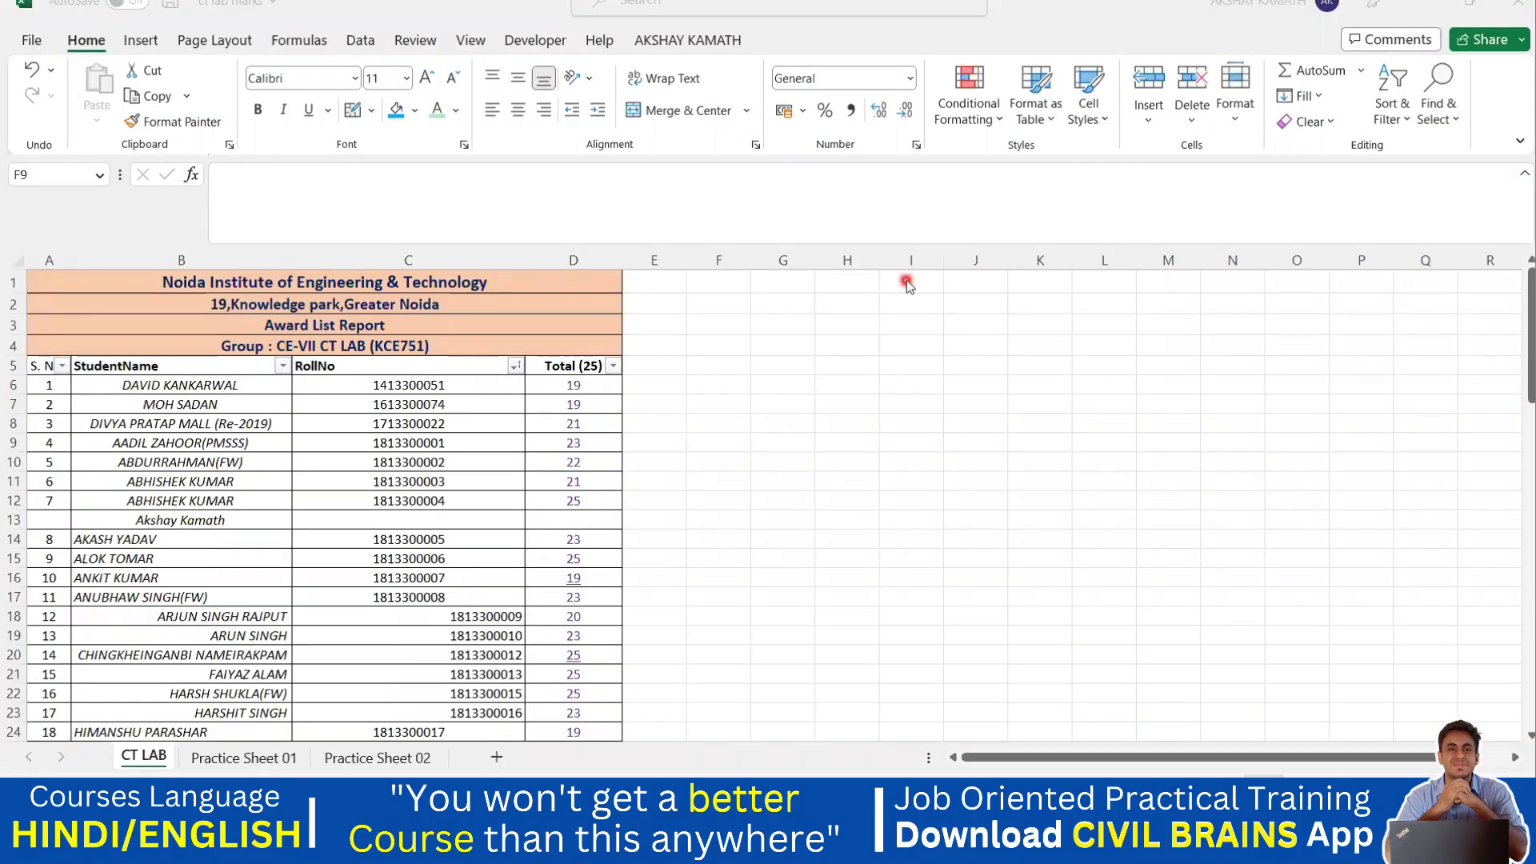
{"action": "left_click", "coordinate": [372, 111]}
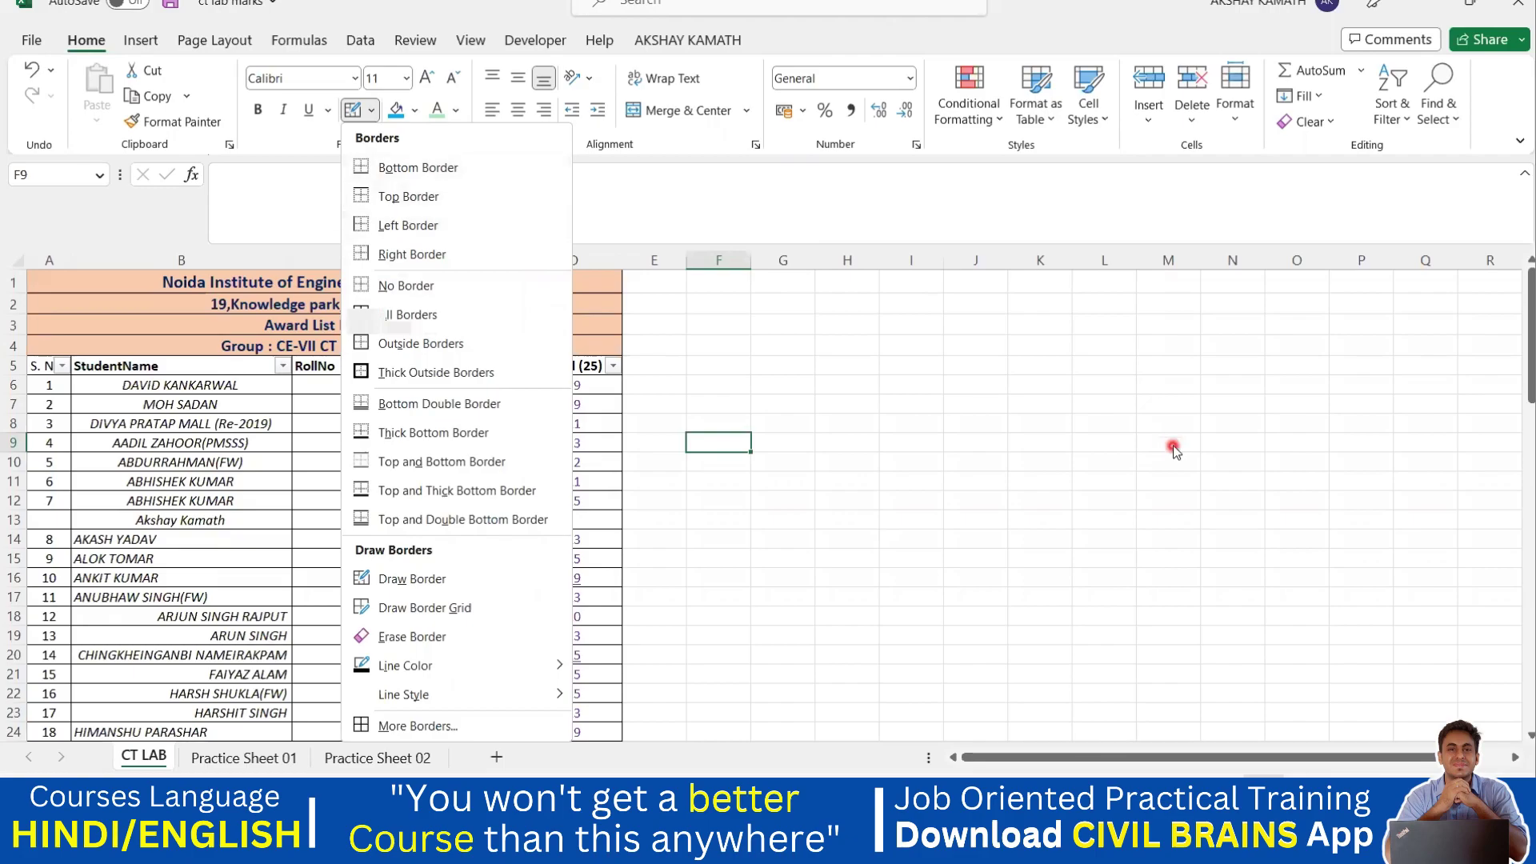
{"action": "left_click", "coordinate": [1035, 459]}
Switch to the Free Estimation Excel Sheet workbook and copy the M-15 material rows B106:G112 on the Rate Analysis sheet.
{"action": "mouse_move", "coordinate": [1060, 848]}
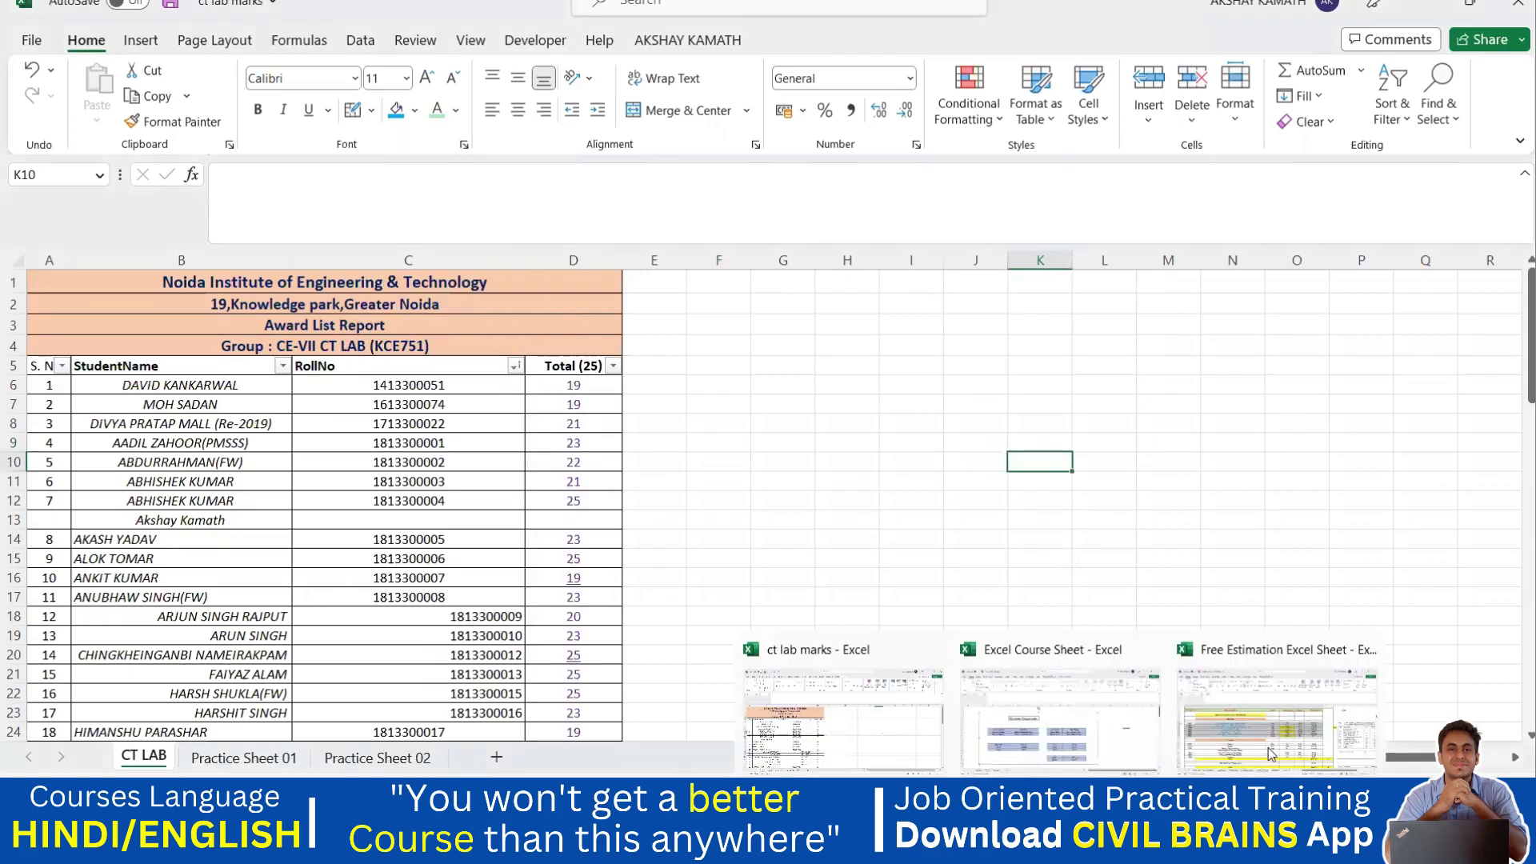
{"action": "left_click", "coordinate": [1292, 731]}
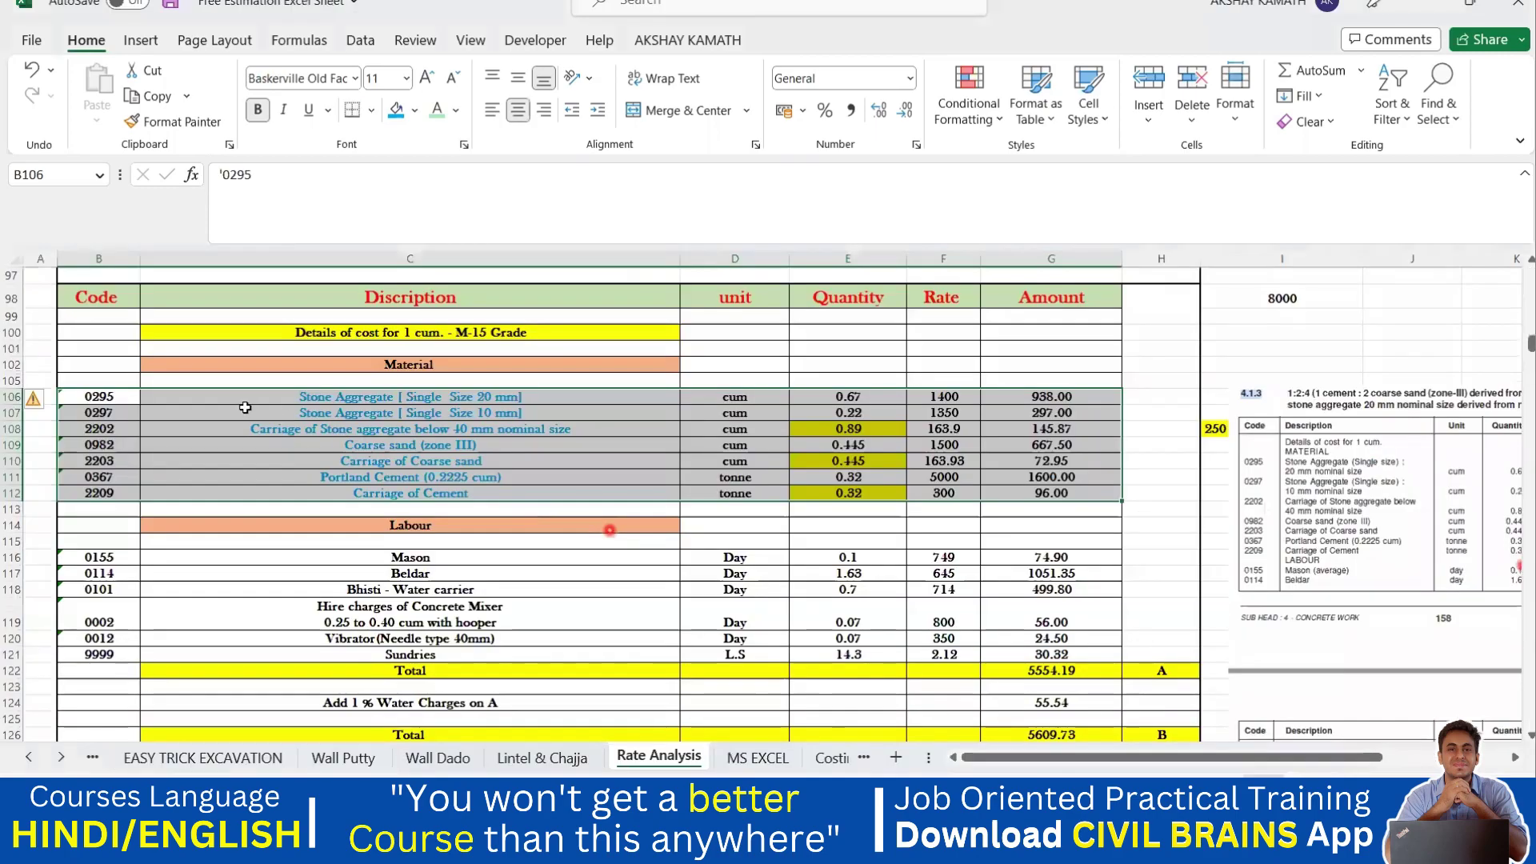
{"action": "left_click", "coordinate": [148, 397]}
{"action": "left_click_drag", "start_coordinate": [117, 400], "coordinate": [1031, 501]}
{"action": "key", "text": "ctrl+c"}
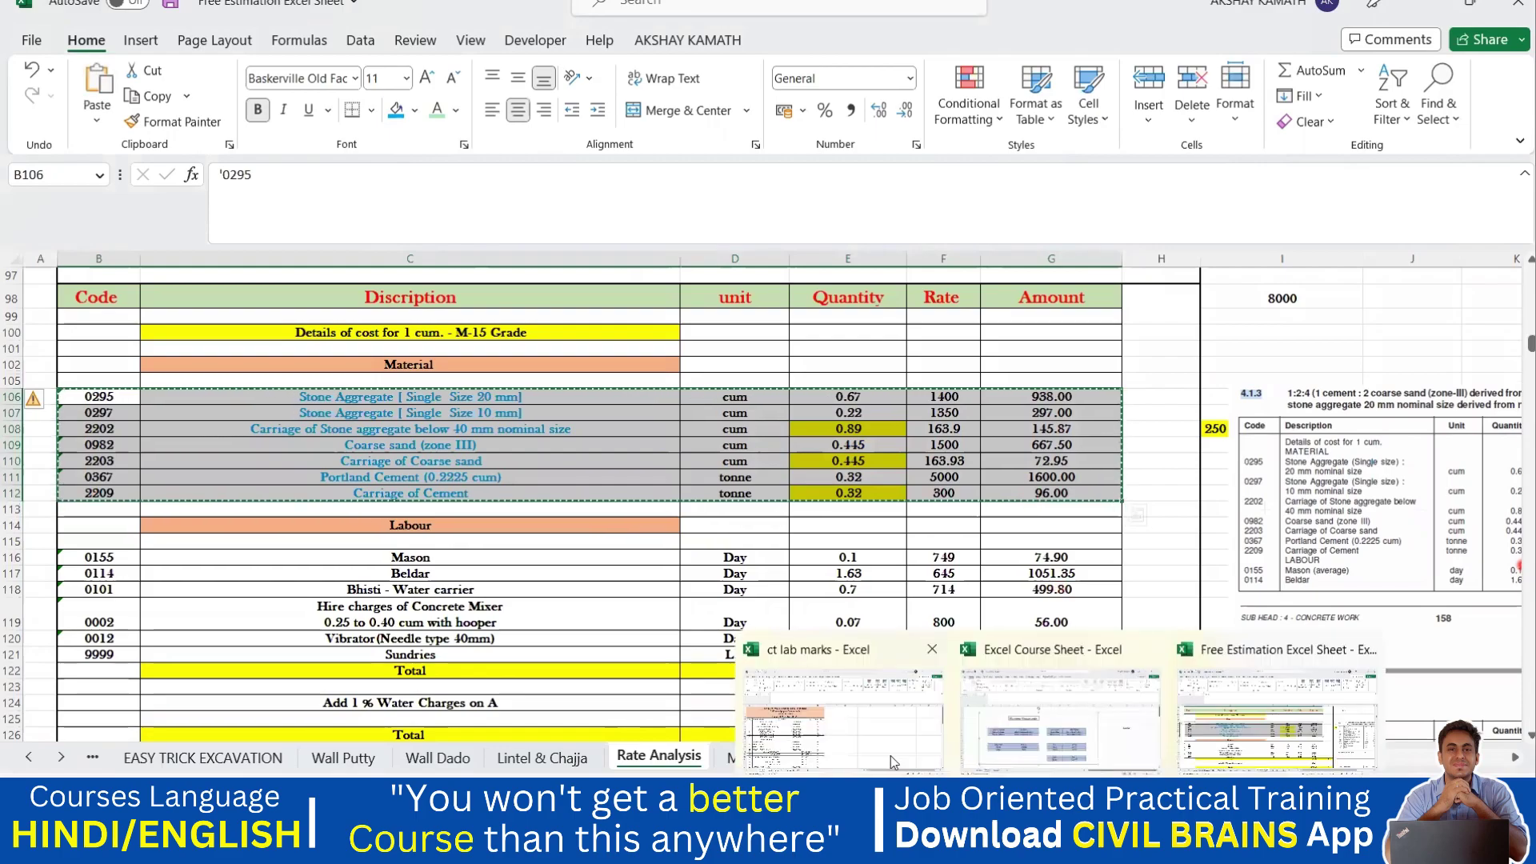
Paste the copied material rows at G10 on the CT LAB sheet of the ct lab marks workbook and widen column G.
{"action": "left_click", "coordinate": [893, 763]}
{"action": "left_click", "coordinate": [804, 457]}
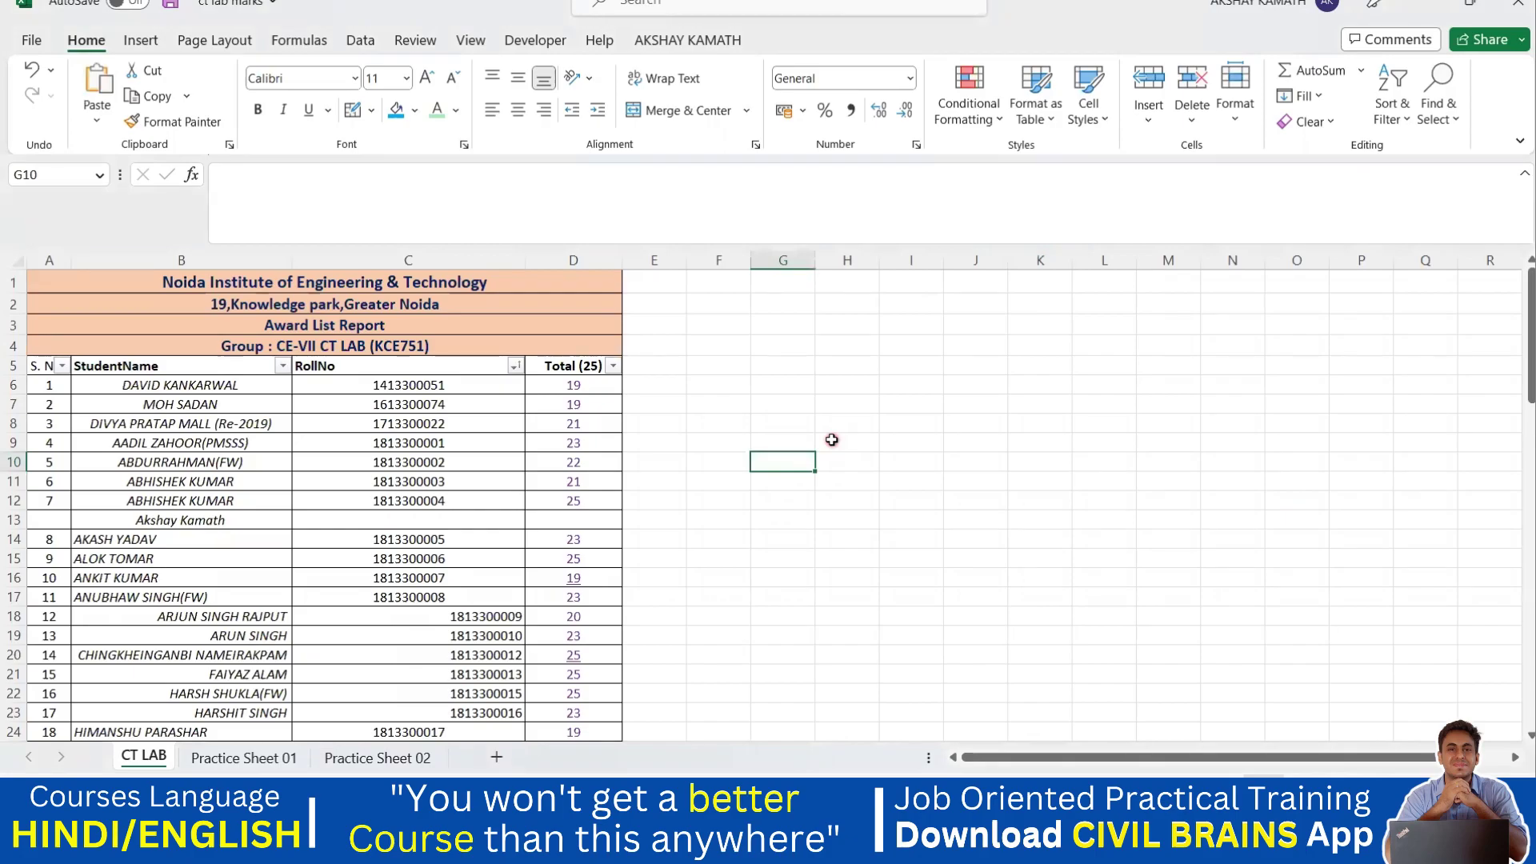
{"action": "key", "text": "ctrl+v"}
{"action": "left_click", "coordinate": [848, 403]}
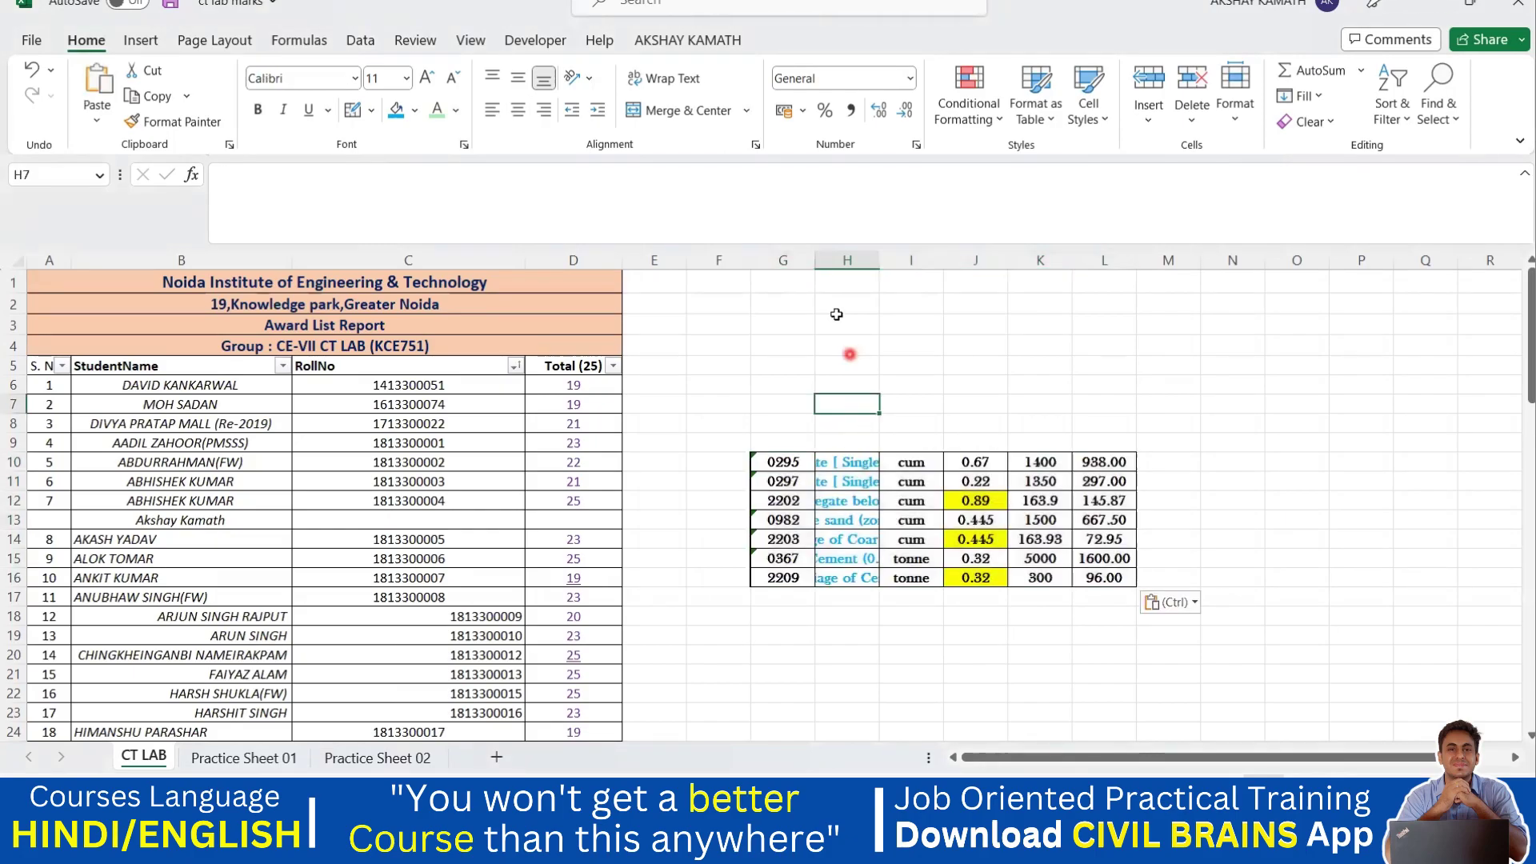
{"action": "left_click_drag", "start_coordinate": [816, 265], "coordinate": [915, 279]}
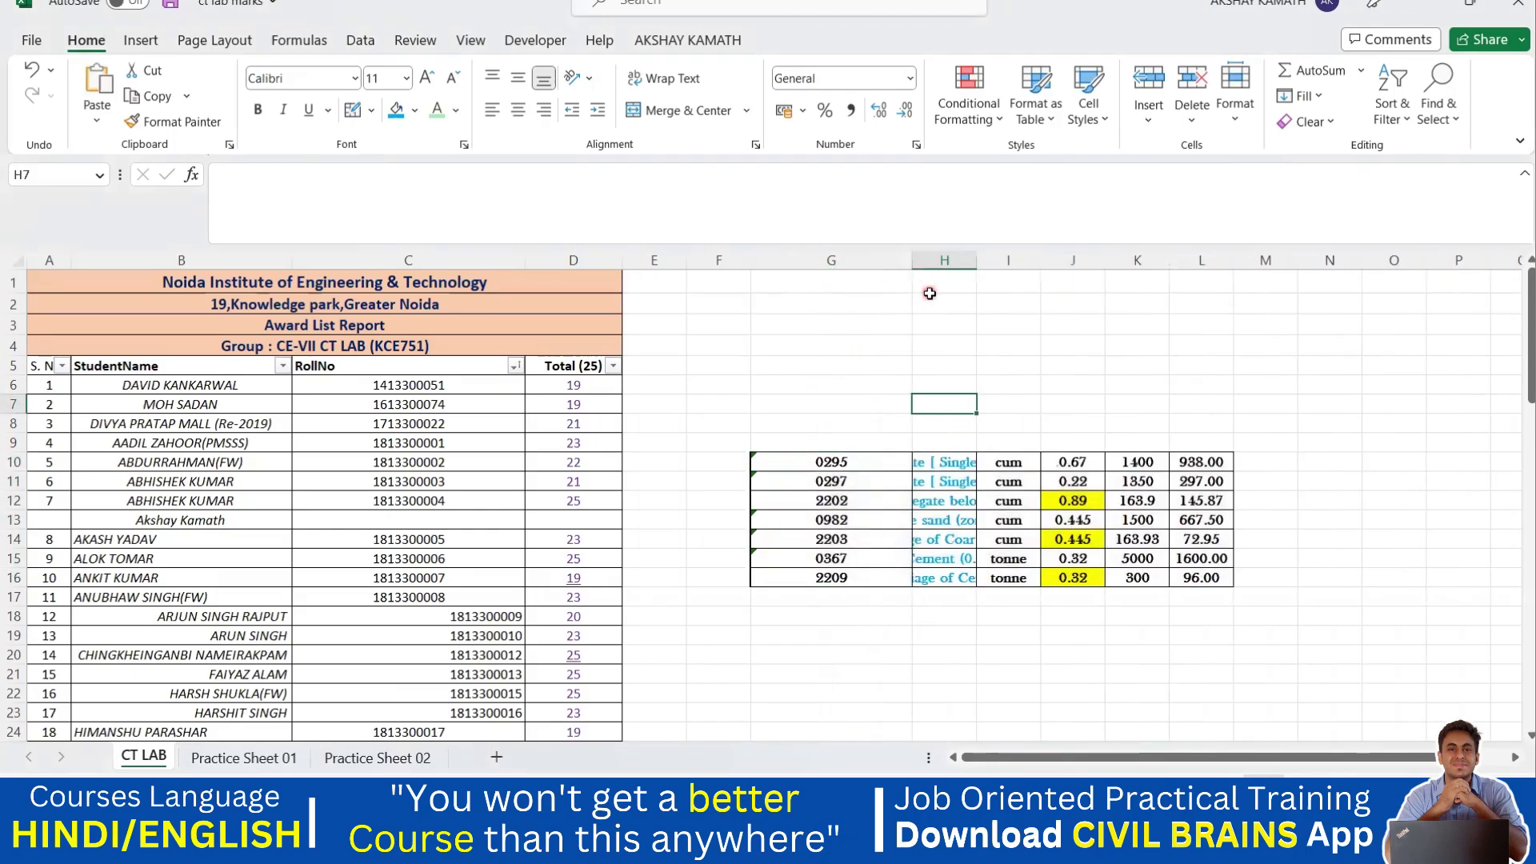
Undo the column widening and the paste on the CT LAB sheet.
{"action": "key", "text": "ctrl+z"}
{"action": "key", "text": "ctrl+z"}
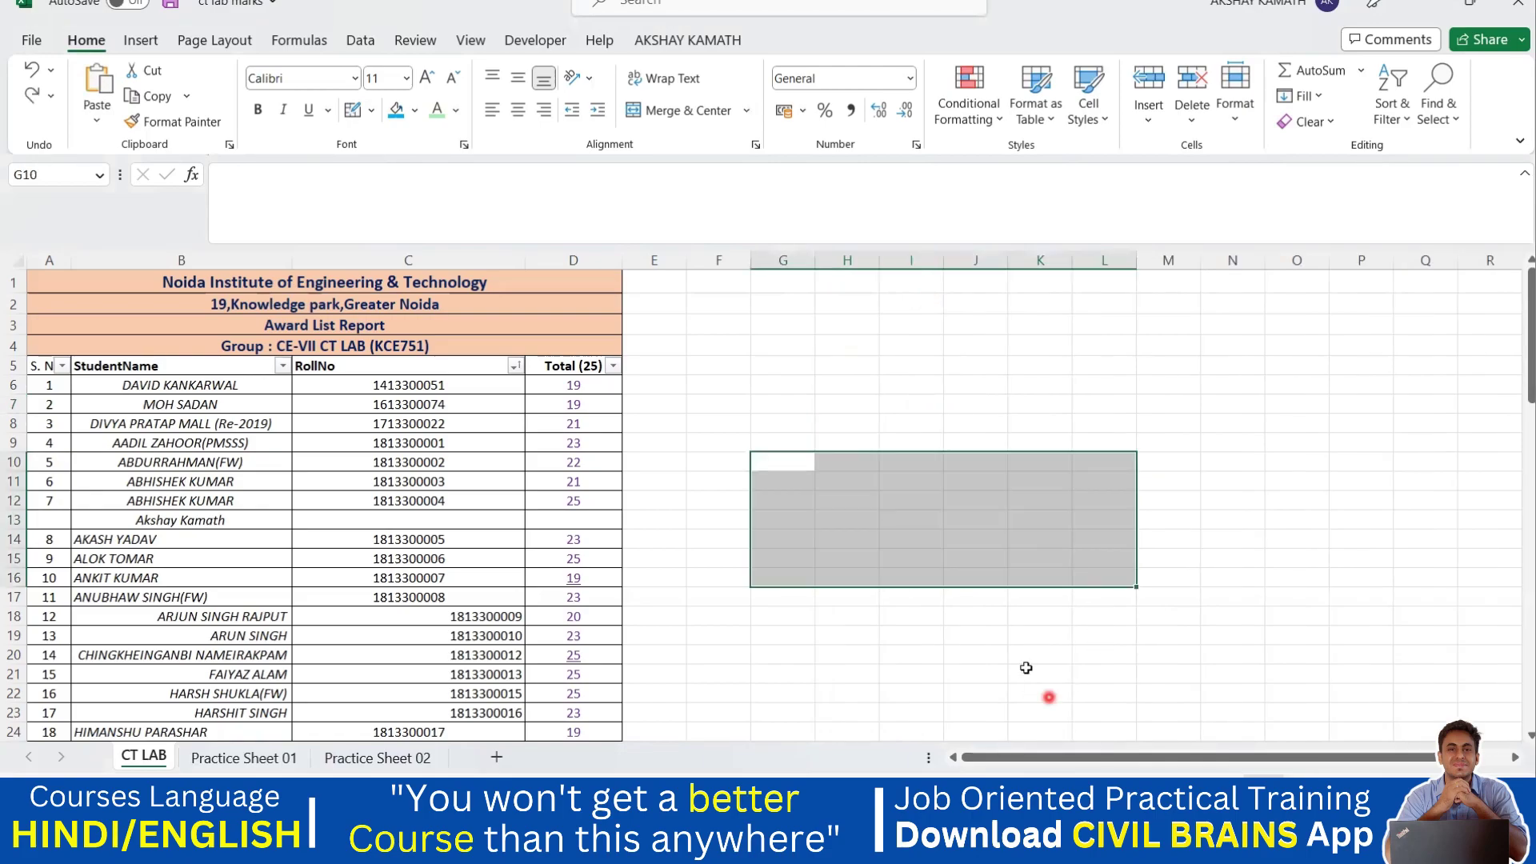
{"action": "left_click", "coordinate": [1073, 644]}
Return to the Free Estimation Excel Sheet workbook, cancel the active copy selection and copy the material rows B106:G112 anew.
{"action": "mouse_move", "coordinate": [1061, 846]}
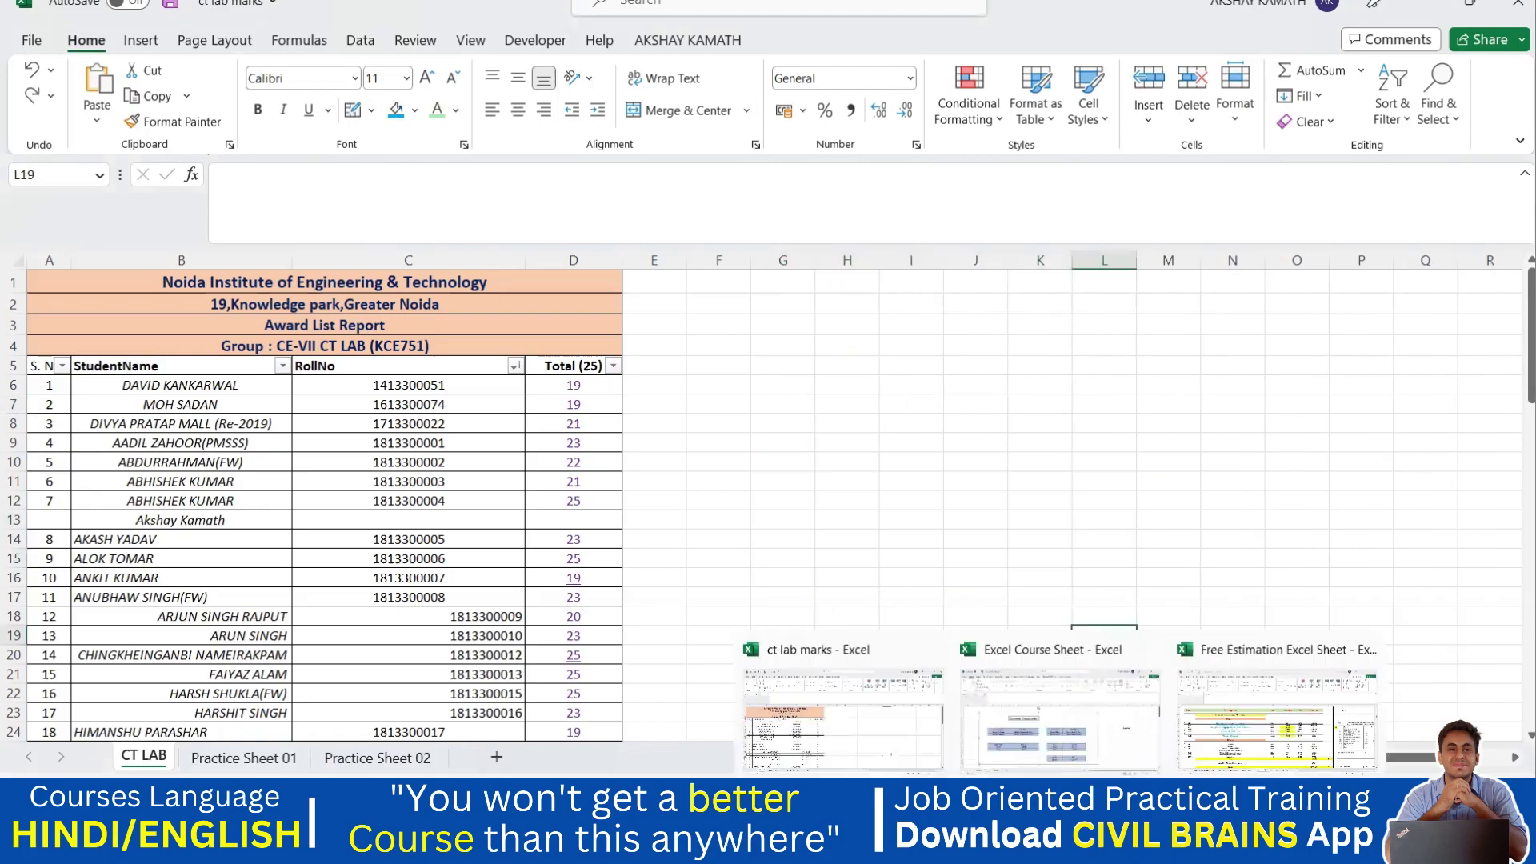
{"action": "left_click", "coordinate": [1186, 723]}
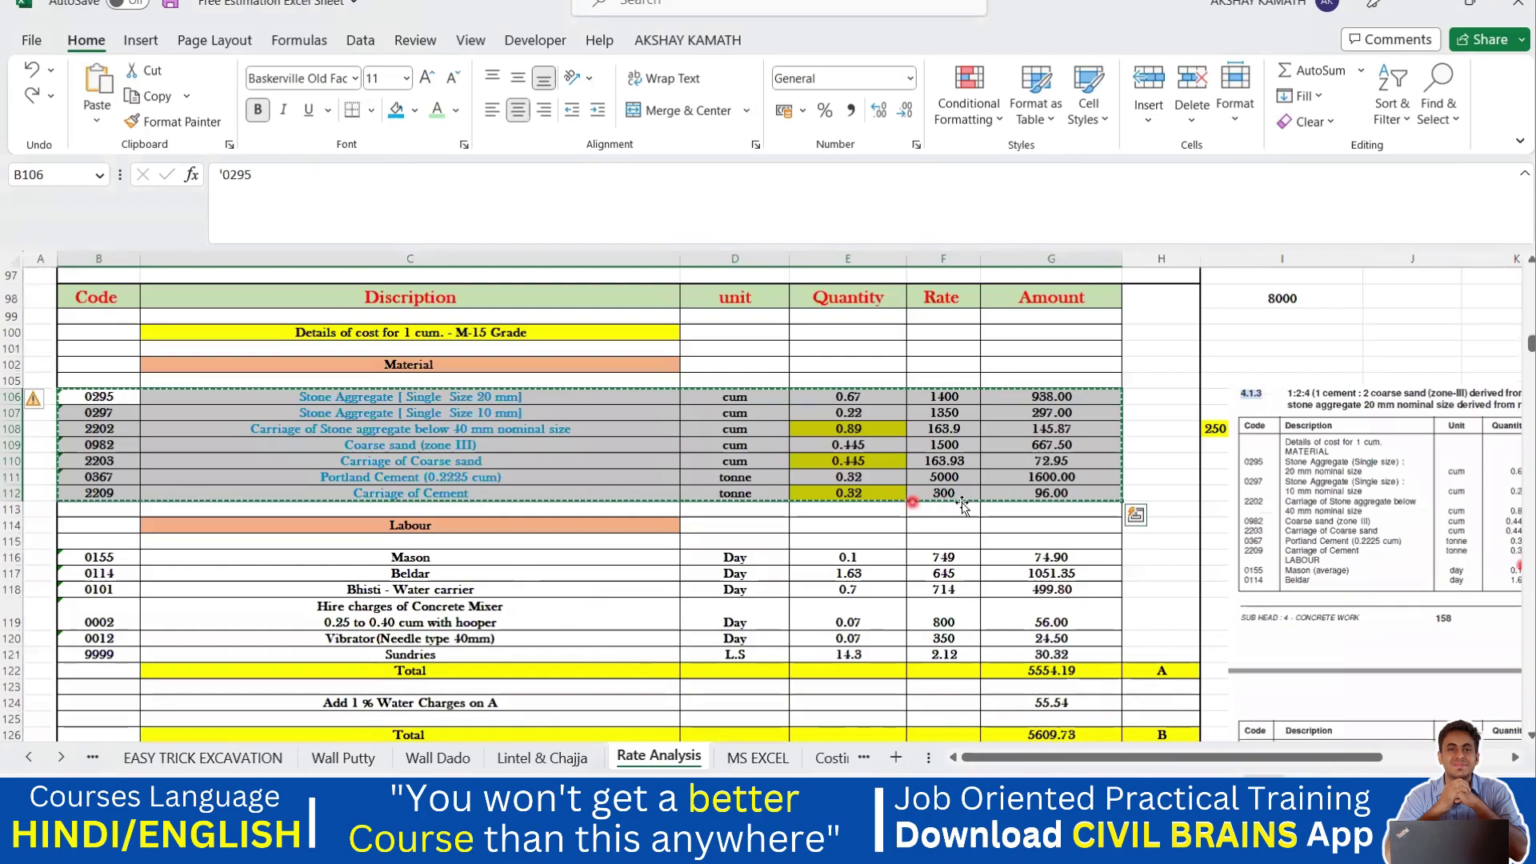
{"action": "left_click", "coordinate": [936, 557]}
{"action": "key", "text": "Escape"}
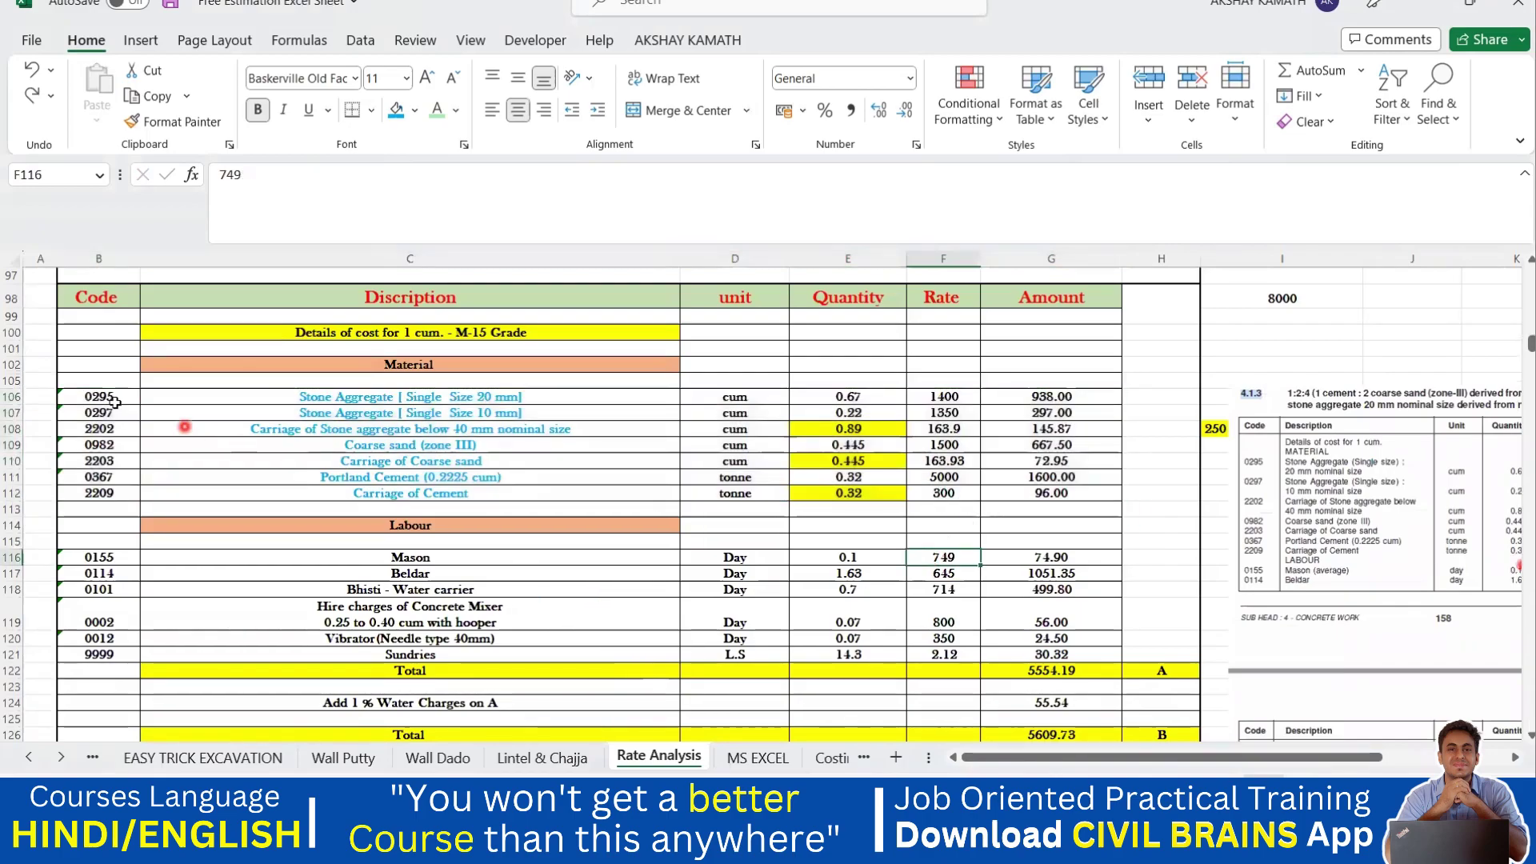
{"action": "left_click_drag", "start_coordinate": [100, 397], "coordinate": [1066, 485]}
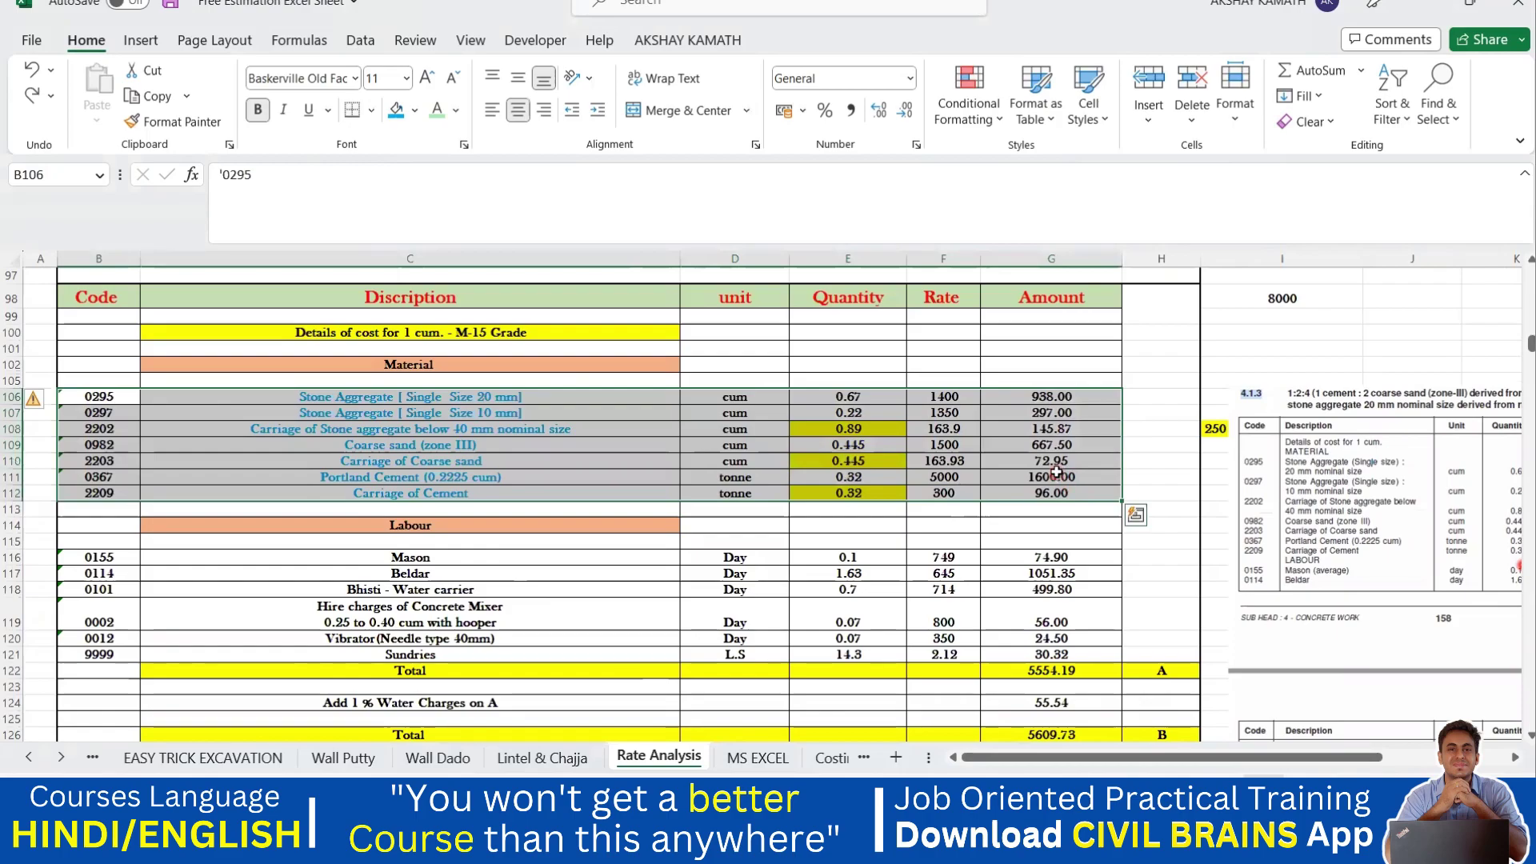
{"action": "key", "text": "ctrl+c"}
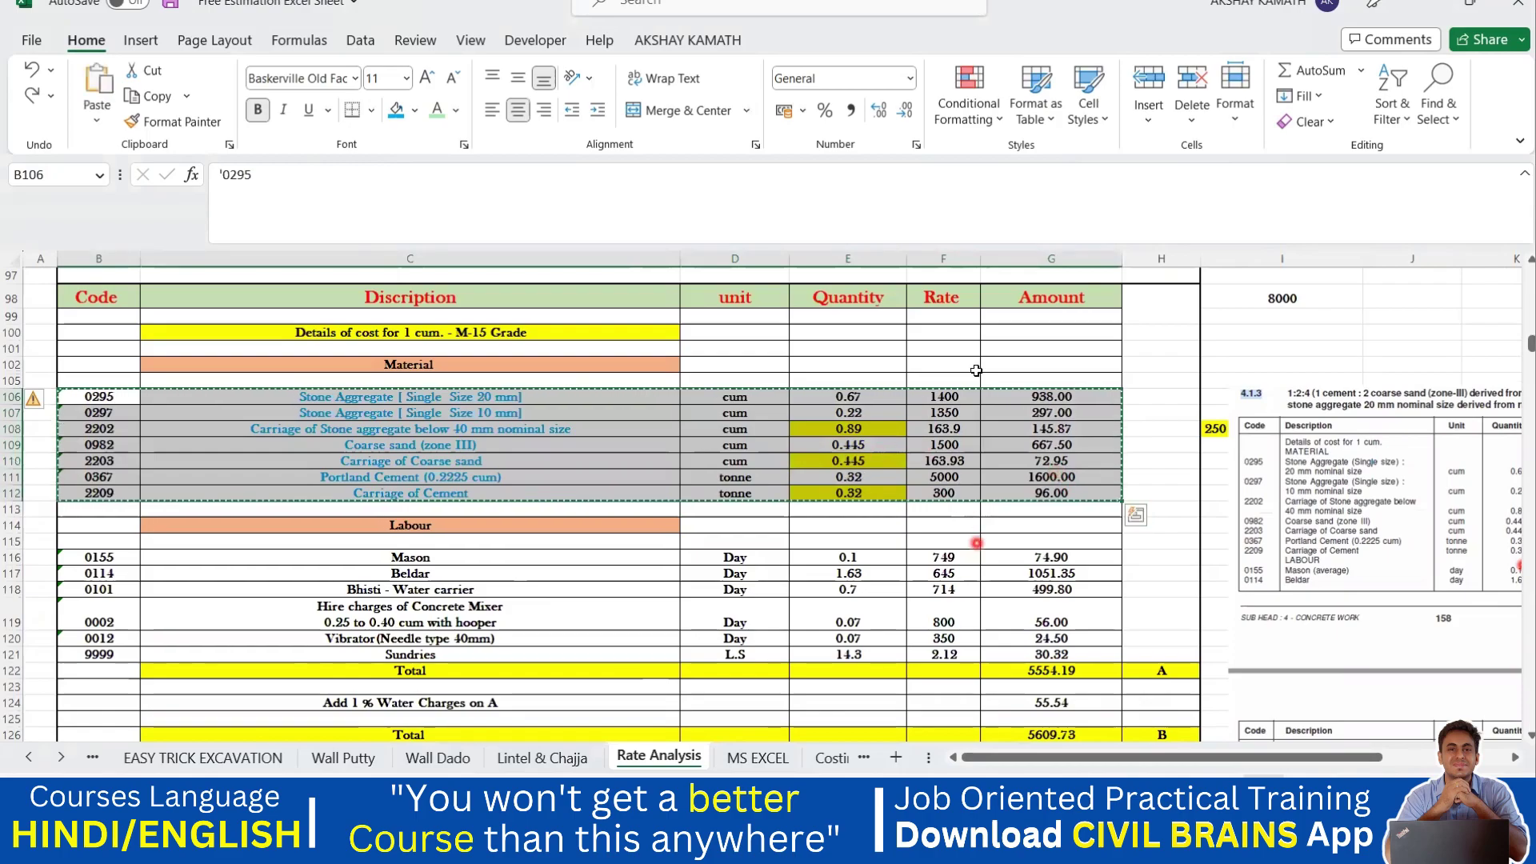
Switch to the Excel Course Sheet workbook and review the cut, copy and paste entries in its shortcut commands table.
{"action": "mouse_move", "coordinate": [1136, 848]}
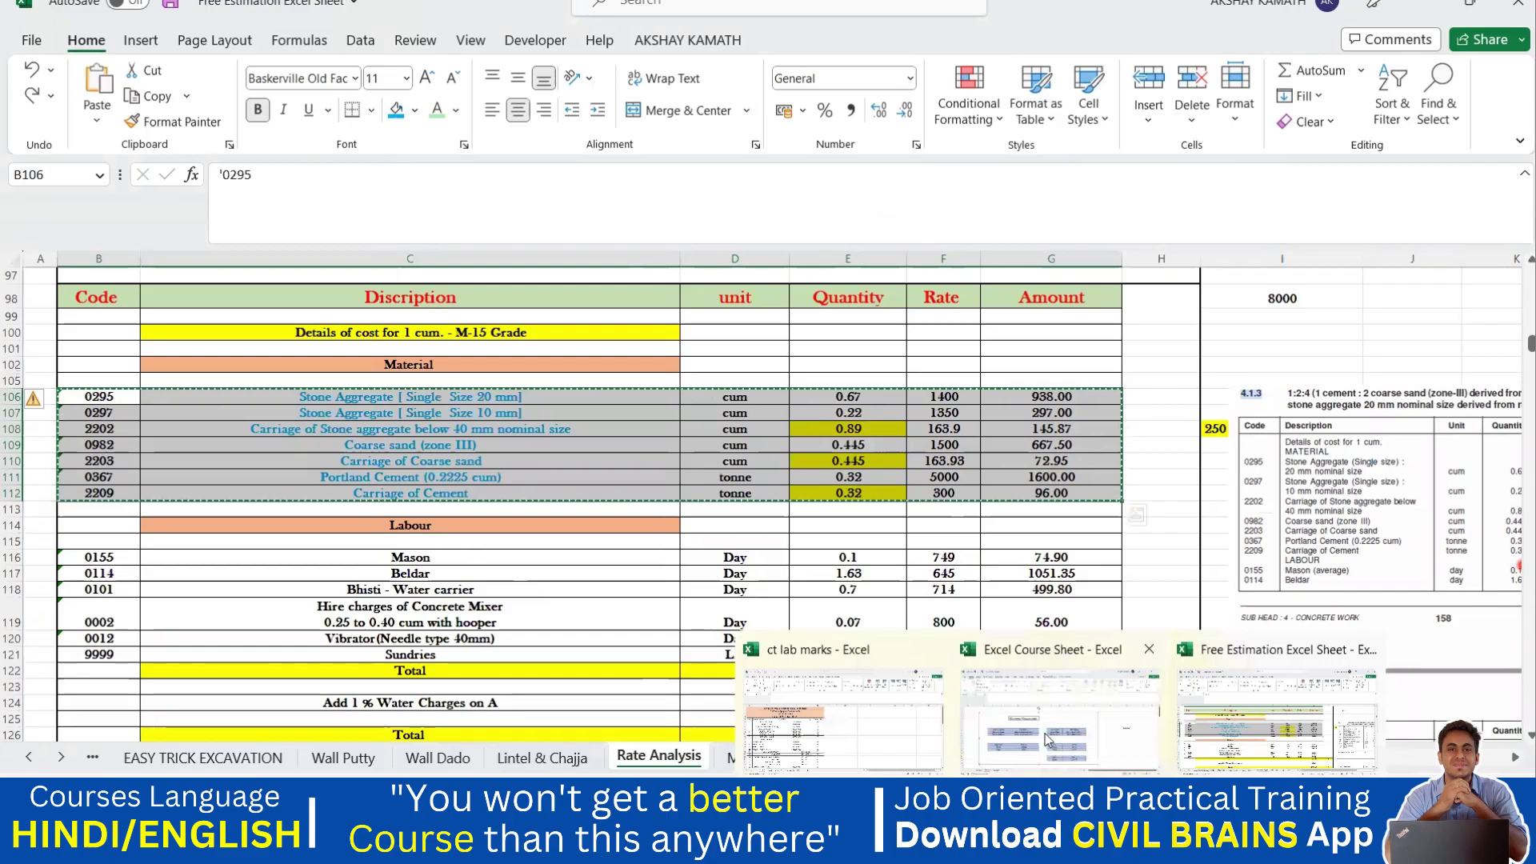
{"action": "left_click", "coordinate": [1039, 724]}
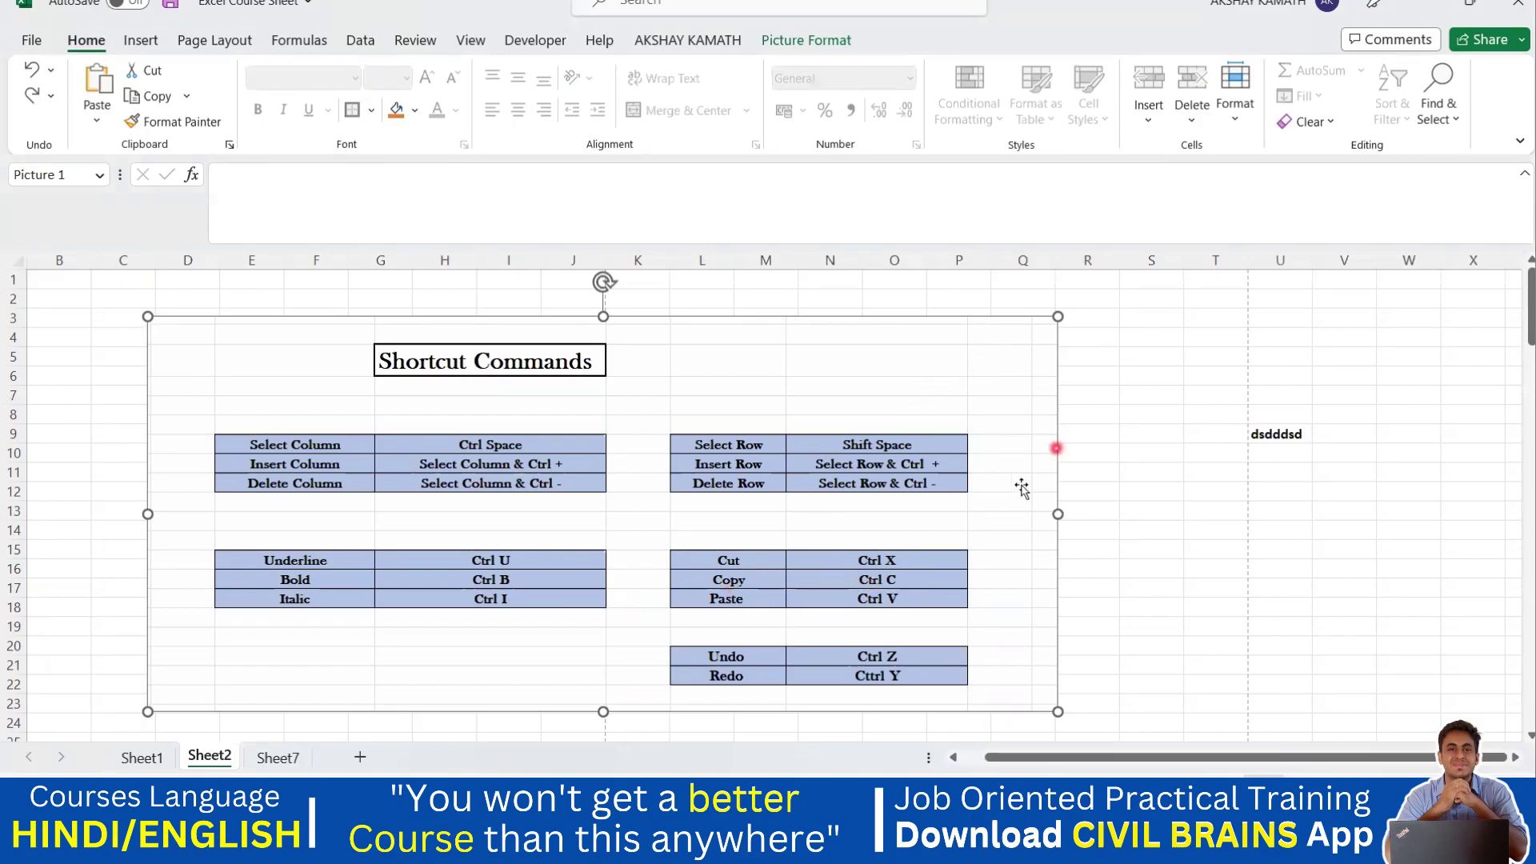
Go back to the Rate Analysis sheet in the Free Estimation Excel Sheet workbook and copy the material range B106:G112.
{"action": "mouse_move", "coordinate": [1060, 847]}
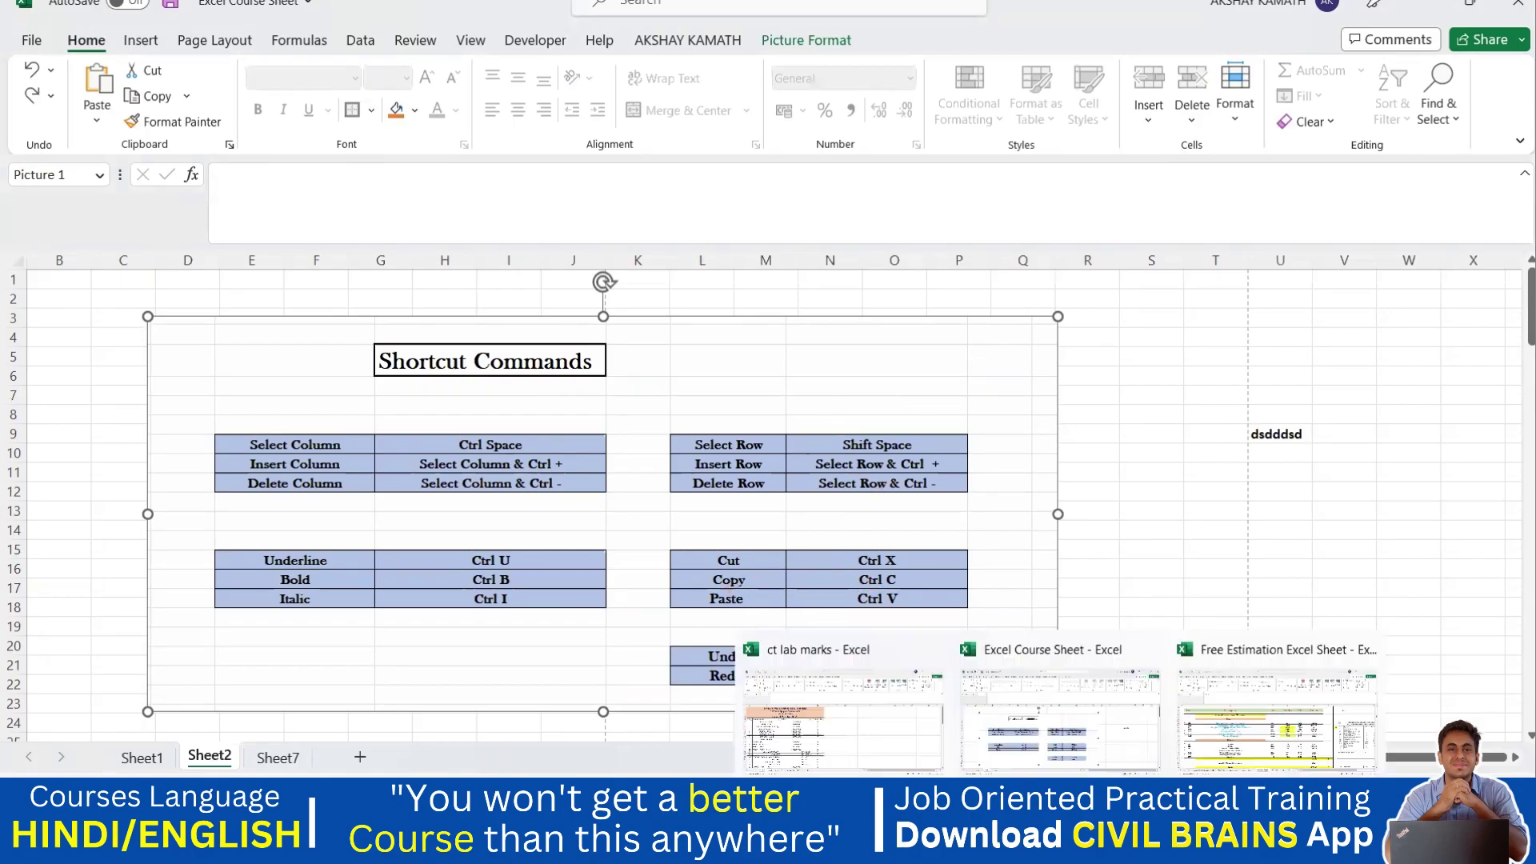
{"action": "left_click", "coordinate": [1218, 720]}
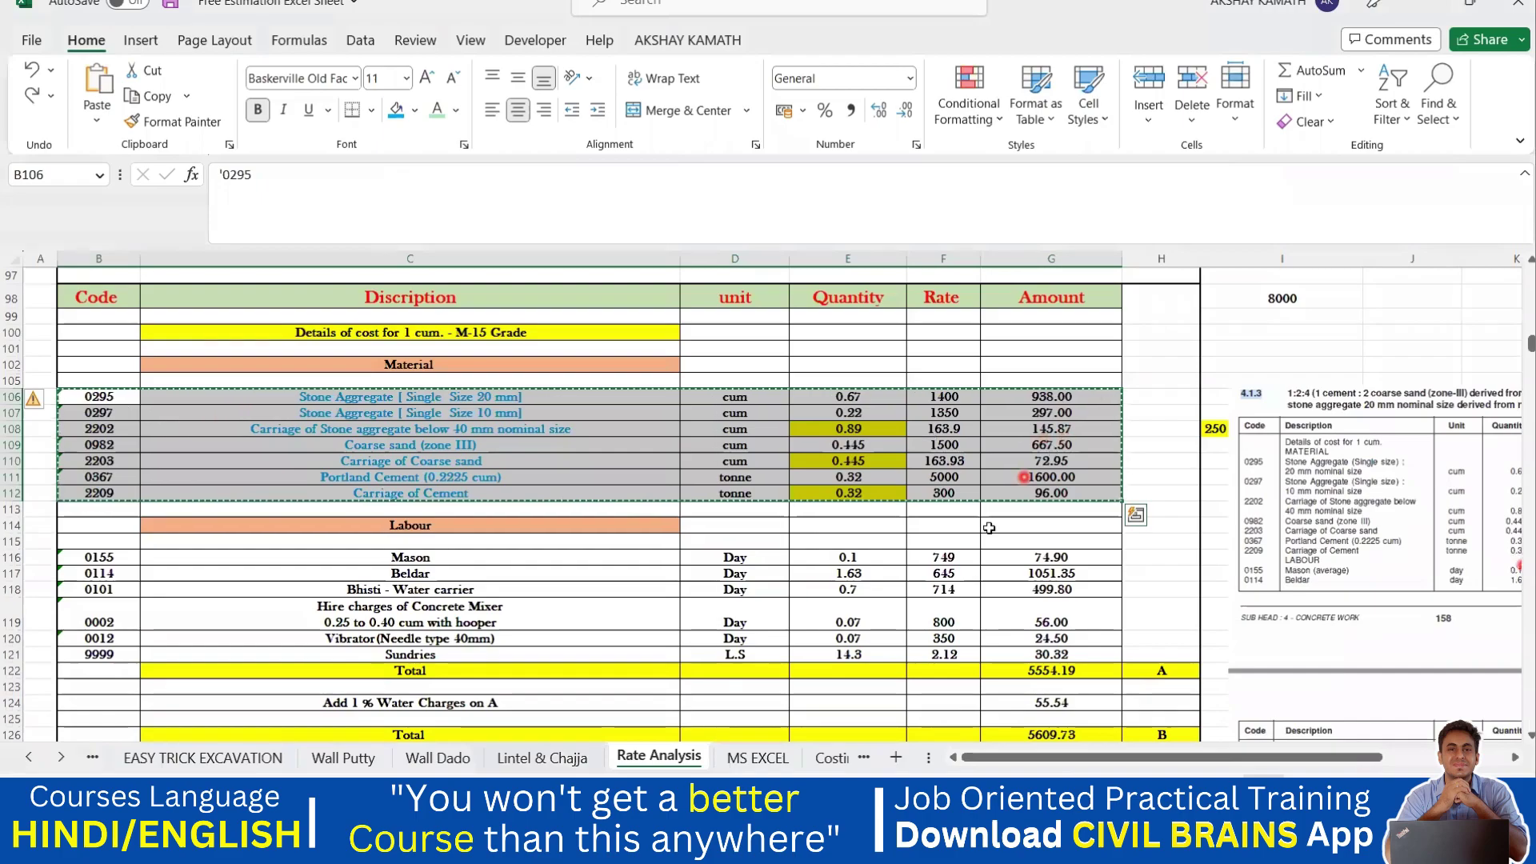
{"action": "left_click", "coordinate": [948, 608]}
{"action": "left_click_drag", "start_coordinate": [102, 395], "coordinate": [1066, 488]}
{"action": "key", "text": "ctrl+c"}
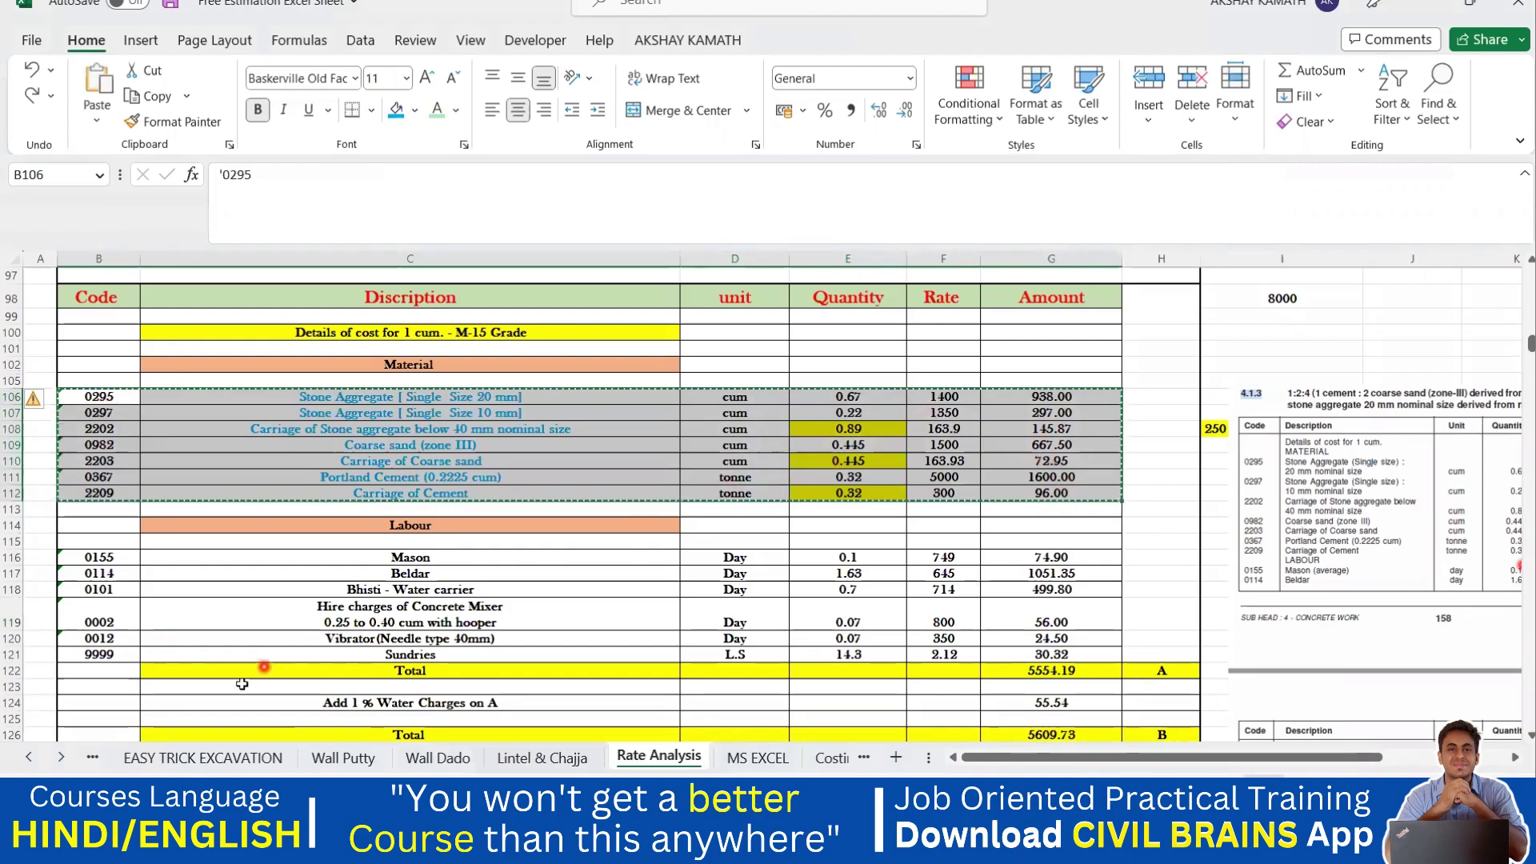
Paste the copied range into the CT LAB sheet of the ct lab marks workbook, starting at G10.
{"action": "mouse_move", "coordinate": [1060, 848]}
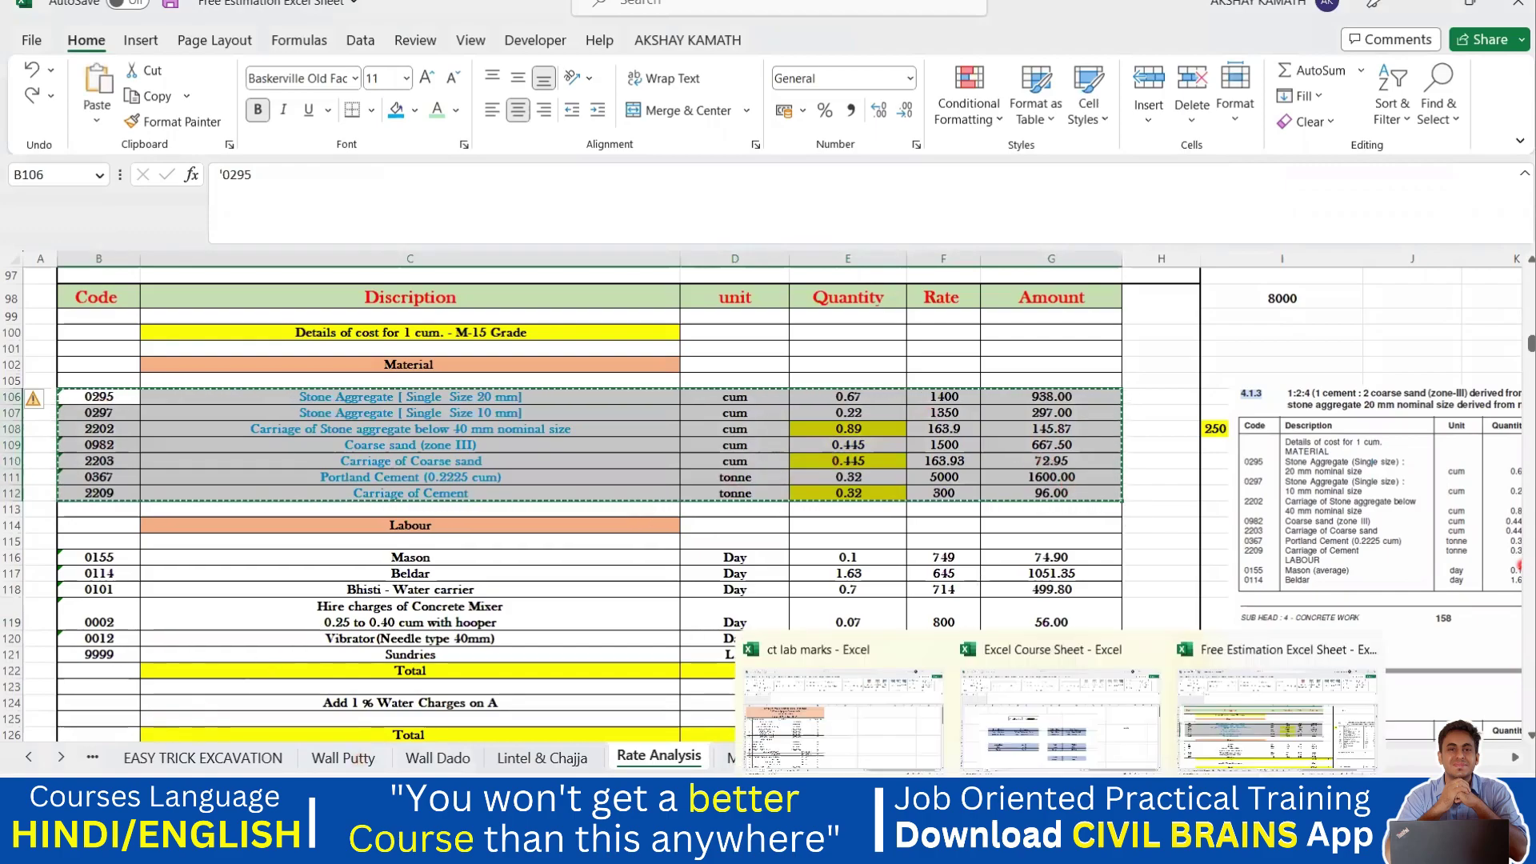
{"action": "left_click", "coordinate": [871, 727]}
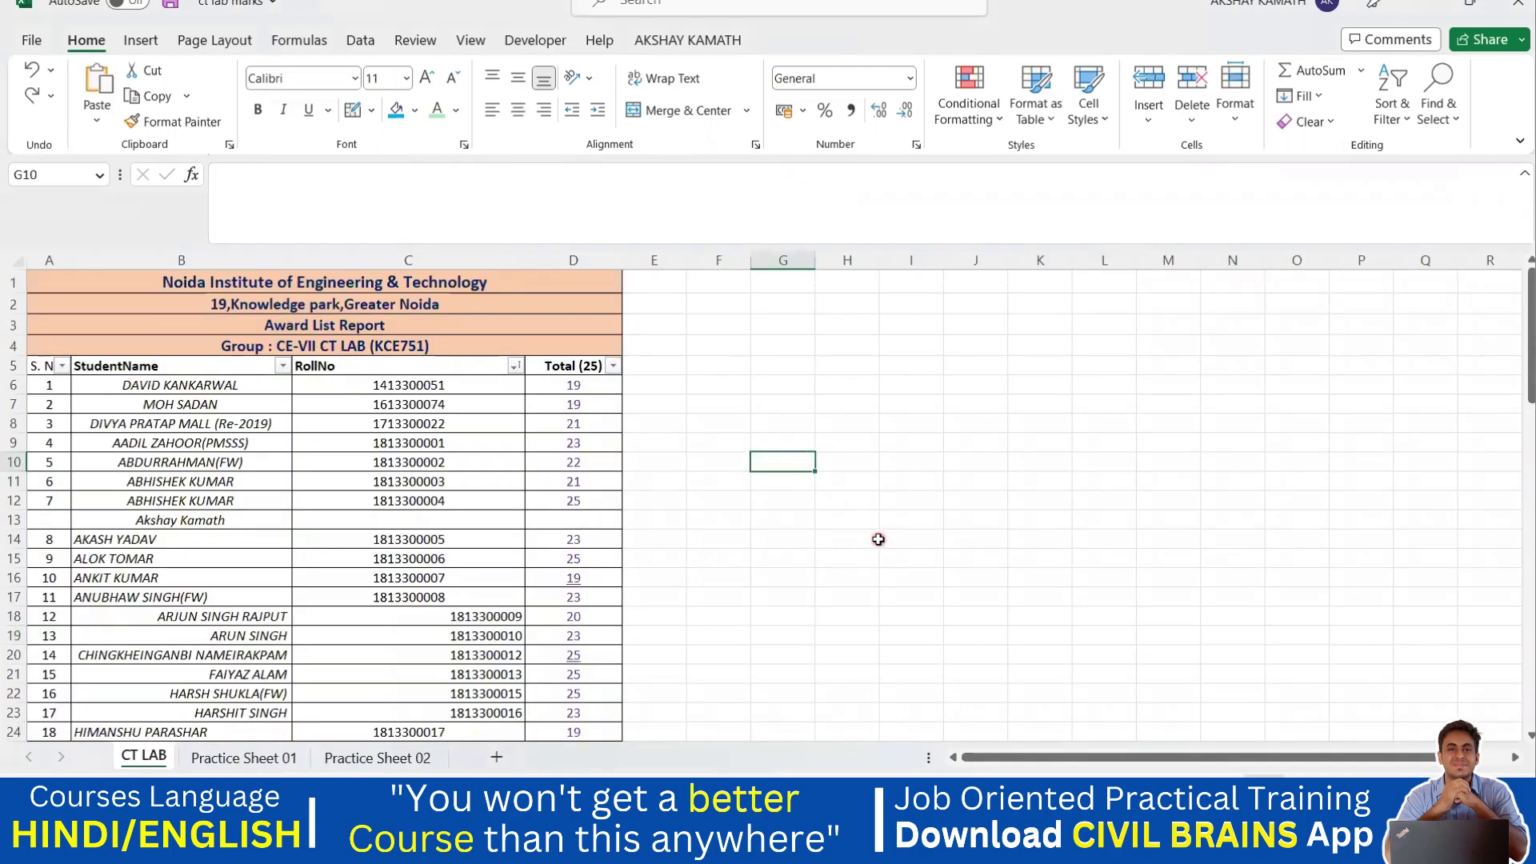
{"action": "key", "text": "ctrl+v"}
{"action": "left_click", "coordinate": [848, 649]}
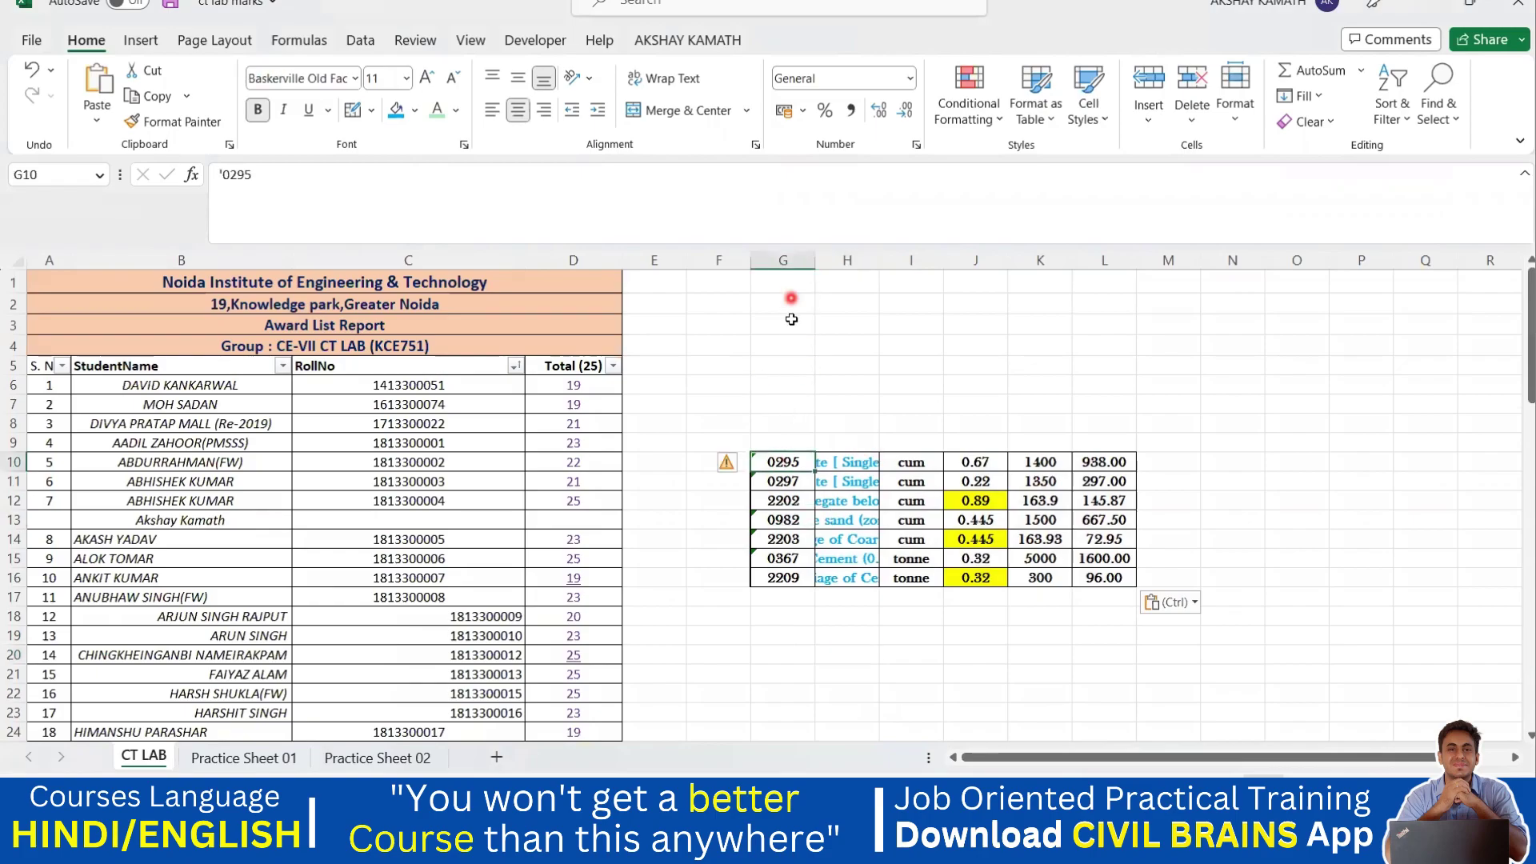
Widen column H until the longest description in the pasted table, the 40 mm stone aggregate carriage, fits in full.
{"action": "left_click", "coordinate": [783, 260]}
{"action": "left_click_drag", "start_coordinate": [814, 261], "coordinate": [1148, 266]}
{"action": "left_click", "coordinate": [864, 260]}
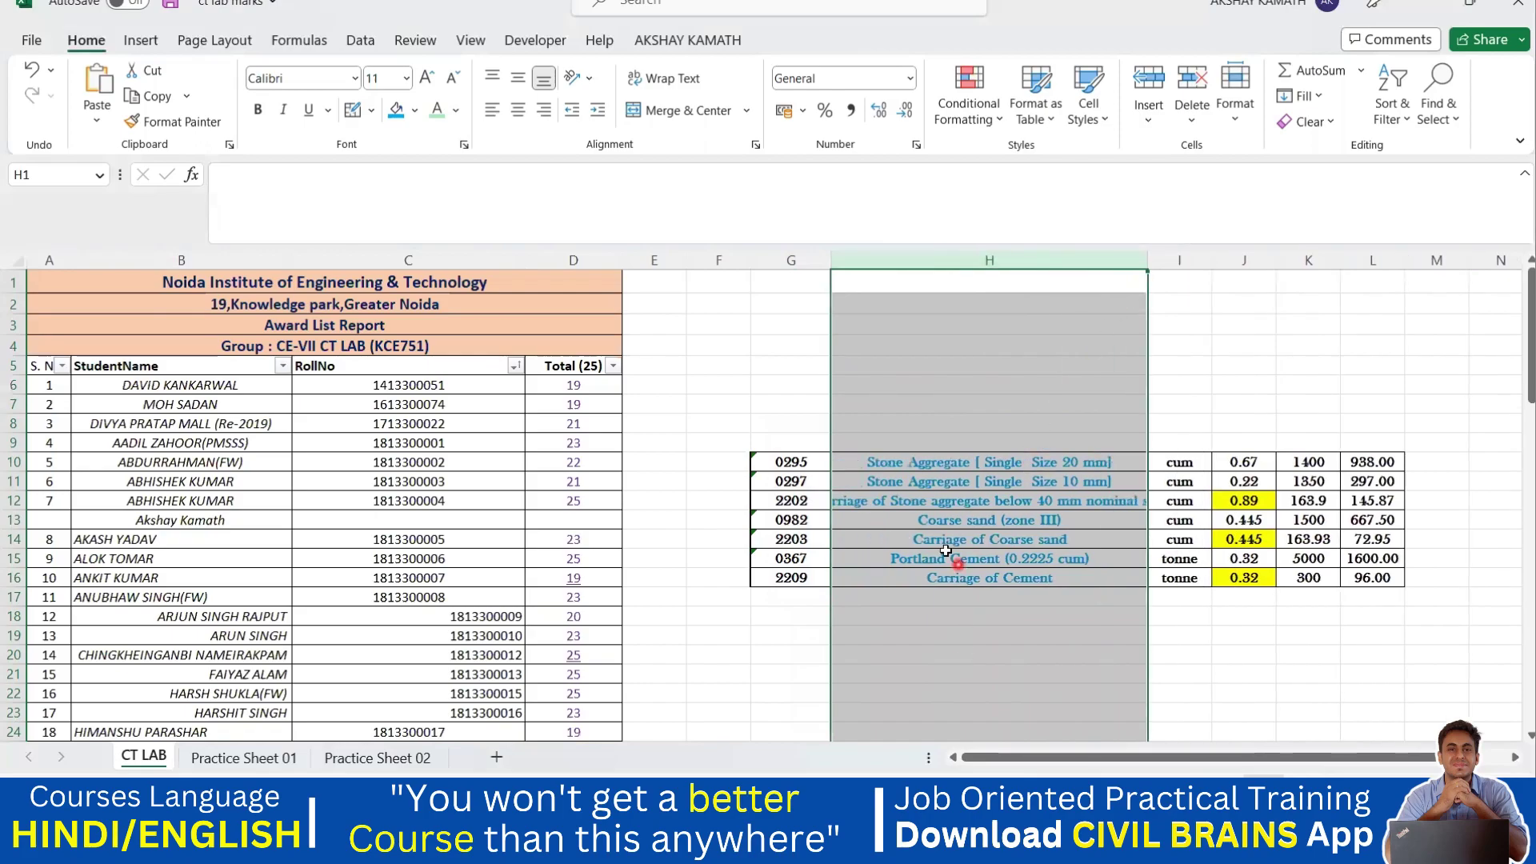
{"action": "left_click", "coordinate": [912, 575]}
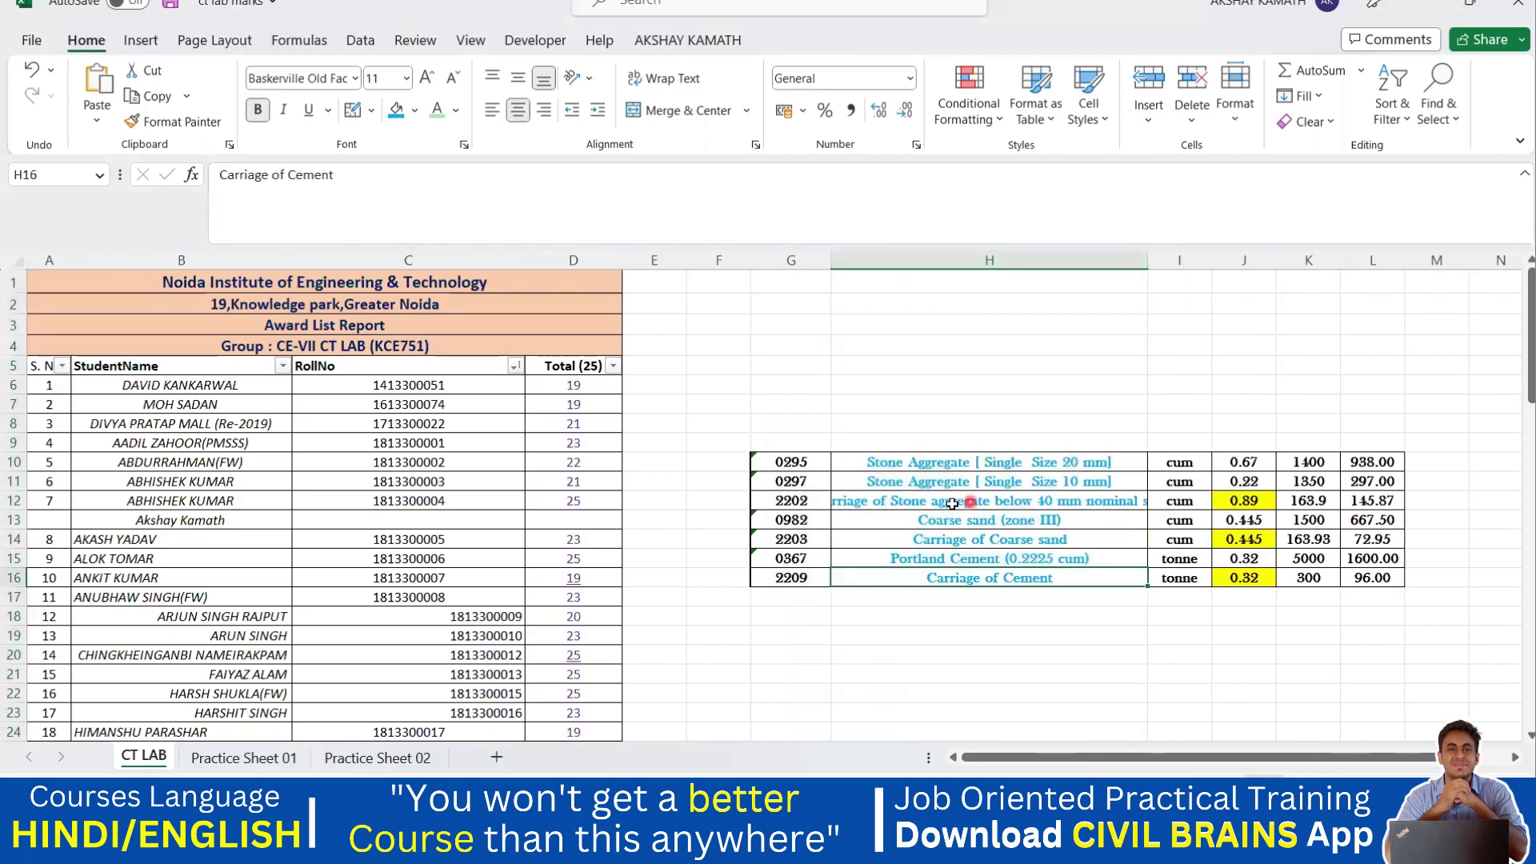
{"action": "left_click_drag", "start_coordinate": [1148, 261], "coordinate": [1218, 261]}
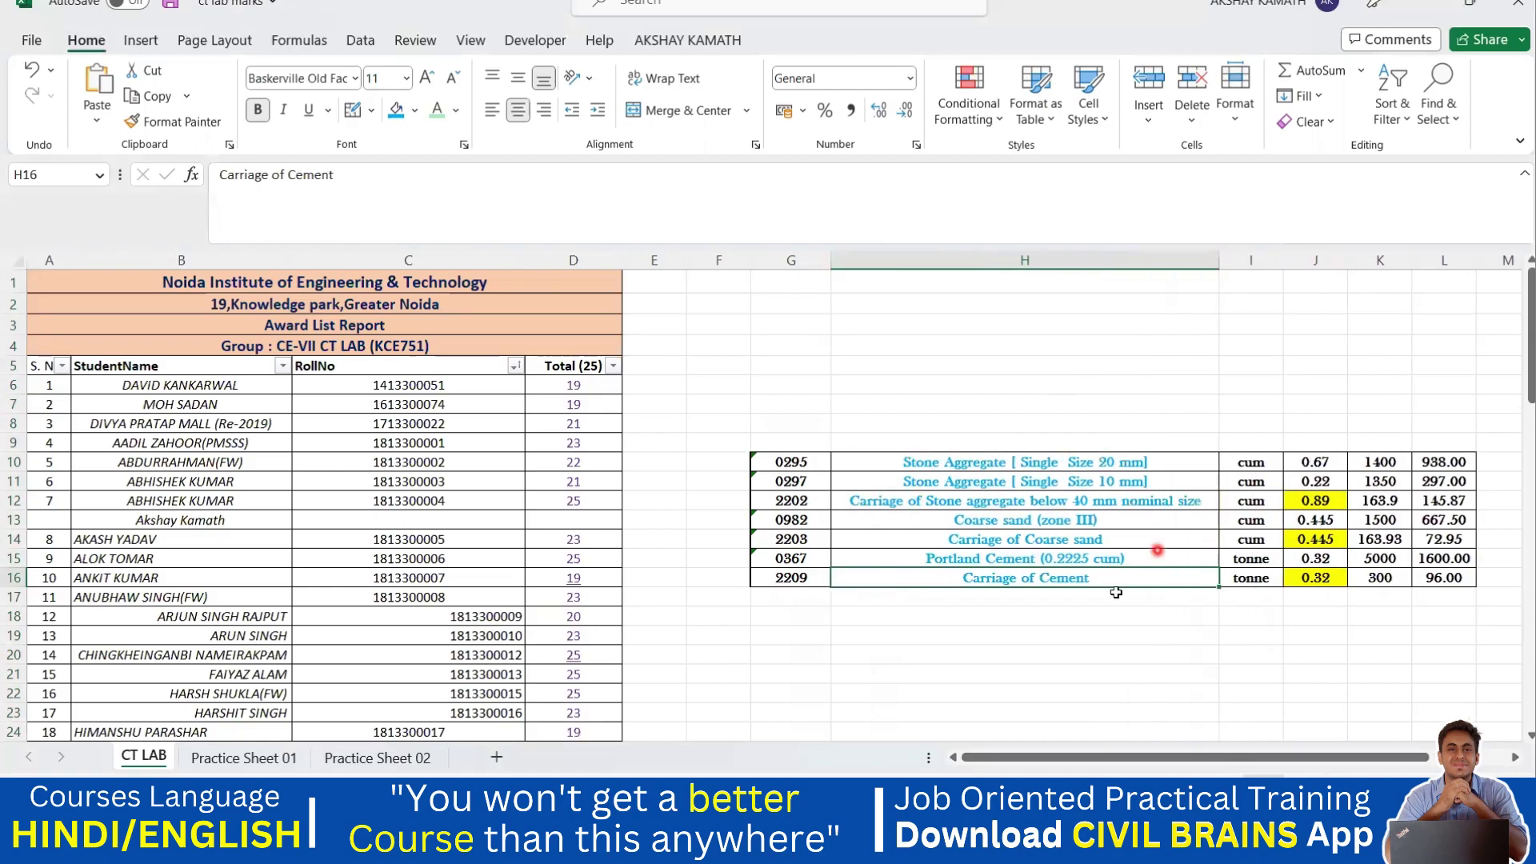
{"action": "left_click", "coordinate": [1312, 384]}
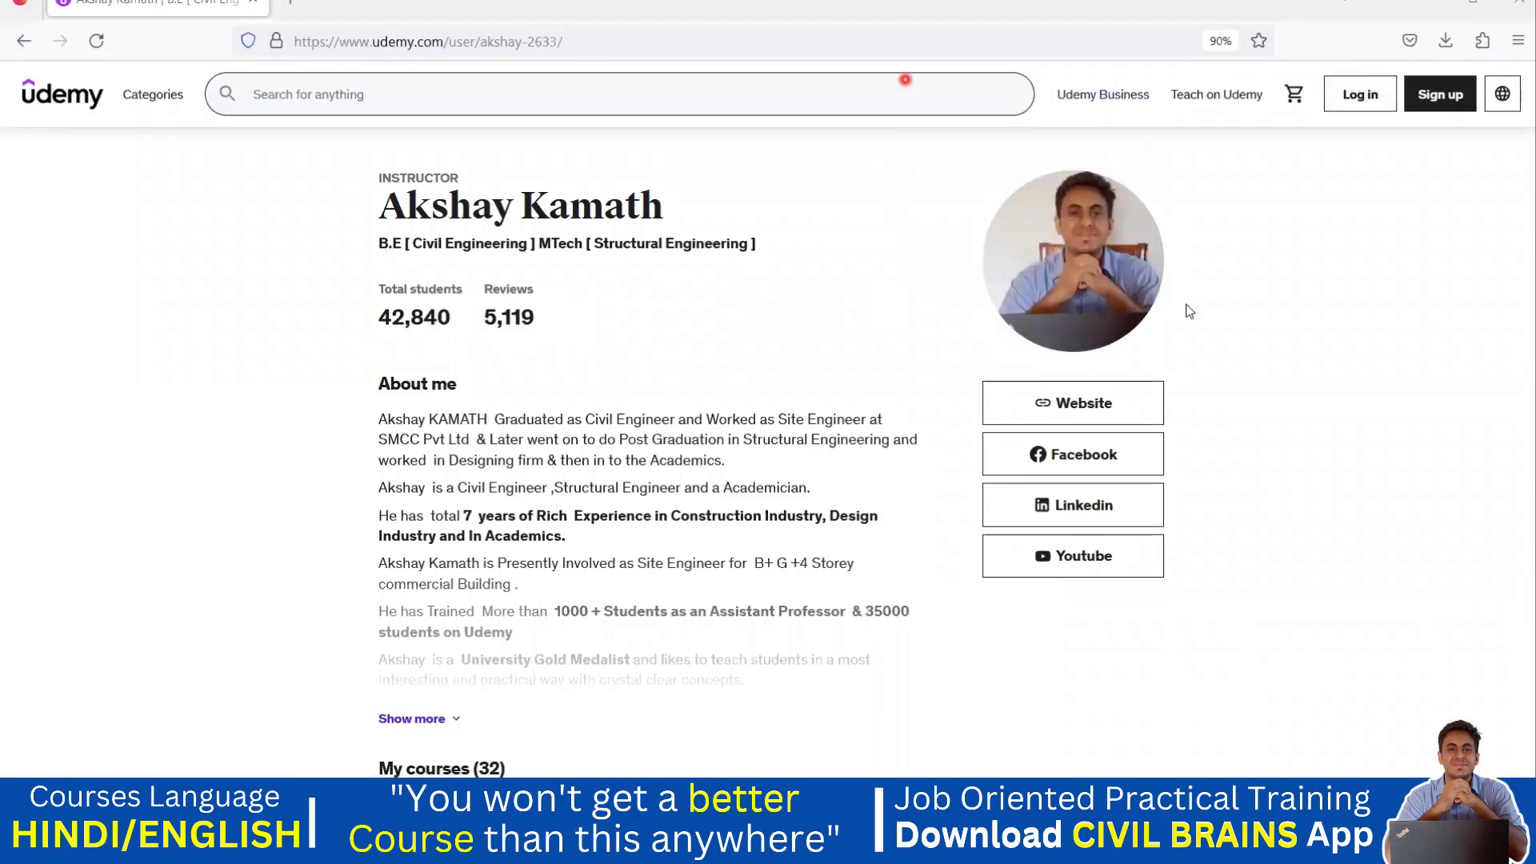
On the Udemy instructor profile in the browser, look through the course list, then expand the About me section and copy its full text.
{"action": "scroll", "coordinate": [832, 346], "scroll_direction": "down", "scroll_amount": 2}
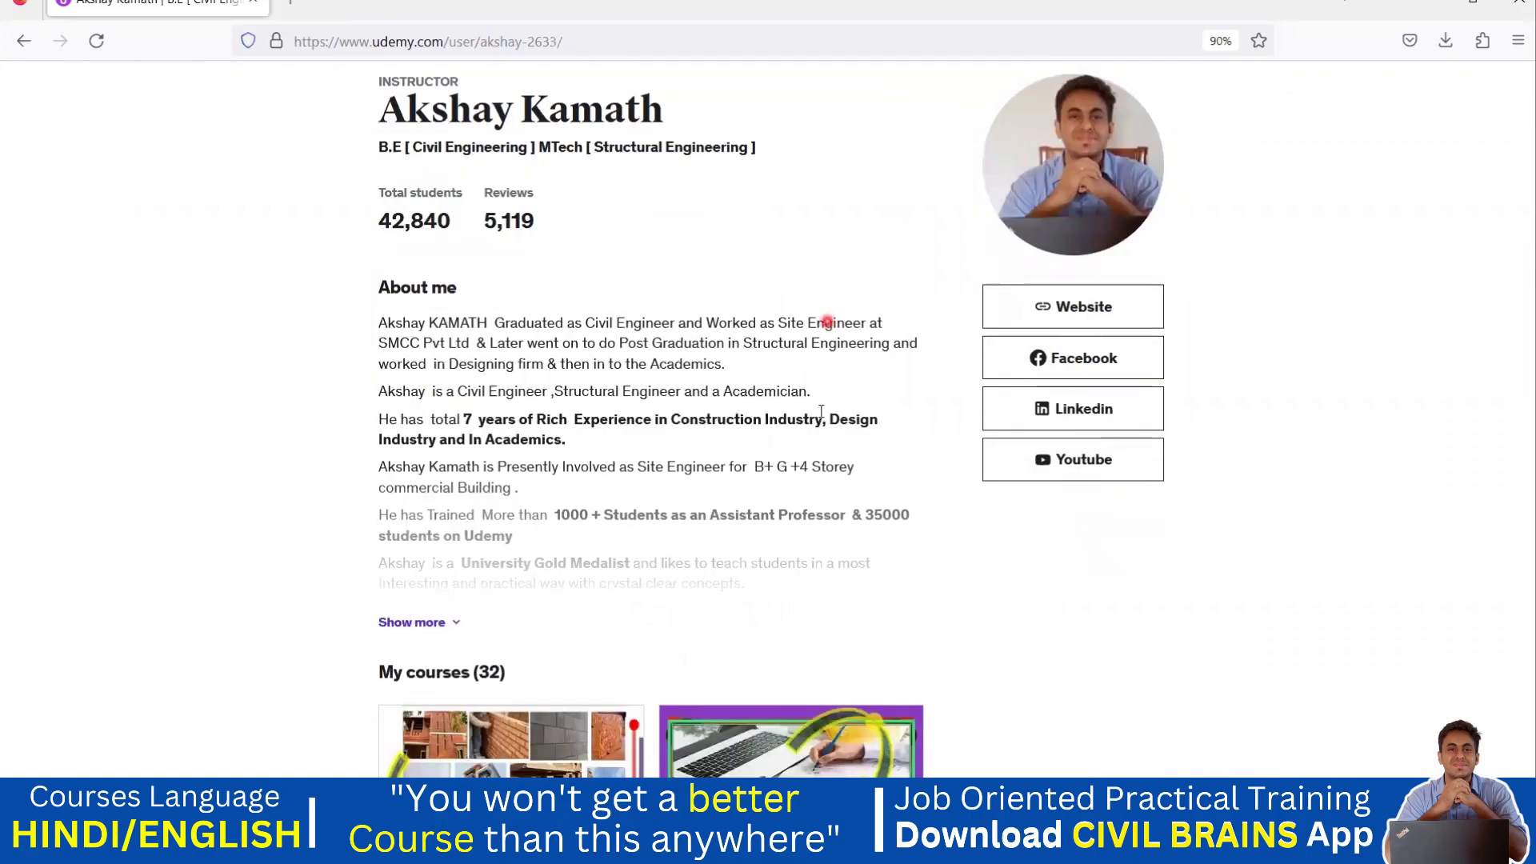
{"action": "scroll", "coordinate": [680, 500], "scroll_direction": "down", "scroll_amount": 5}
{"action": "scroll", "coordinate": [914, 662], "scroll_direction": "down", "scroll_amount": 3}
{"action": "scroll", "coordinate": [1038, 540], "scroll_direction": "down", "scroll_amount": 9}
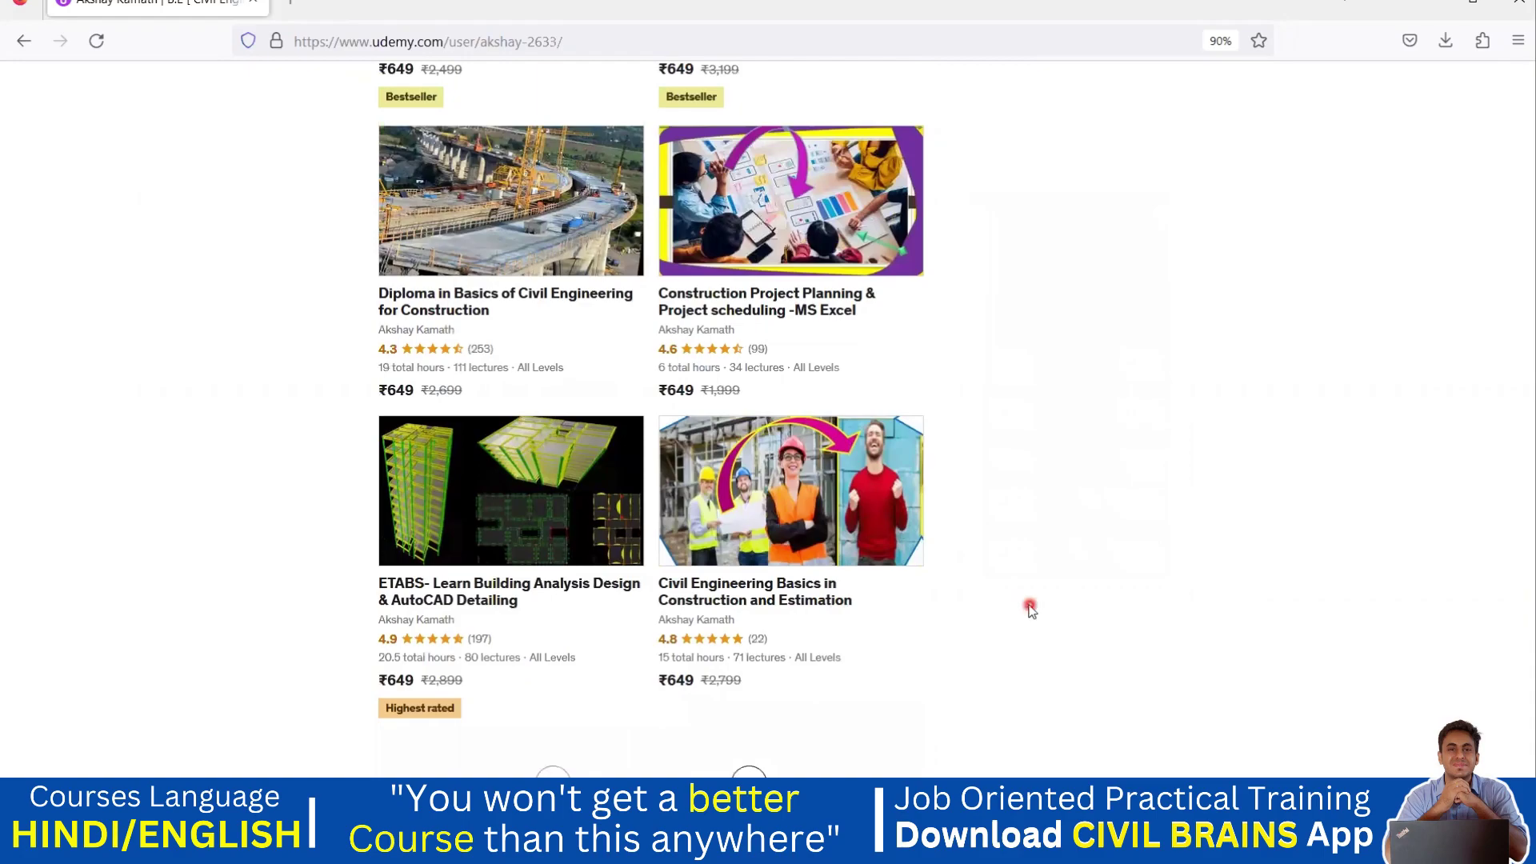
{"action": "scroll", "coordinate": [1025, 615], "scroll_direction": "up", "scroll_amount": 20}
{"action": "scroll", "coordinate": [975, 588], "scroll_direction": "up", "scroll_amount": 2}
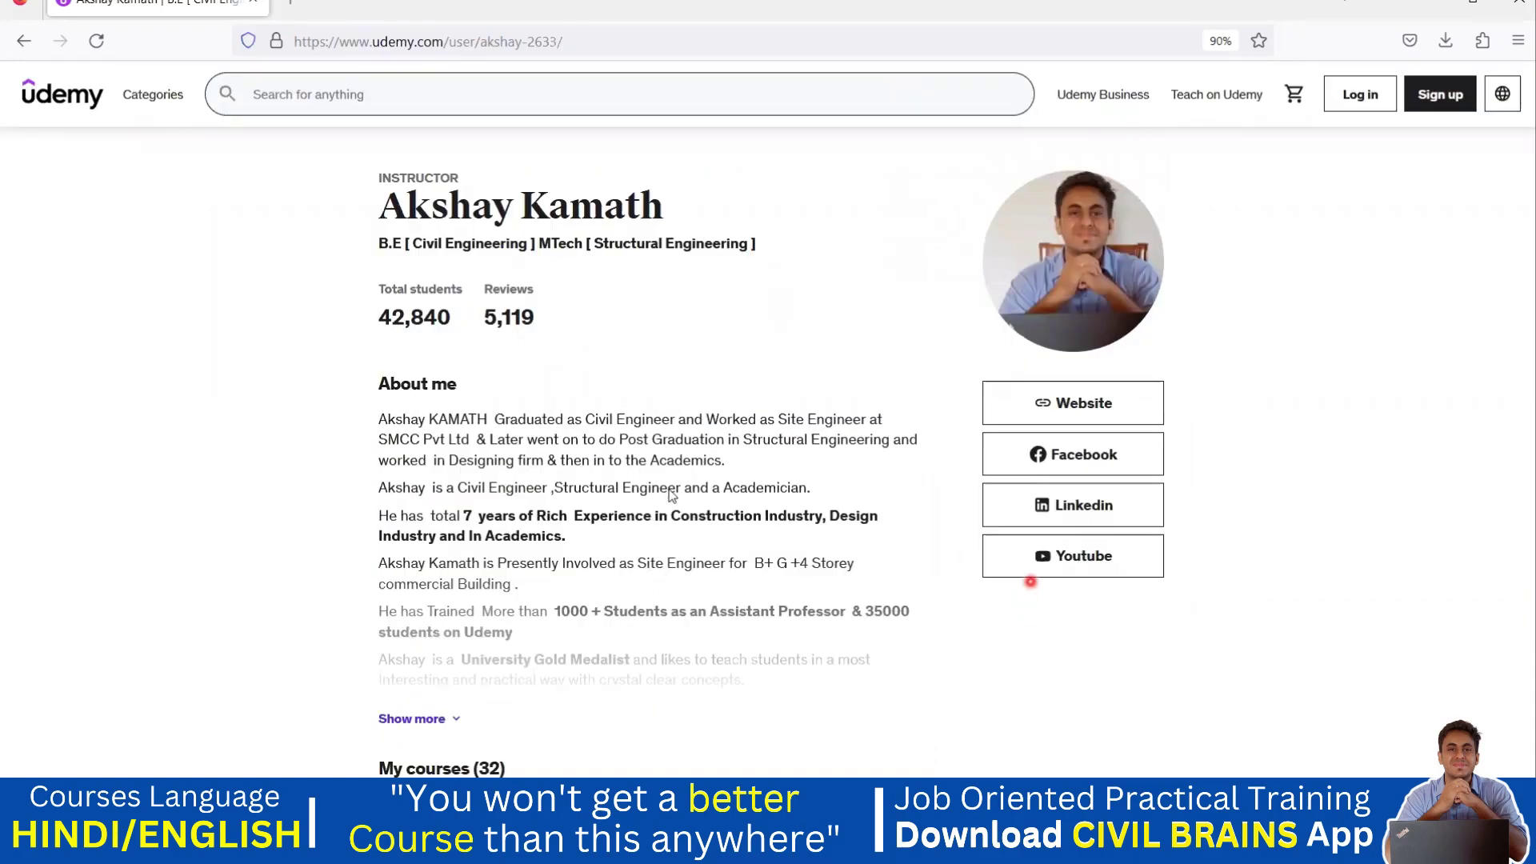
{"action": "left_click_drag", "start_coordinate": [376, 418], "coordinate": [926, 612]}
{"action": "left_click", "coordinate": [413, 718]}
{"action": "left_click_drag", "start_coordinate": [380, 417], "coordinate": [918, 675]}
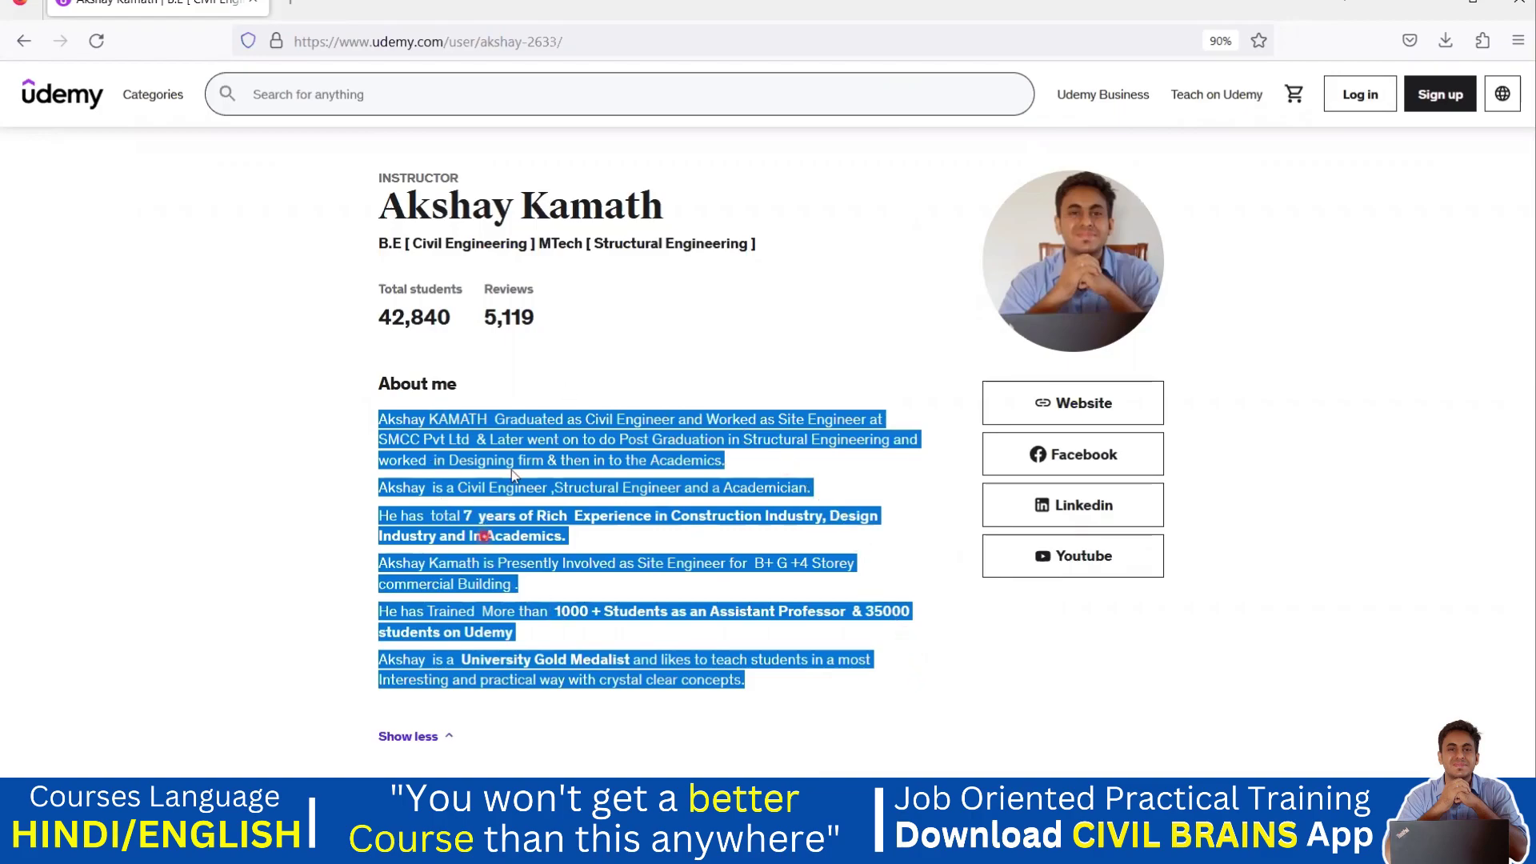
{"action": "left_click_drag", "start_coordinate": [378, 419], "coordinate": [860, 698]}
Switch to the ct lab marks workbook in Excel and paste the copied About me text at G32 of the CT LAB sheet.
{"action": "left_click", "coordinate": [1037, 848]}
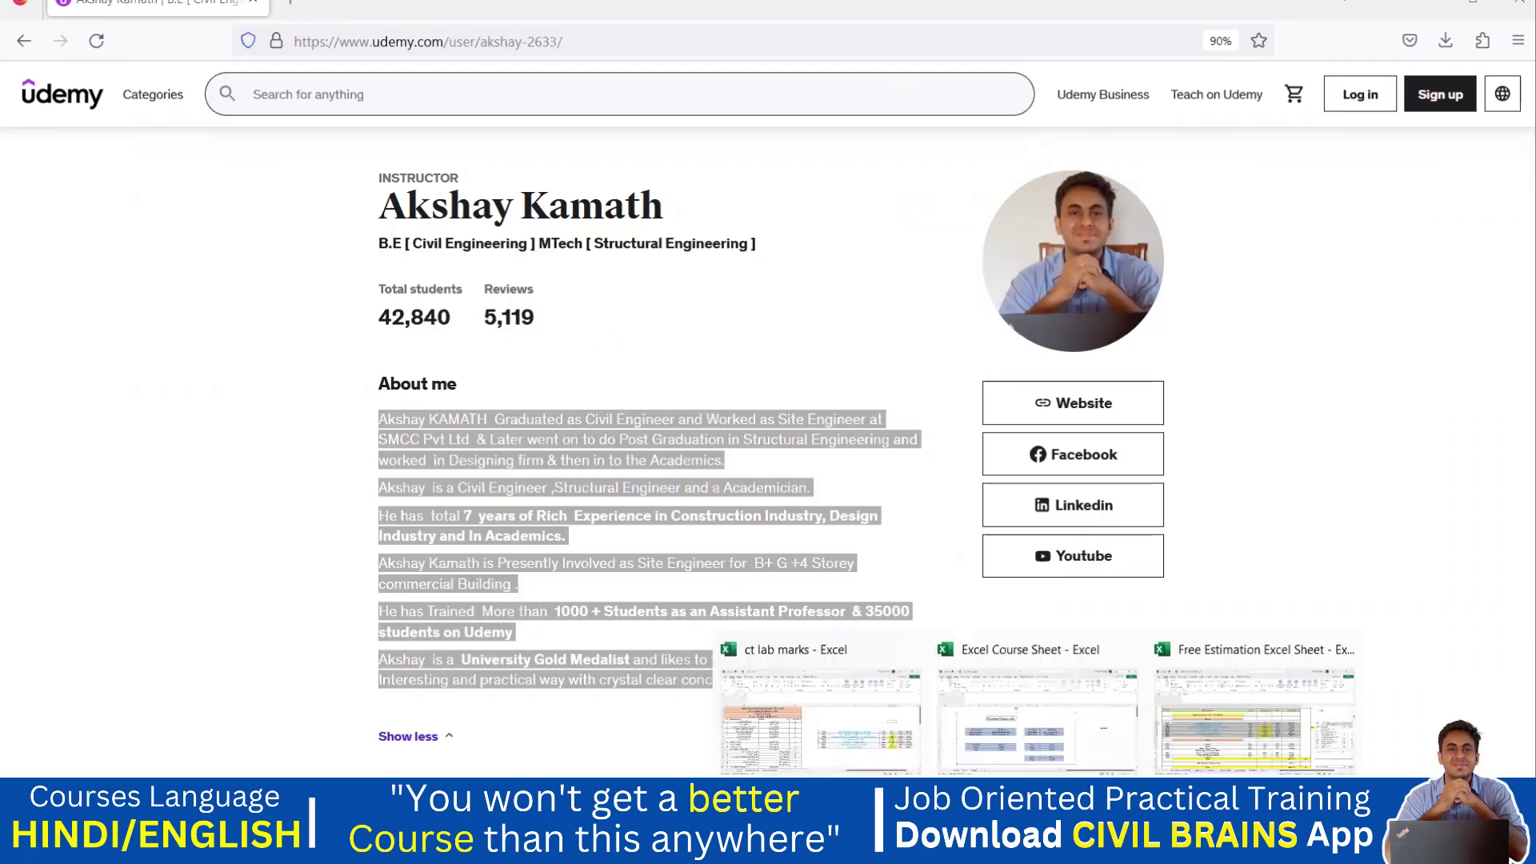
{"action": "left_click", "coordinate": [854, 747]}
{"action": "scroll", "coordinate": [824, 632], "scroll_direction": "down", "scroll_amount": 5}
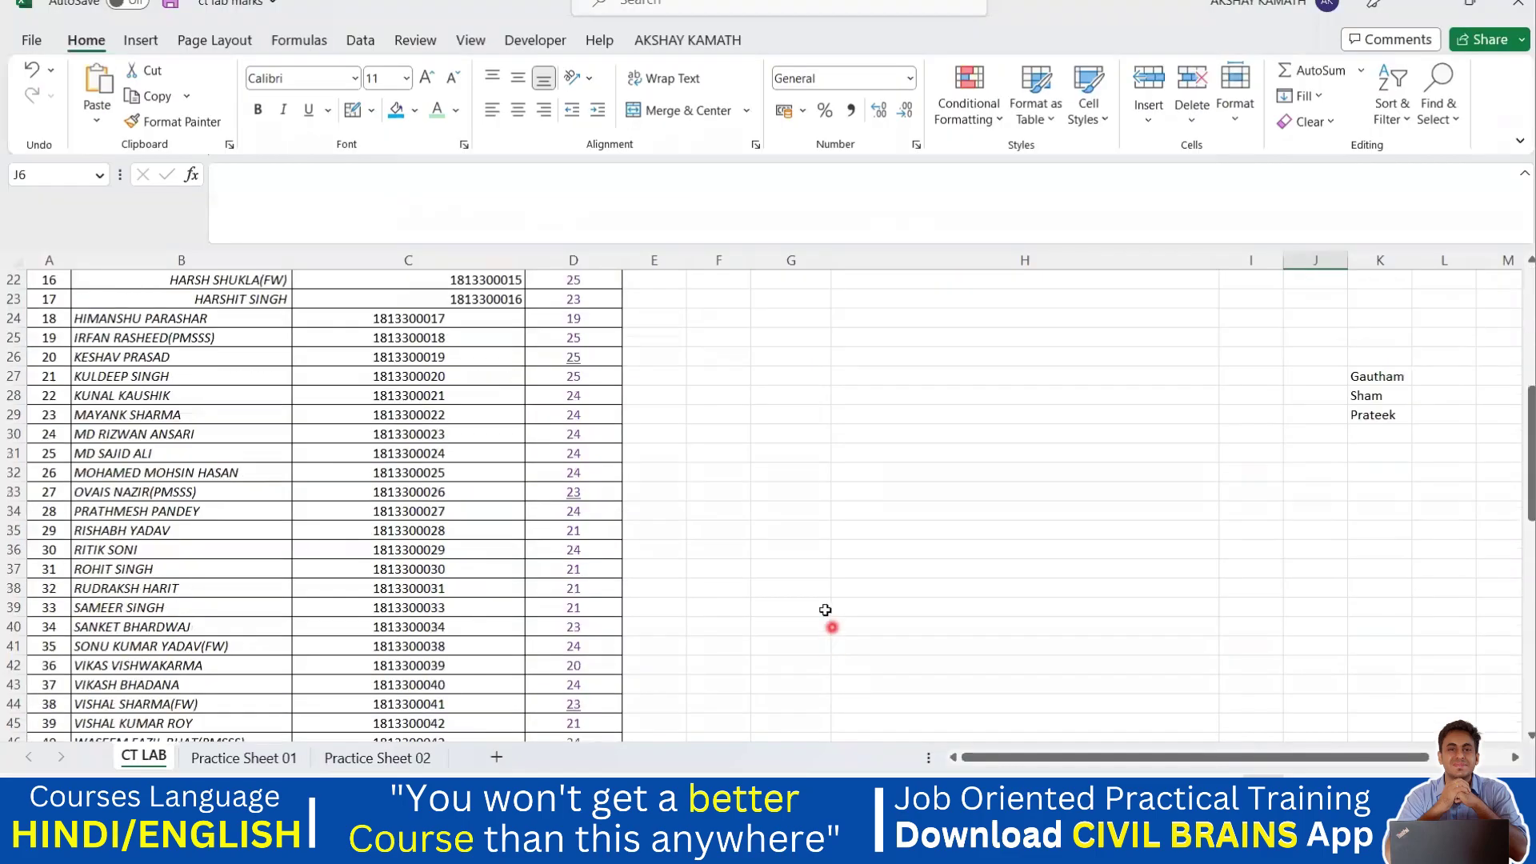
{"action": "left_click", "coordinate": [804, 470]}
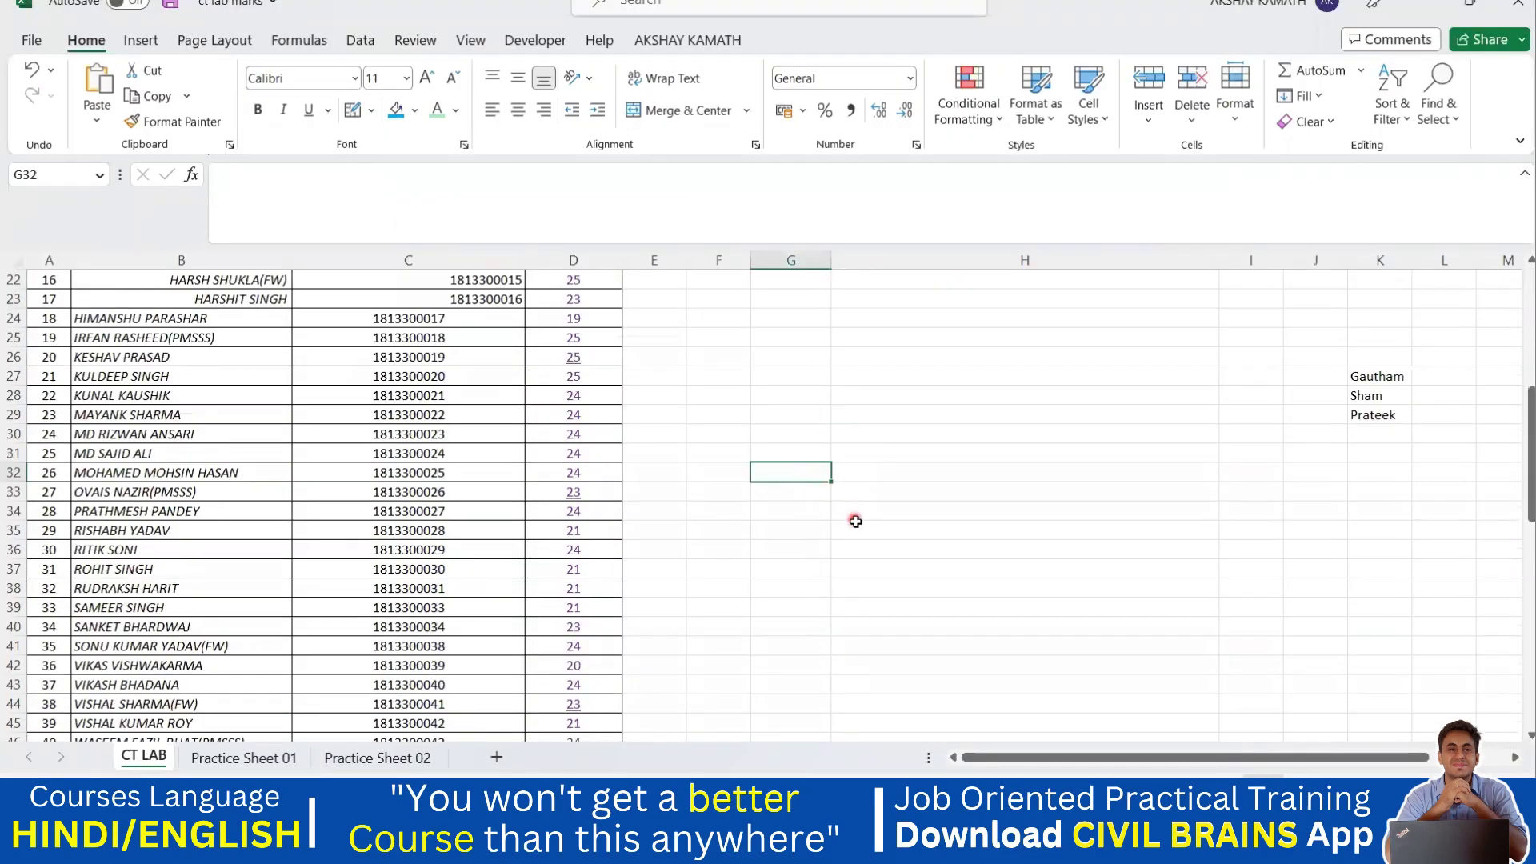
{"action": "key", "text": "ctrl+v"}
{"action": "left_click", "coordinate": [898, 588]}
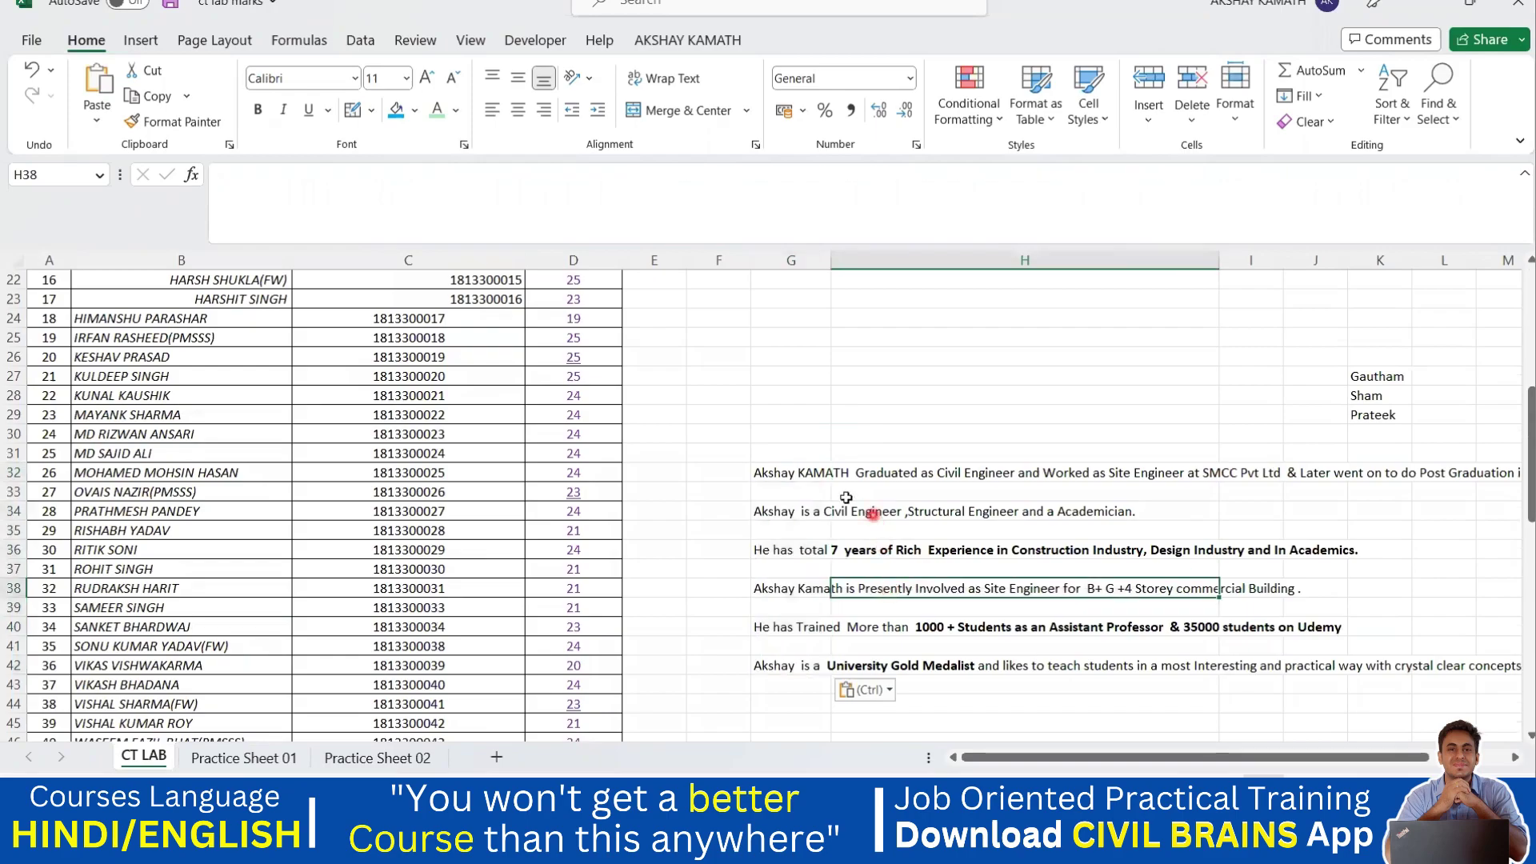
{"action": "left_click_drag", "start_coordinate": [1115, 757], "coordinate": [1191, 761]}
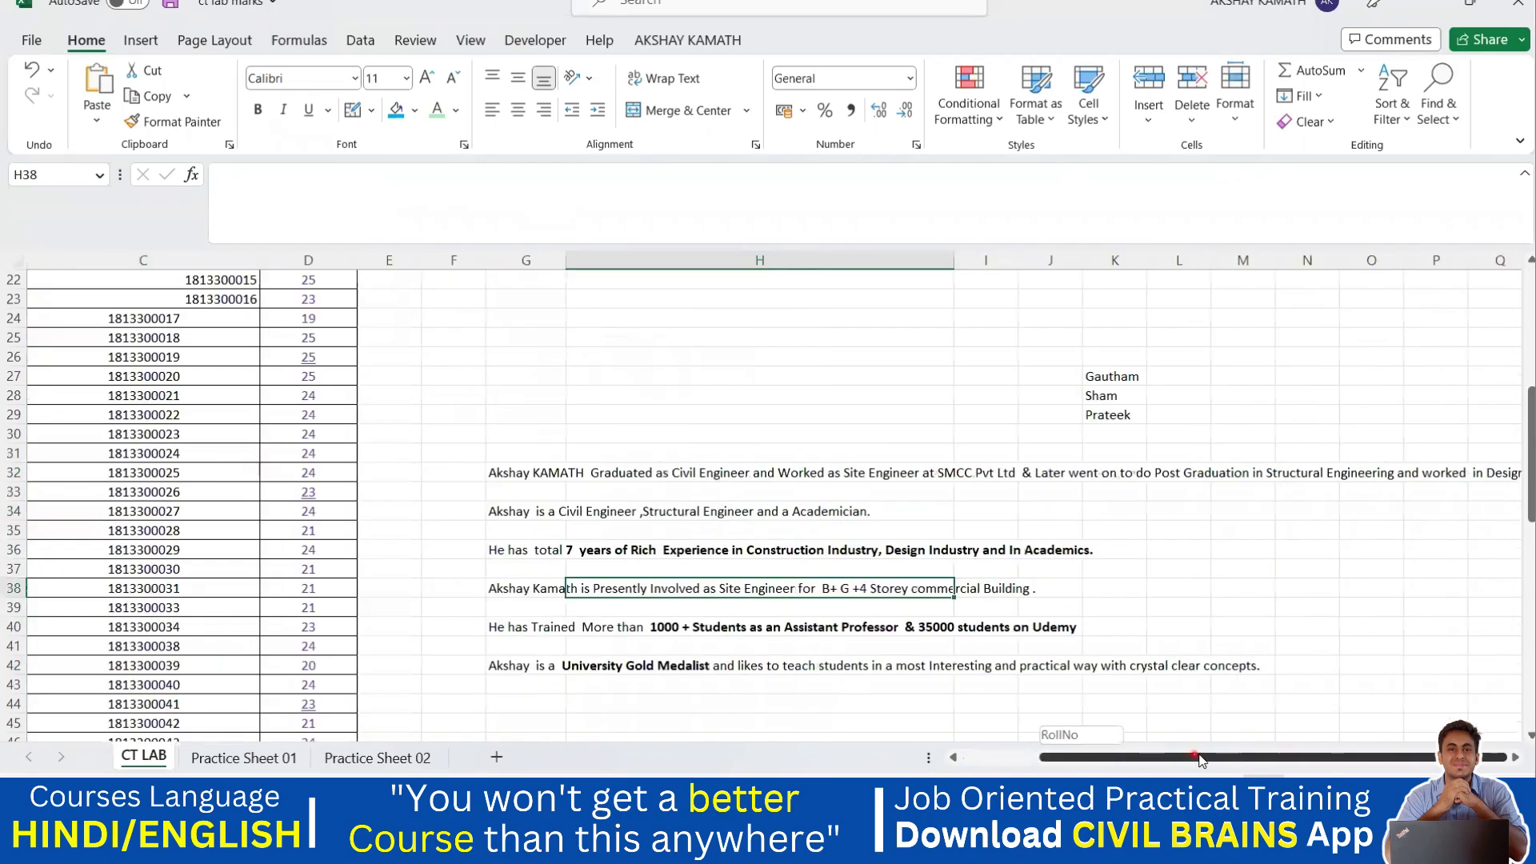
{"action": "left_click", "coordinate": [997, 589]}
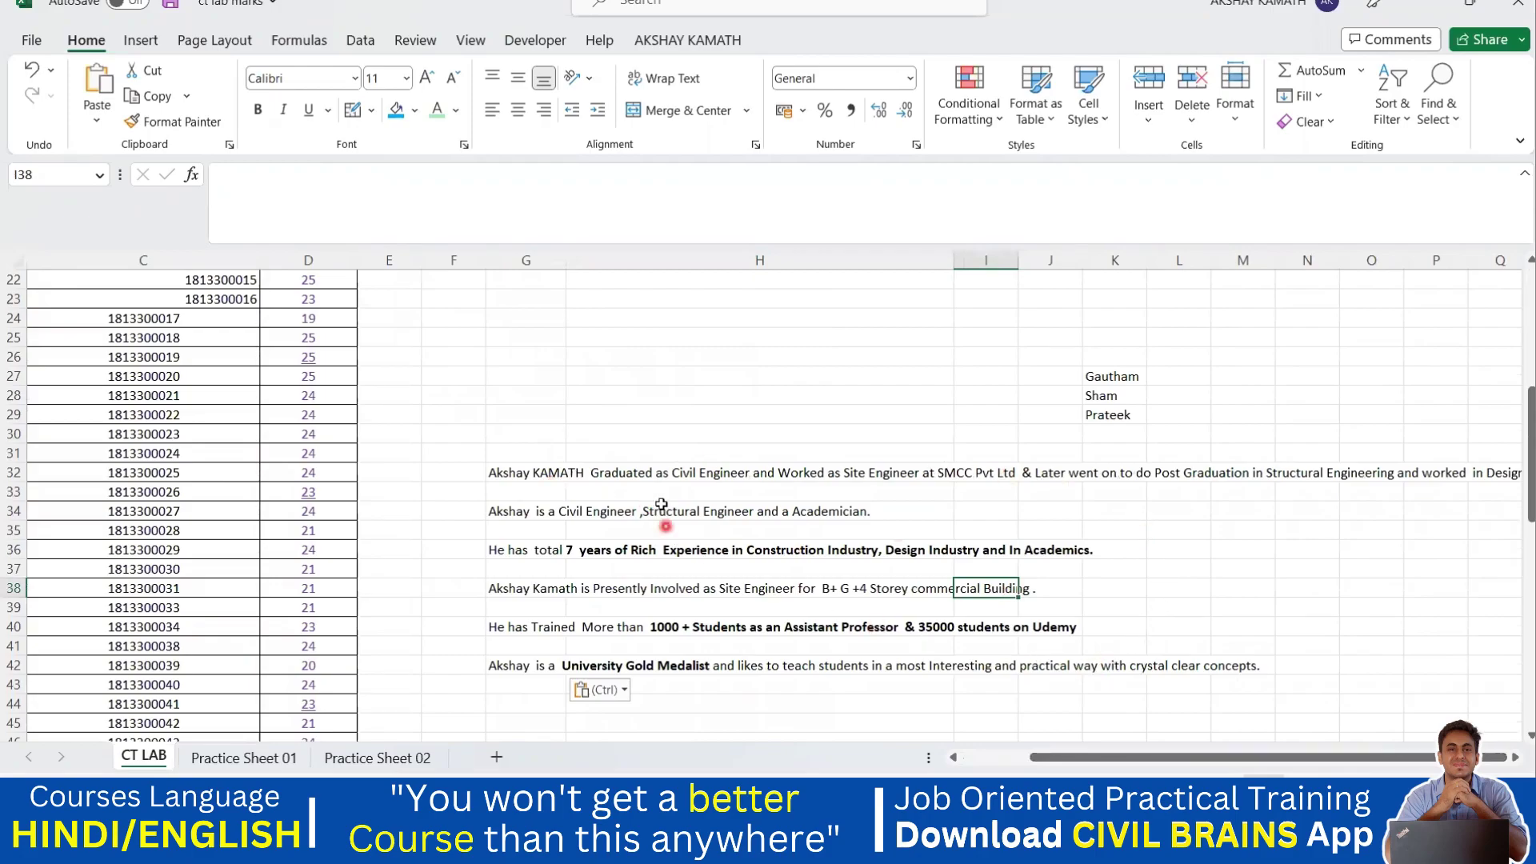
Switch to the Free Estimation Excel Sheet workbook and cut the material rows B106:G112 on the Rate Analysis sheet.
{"action": "left_click", "coordinate": [1250, 530]}
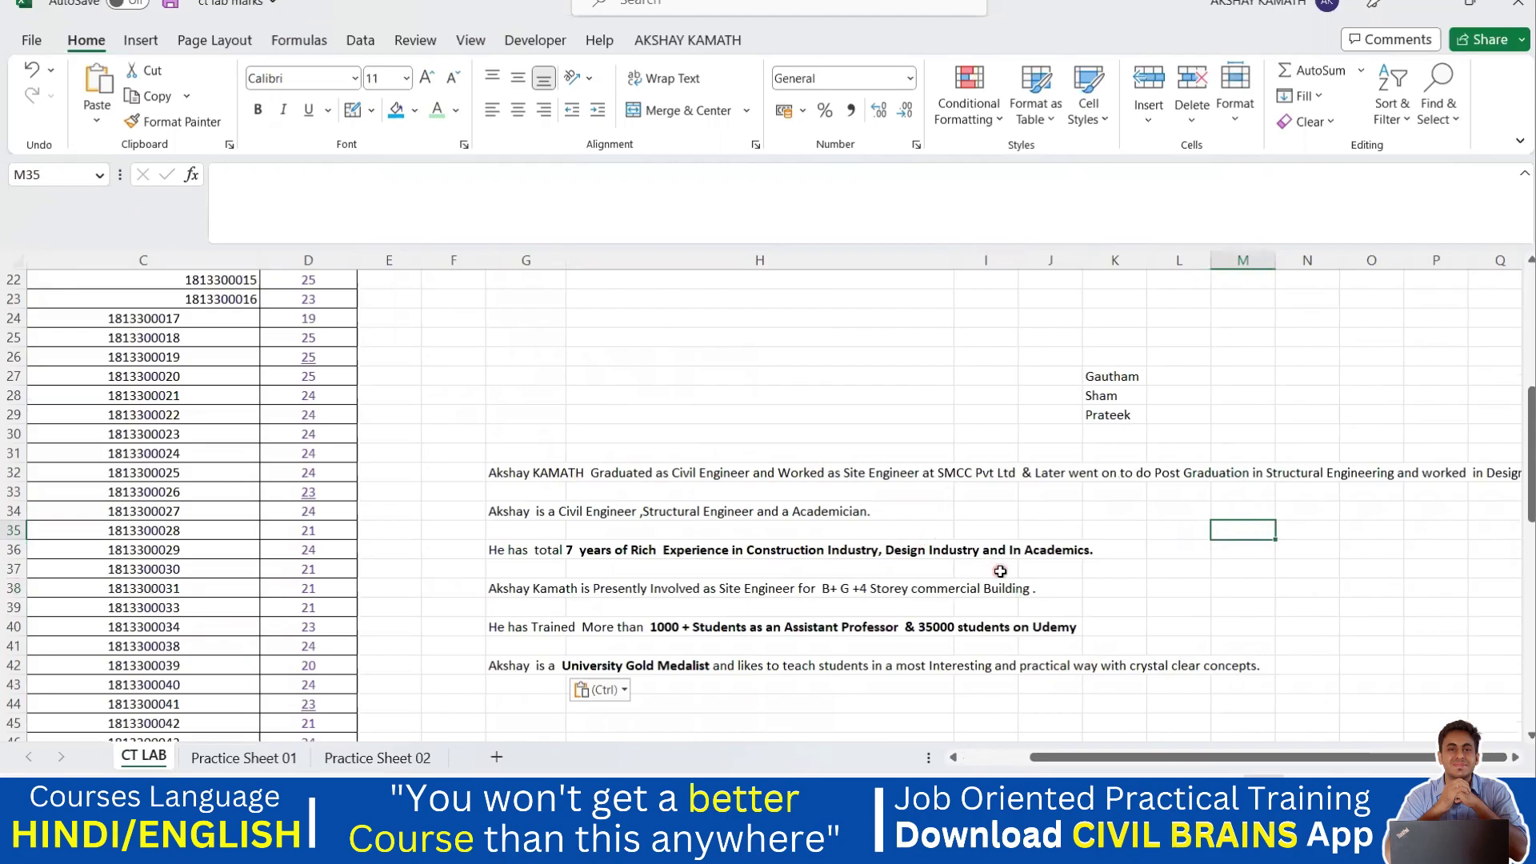
{"action": "scroll", "coordinate": [990, 567], "scroll_direction": "up", "scroll_amount": 2}
{"action": "scroll", "coordinate": [1004, 582], "scroll_direction": "up", "scroll_amount": 5}
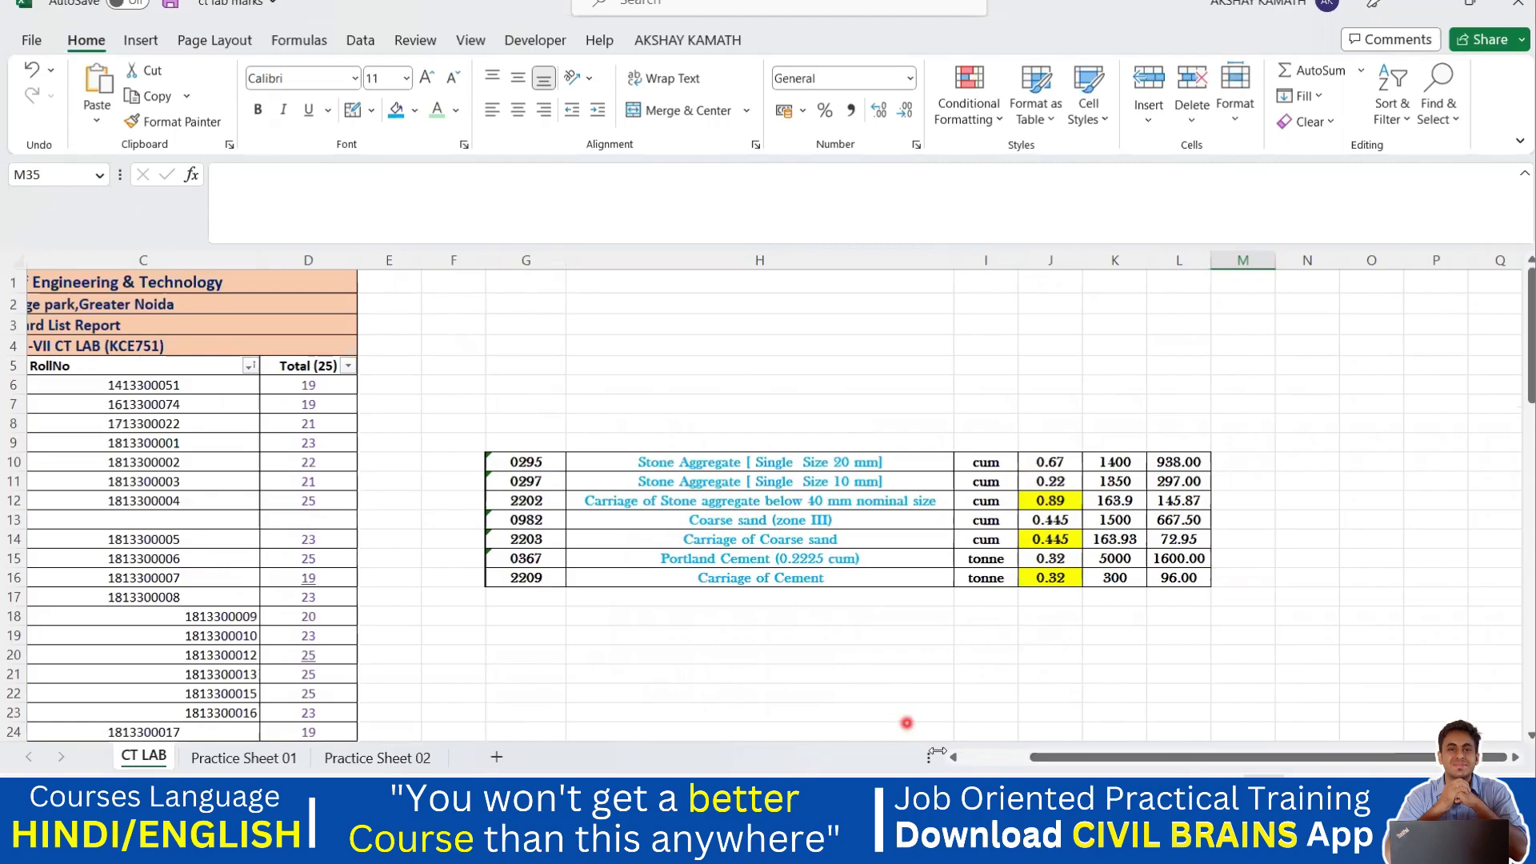
{"action": "mouse_move", "coordinate": [1038, 847]}
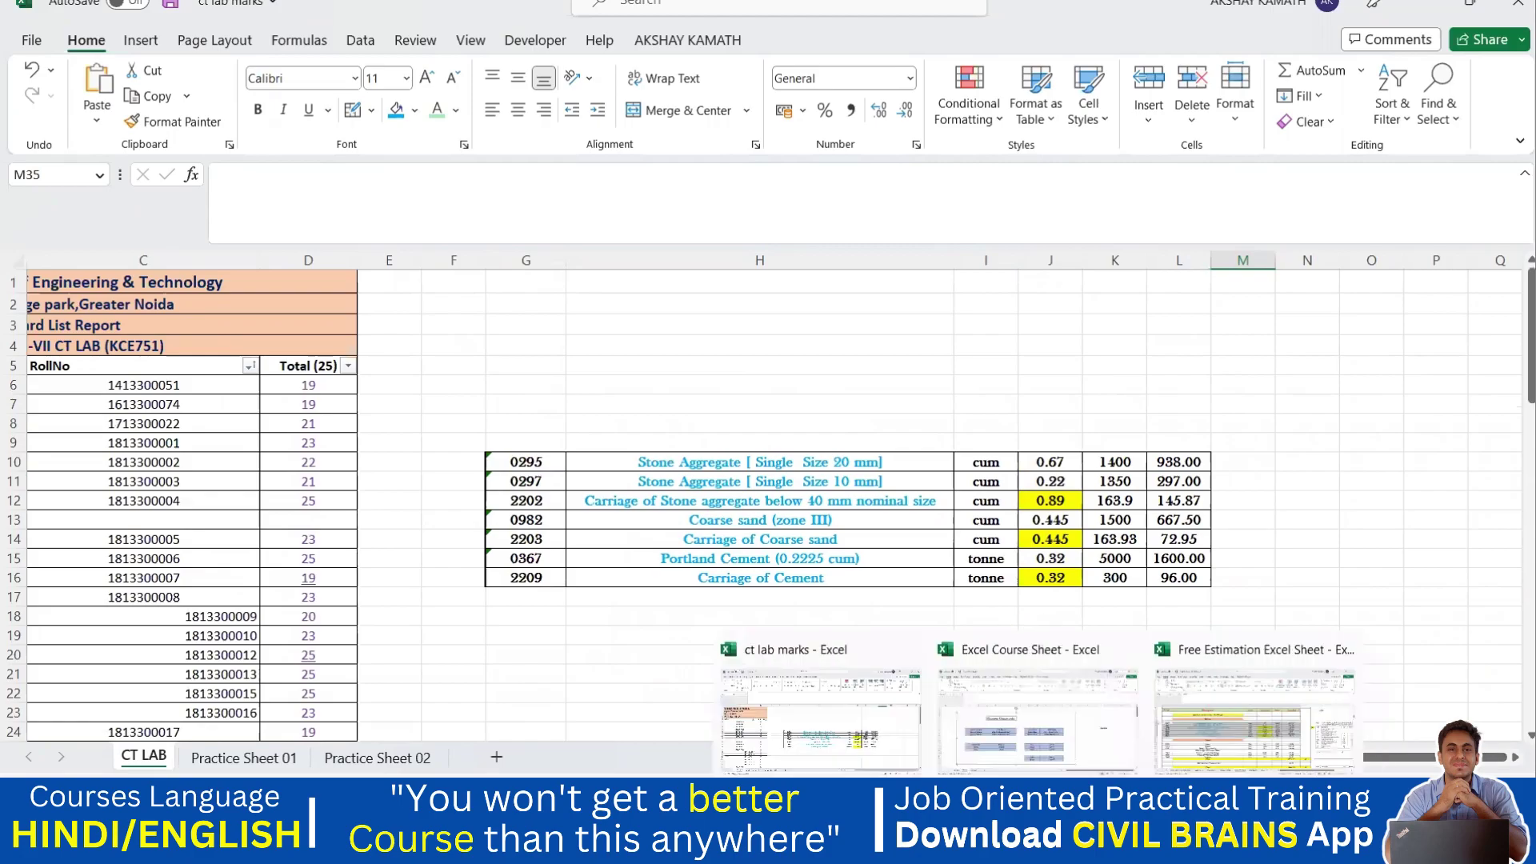
{"action": "left_click", "coordinate": [1217, 724]}
{"action": "left_click_drag", "start_coordinate": [120, 398], "coordinate": [1102, 499]}
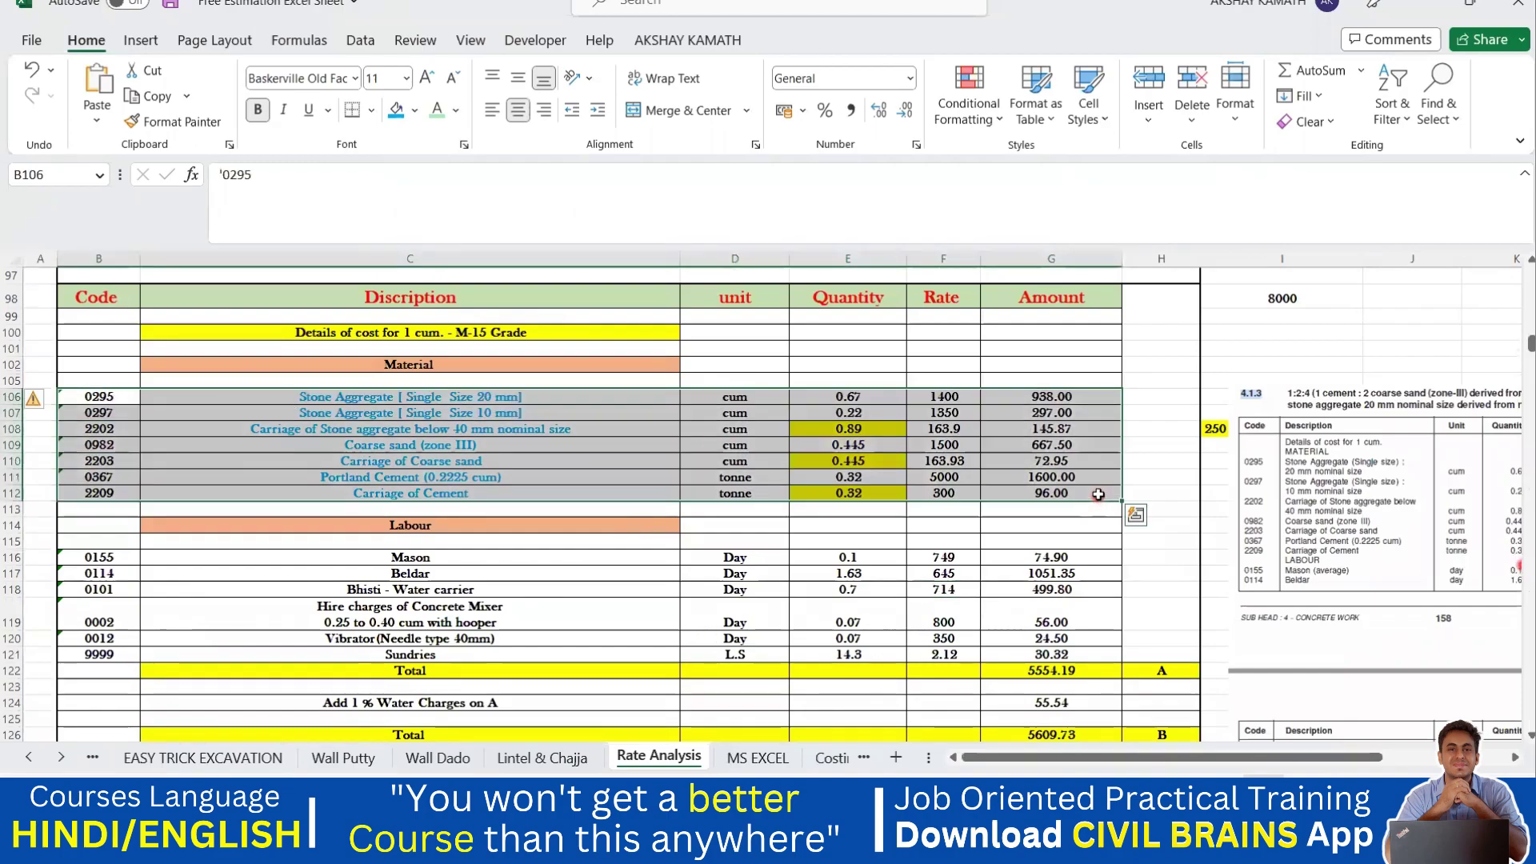
{"action": "key", "text": "ctrl+c"}
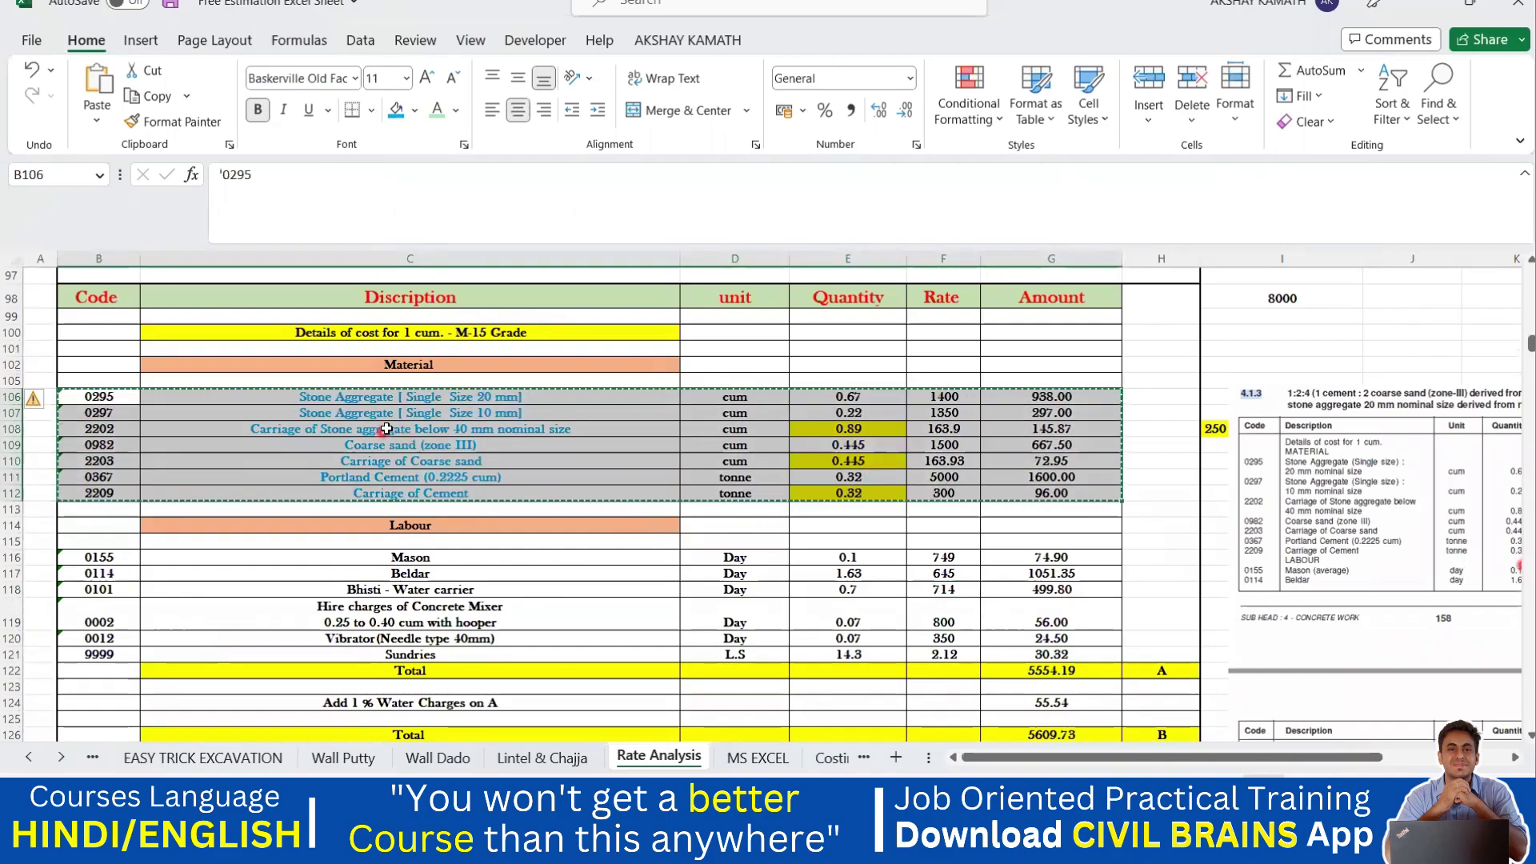
Switch to the ct lab marks workbook and paste the cut material rows at H59 of the CT LAB sheet.
{"action": "mouse_move", "coordinate": [1040, 848]}
{"action": "left_click", "coordinate": [816, 716]}
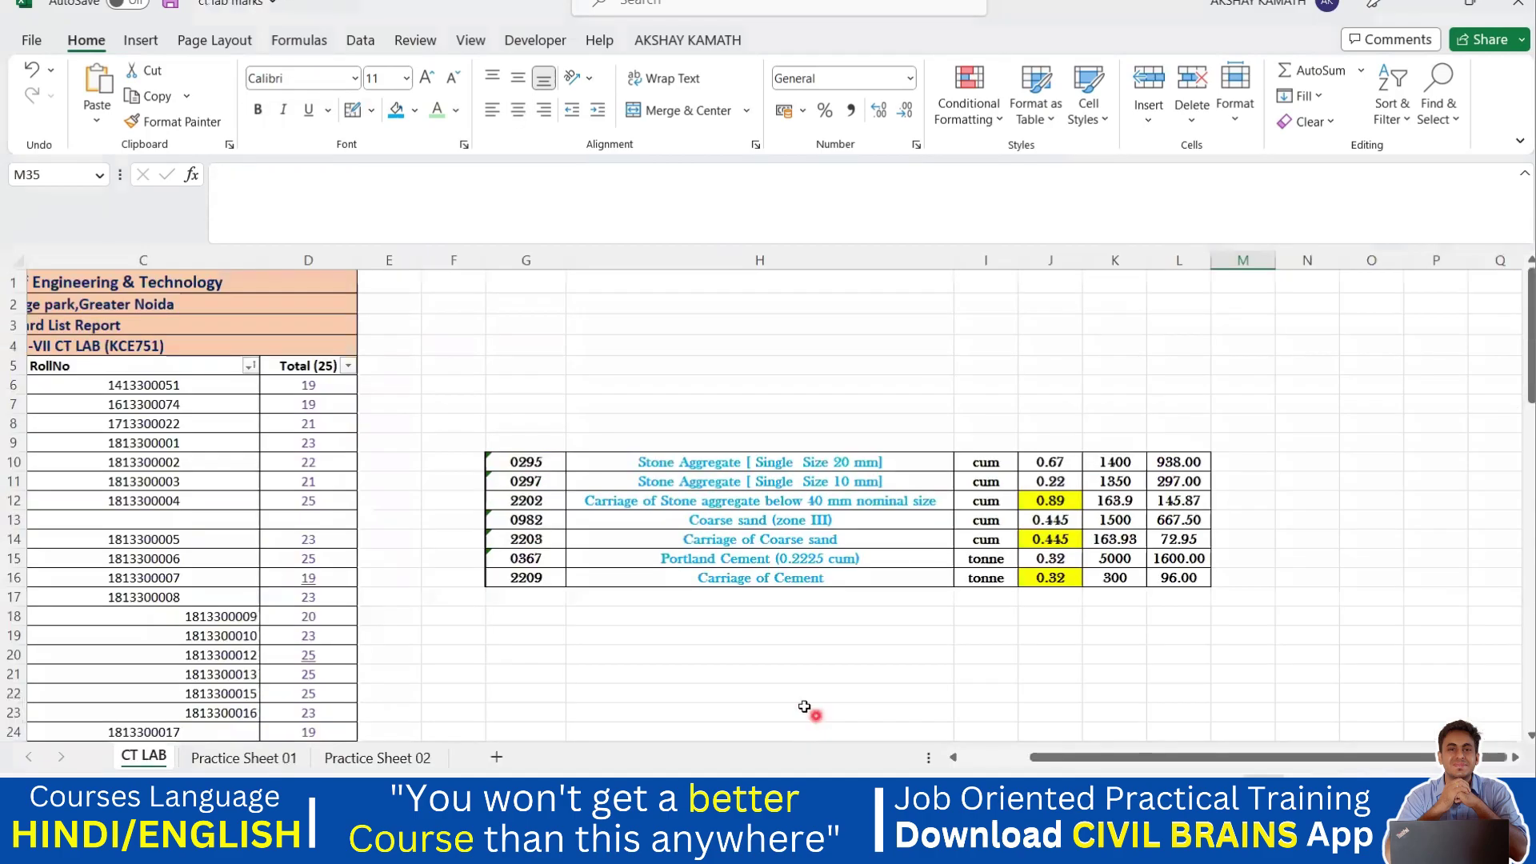
{"action": "scroll", "coordinate": [612, 496], "scroll_direction": "down", "scroll_amount": 3}
{"action": "scroll", "coordinate": [688, 608], "scroll_direction": "down", "scroll_amount": 7}
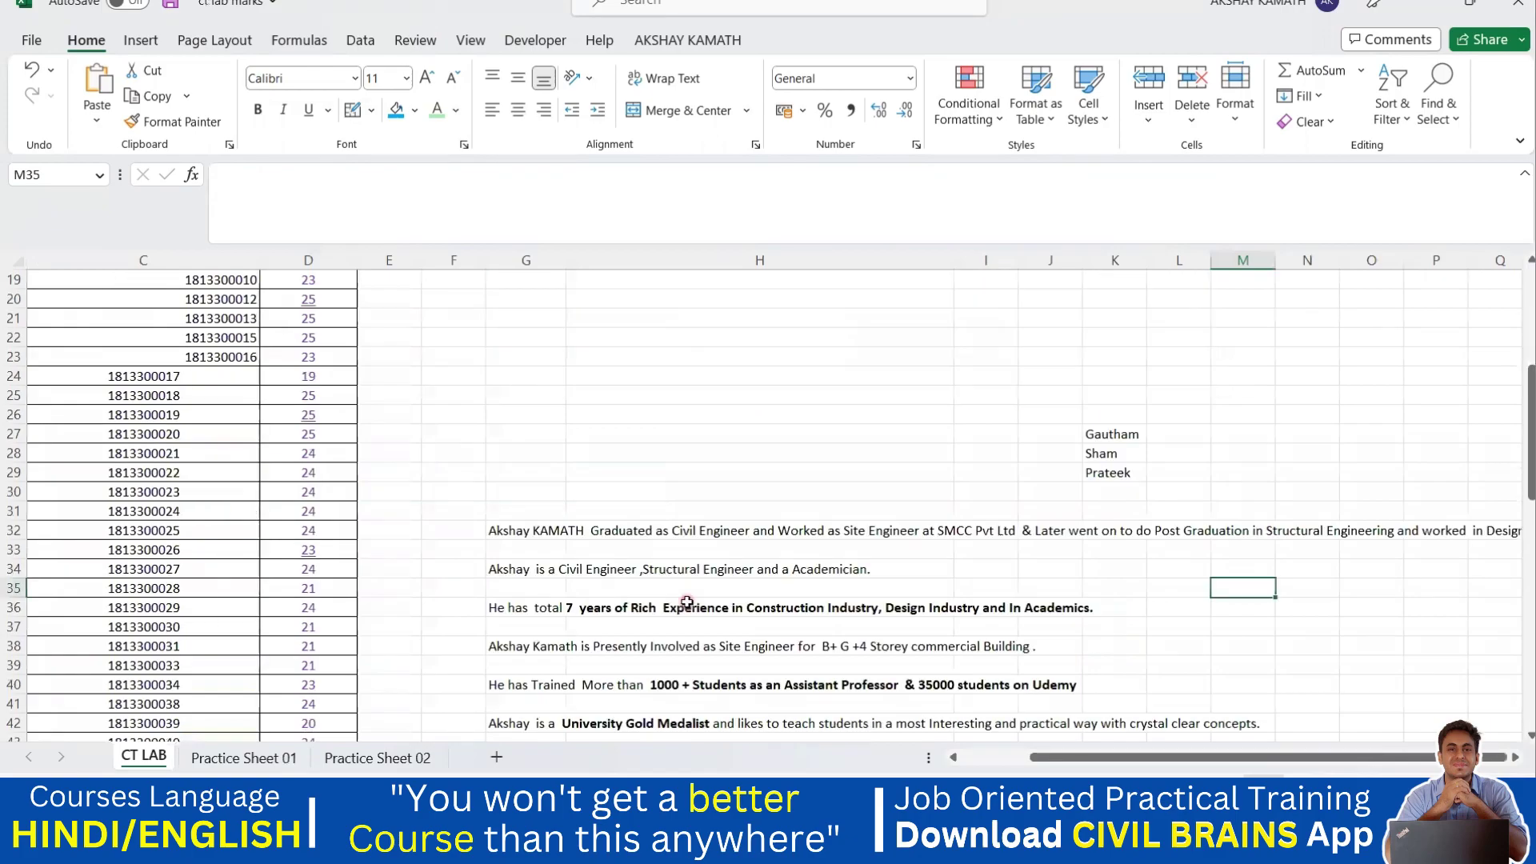
{"action": "scroll", "coordinate": [735, 657], "scroll_direction": "down", "scroll_amount": 5}
{"action": "left_click", "coordinate": [625, 524]}
{"action": "key", "text": "ctrl+v"}
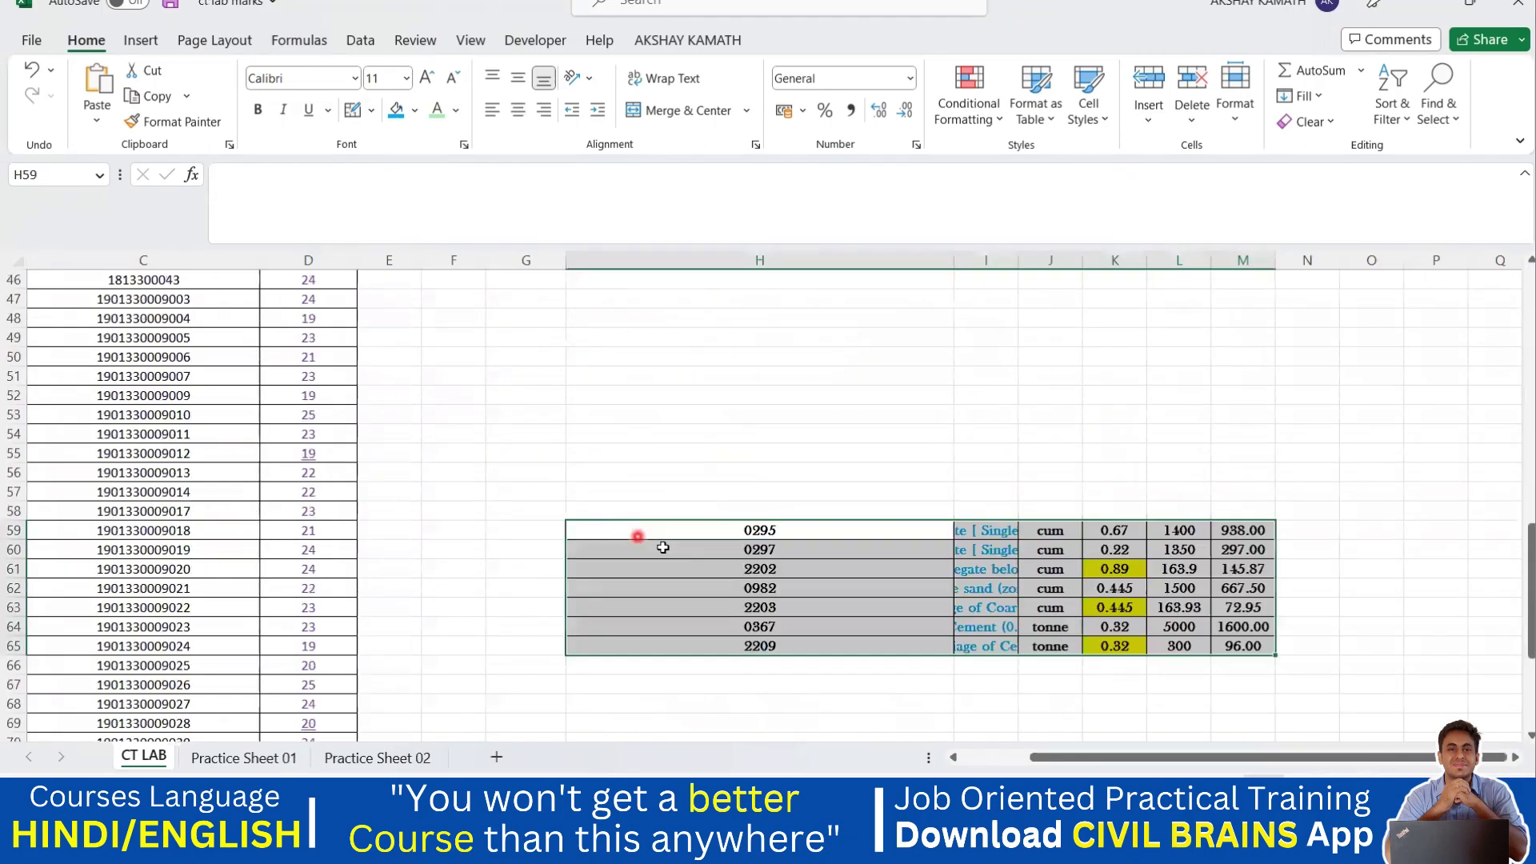
{"action": "left_click", "coordinate": [866, 705]}
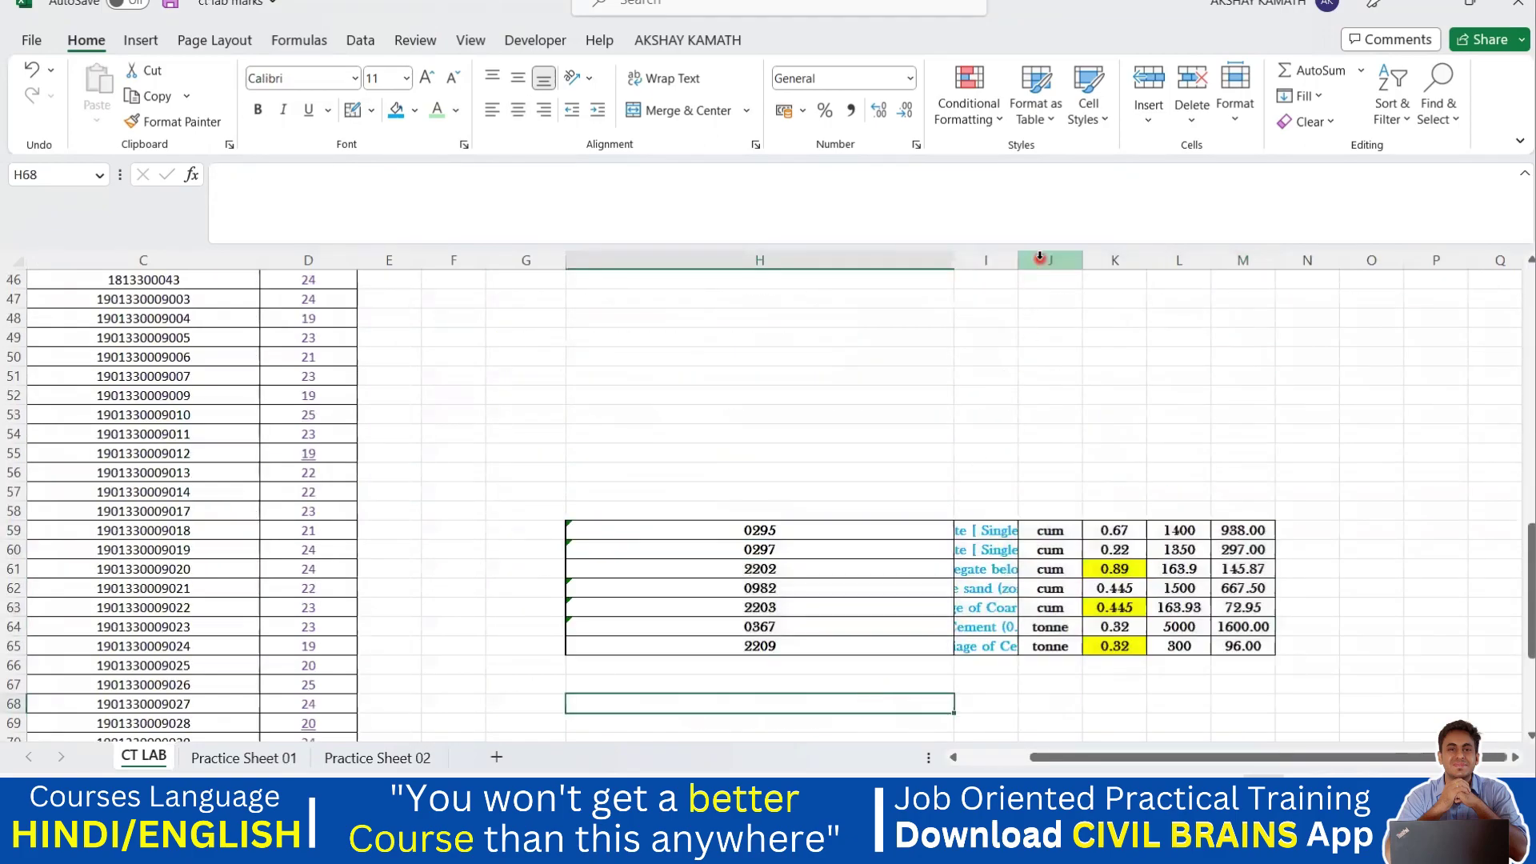
Narrow column H and widen column I so that most descriptions in the pasted table fit their cells.
{"action": "left_click_drag", "start_coordinate": [1019, 257], "coordinate": [1121, 258]}
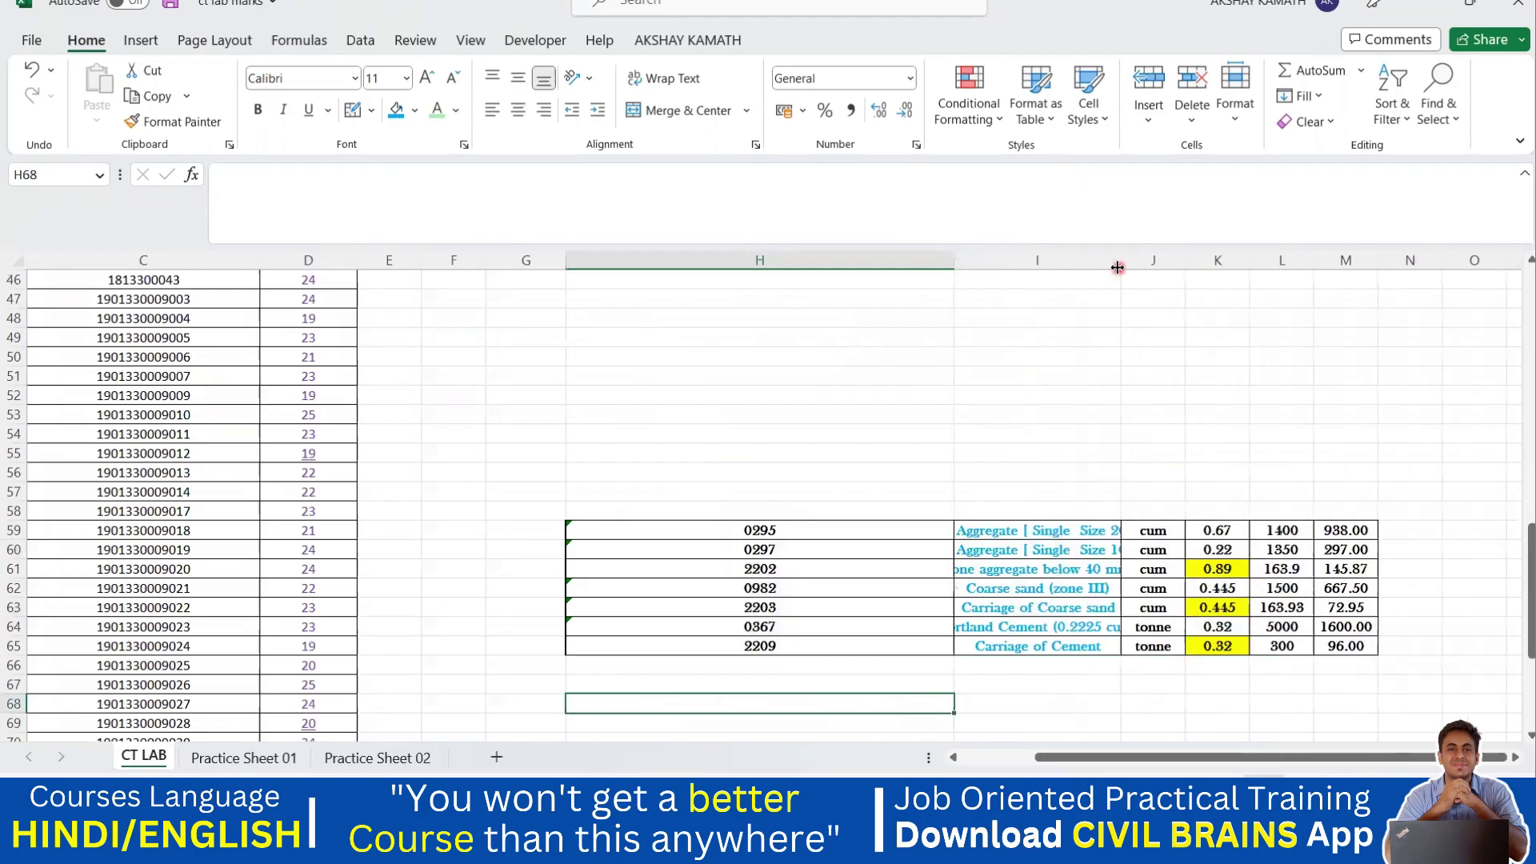
{"action": "left_click_drag", "start_coordinate": [956, 260], "coordinate": [749, 312]}
{"action": "left_click_drag", "start_coordinate": [918, 260], "coordinate": [1076, 293]}
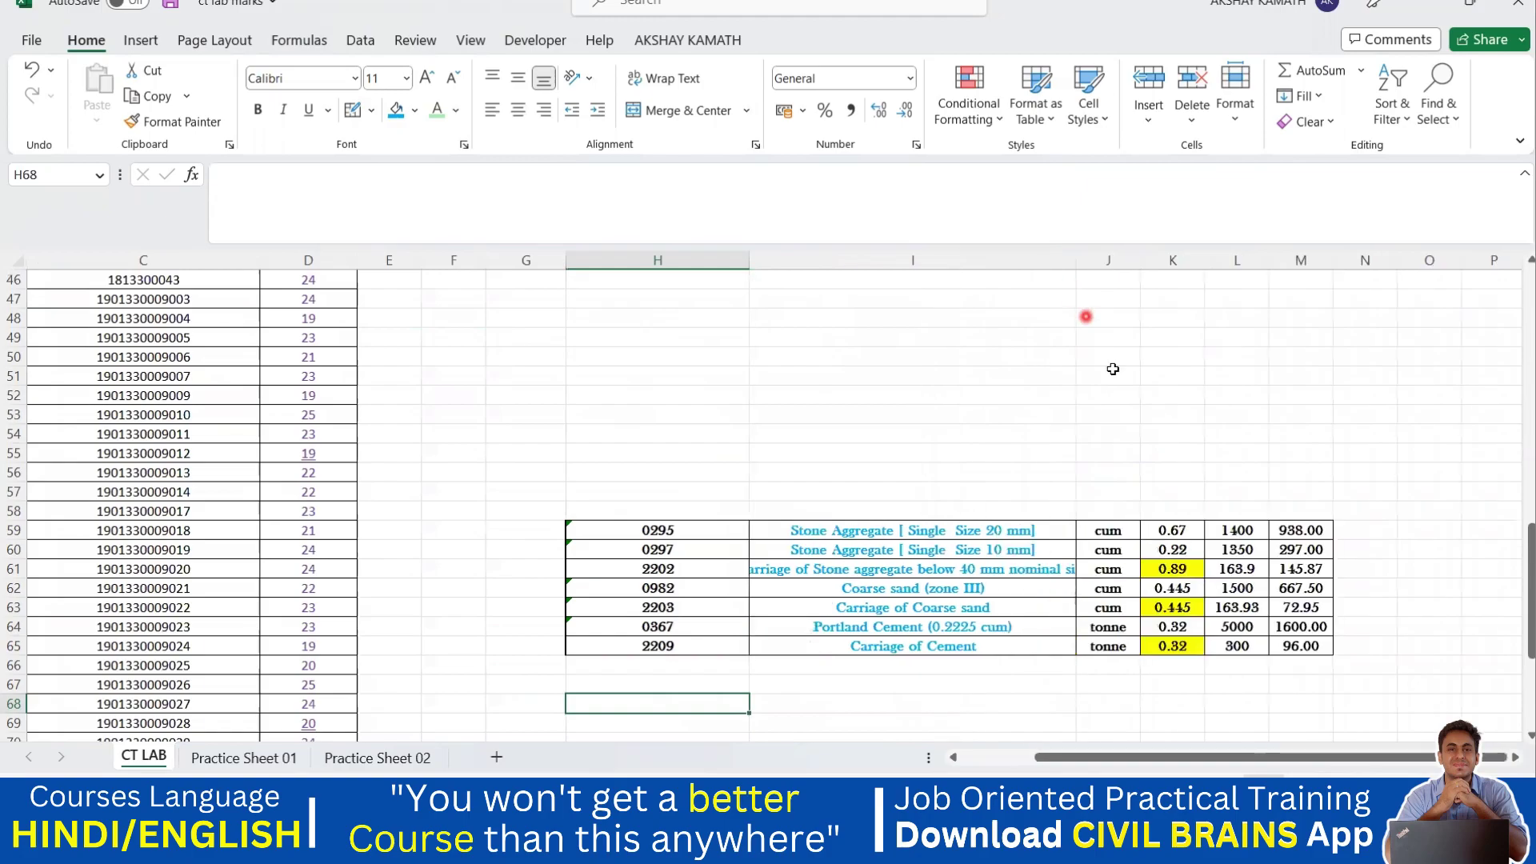
Switch to the Free Estimation Excel Sheet workbook and check the source rows 106 to 112 under Material.
{"action": "left_click", "coordinate": [1216, 736]}
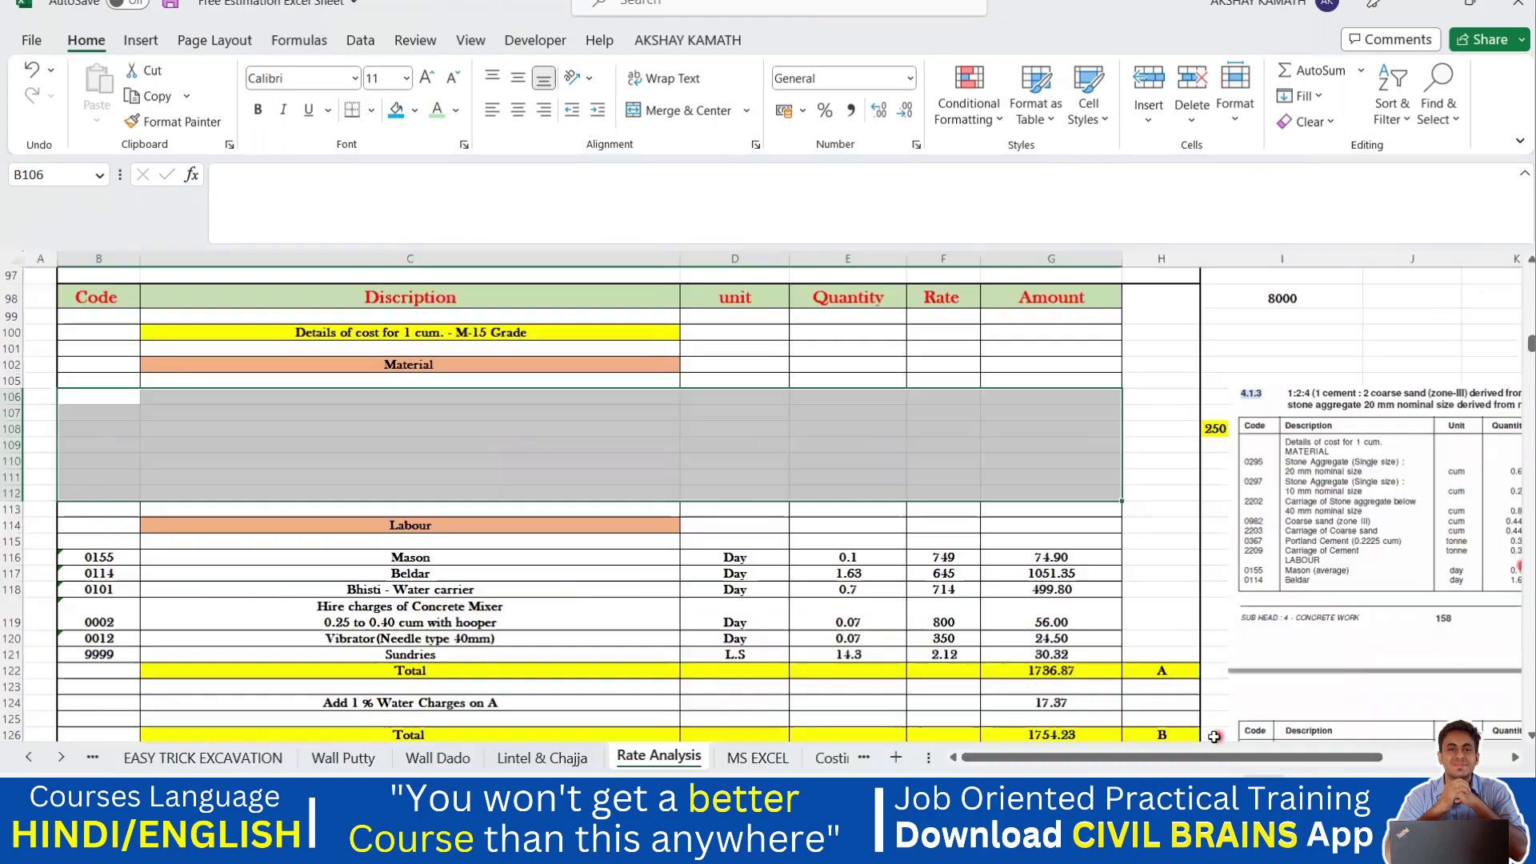
{"action": "left_click", "coordinate": [445, 446]}
{"action": "left_click", "coordinate": [878, 497]}
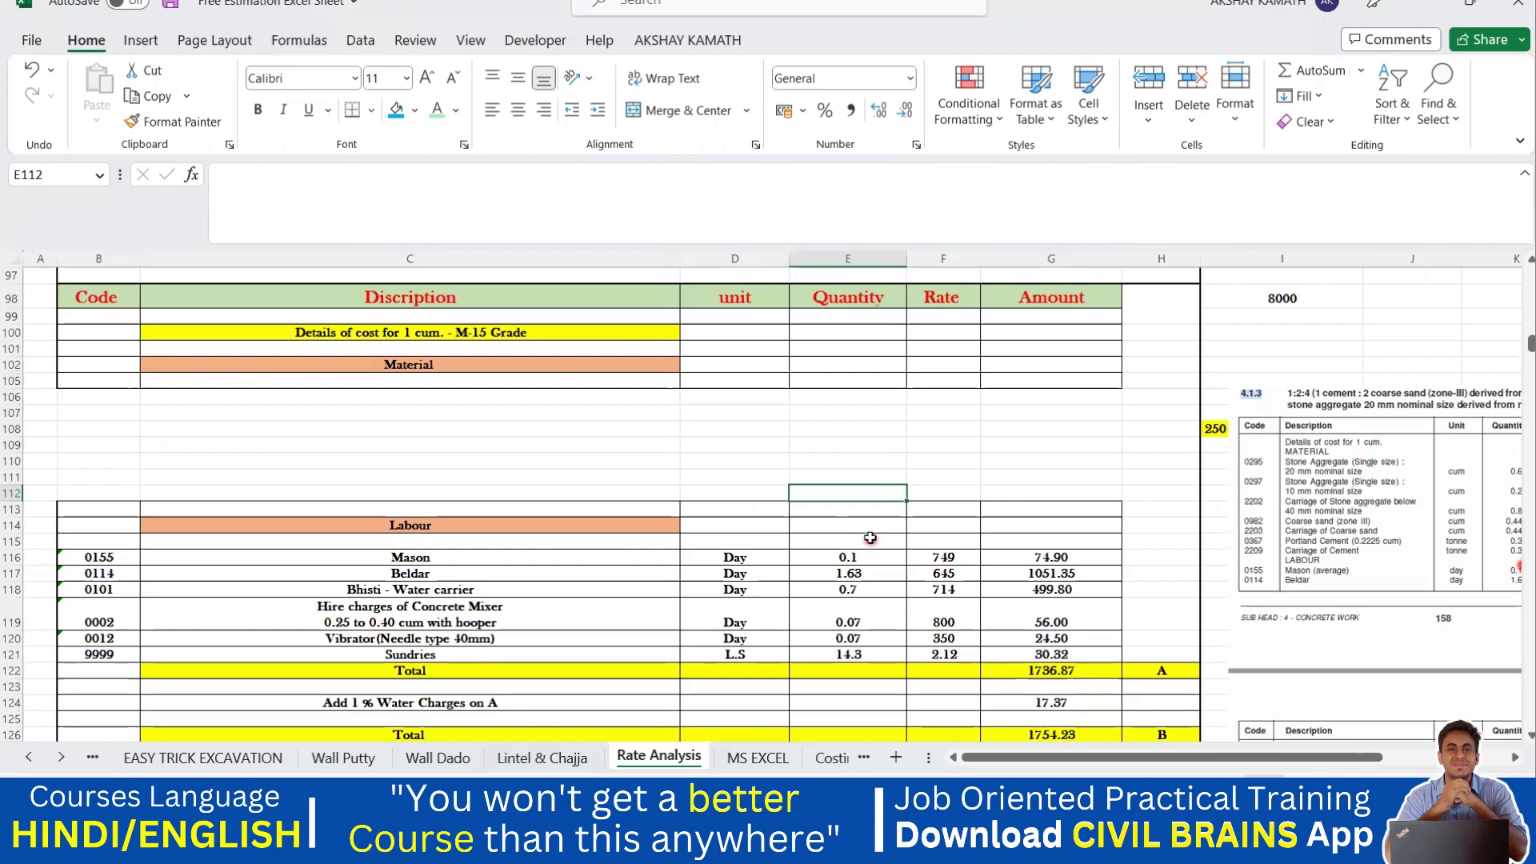
Switch to the Excel Course Sheet workbook and move the Shortcut Commands picture on Sheet2 about one column to the right.
{"action": "mouse_move", "coordinate": [1036, 846]}
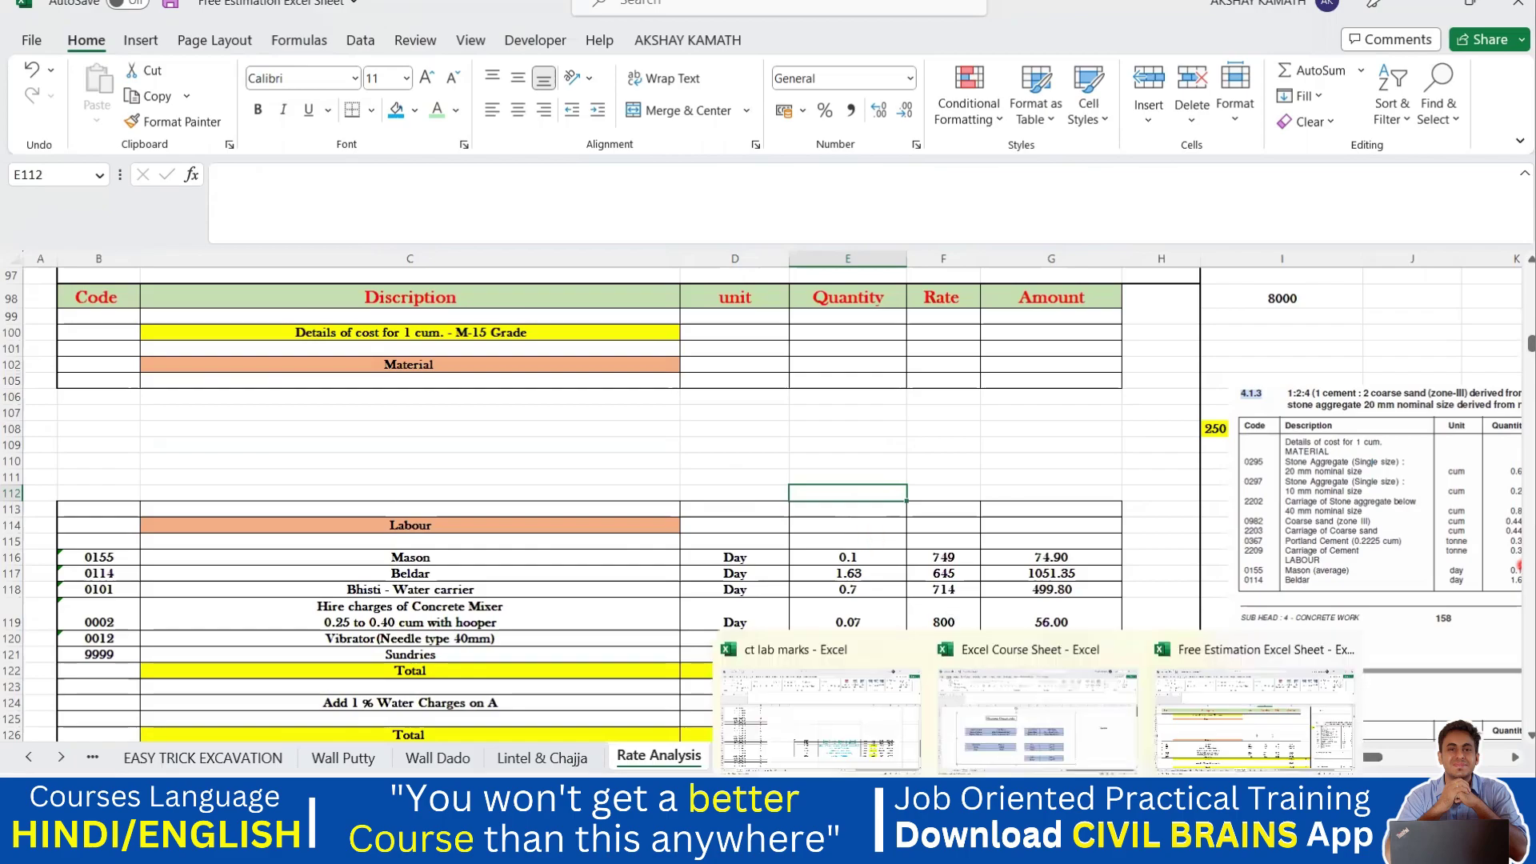
{"action": "left_click", "coordinate": [1043, 749]}
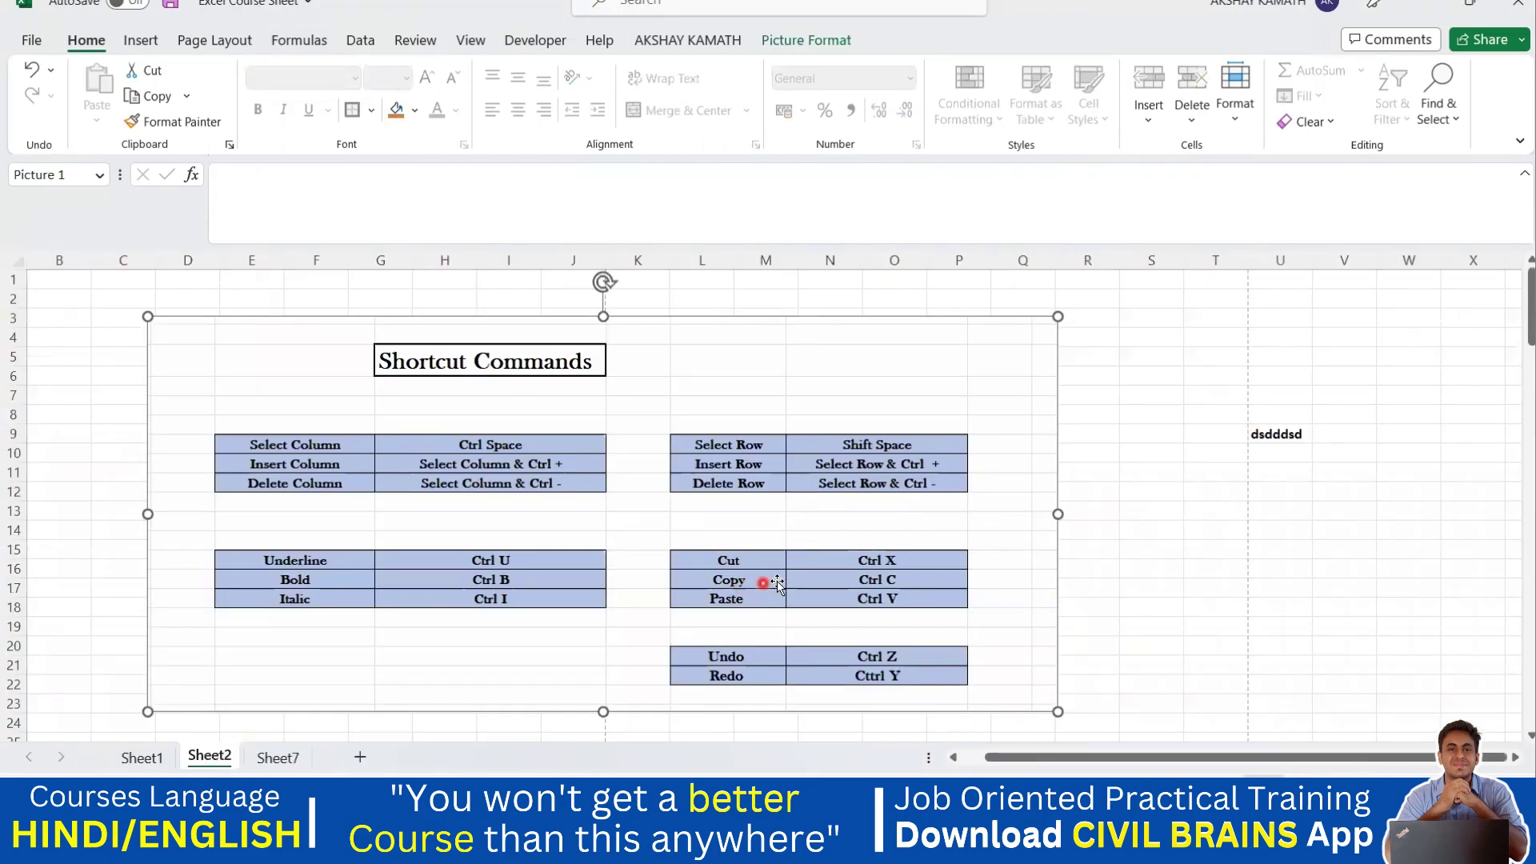
{"action": "left_click_drag", "start_coordinate": [728, 588], "coordinate": [780, 586]}
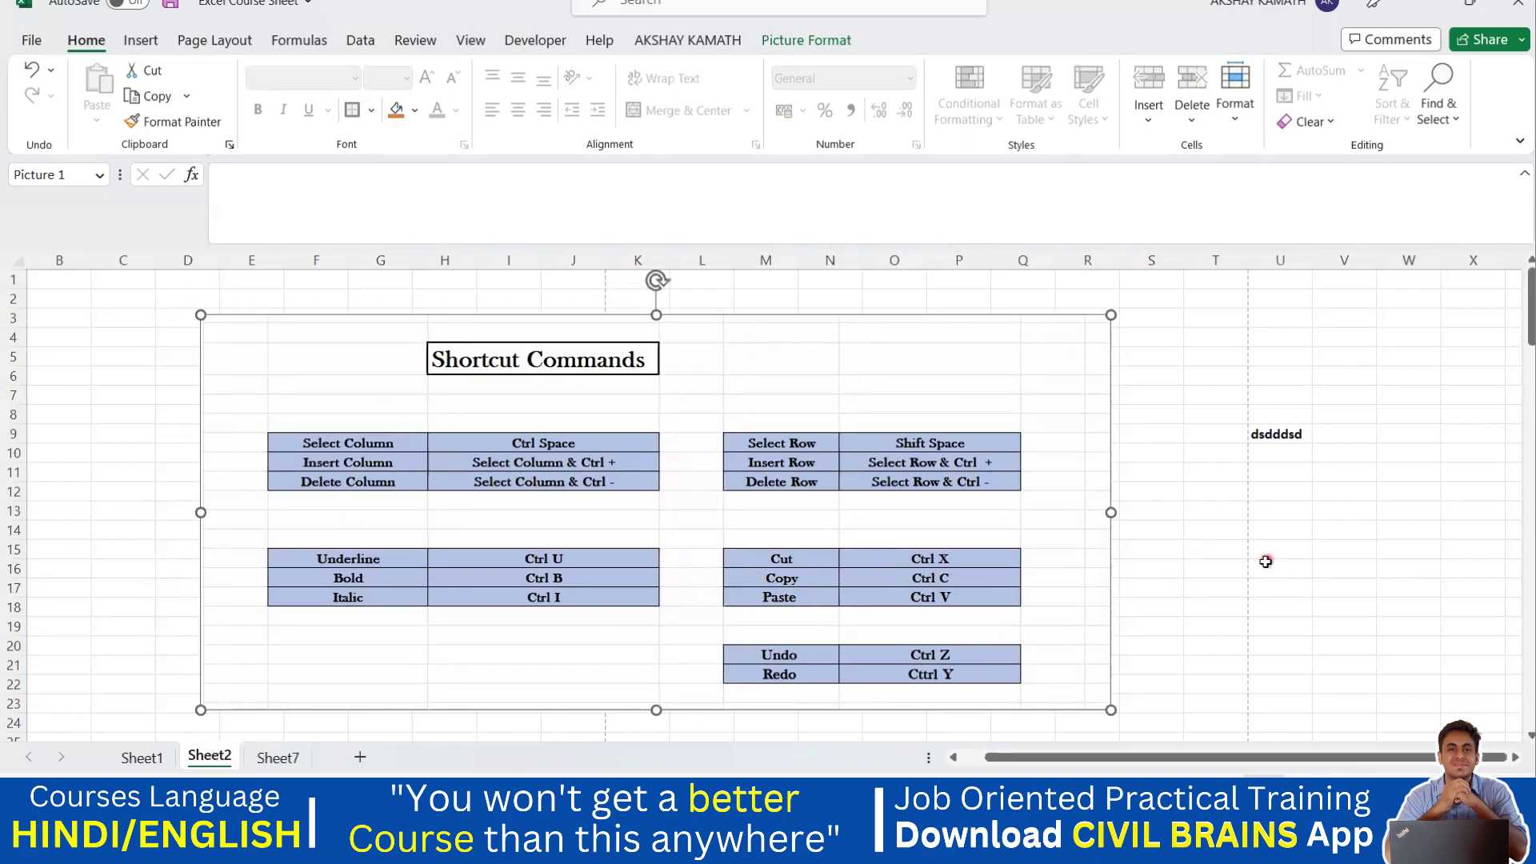
Below the shortcut picture on Sheet2, enter "cut" in O26 and "copy" in O27.
{"action": "scroll", "coordinate": [1262, 560], "scroll_direction": "down", "scroll_amount": 3}
{"action": "left_click", "coordinate": [894, 596]}
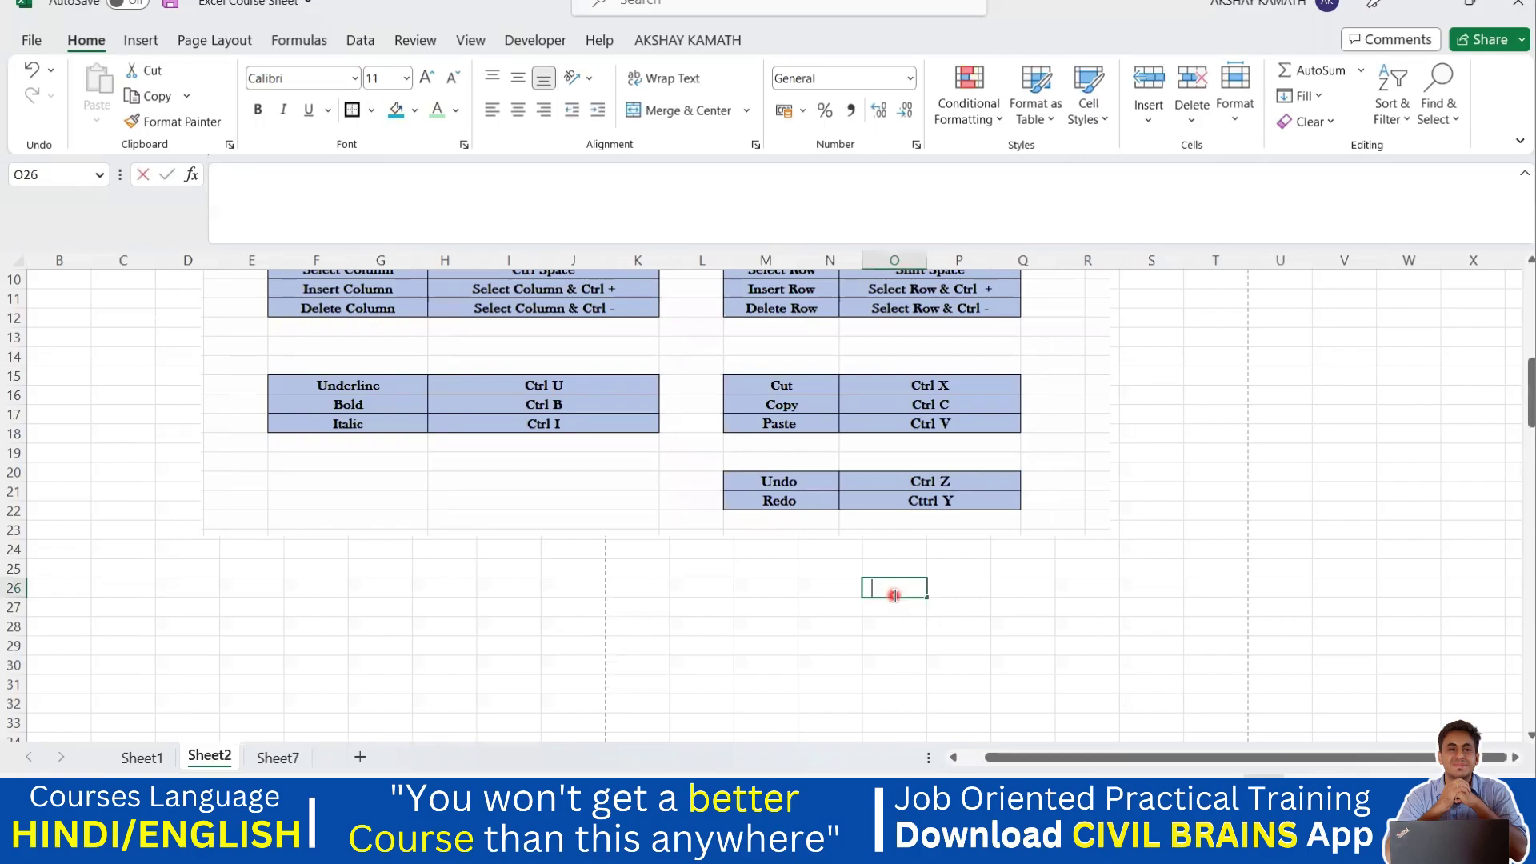
{"action": "type", "text": "cut"}
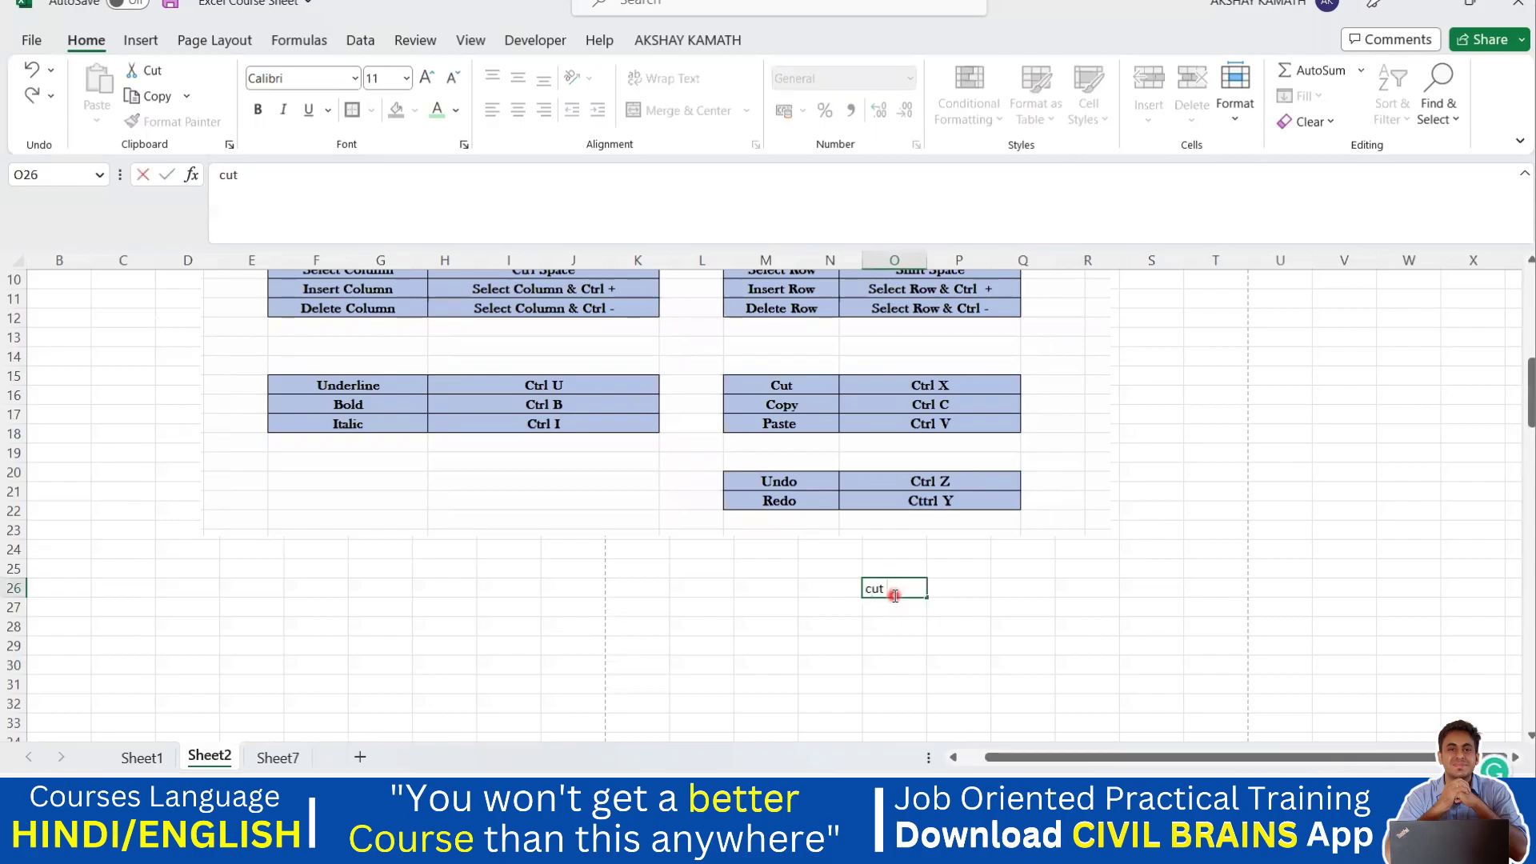
{"action": "key", "text": "Return"}
{"action": "type", "text": "copy"}
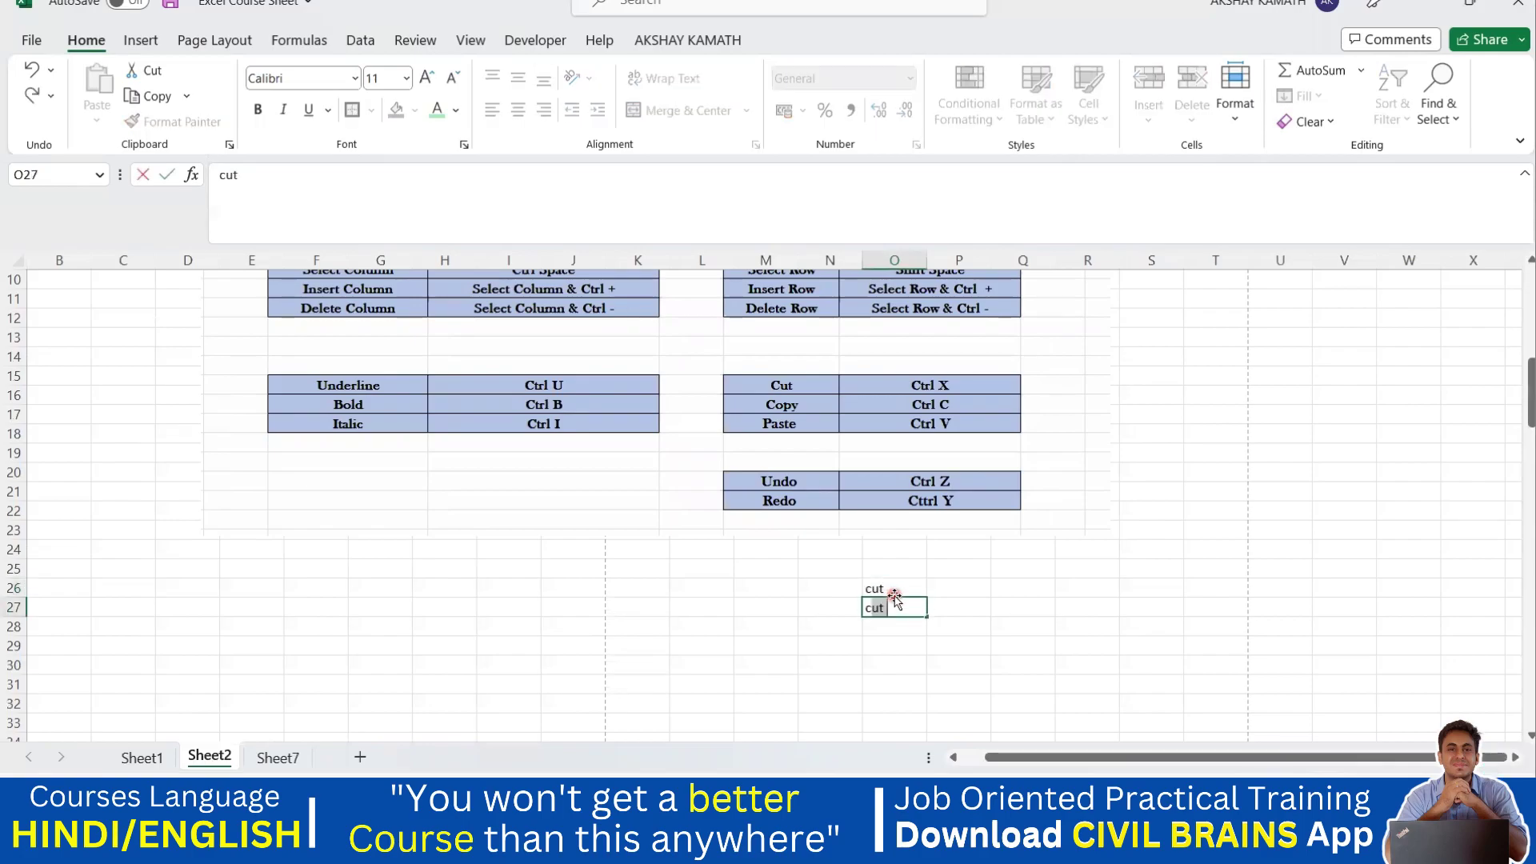
{"action": "left_click", "coordinate": [1175, 545]}
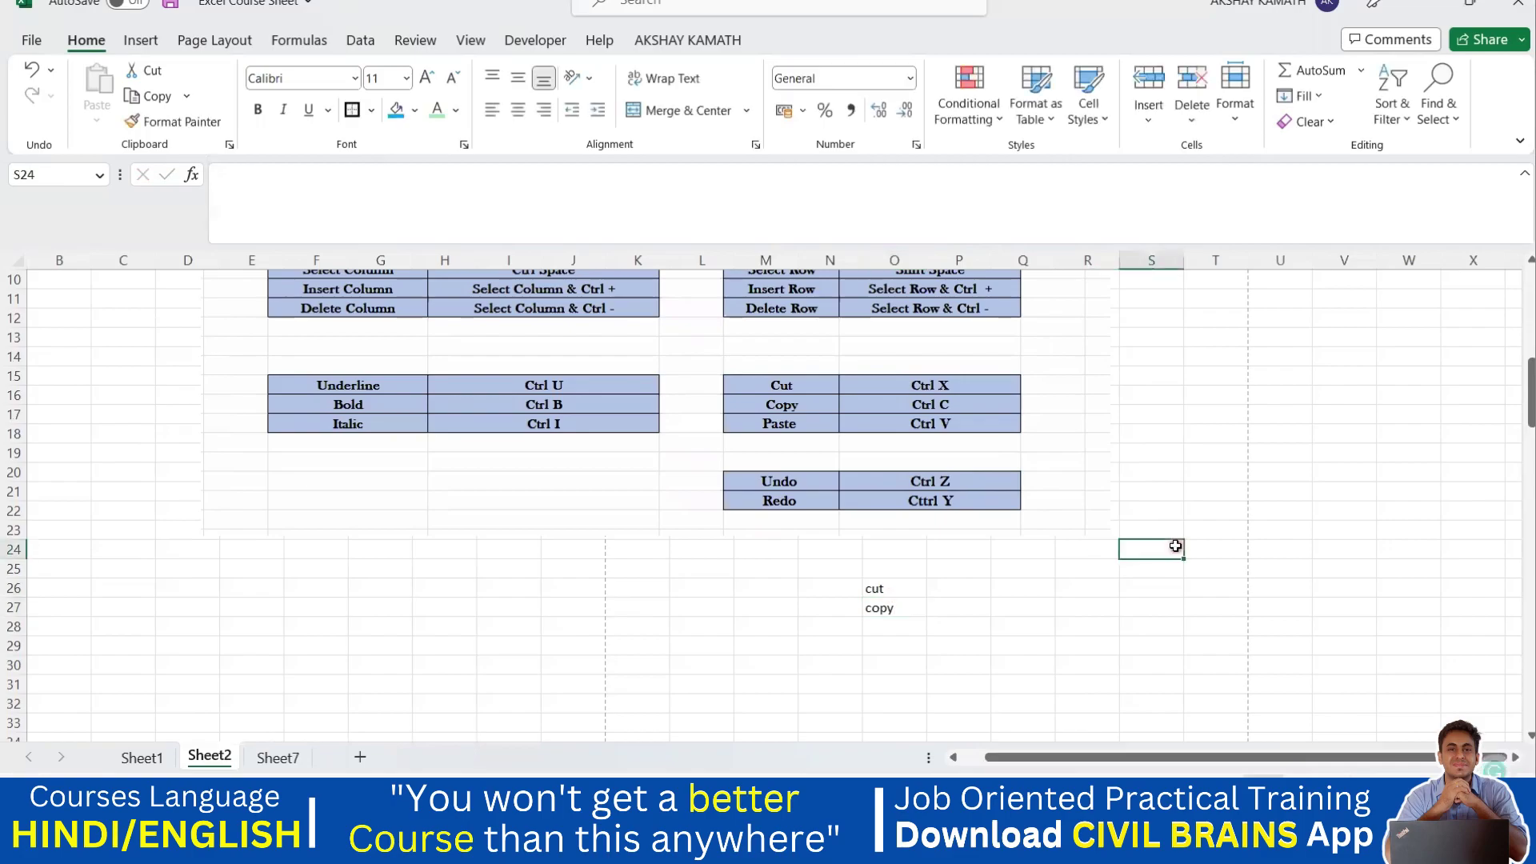
Copy the word in O27 to S24 and compare the original cell with its duplicate.
{"action": "left_click", "coordinate": [908, 609]}
{"action": "key", "text": "ctrl+c"}
{"action": "left_click", "coordinate": [1143, 553]}
{"action": "key", "text": "ctrl+v"}
{"action": "left_click", "coordinate": [1145, 600]}
{"action": "left_click", "coordinate": [984, 640]}
{"action": "key", "text": "Escape"}
{"action": "left_click", "coordinate": [896, 610]}
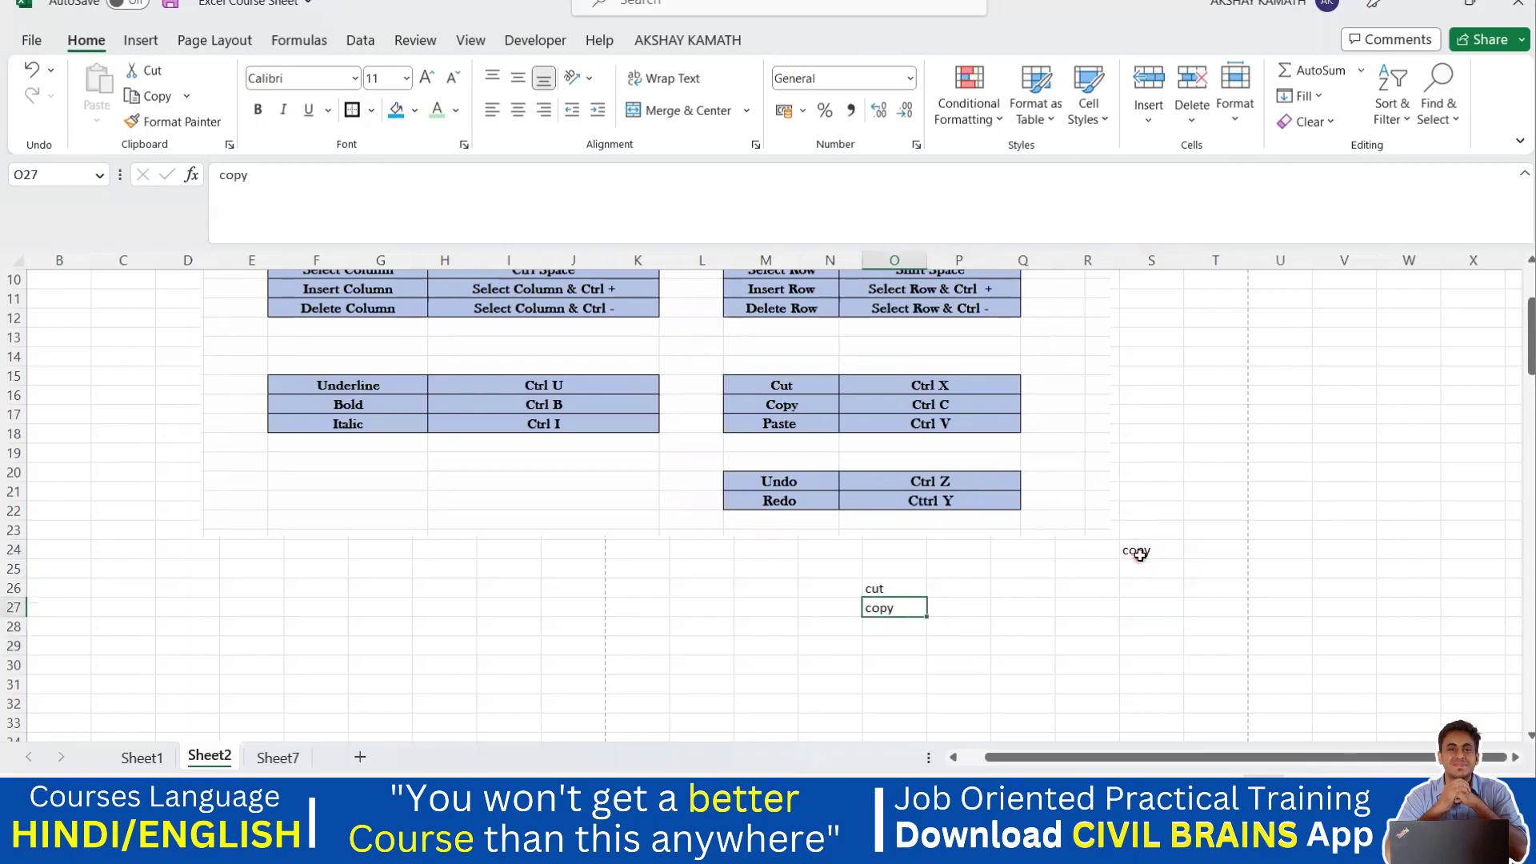
{"action": "left_click", "coordinate": [1160, 571]}
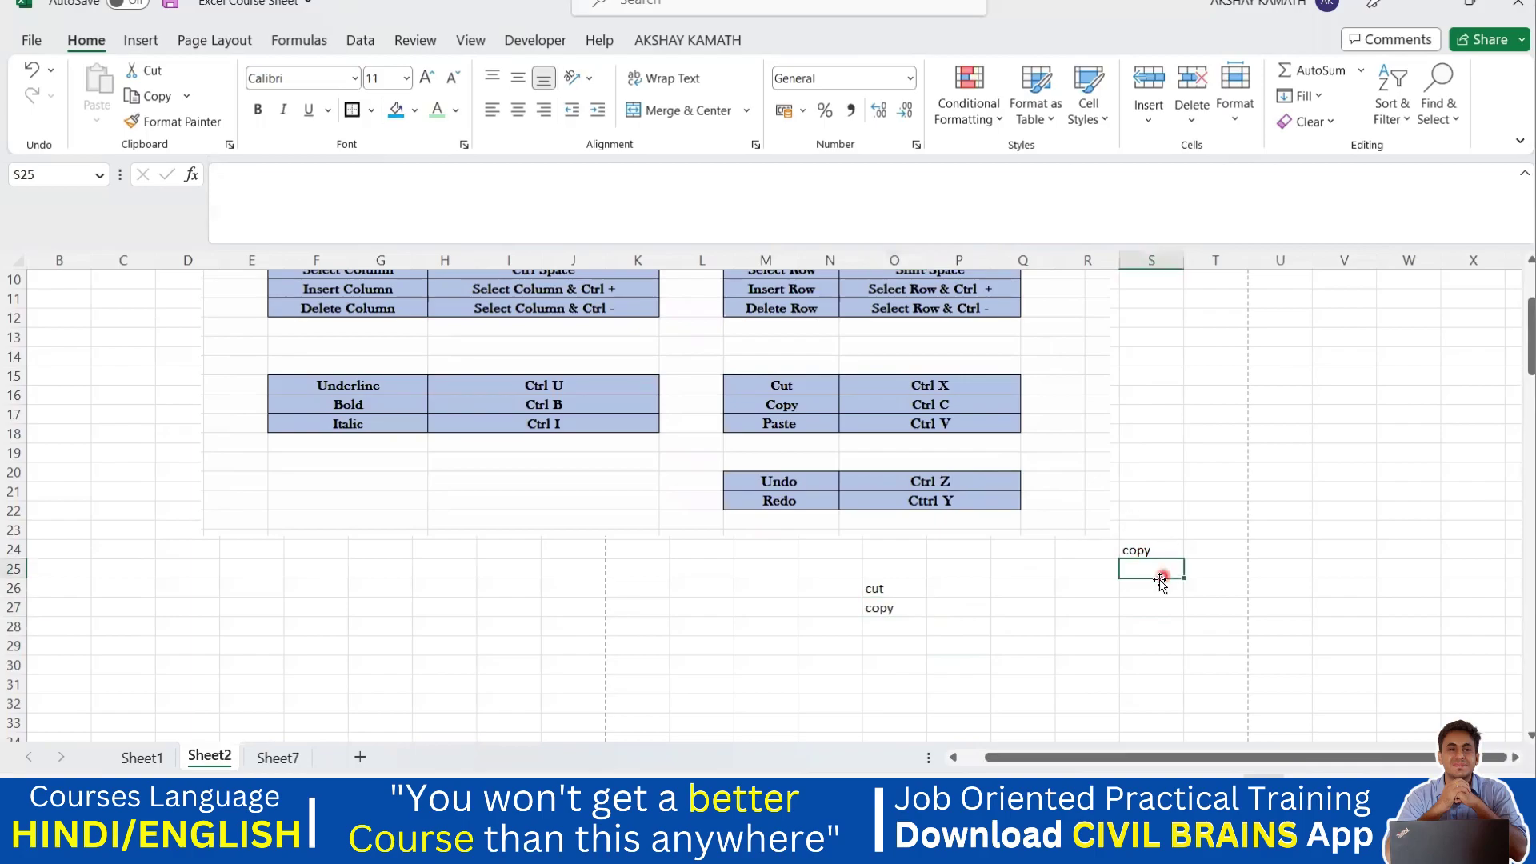
Cut the word in O26 and paste it into R27.
{"action": "left_click", "coordinate": [893, 591]}
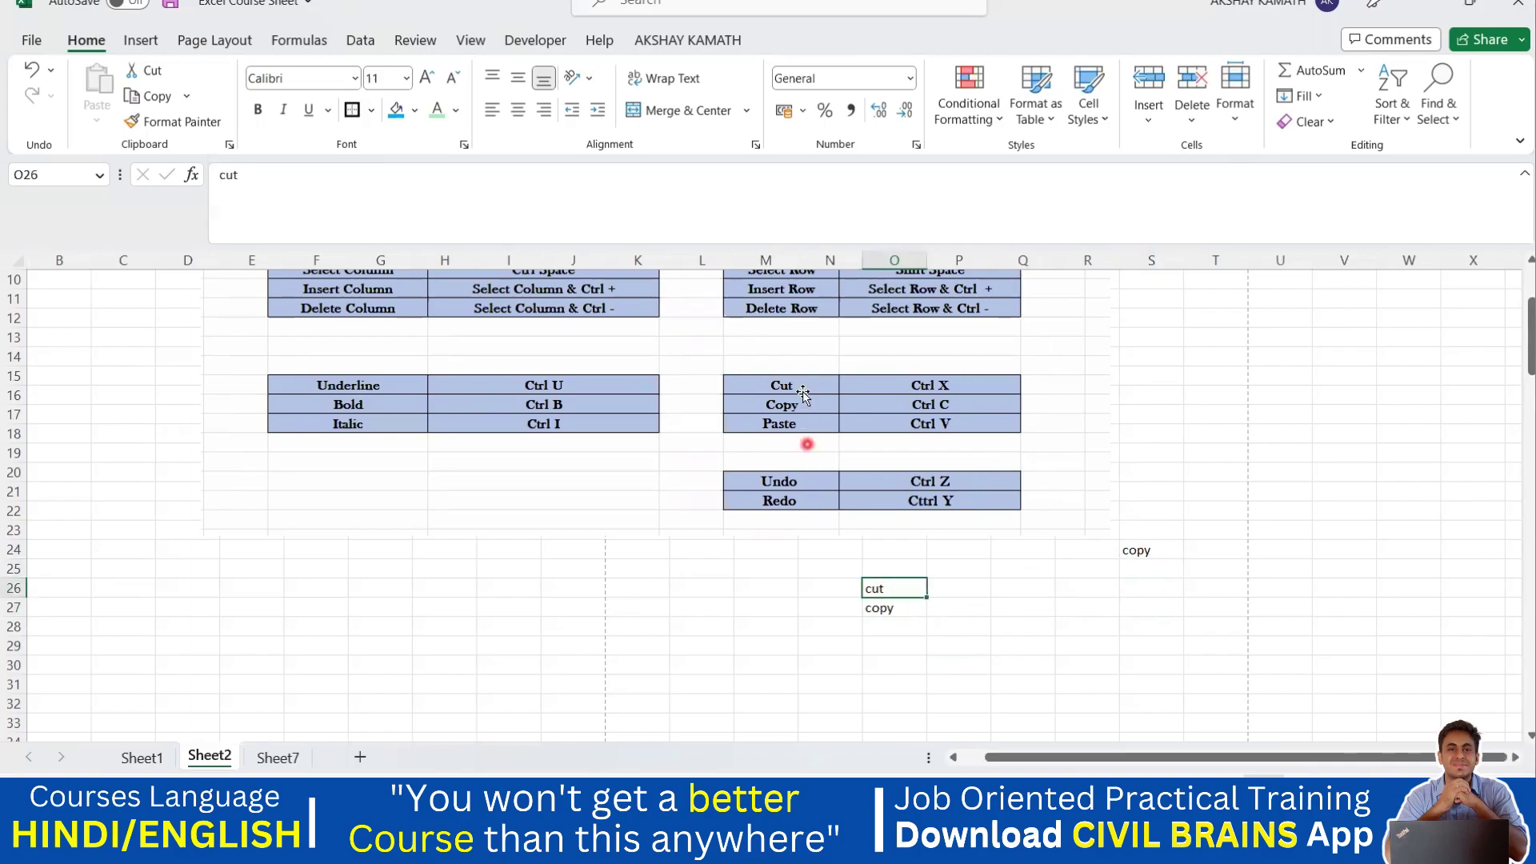
{"action": "key", "text": "ctrl+x"}
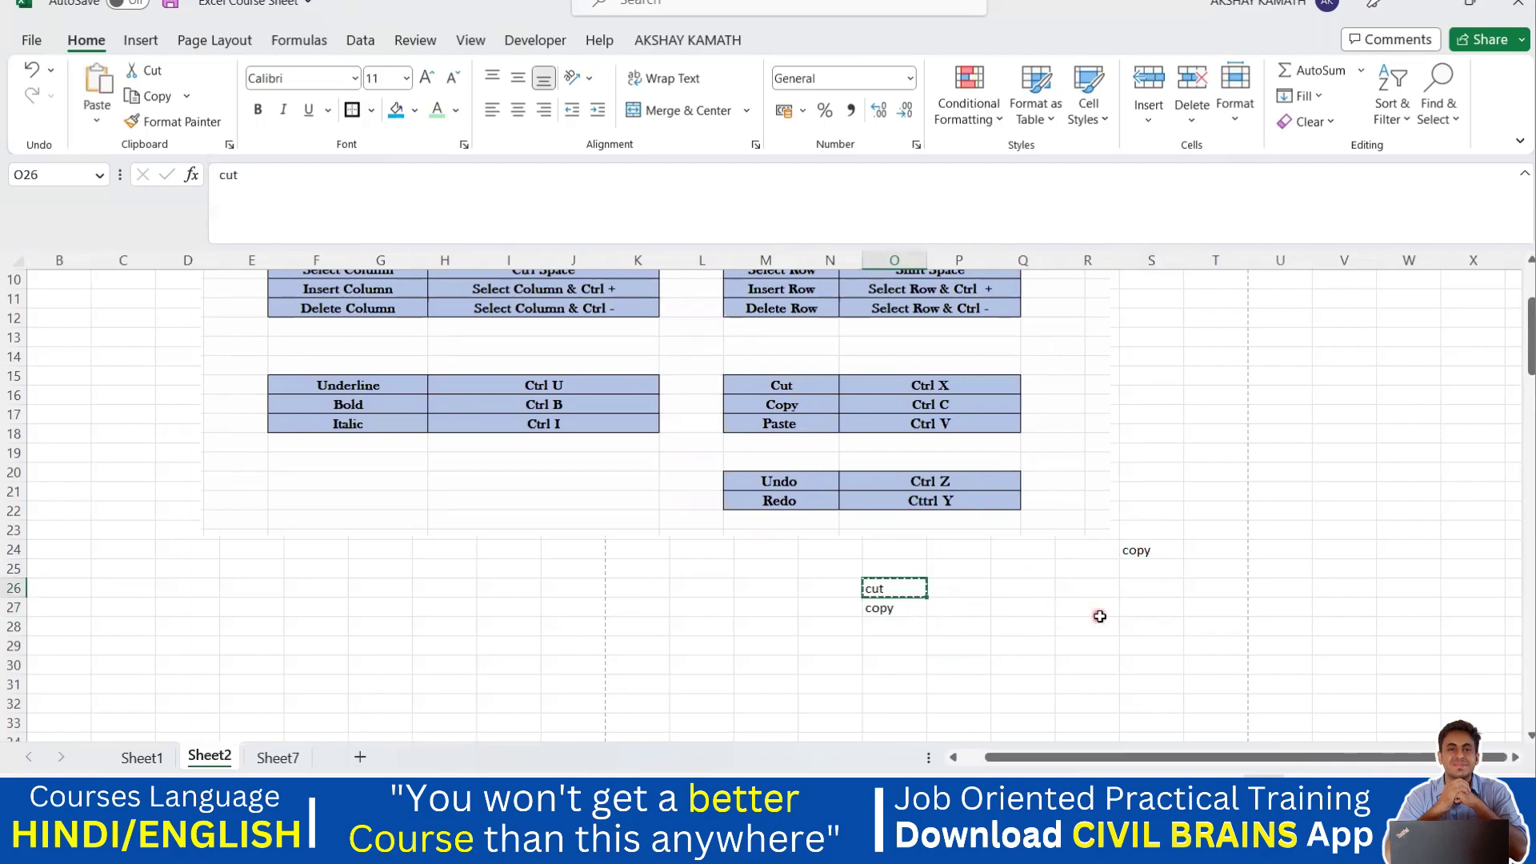
{"action": "left_click", "coordinate": [1102, 616]}
{"action": "key", "text": "ctrl+v"}
{"action": "left_click", "coordinate": [1093, 670]}
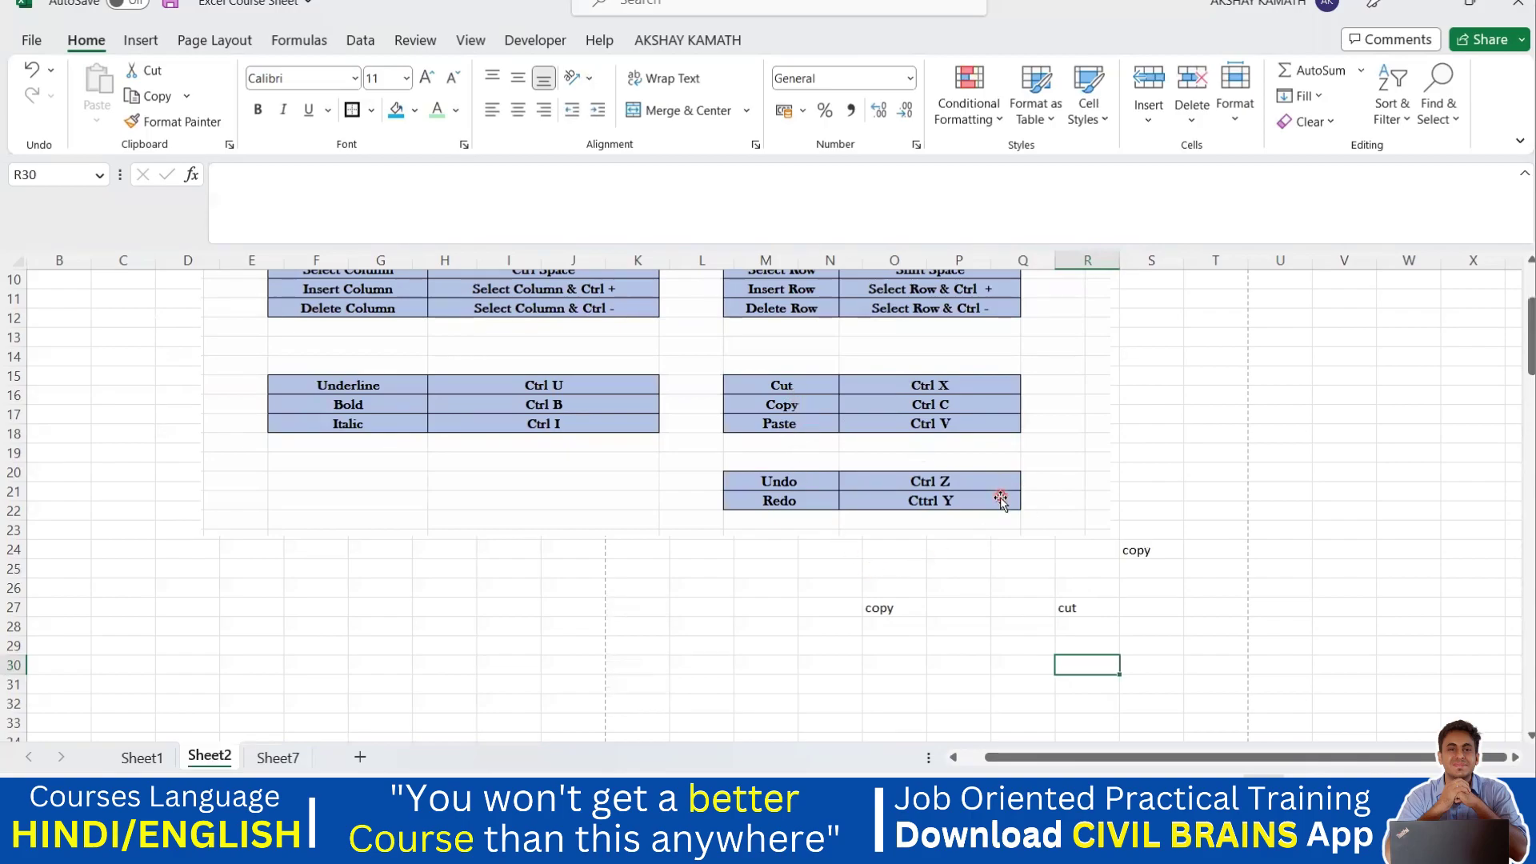
{"action": "left_click", "coordinate": [790, 405]}
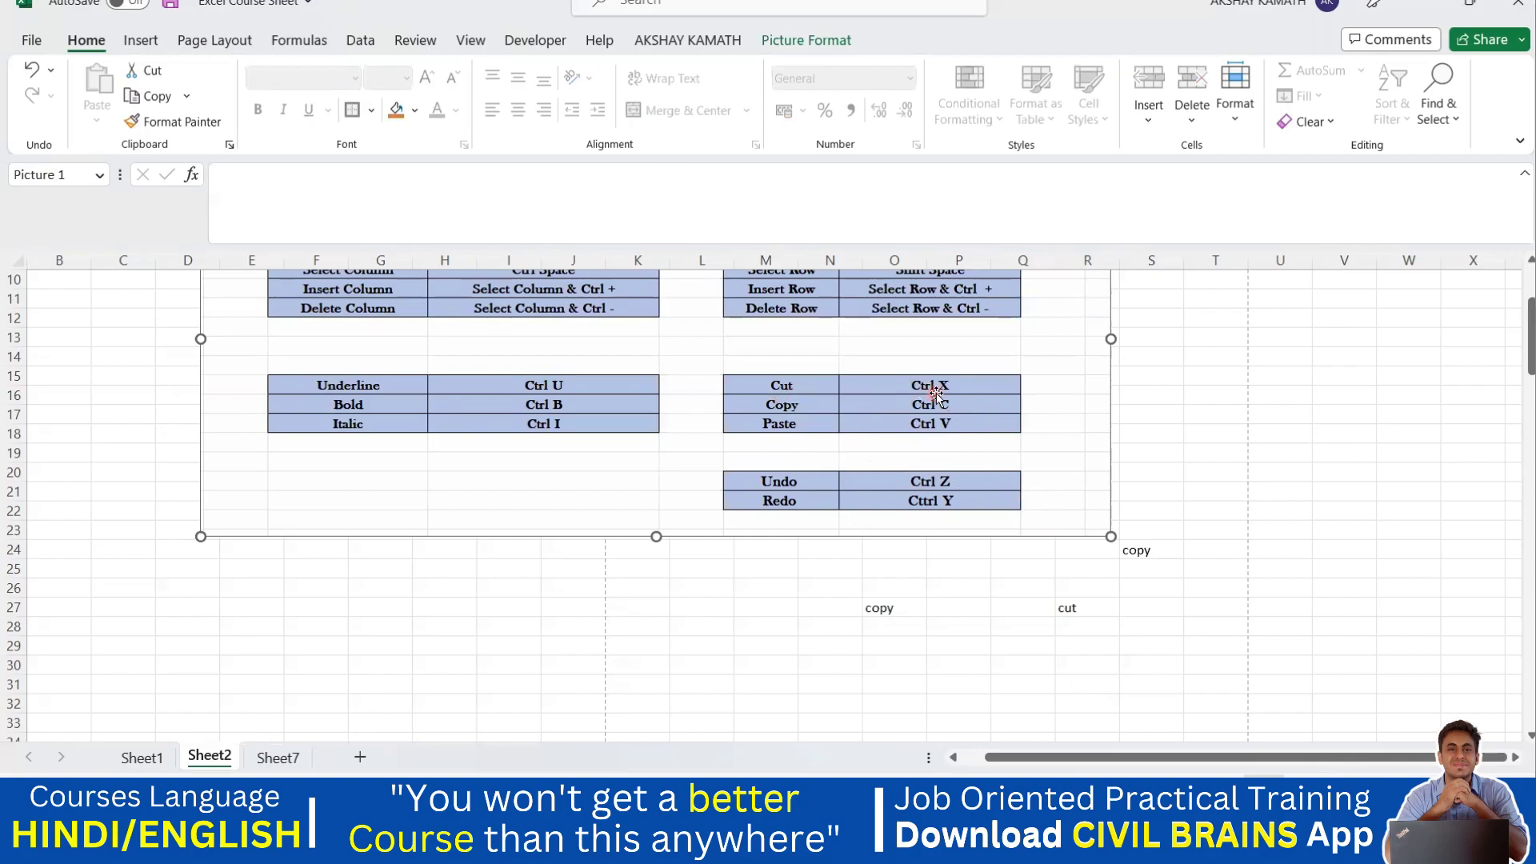
Switch to the ct lab marks workbook and remove all borders from the material table H59:M65.
{"action": "mouse_move", "coordinate": [1038, 848]}
{"action": "left_click", "coordinate": [828, 756]}
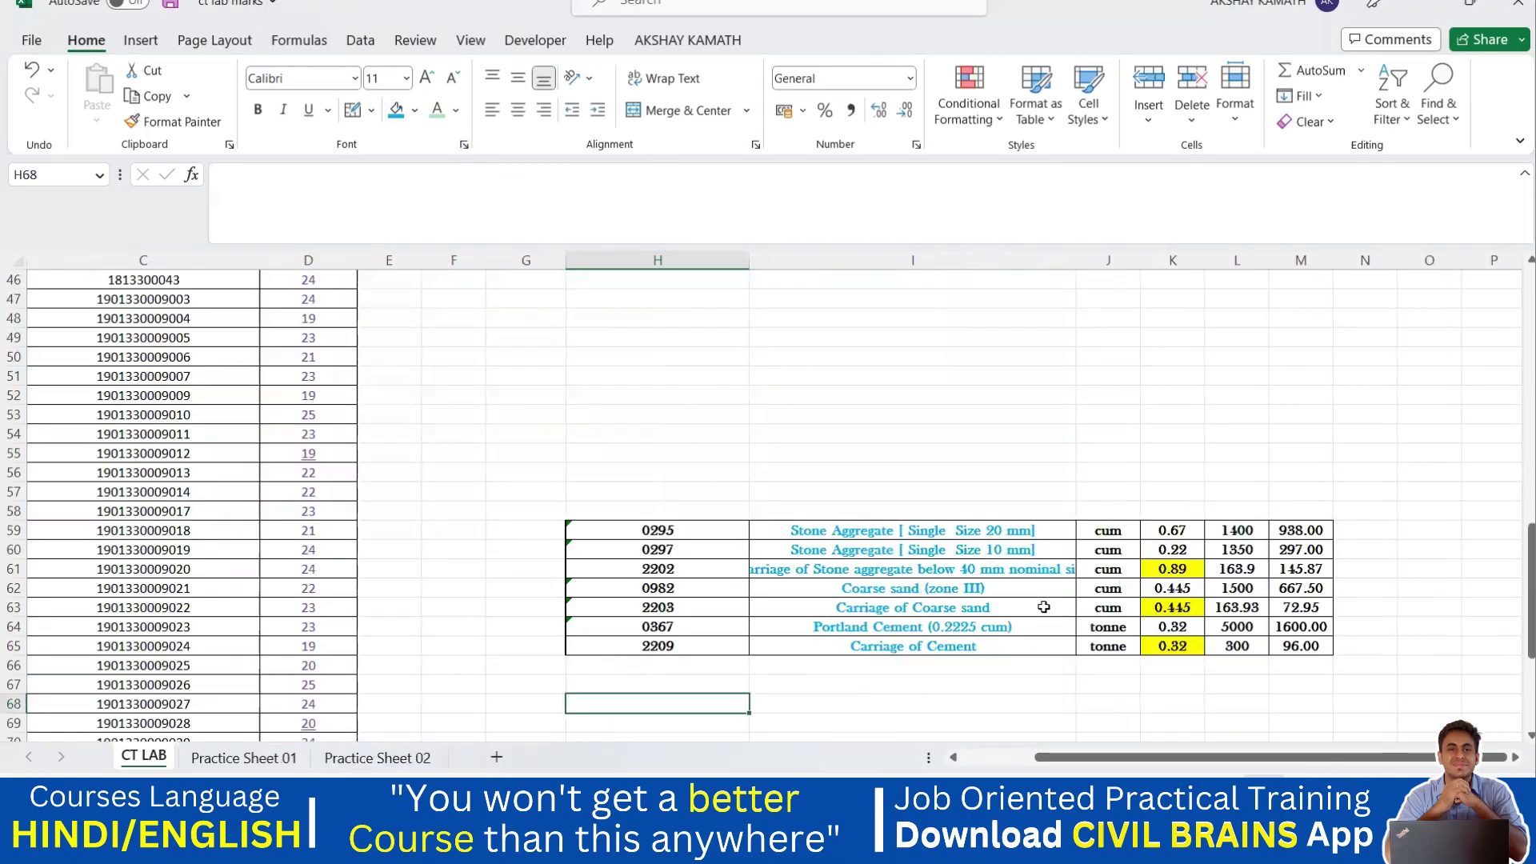
{"action": "left_click_drag", "start_coordinate": [619, 531], "coordinate": [775, 551]}
{"action": "left_click_drag", "start_coordinate": [1167, 616], "coordinate": [1300, 646]}
{"action": "left_click", "coordinate": [371, 110]}
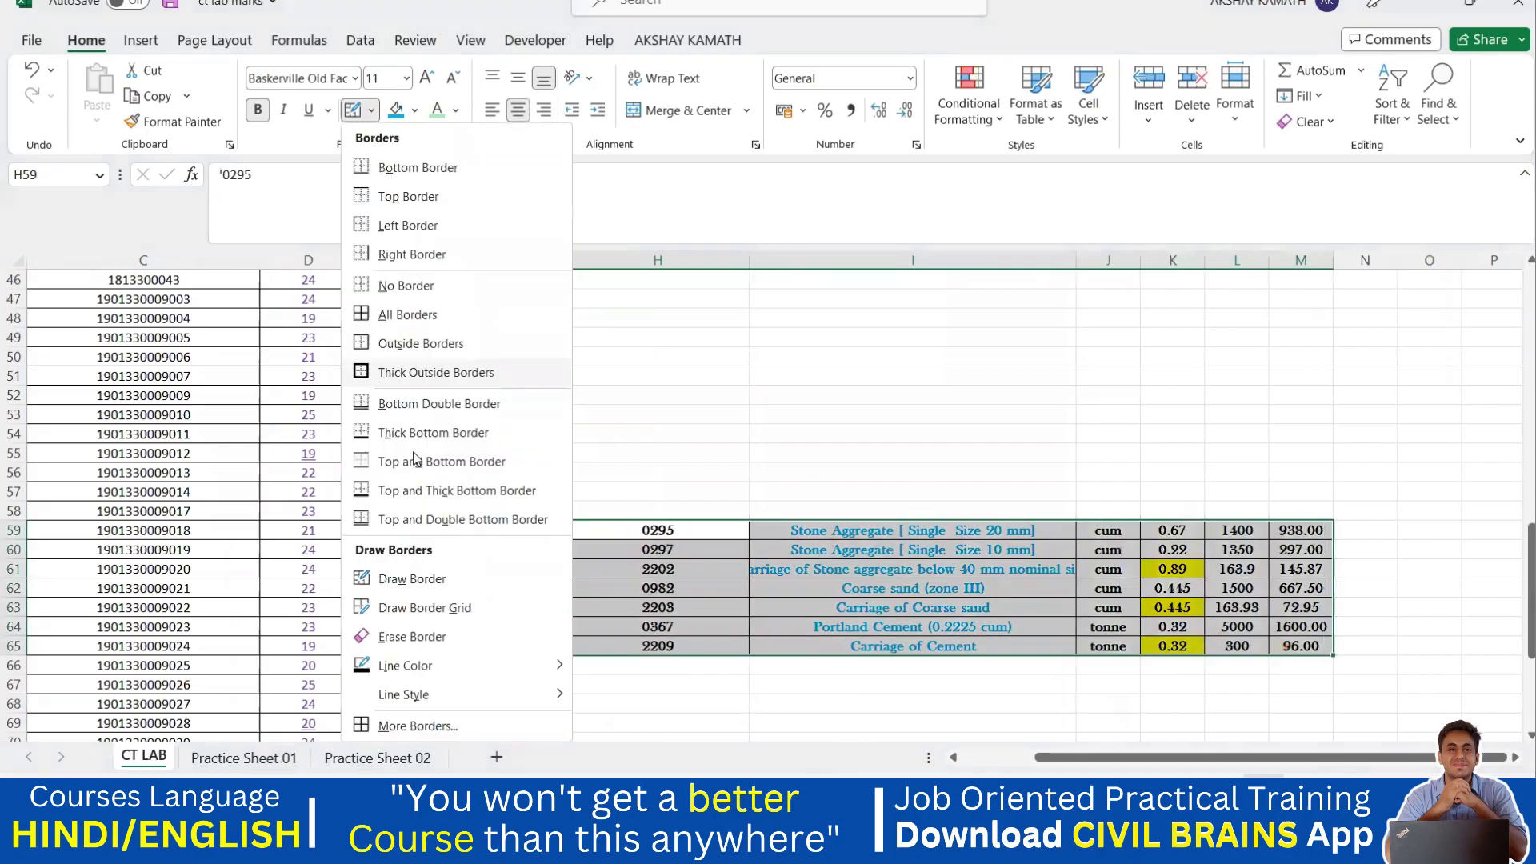
{"action": "left_click", "coordinate": [400, 294]}
{"action": "left_click", "coordinate": [584, 374]}
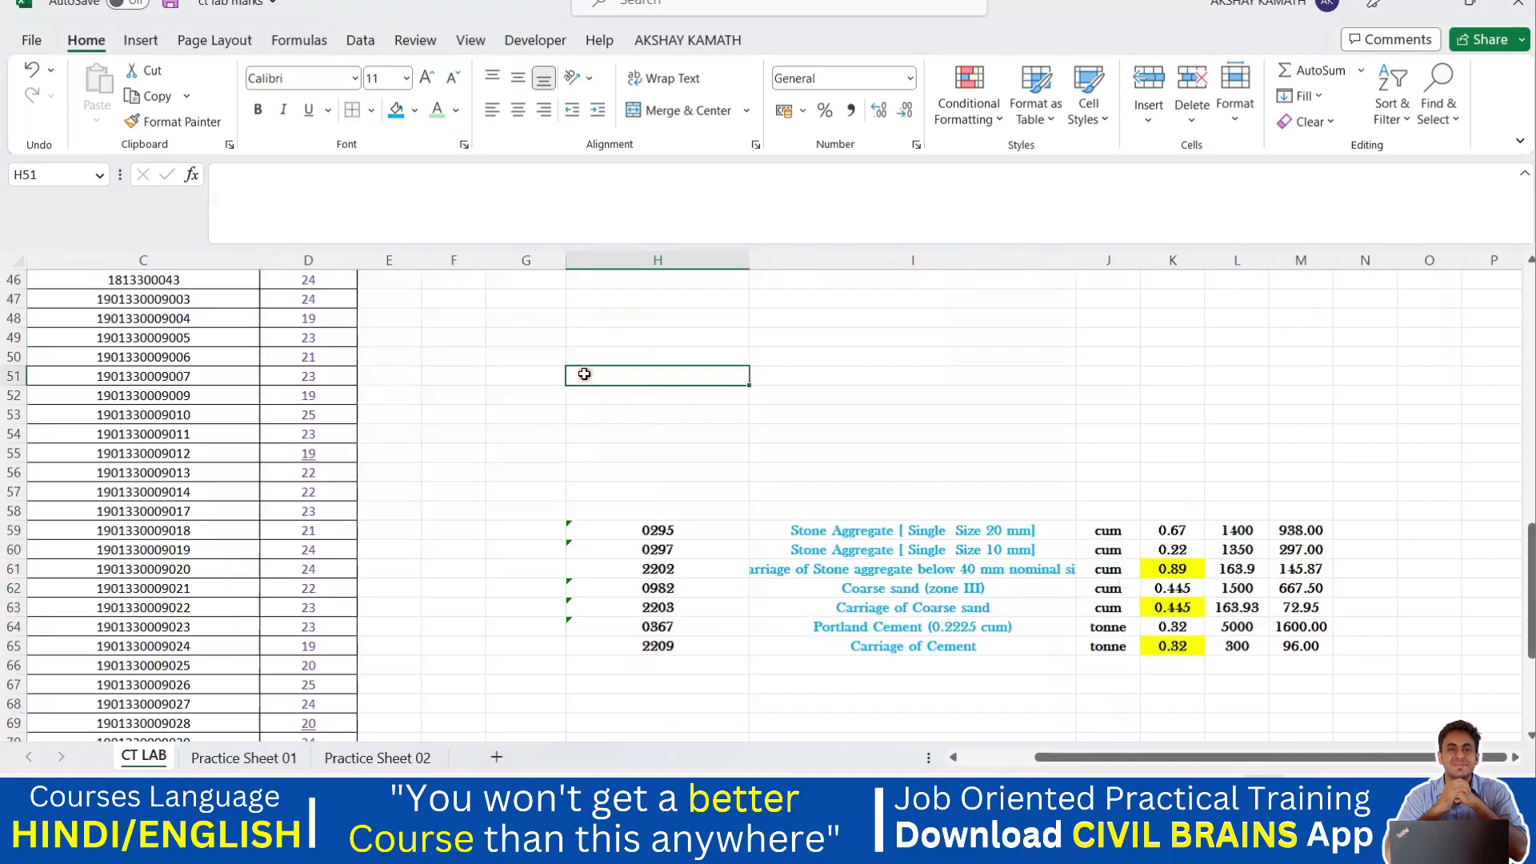
Apply a bottom border to the range H58:M65.
{"action": "left_click_drag", "start_coordinate": [597, 518], "coordinate": [1280, 646]}
{"action": "left_click", "coordinate": [371, 109]}
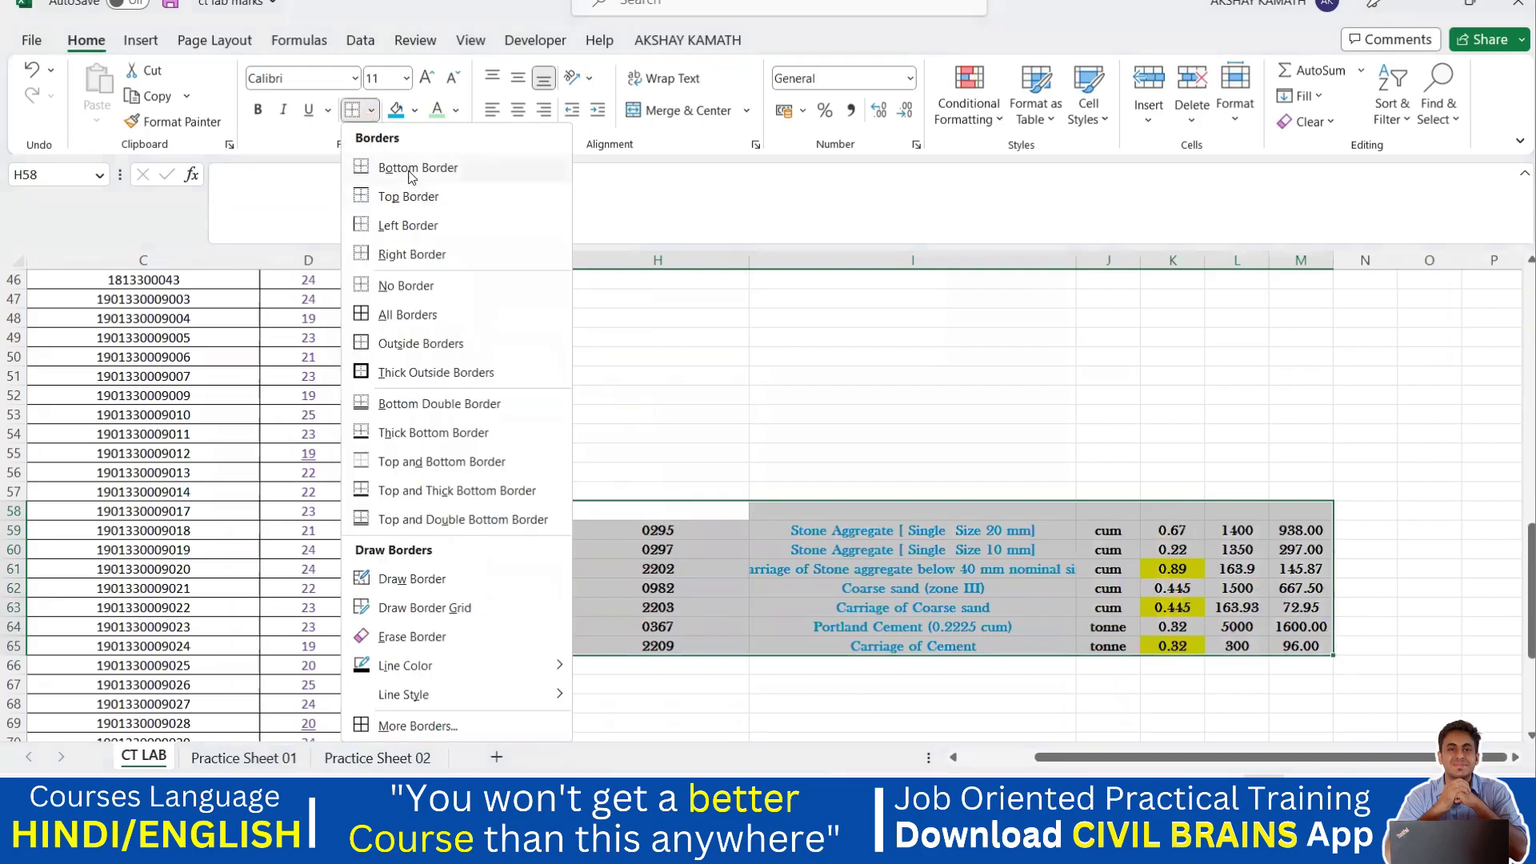
{"action": "left_click", "coordinate": [410, 167]}
{"action": "left_click", "coordinate": [607, 336]}
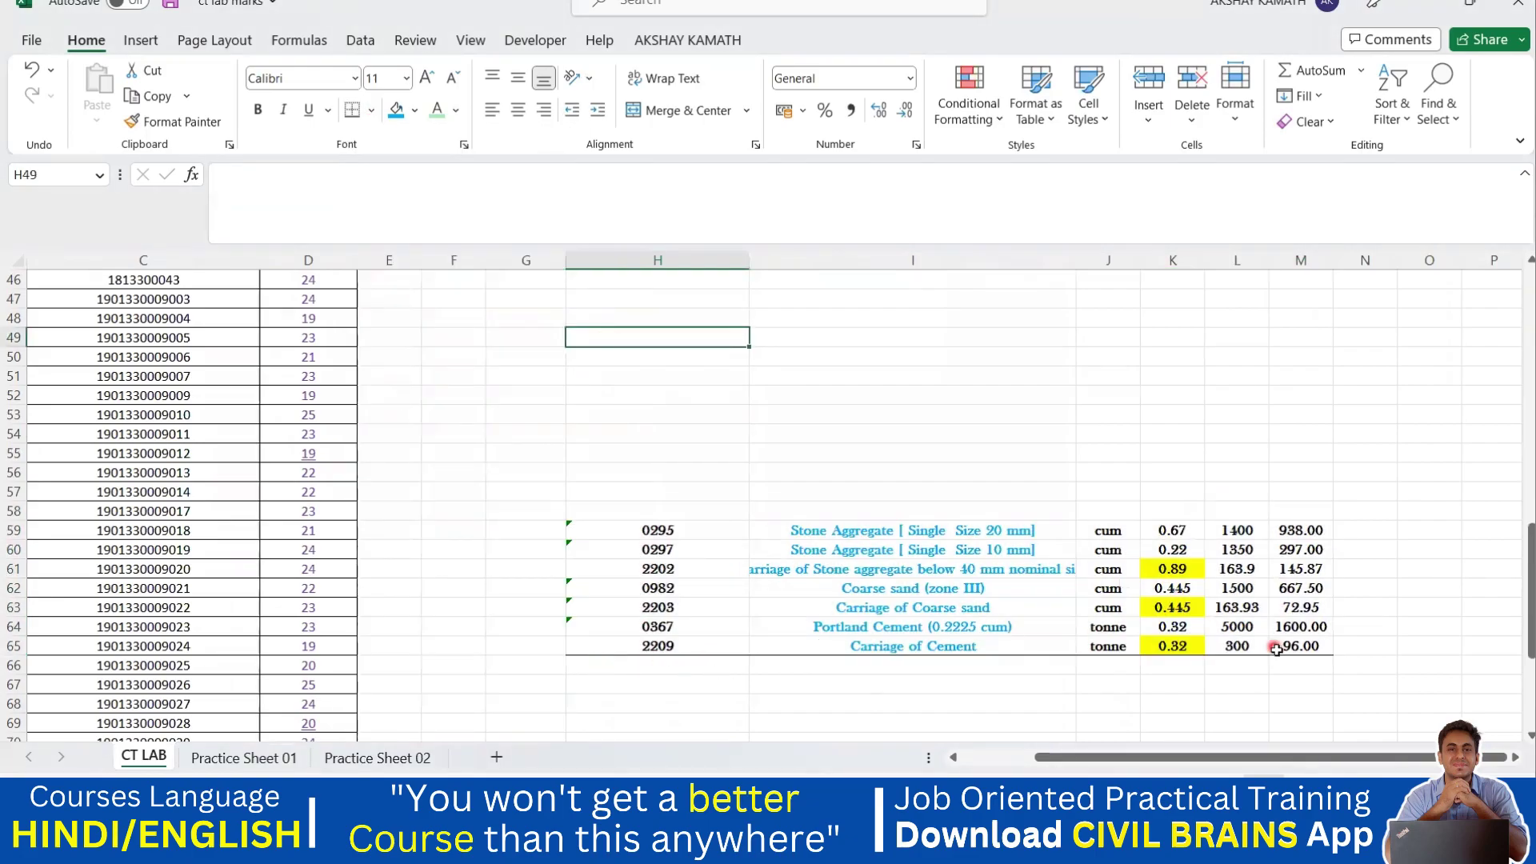
Add a top border to the range H58:M65.
{"action": "left_click_drag", "start_coordinate": [597, 512], "coordinate": [1280, 645]}
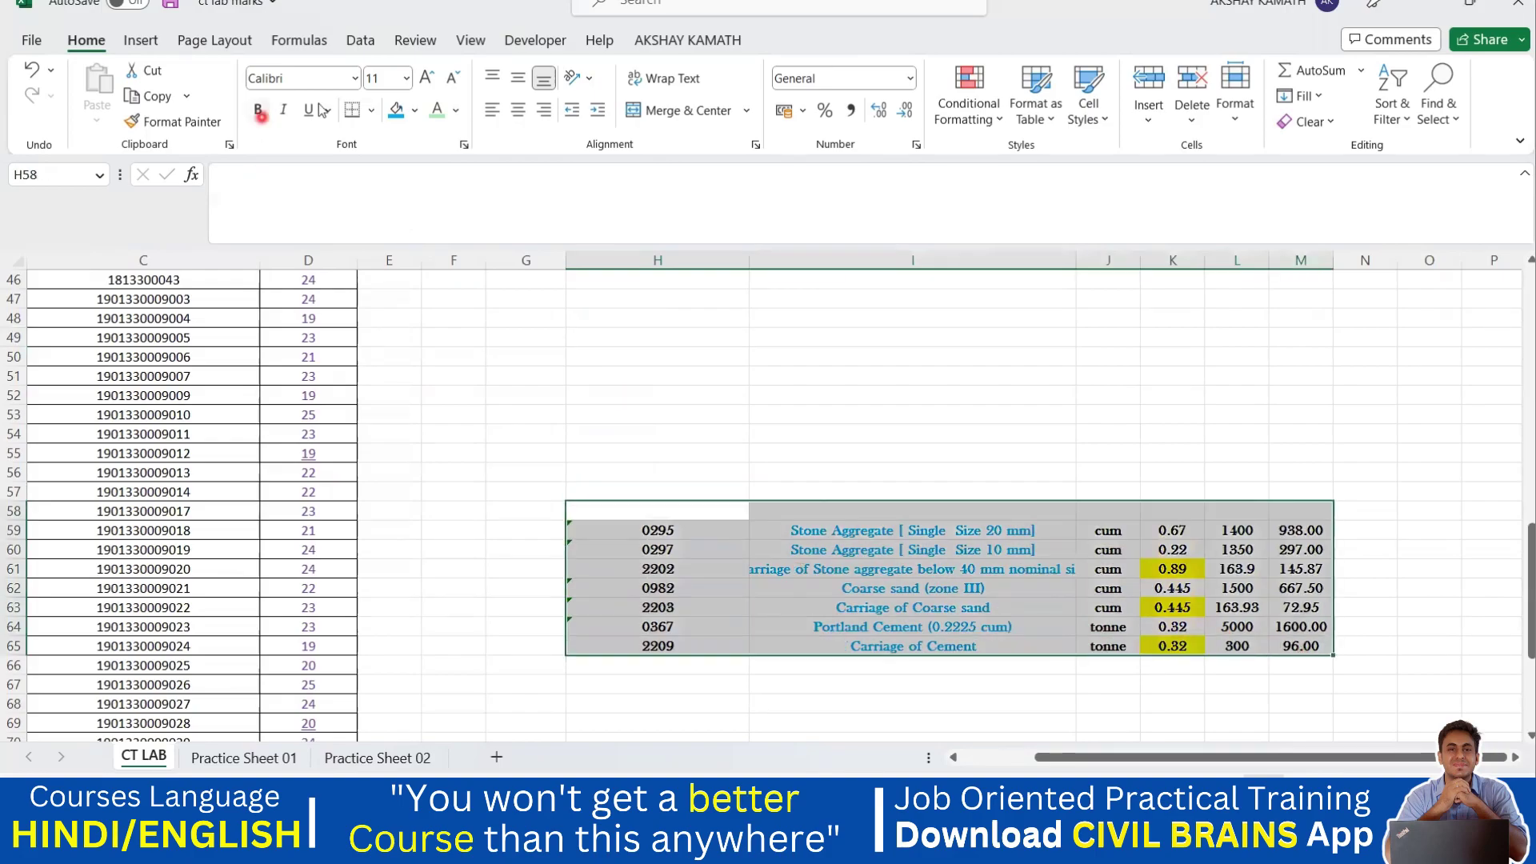
{"action": "left_click", "coordinate": [371, 112]}
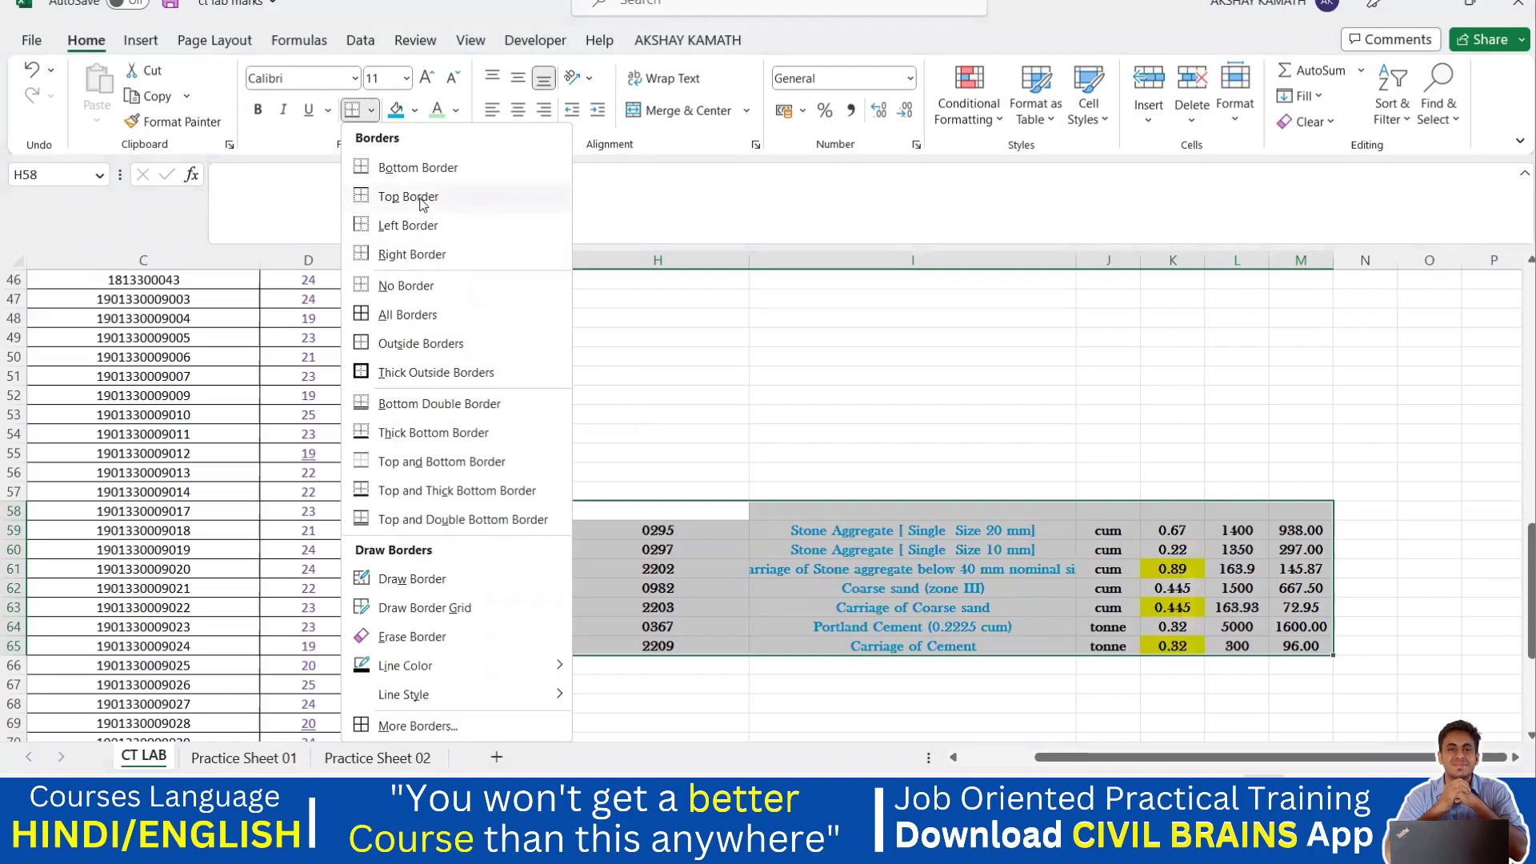
{"action": "left_click", "coordinate": [419, 197]}
{"action": "left_click", "coordinate": [726, 431]}
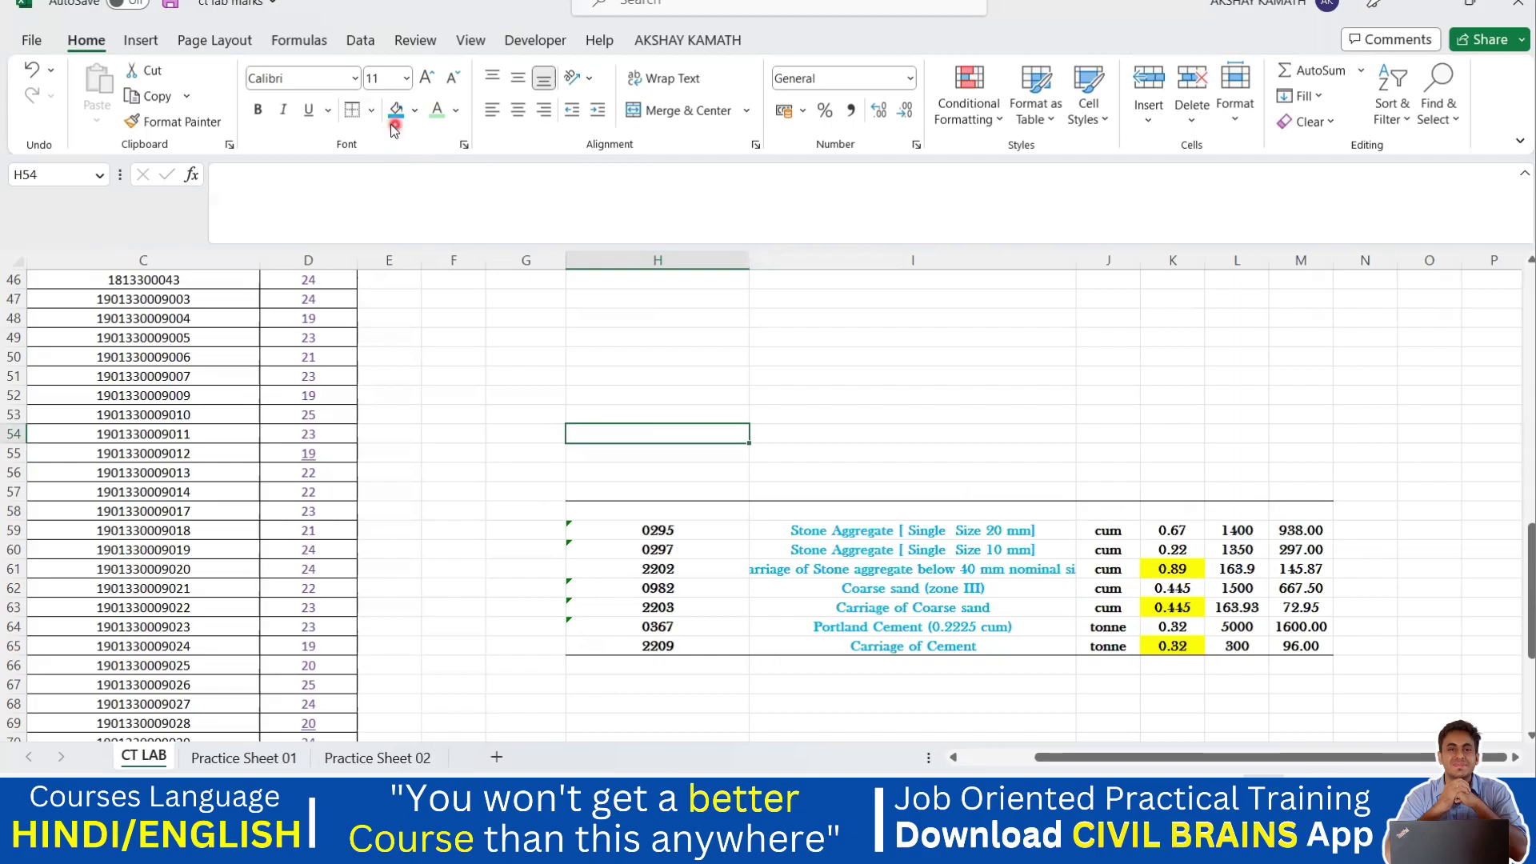
Clear the borders of H58:M65 and apply a top border to the material table H59:M65.
{"action": "left_click_drag", "start_coordinate": [590, 507], "coordinate": [1304, 636]}
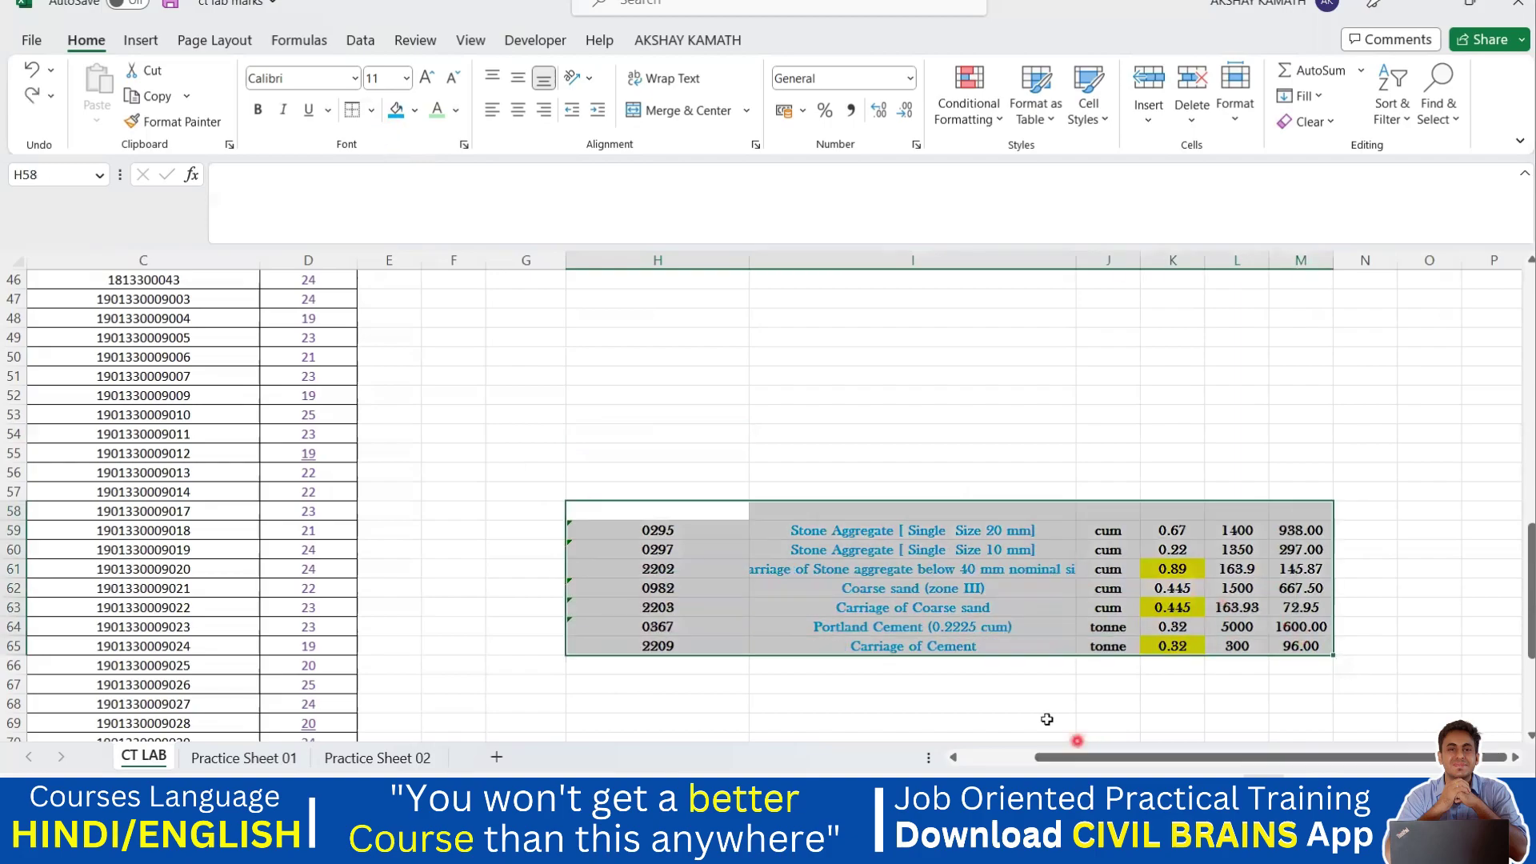
{"action": "left_click", "coordinate": [933, 676]}
{"action": "left_click_drag", "start_coordinate": [621, 526], "coordinate": [1288, 647]}
{"action": "left_click", "coordinate": [374, 114]}
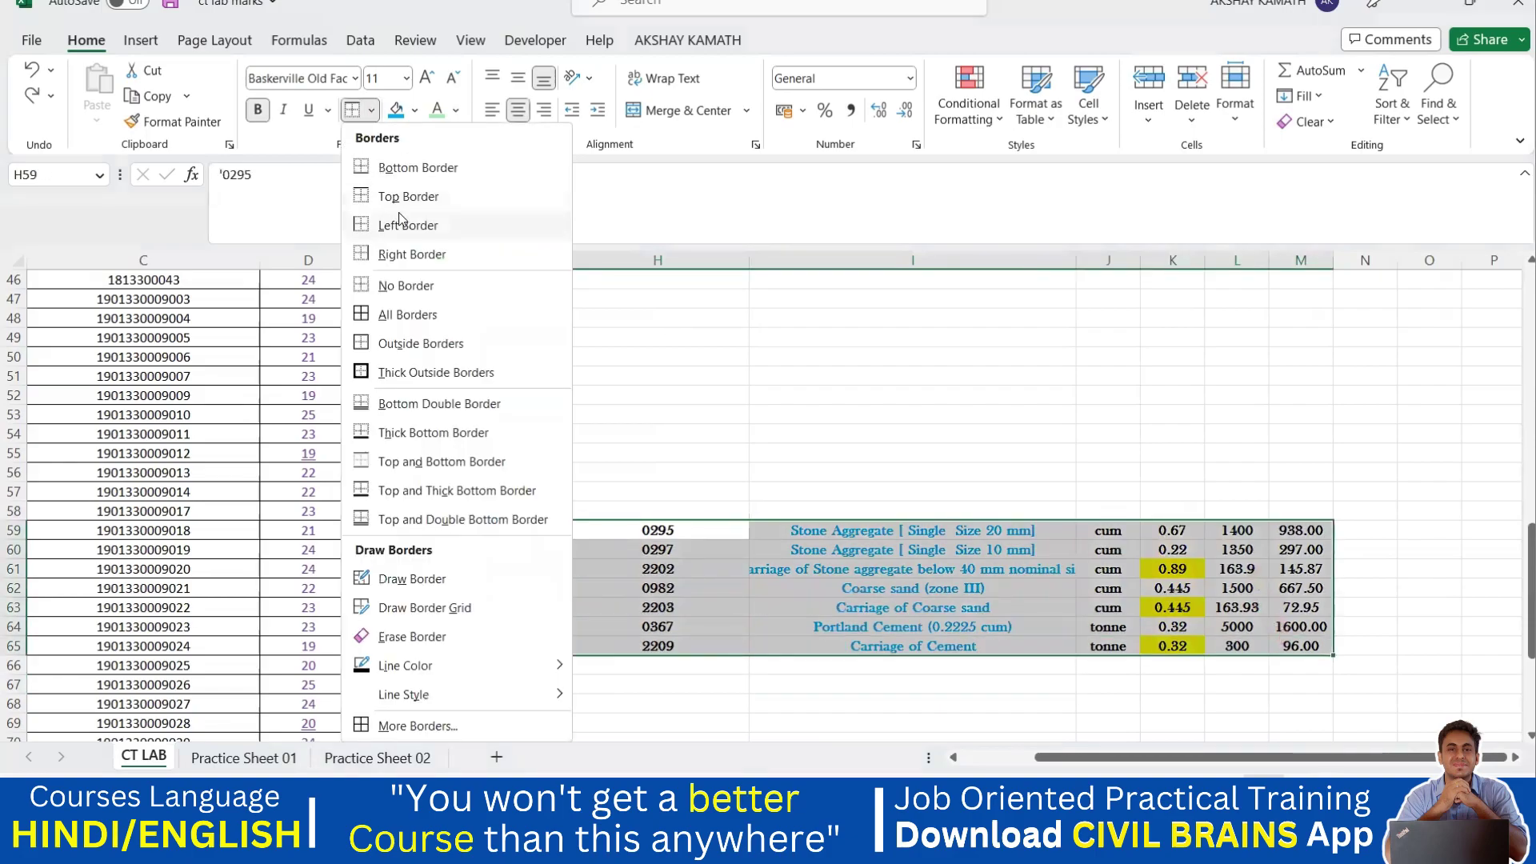
{"action": "left_click", "coordinate": [627, 395]}
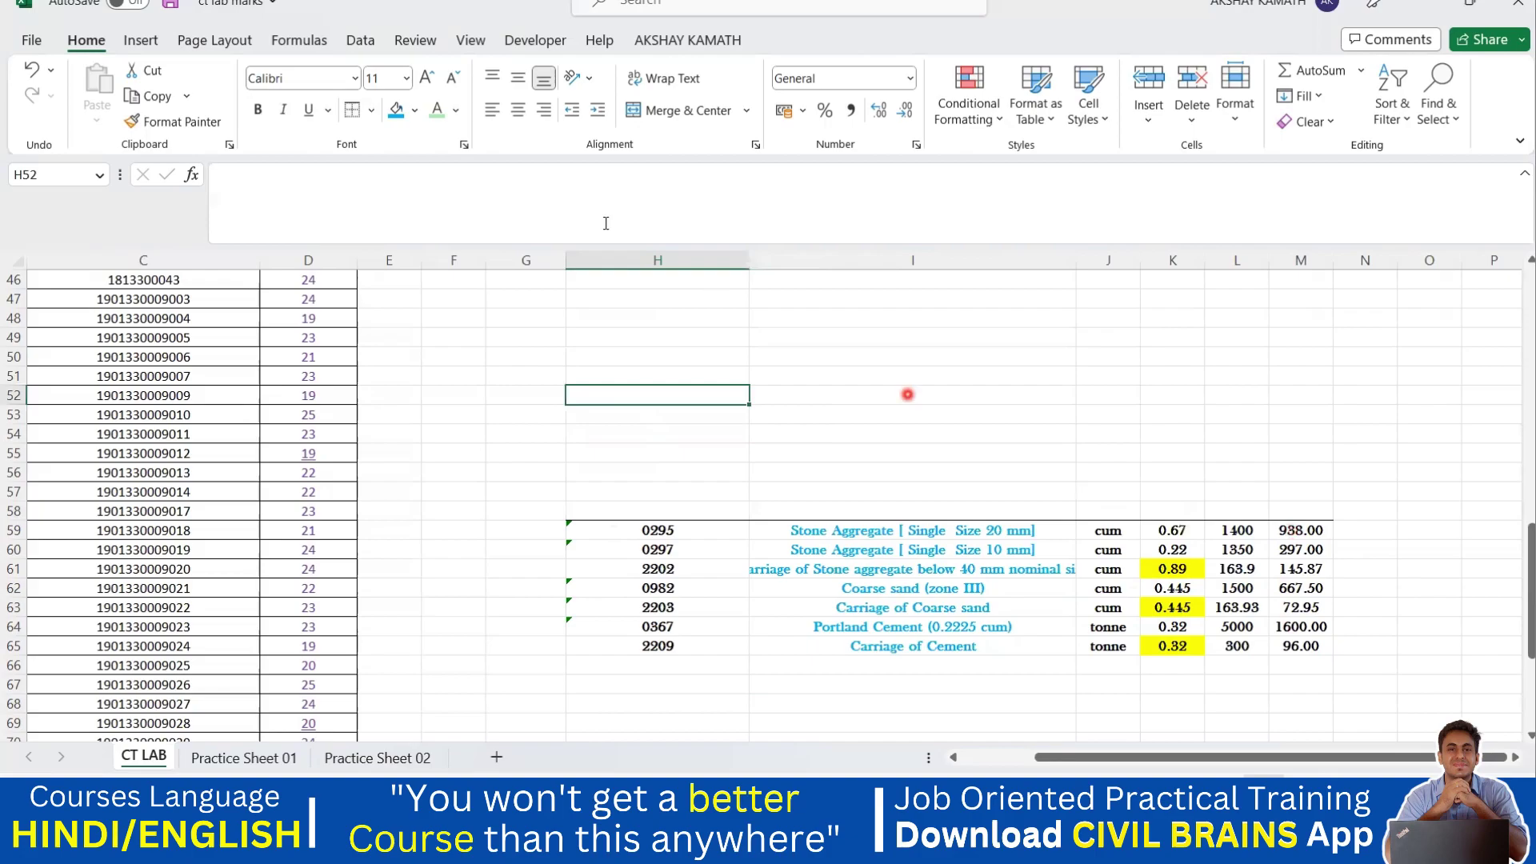
Apply a left border to the material table H59:M65 and undo it.
{"action": "left_click", "coordinate": [657, 530]}
{"action": "key", "text": "ctrl+a"}
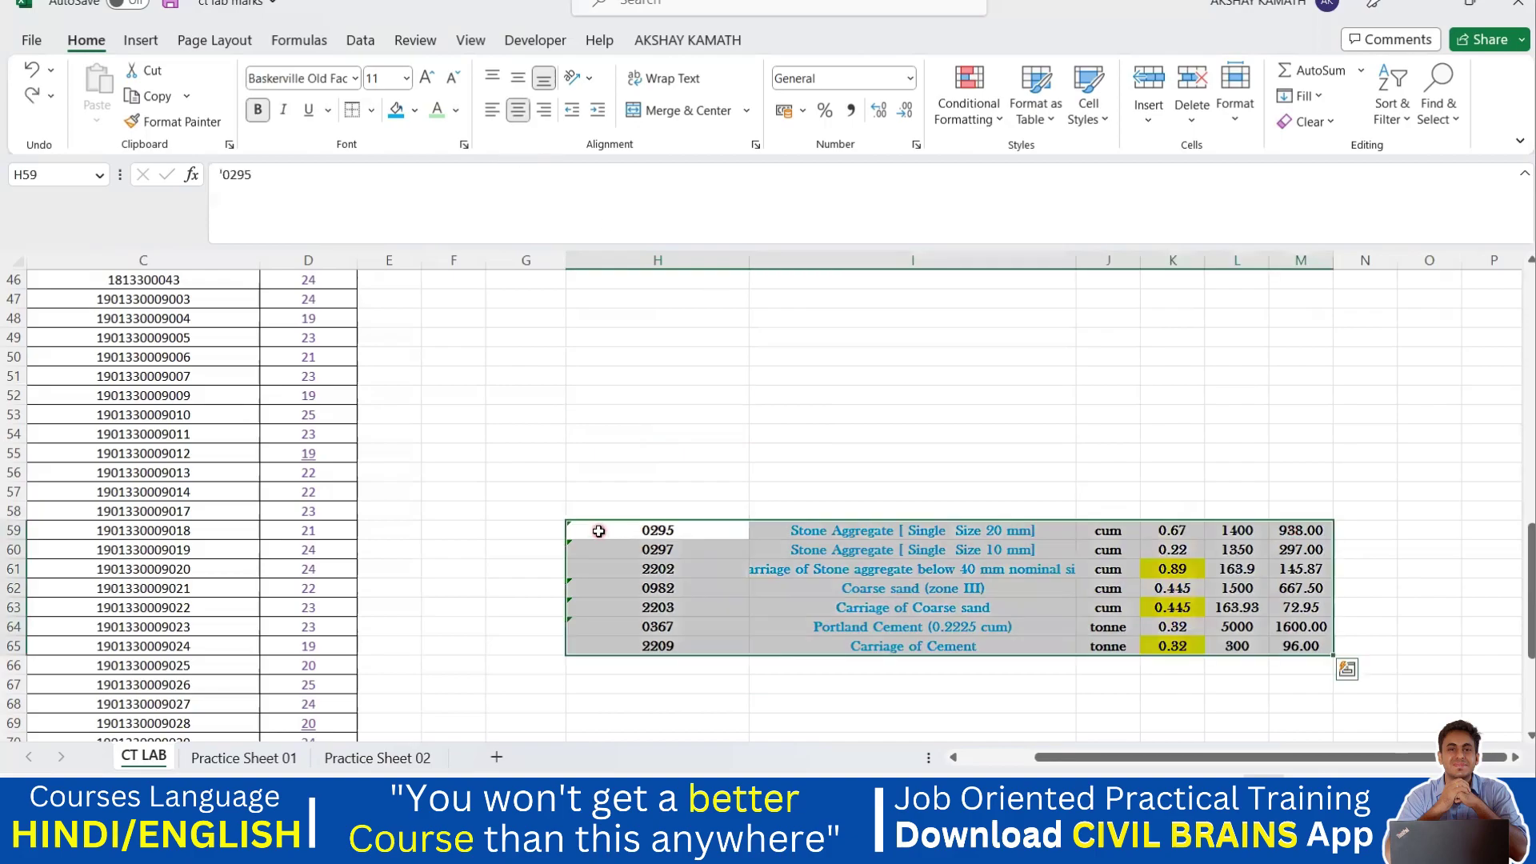
{"action": "left_click", "coordinate": [371, 112]}
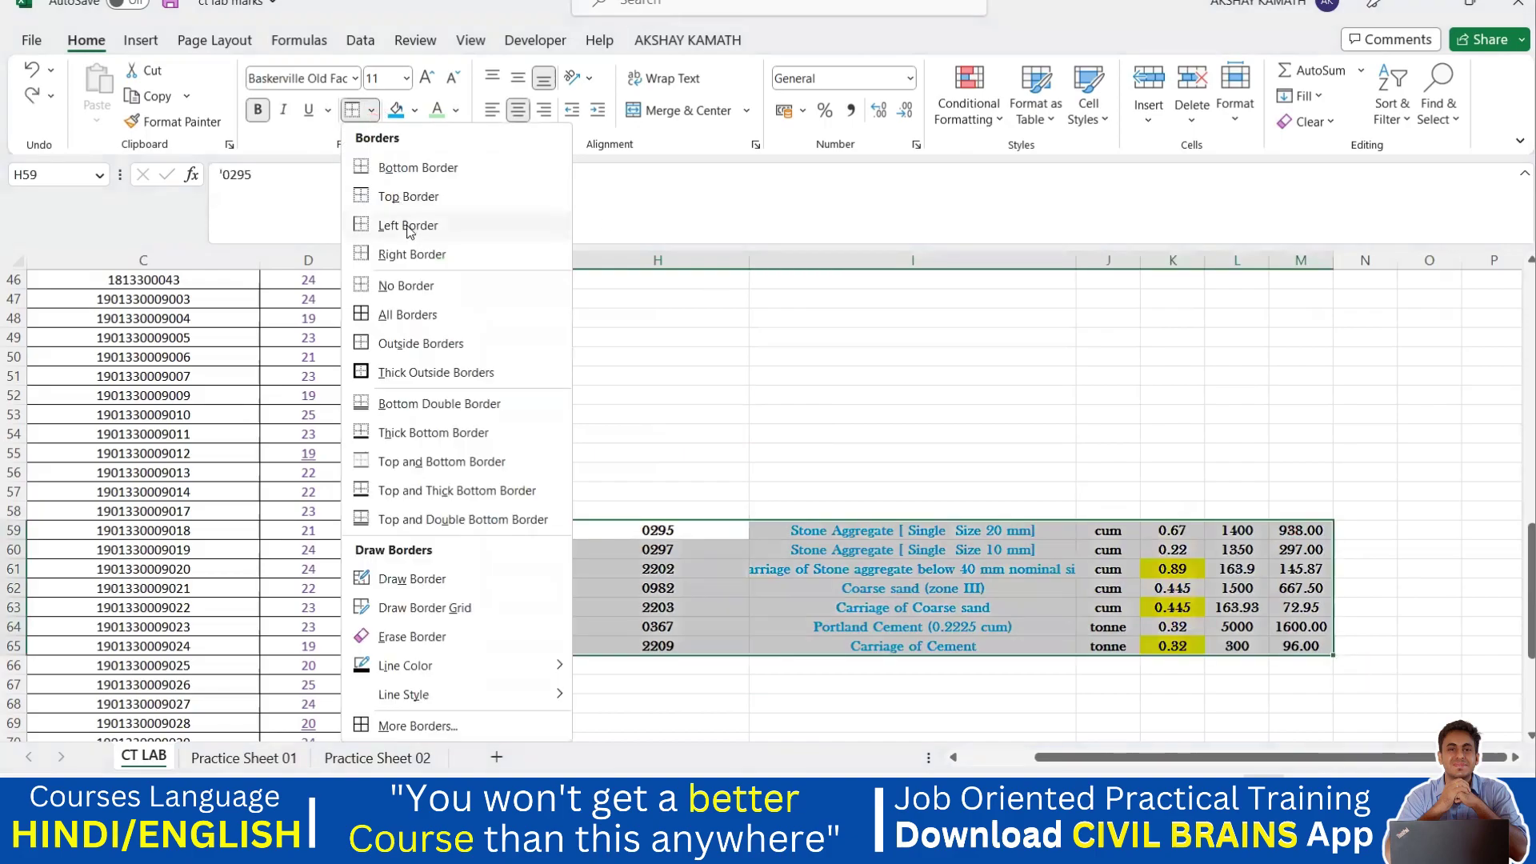
{"action": "left_click", "coordinate": [520, 336]}
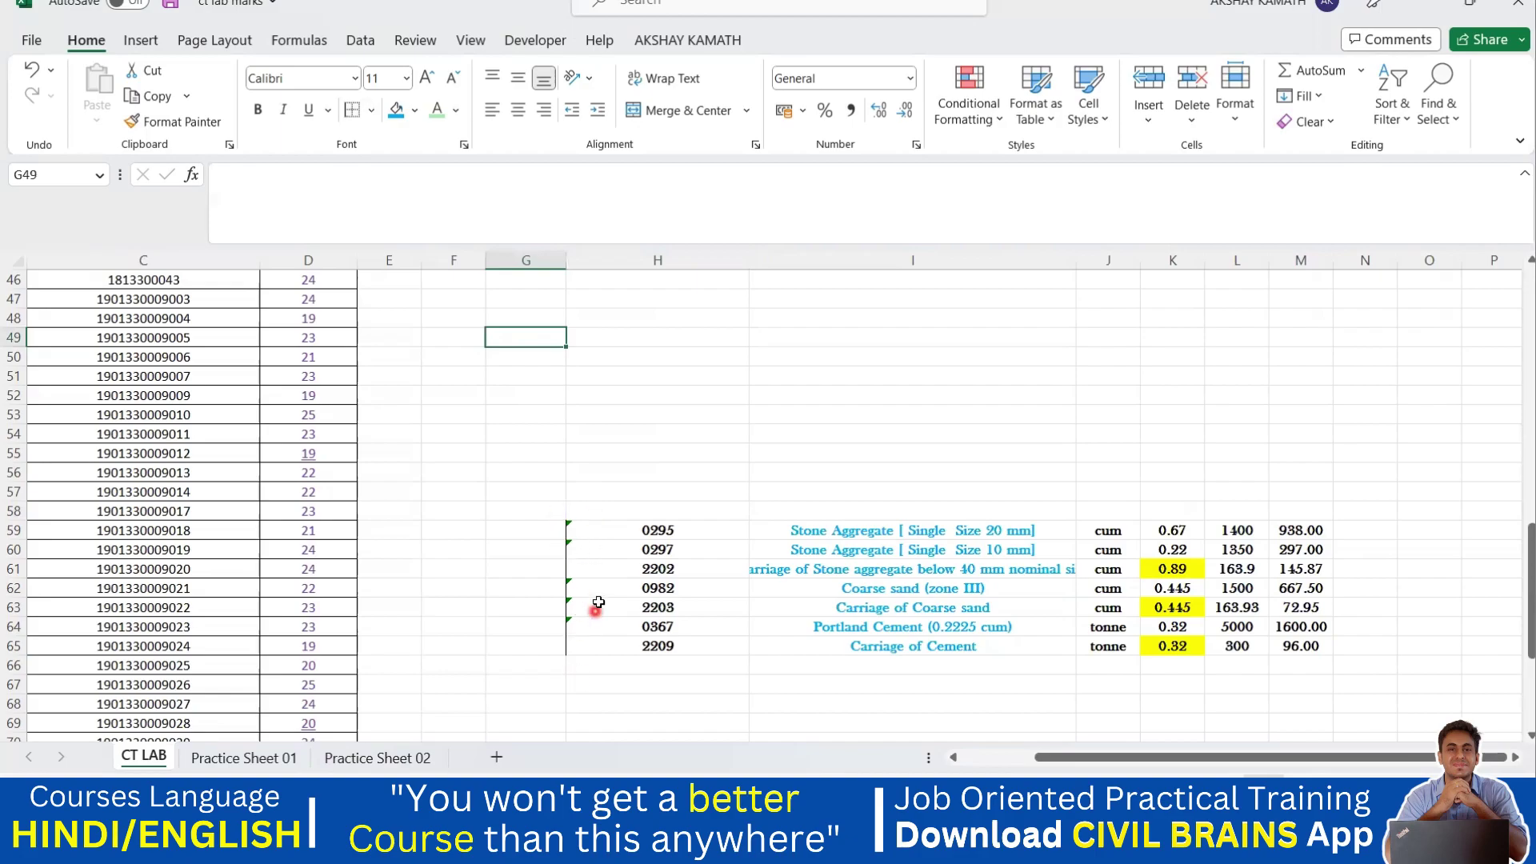
{"action": "key", "text": "ctrl+z"}
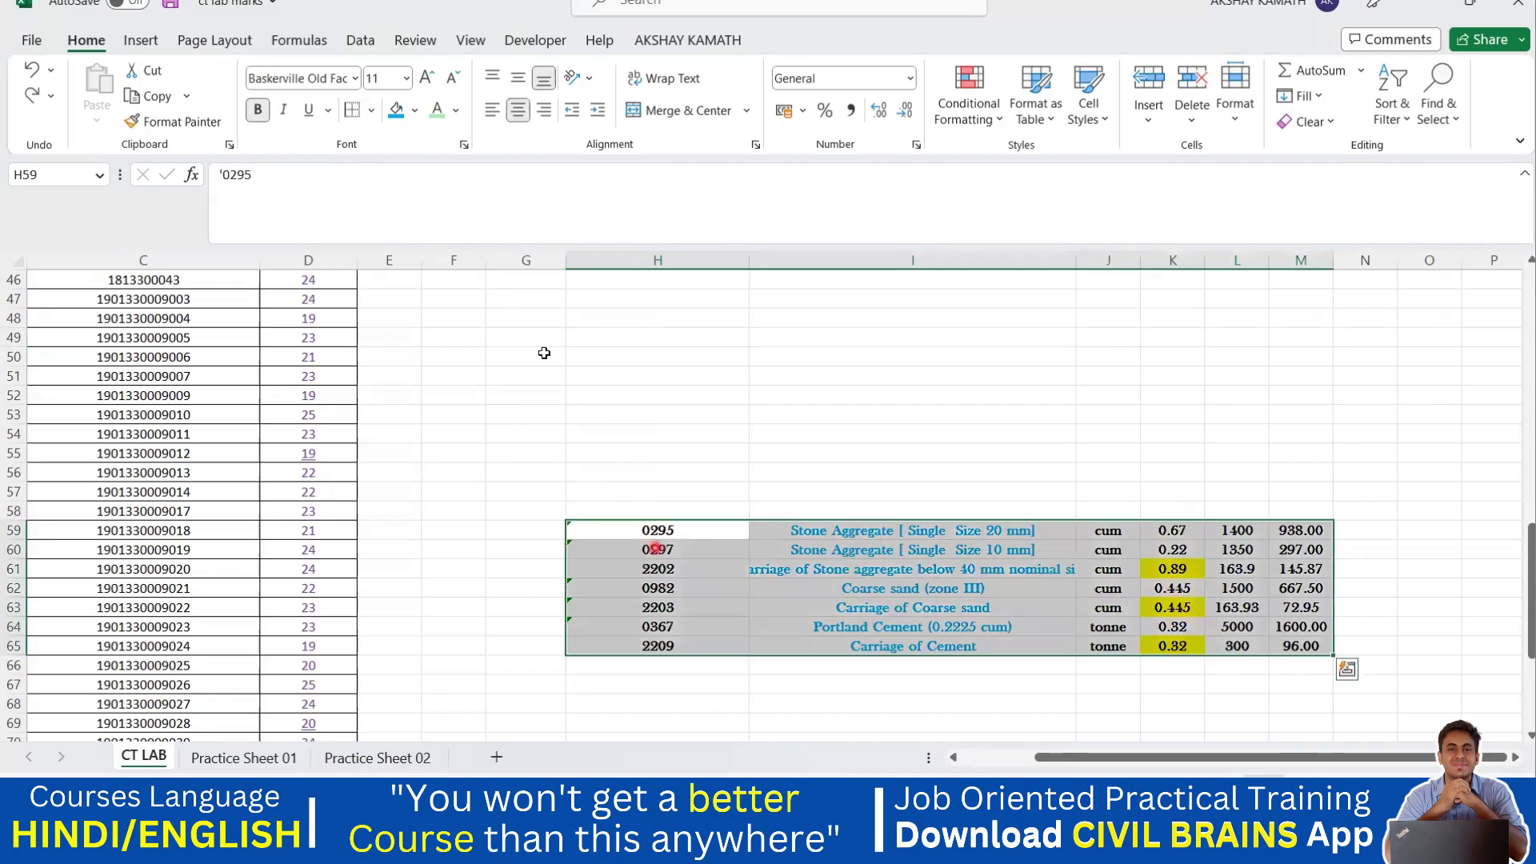
Apply a right border to the material table H59:M65.
{"action": "left_click", "coordinate": [371, 113]}
{"action": "left_click", "coordinate": [413, 254]}
{"action": "left_click", "coordinate": [611, 377]}
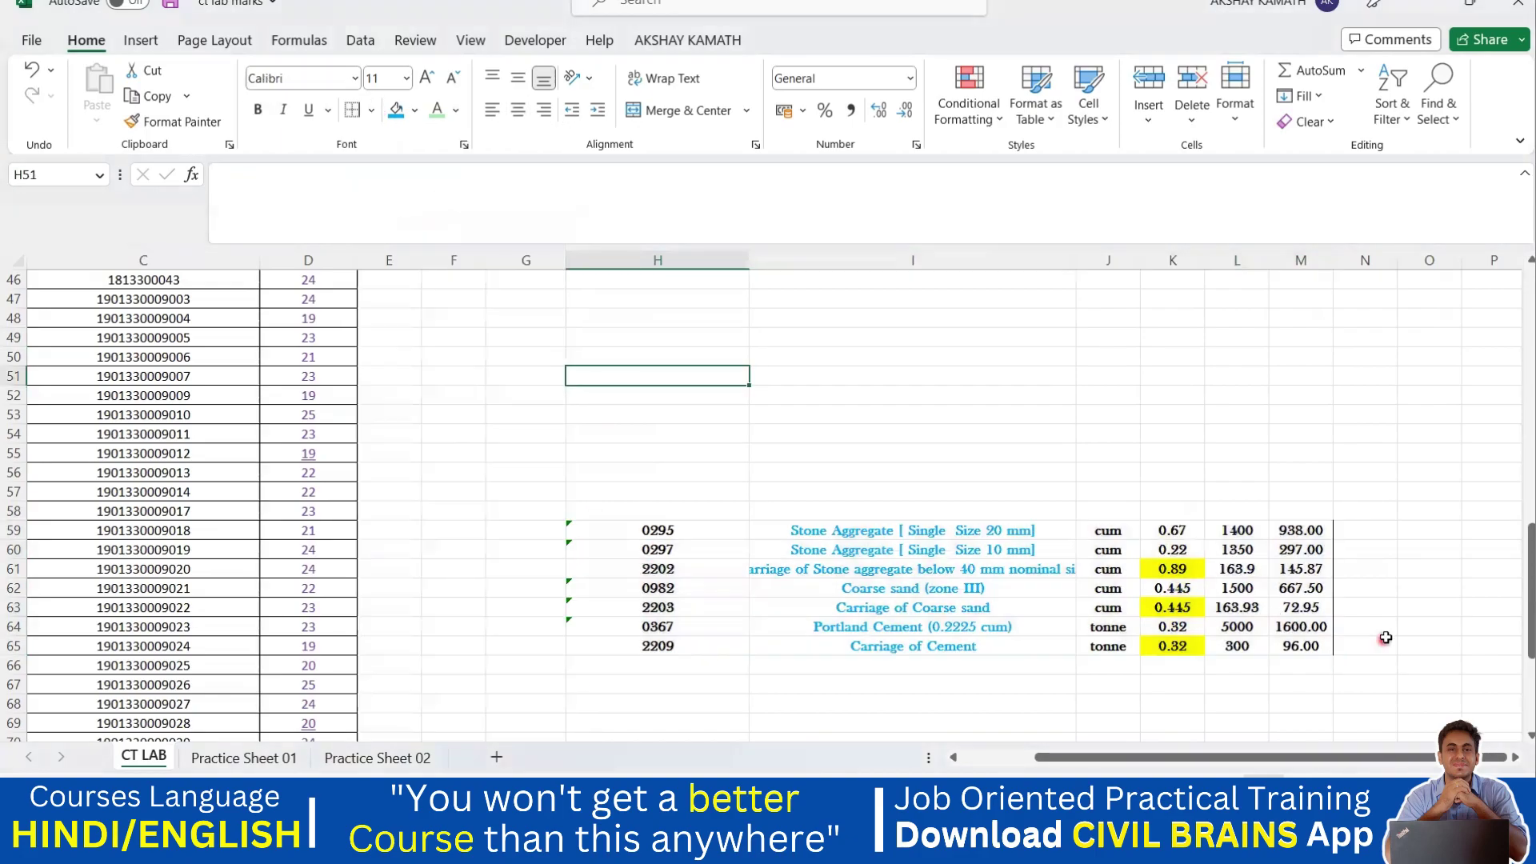
Apply all borders to every cell of the material table H59:M65.
{"action": "left_click", "coordinate": [580, 516]}
{"action": "left_click_drag", "start_coordinate": [666, 520], "coordinate": [960, 532]}
{"action": "left_click", "coordinate": [953, 471]}
{"action": "left_click_drag", "start_coordinate": [608, 525], "coordinate": [1316, 648]}
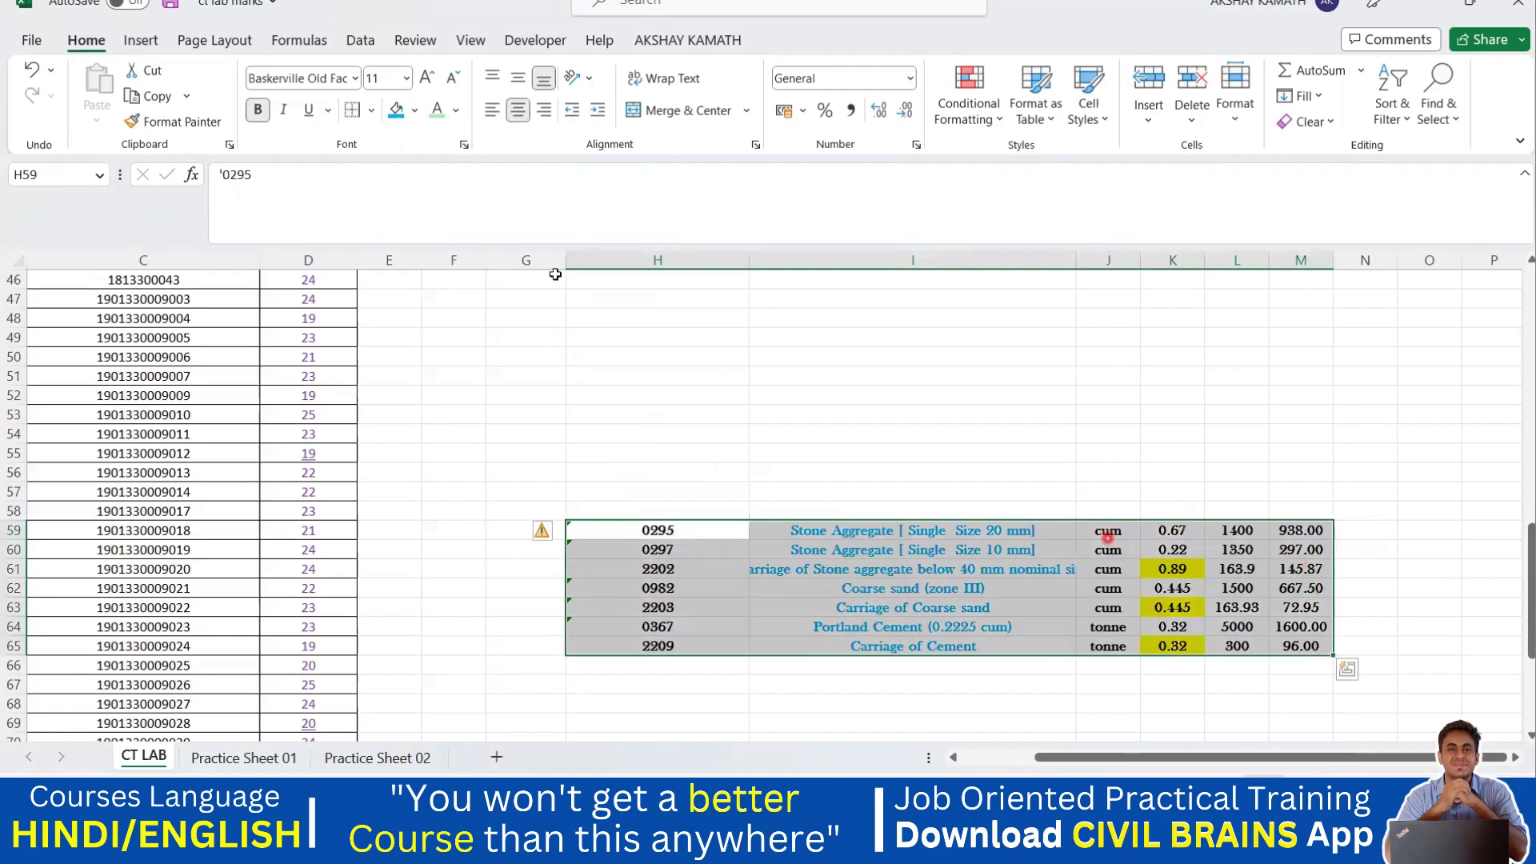
{"action": "left_click", "coordinate": [370, 111]}
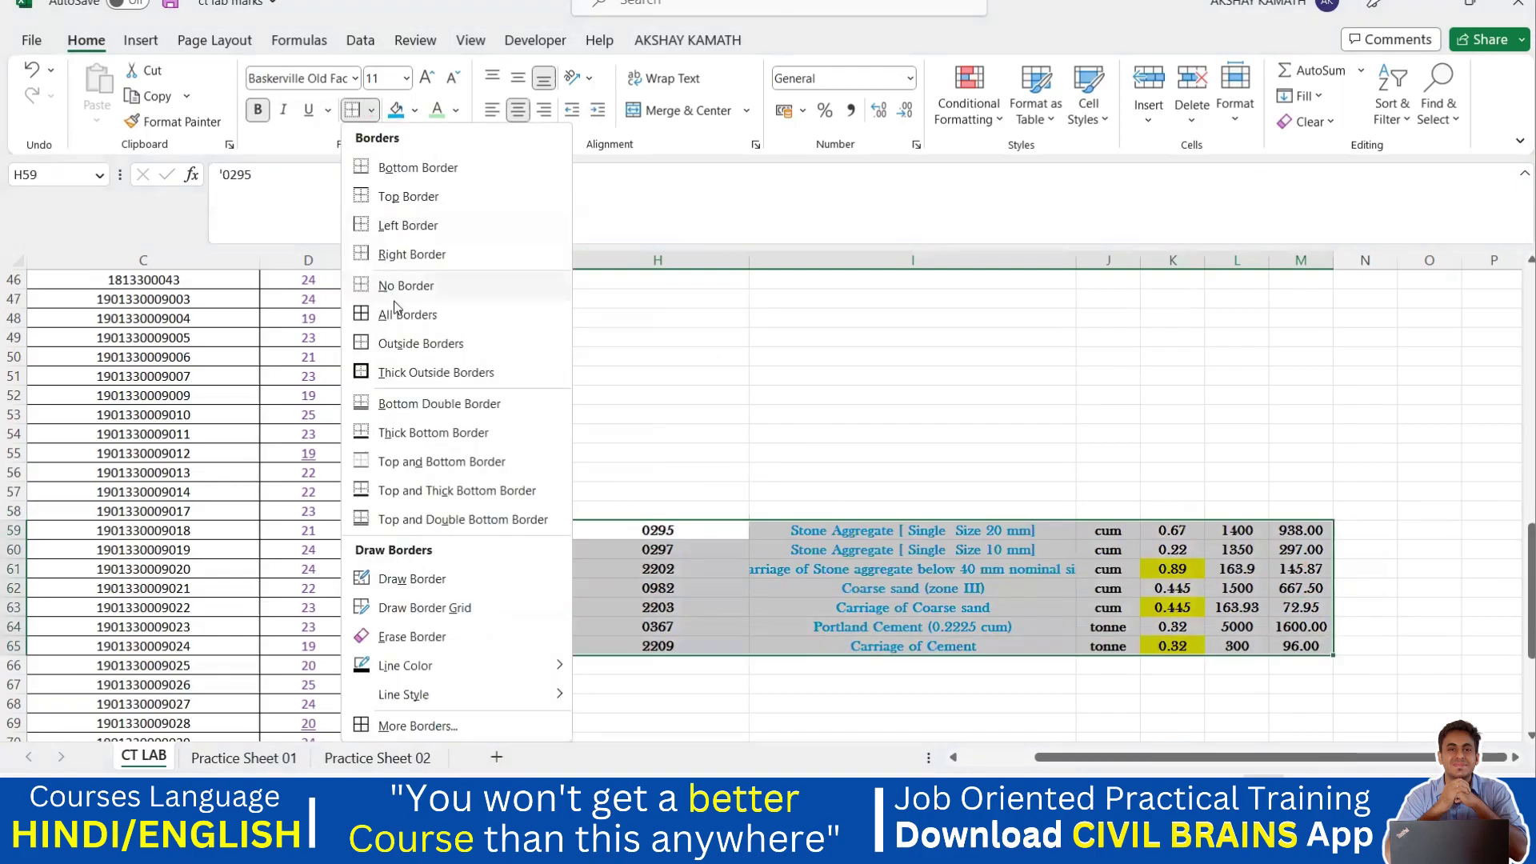
{"action": "left_click", "coordinate": [399, 313]}
{"action": "left_click", "coordinate": [689, 373]}
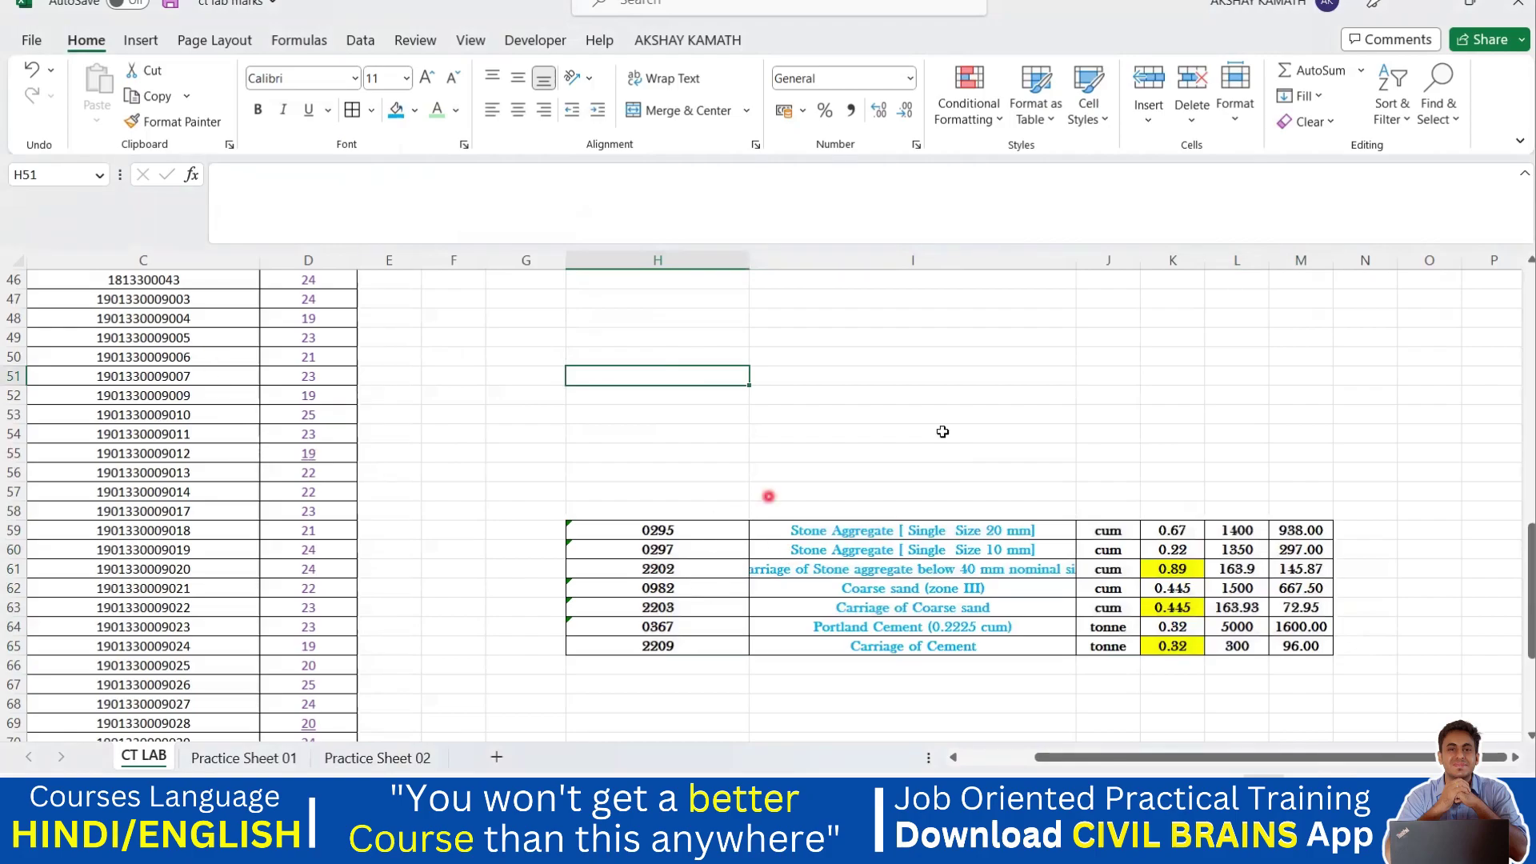
Remove all borders from the material table H59:M65 with No Border.
{"action": "left_click_drag", "start_coordinate": [633, 529], "coordinate": [1302, 646]}
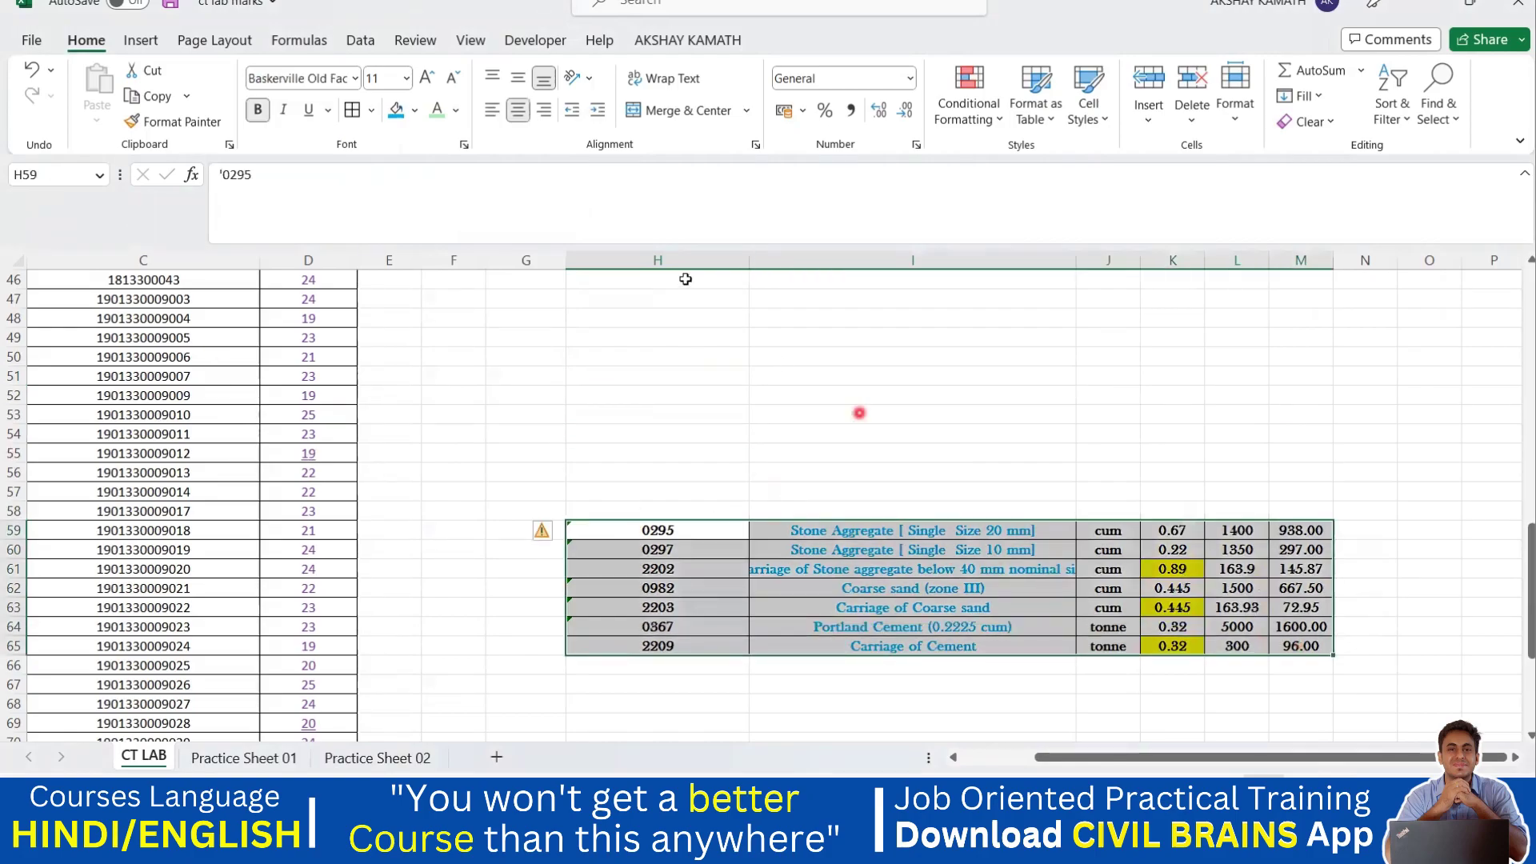
{"action": "left_click", "coordinate": [376, 112]}
{"action": "left_click", "coordinate": [429, 281]}
{"action": "left_click", "coordinate": [526, 356]}
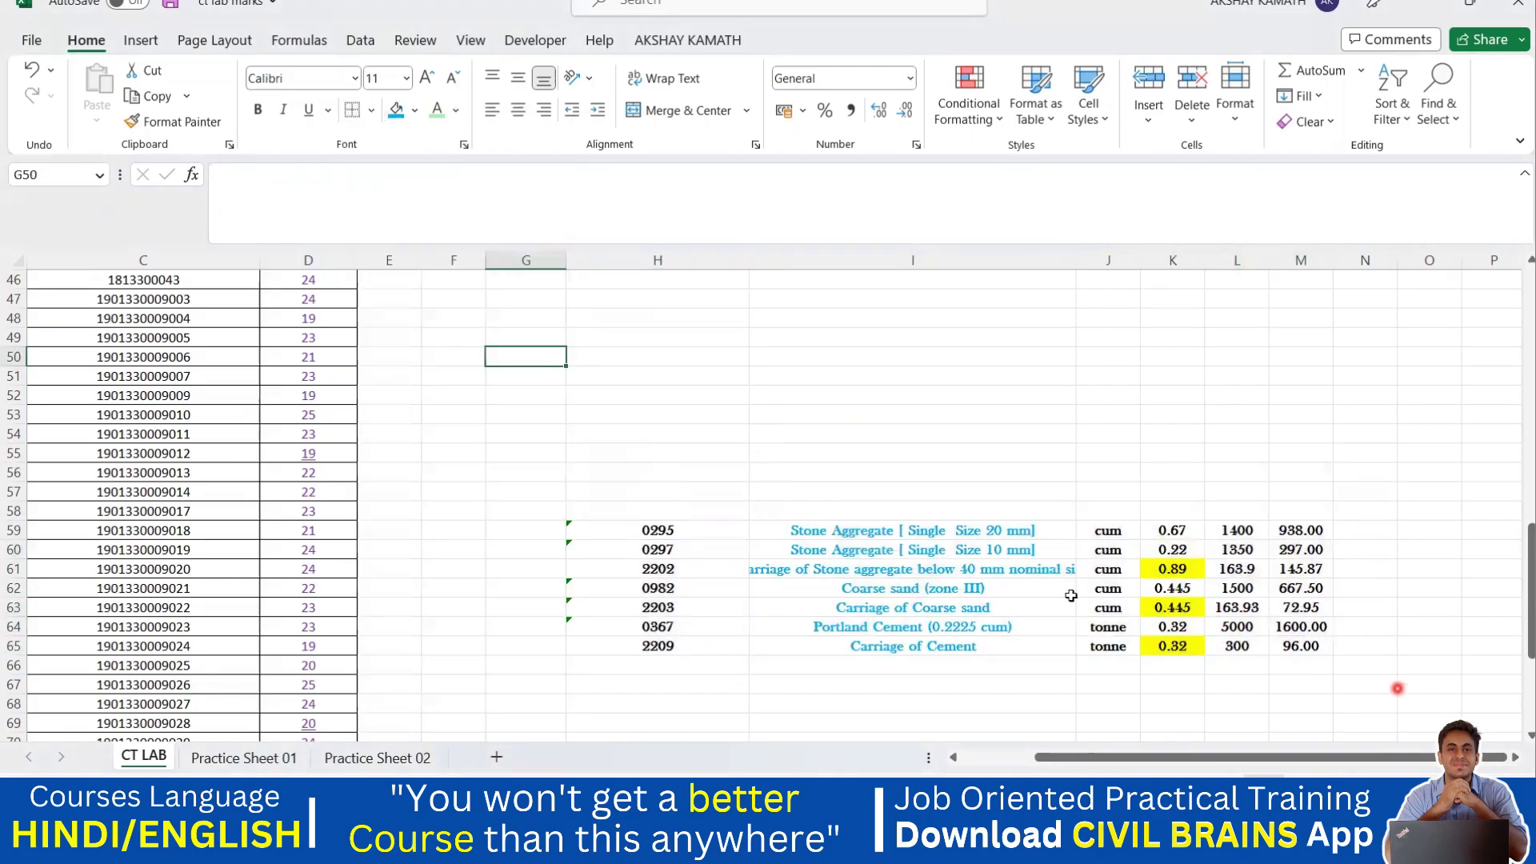
Apply outside borders to the material table H59:M65 and undo them.
{"action": "left_click_drag", "start_coordinate": [676, 530], "coordinate": [1279, 610]}
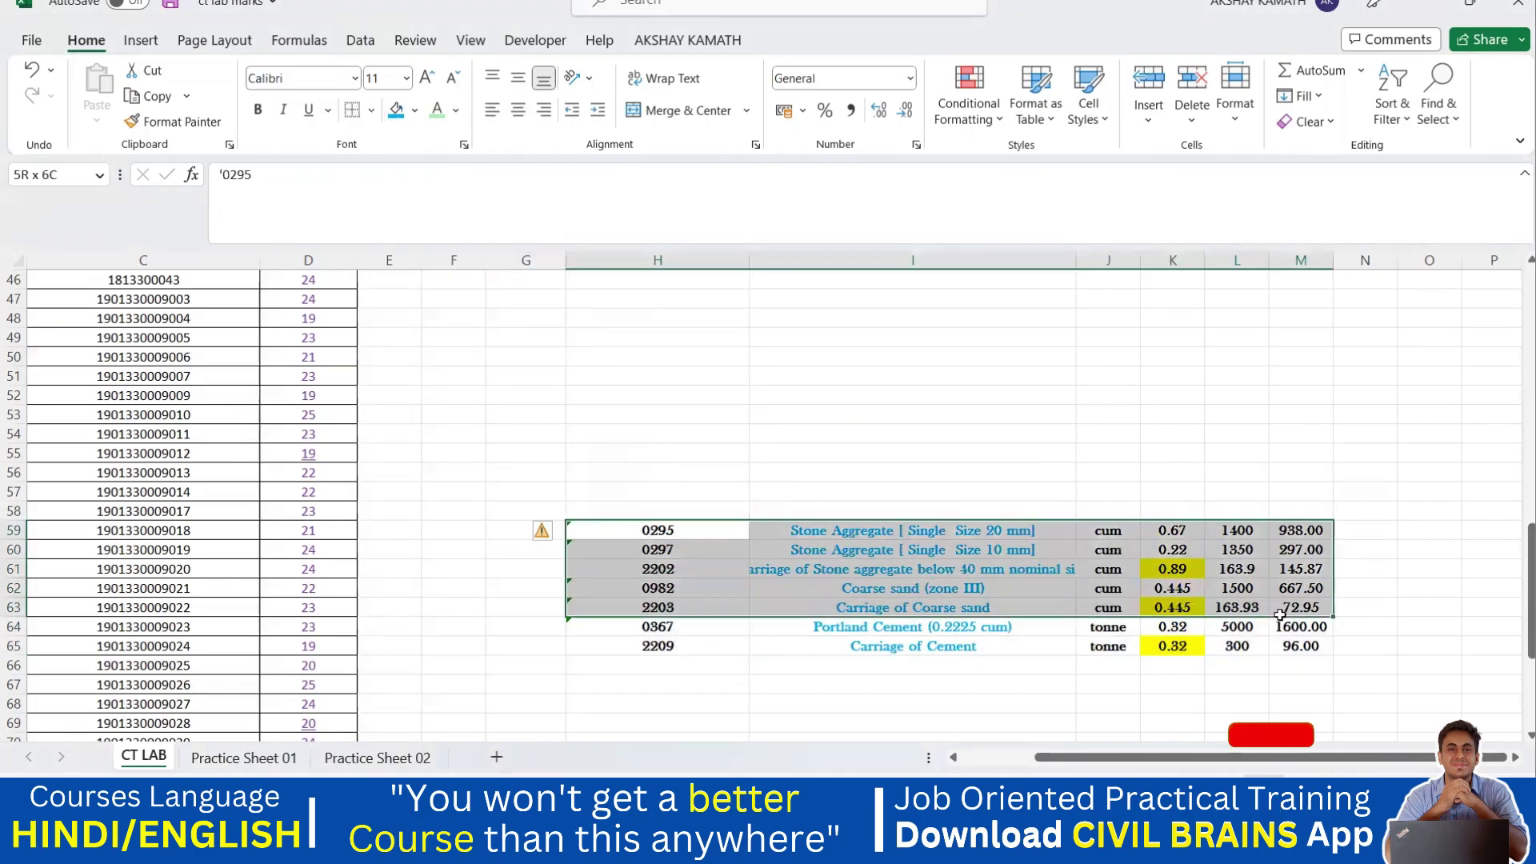
{"action": "left_click", "coordinate": [912, 432]}
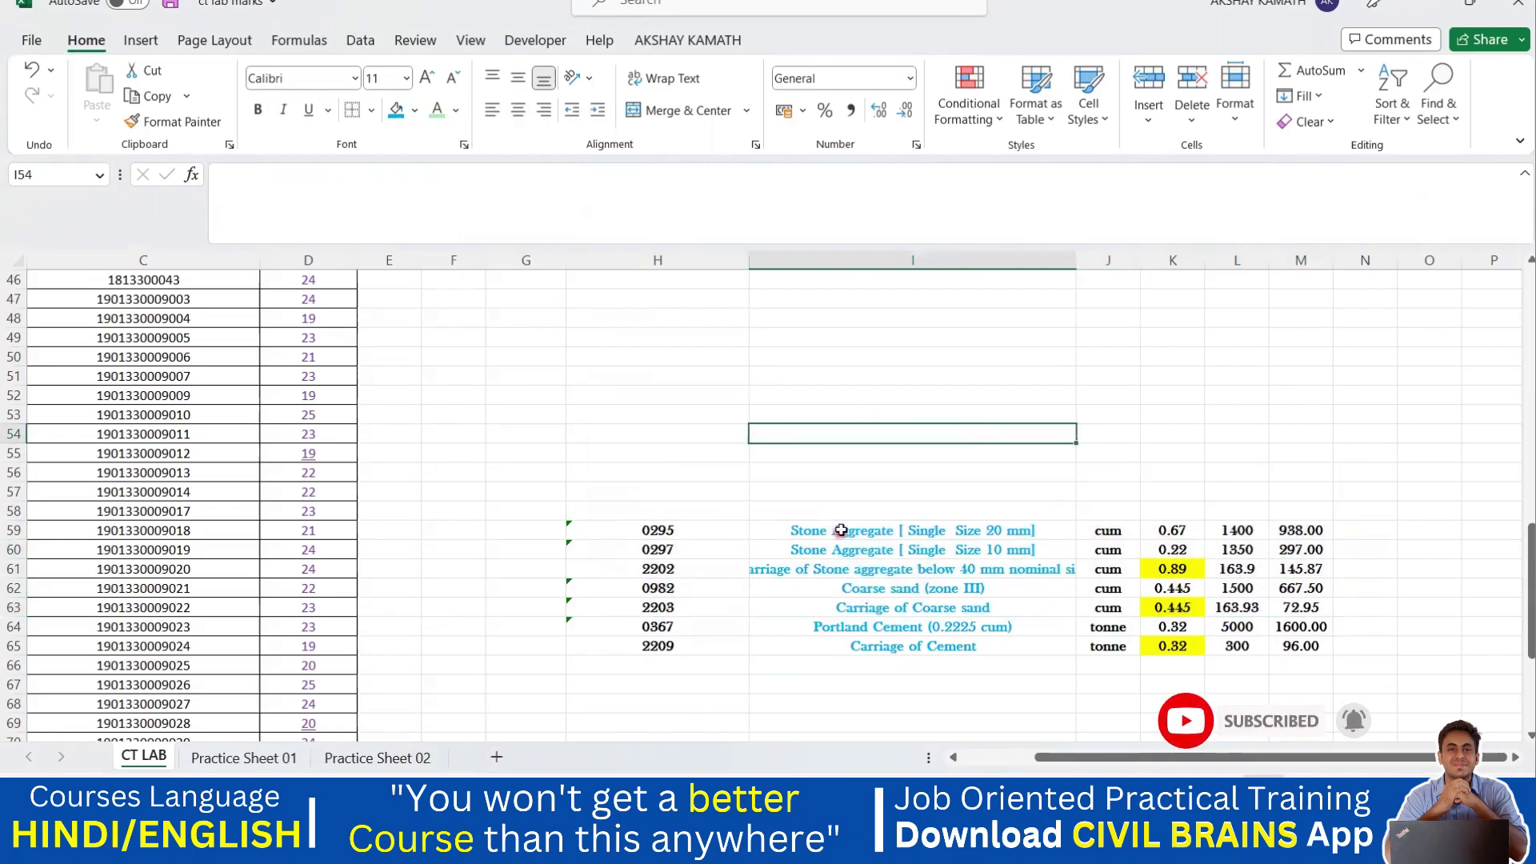
{"action": "left_click_drag", "start_coordinate": [676, 530], "coordinate": [1296, 646]}
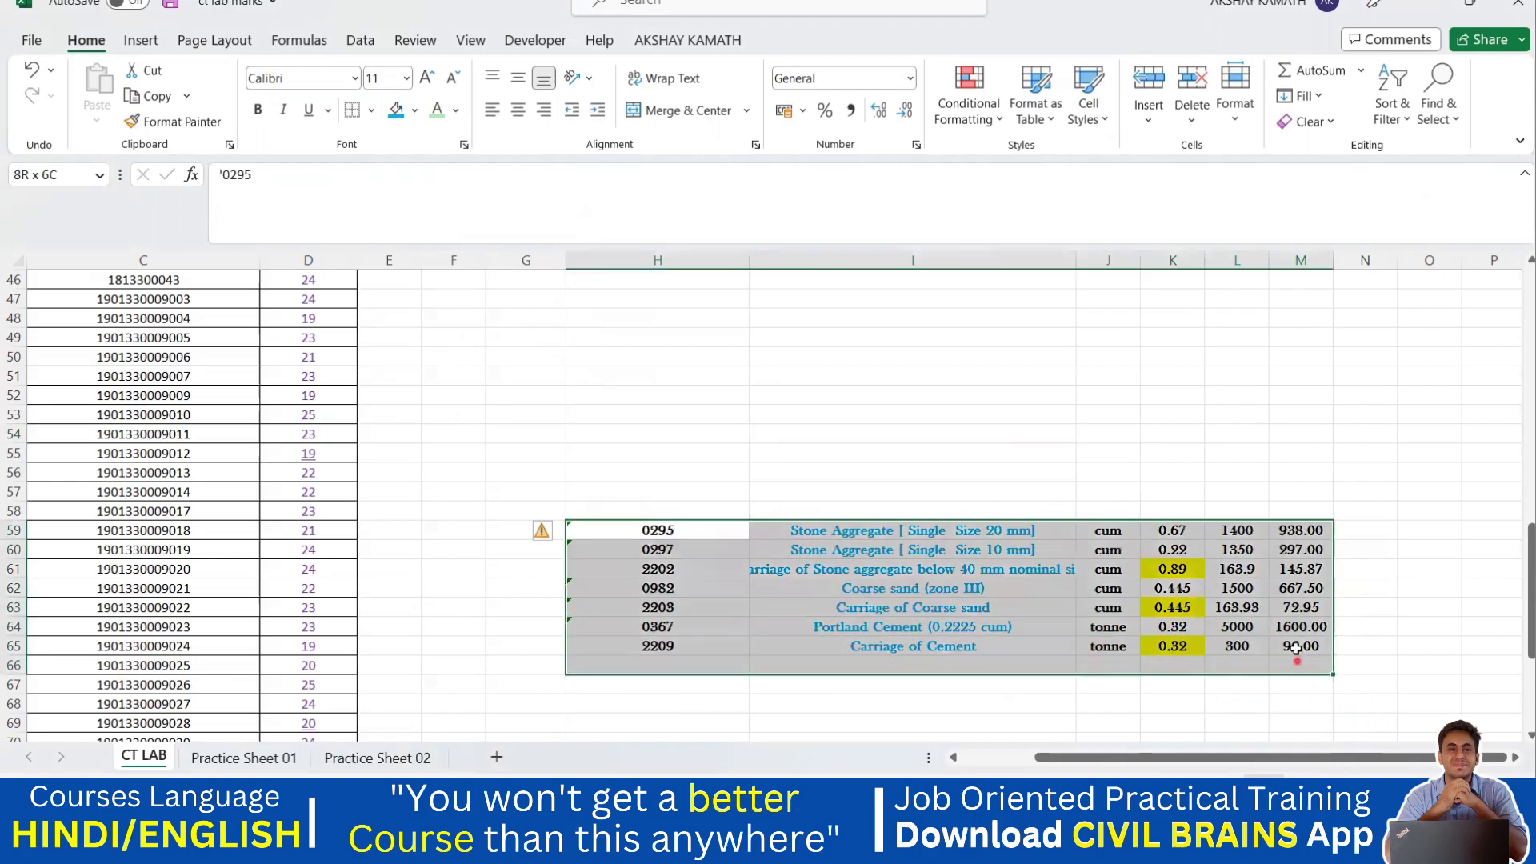
{"action": "left_click", "coordinate": [371, 110]}
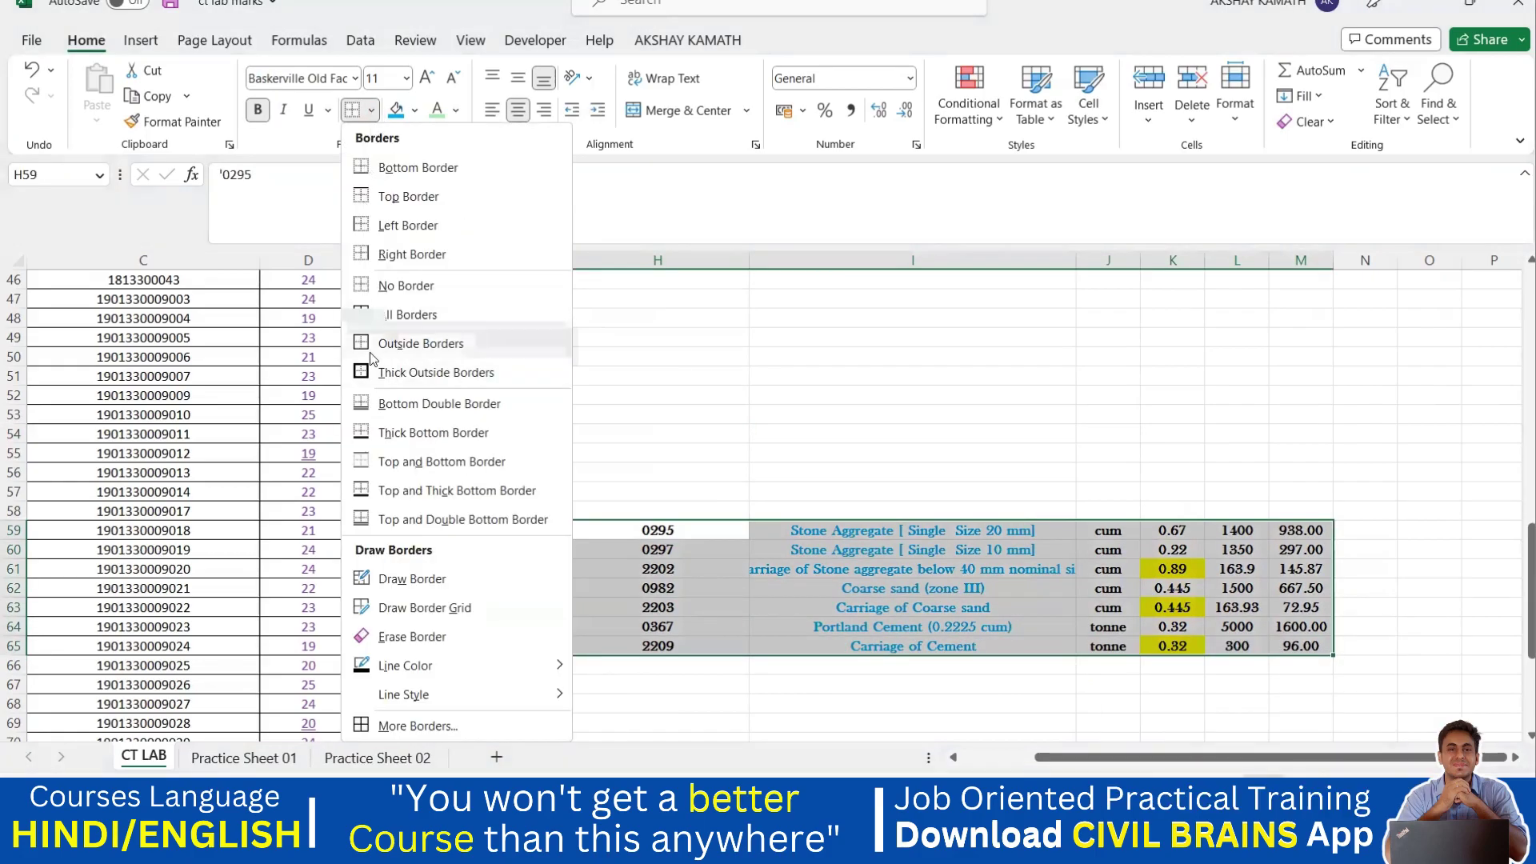
{"action": "left_click", "coordinate": [612, 394]}
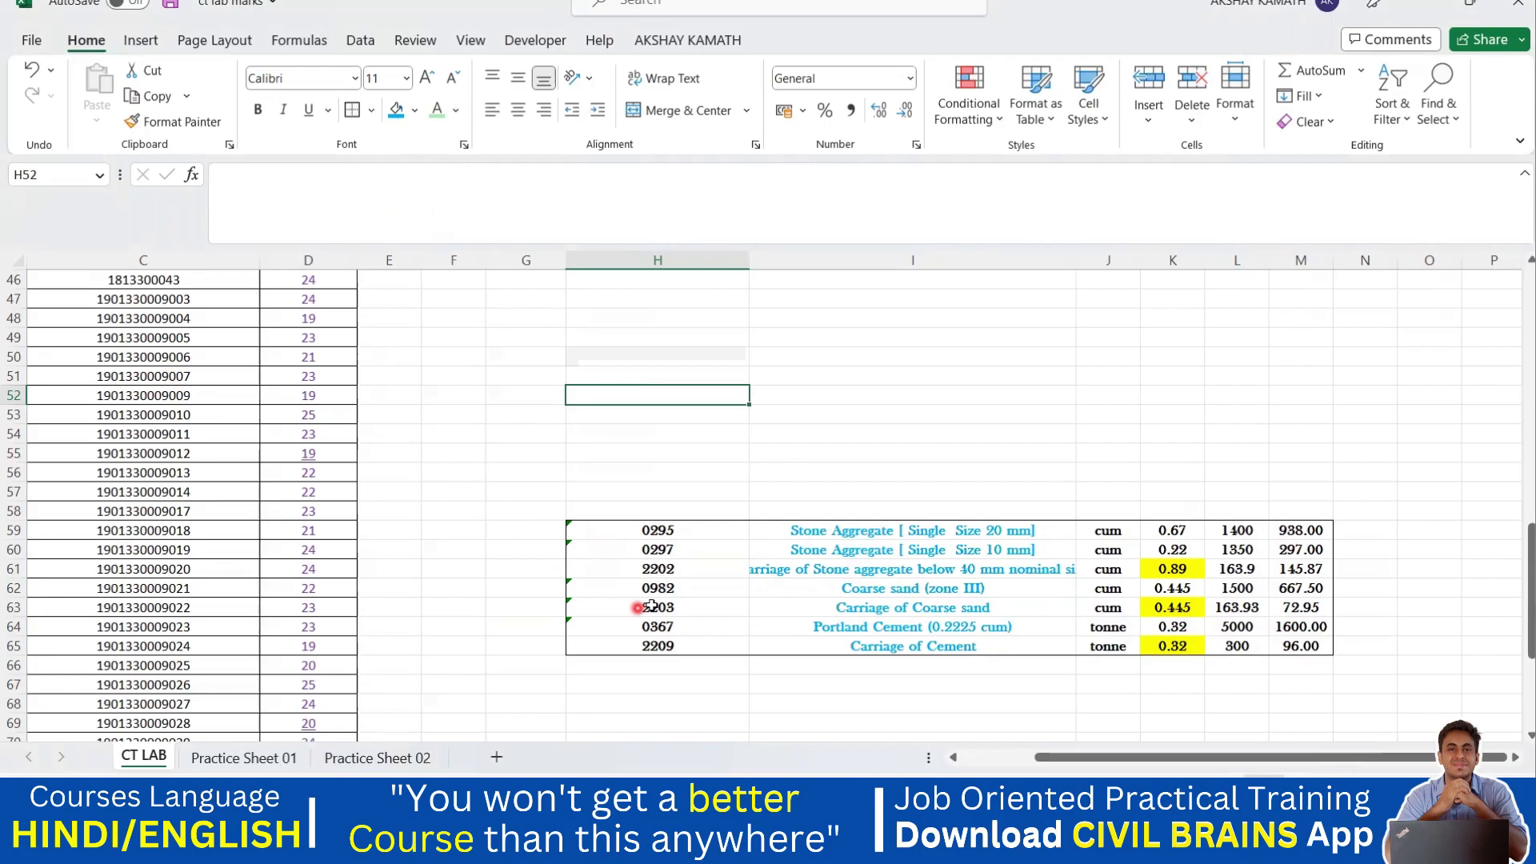
{"action": "key", "text": "ctrl+z"}
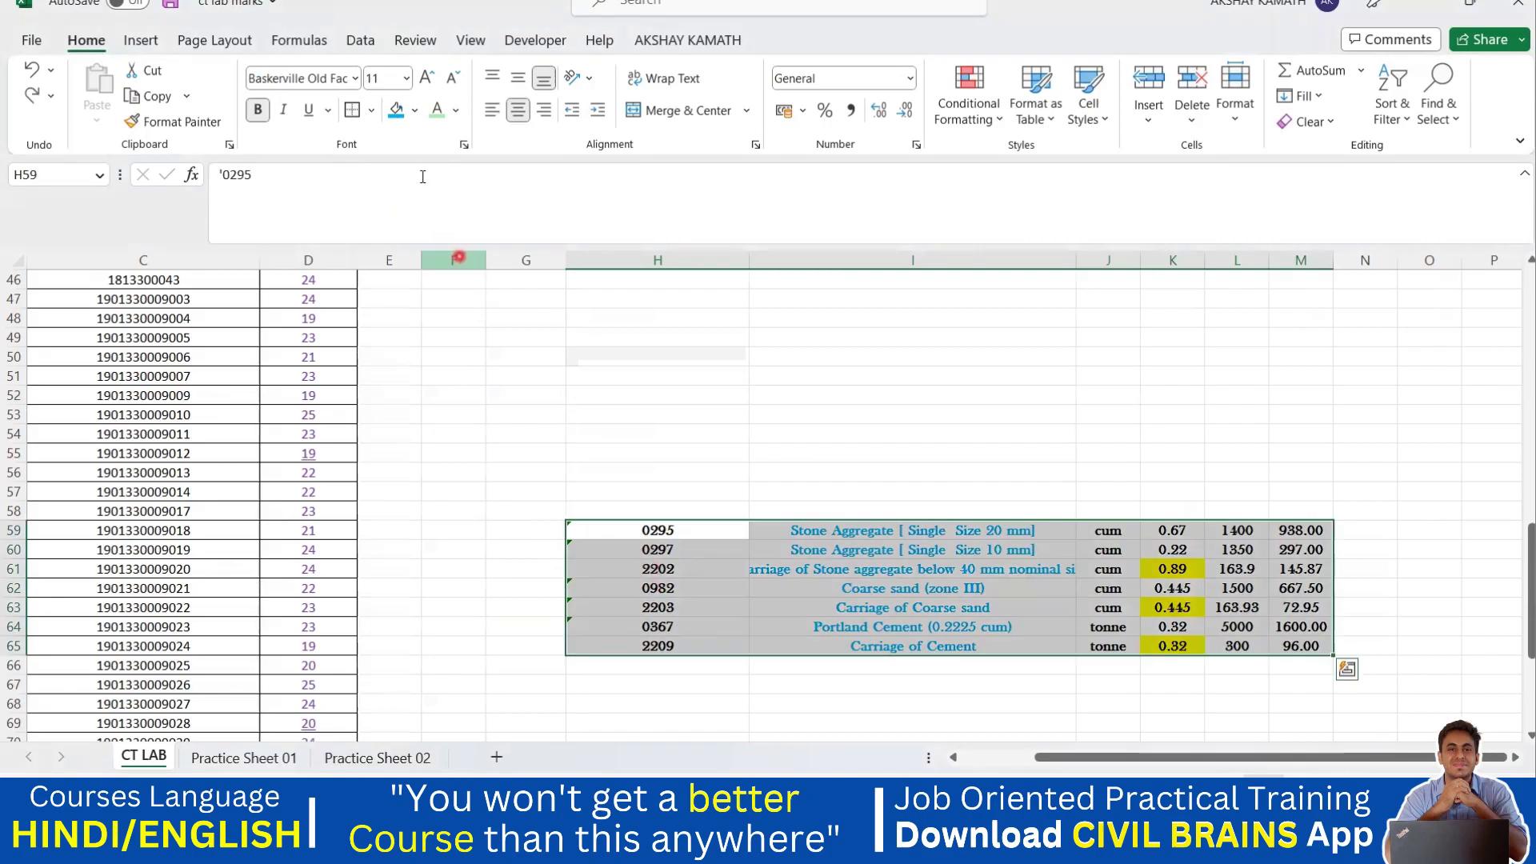
Apply thick outside borders to H59:M65 and regular outside borders to the empty range H49:H52, and undo both.
{"action": "left_click", "coordinate": [373, 112]}
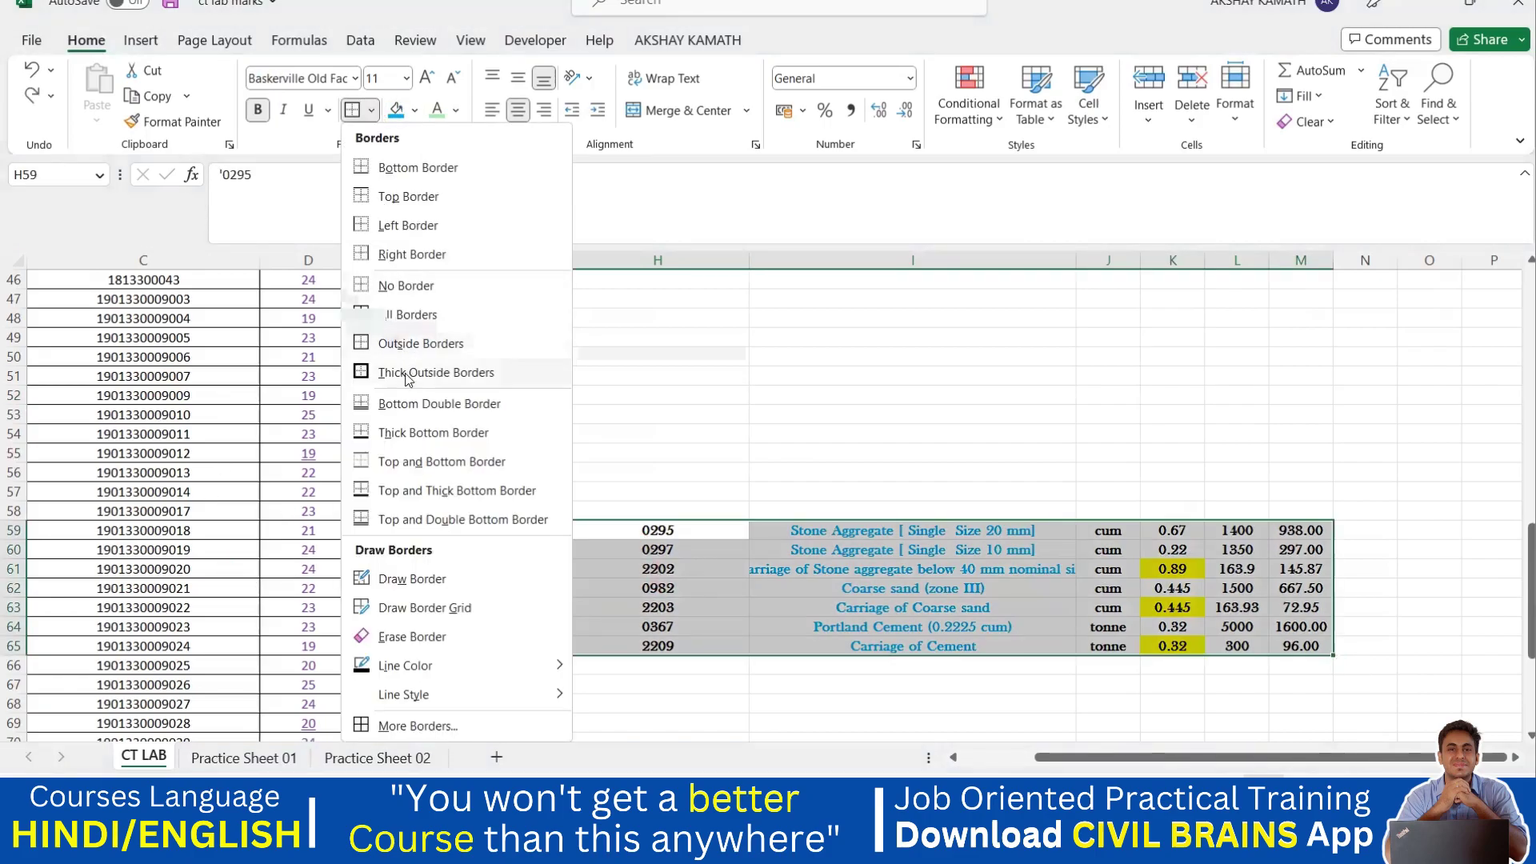
{"action": "left_click", "coordinate": [703, 428]}
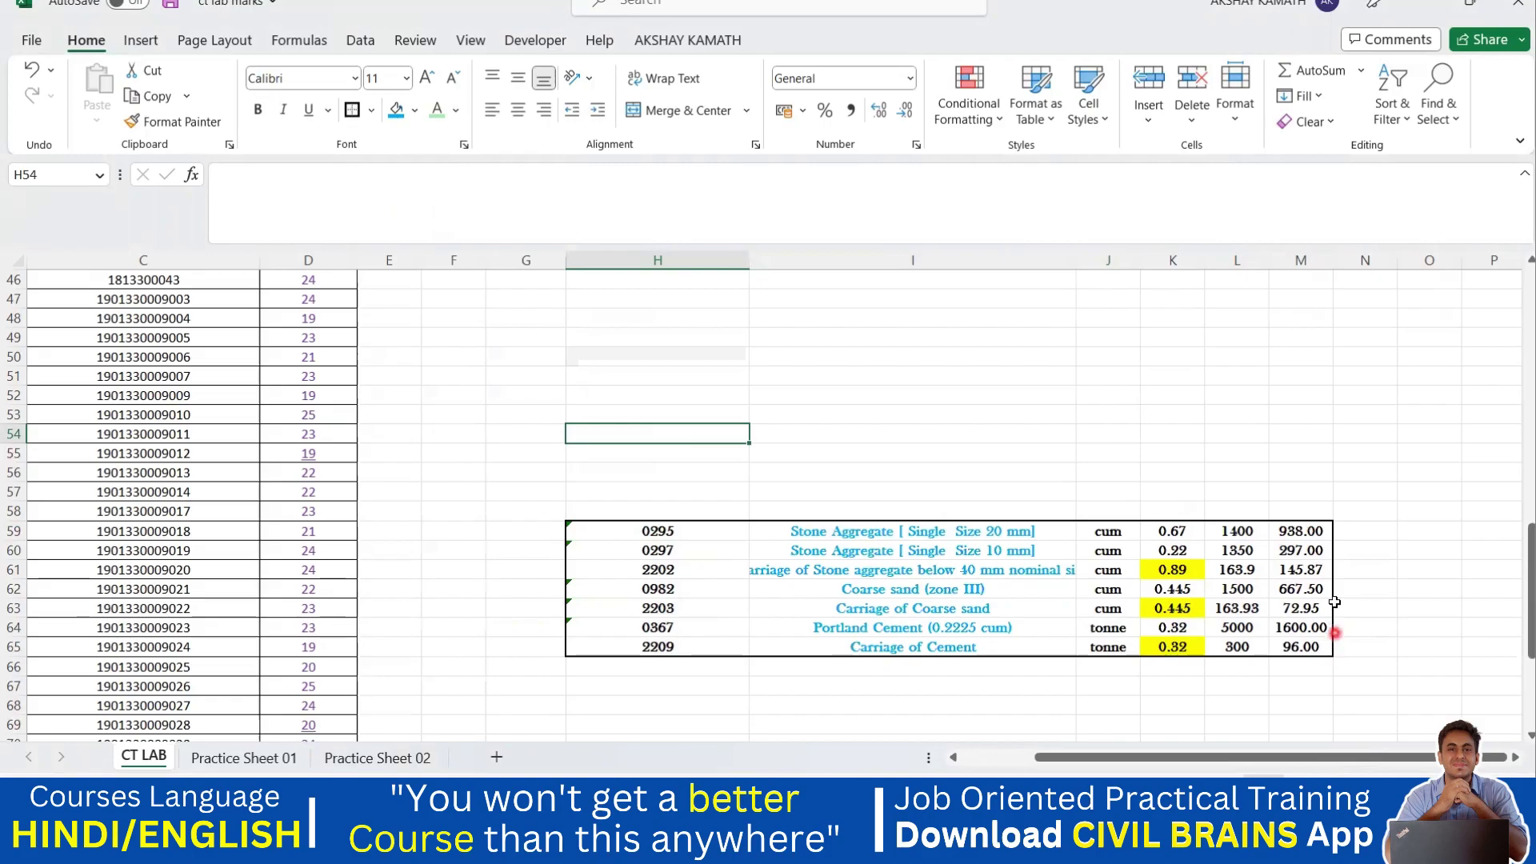
{"action": "left_click_drag", "start_coordinate": [570, 334], "coordinate": [712, 396]}
{"action": "left_click", "coordinate": [370, 111]}
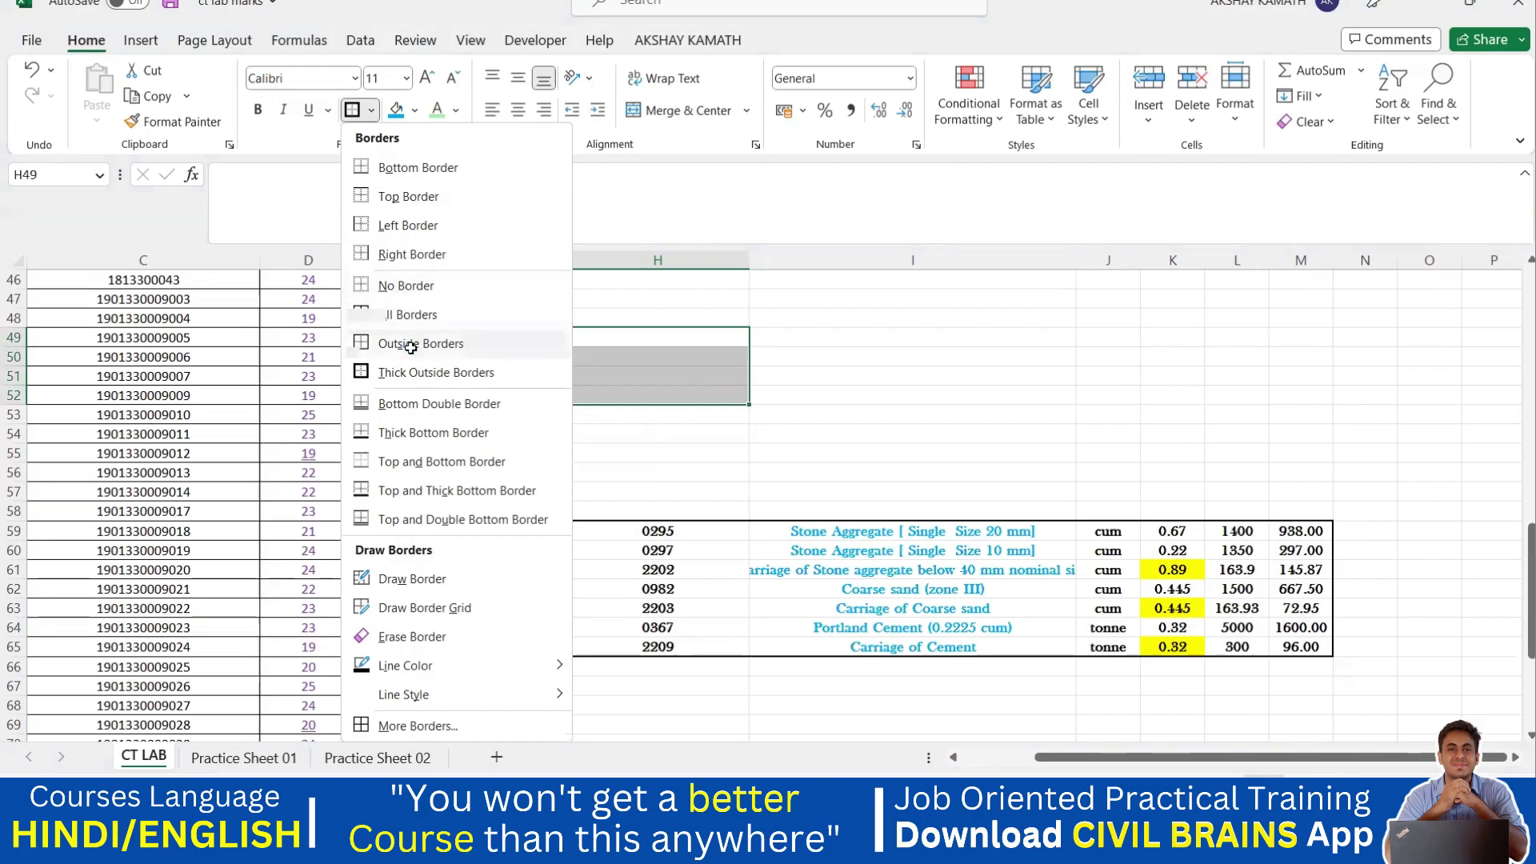
{"action": "left_click", "coordinate": [410, 346]}
{"action": "left_click", "coordinate": [460, 360]}
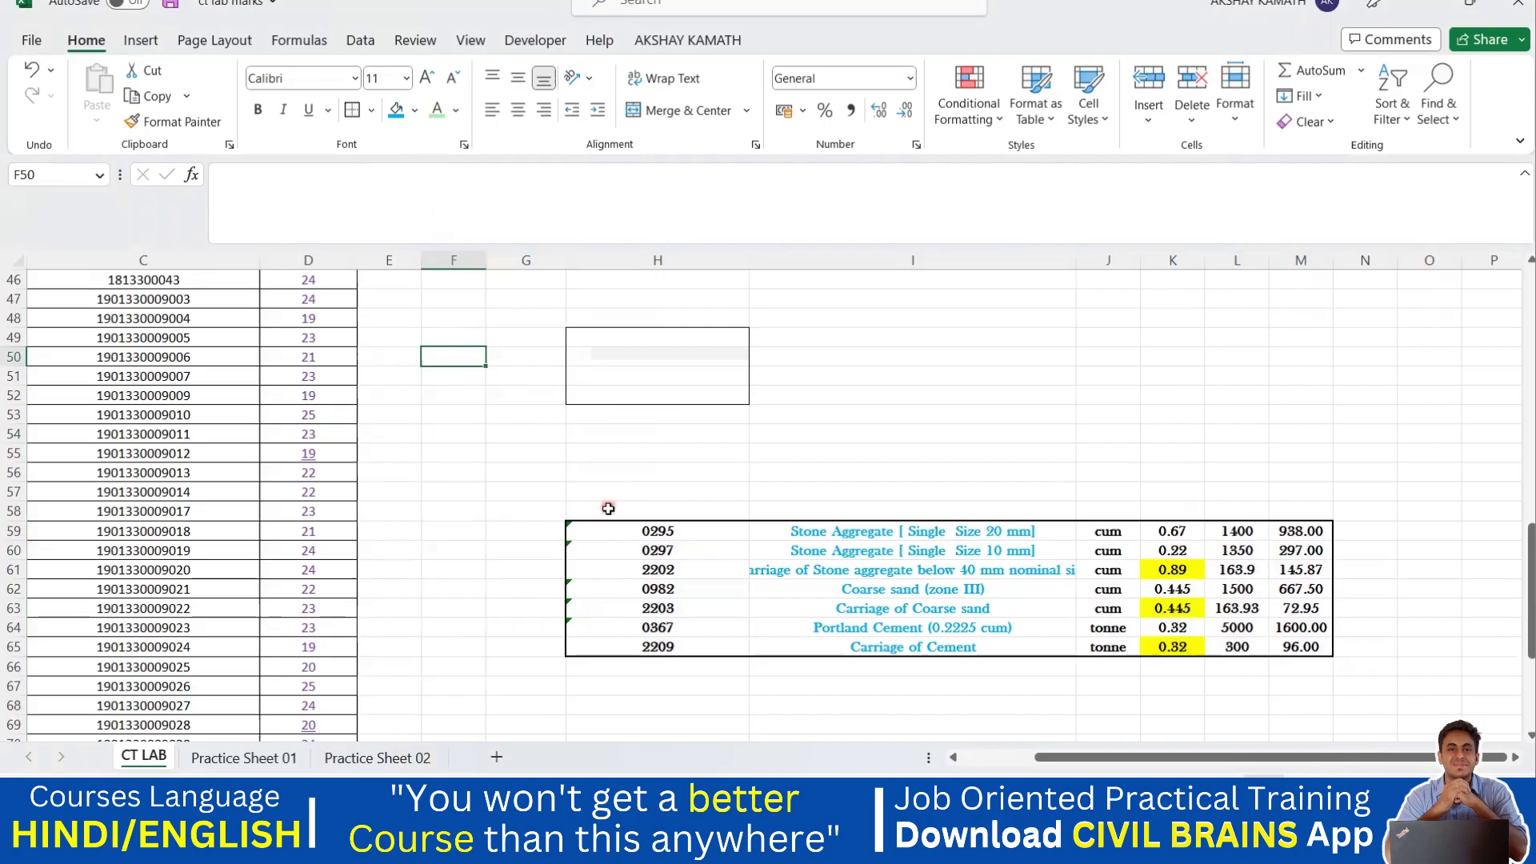
{"action": "key", "text": "ctrl+z"}
{"action": "key", "text": "ctrl+z"}
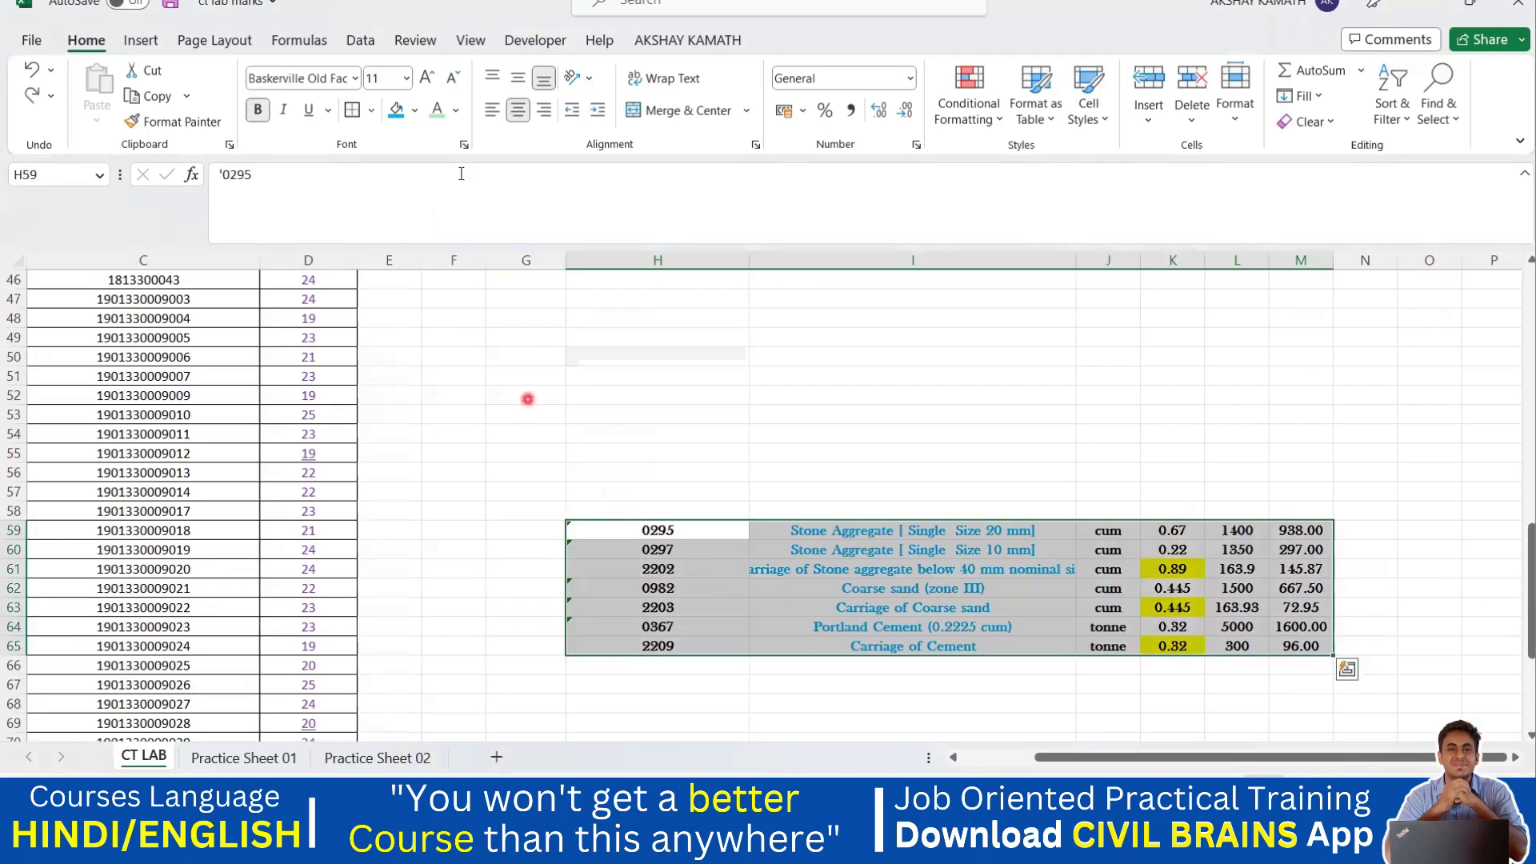
Apply a bottom double border to the material table H59:M65.
{"action": "left_click", "coordinate": [371, 111]}
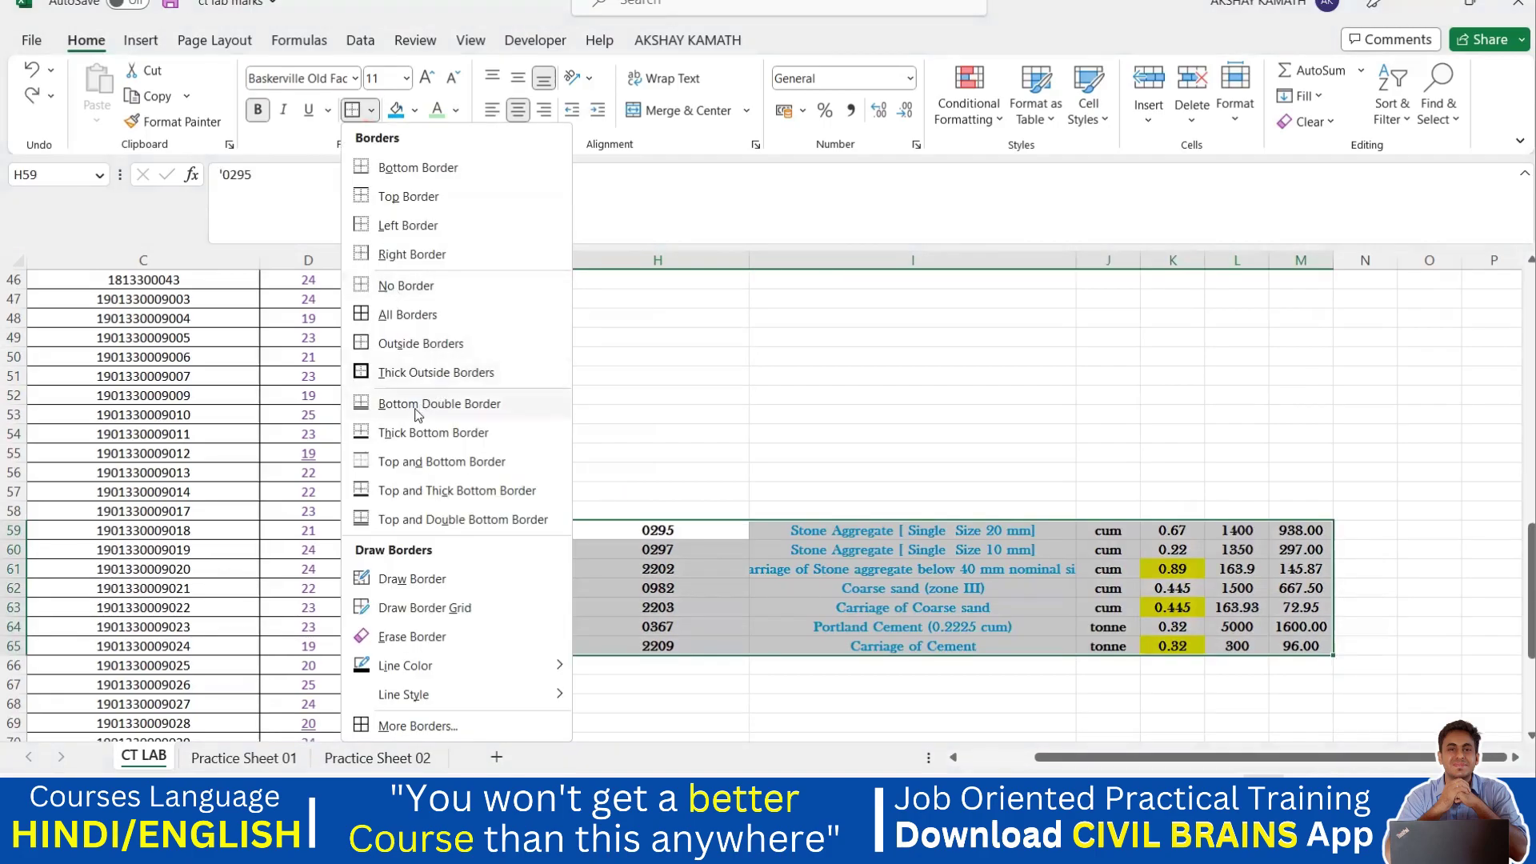
{"action": "left_click", "coordinate": [704, 399]}
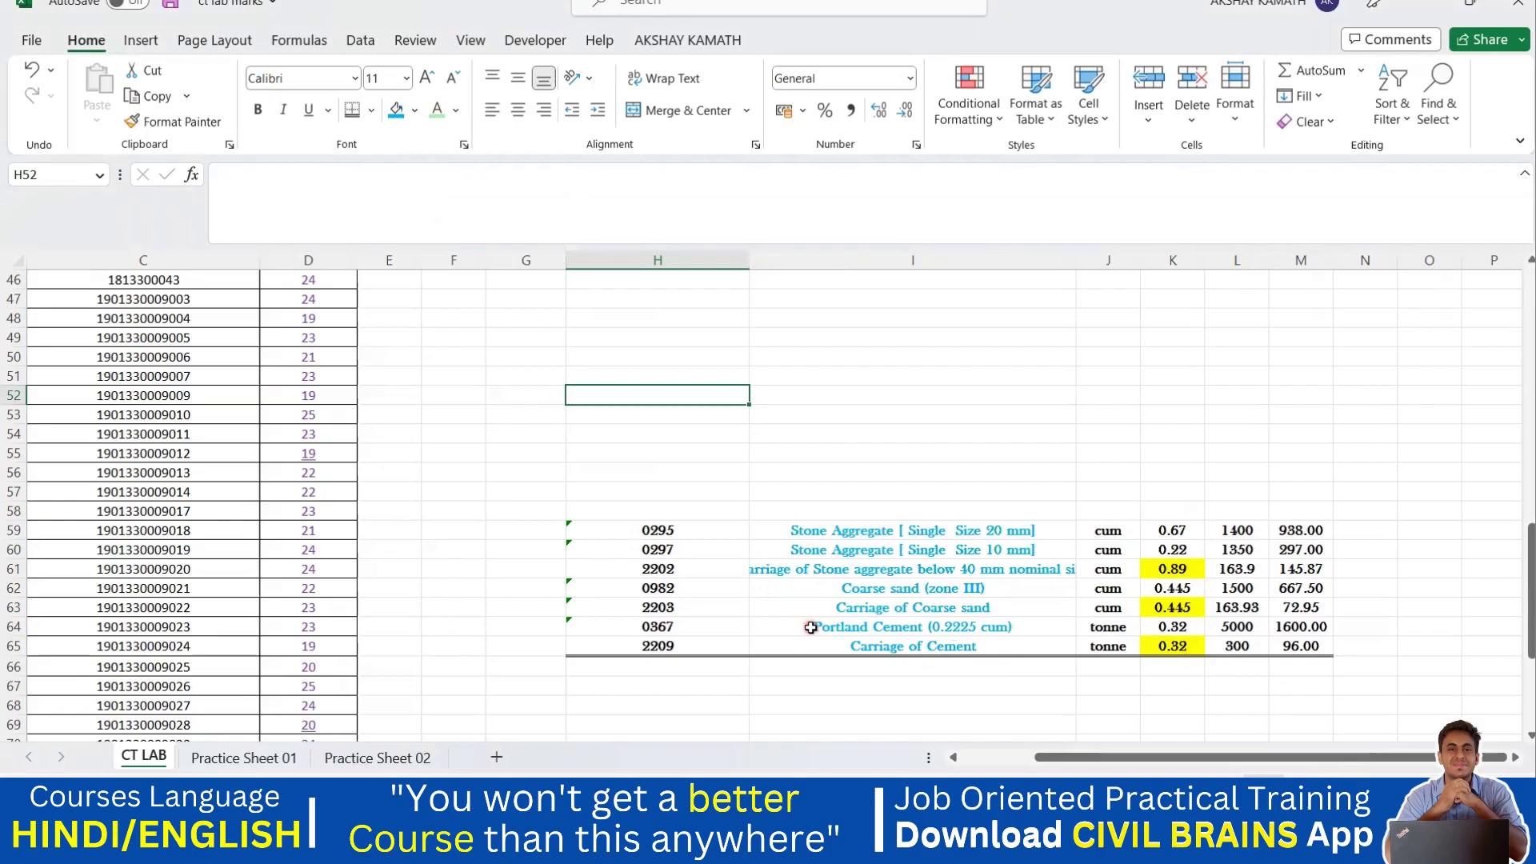
{"action": "scroll", "coordinate": [320, 536], "scroll_direction": "down", "scroll_amount": 7}
{"action": "scroll", "coordinate": [311, 569], "scroll_direction": "up", "scroll_amount": 4}
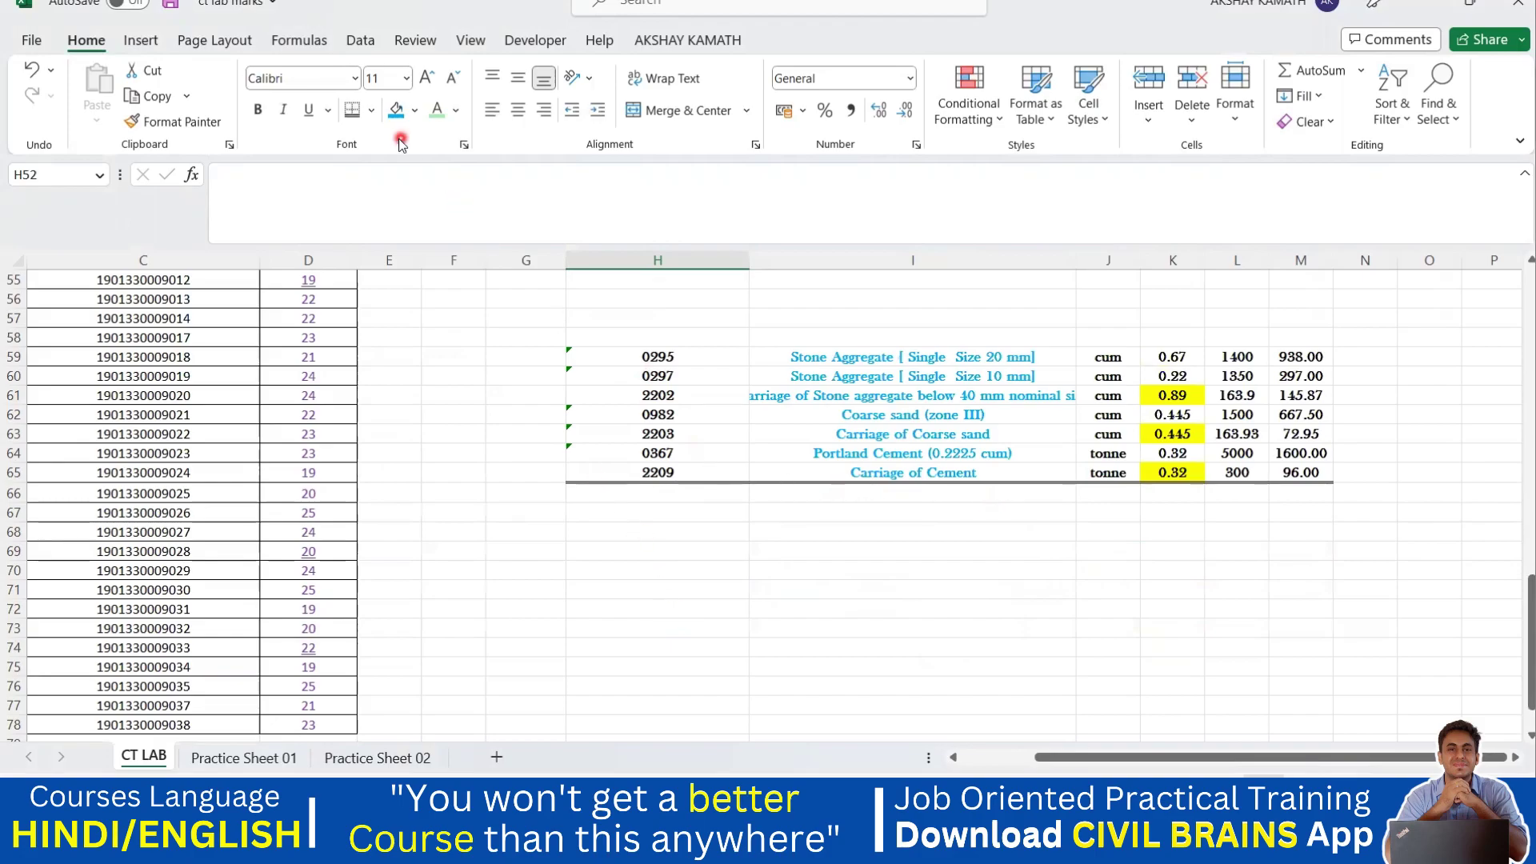
{"action": "left_click", "coordinate": [375, 114]}
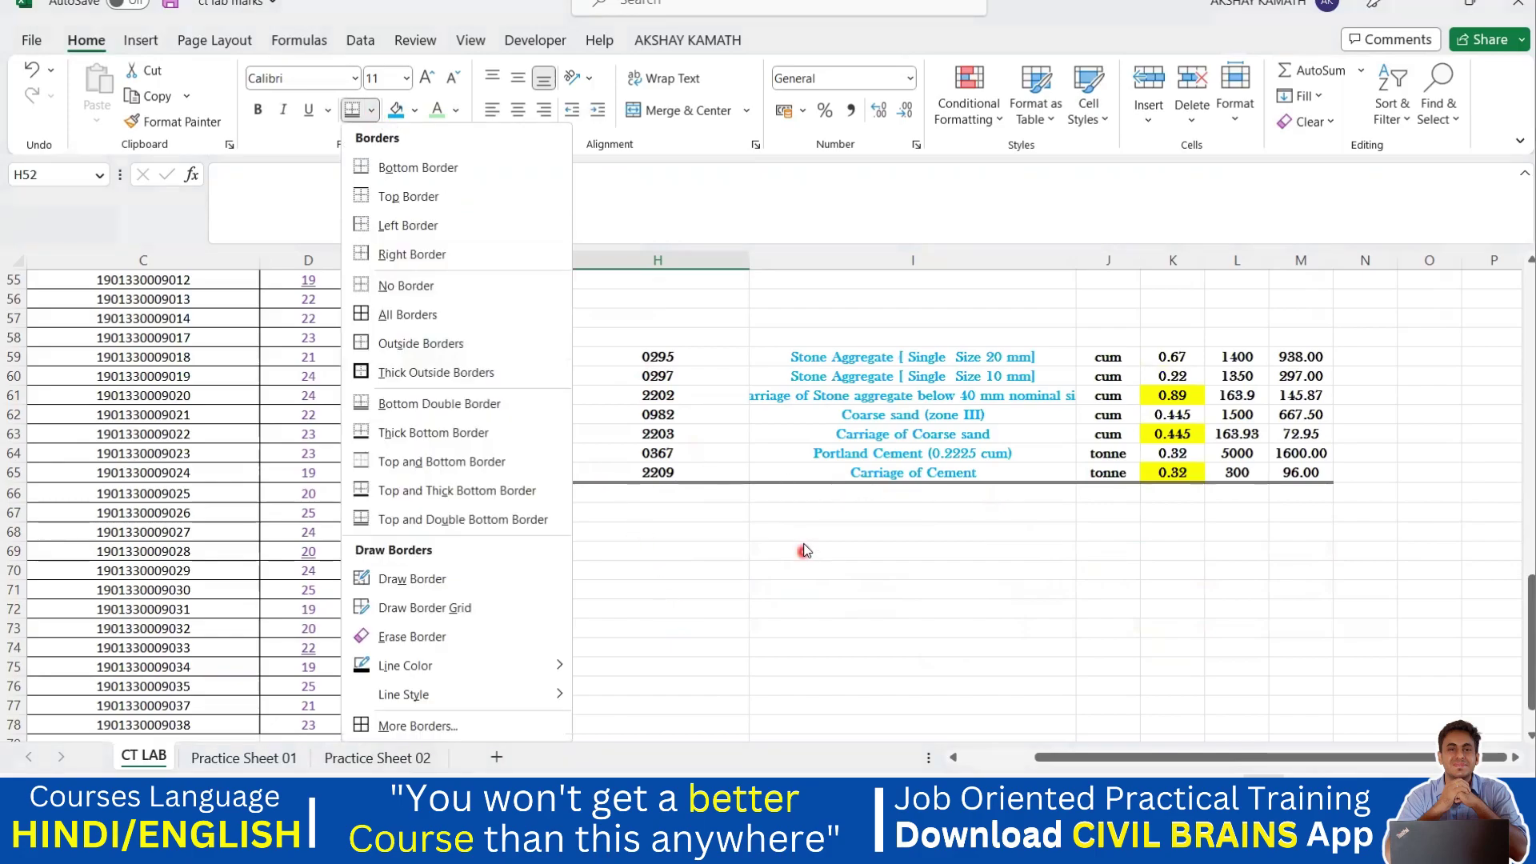
Switch to the Free Estimation Excel Sheet workbook and open the measurement sheet on the Wall Dado worksheet.
{"action": "left_click", "coordinate": [1037, 846]}
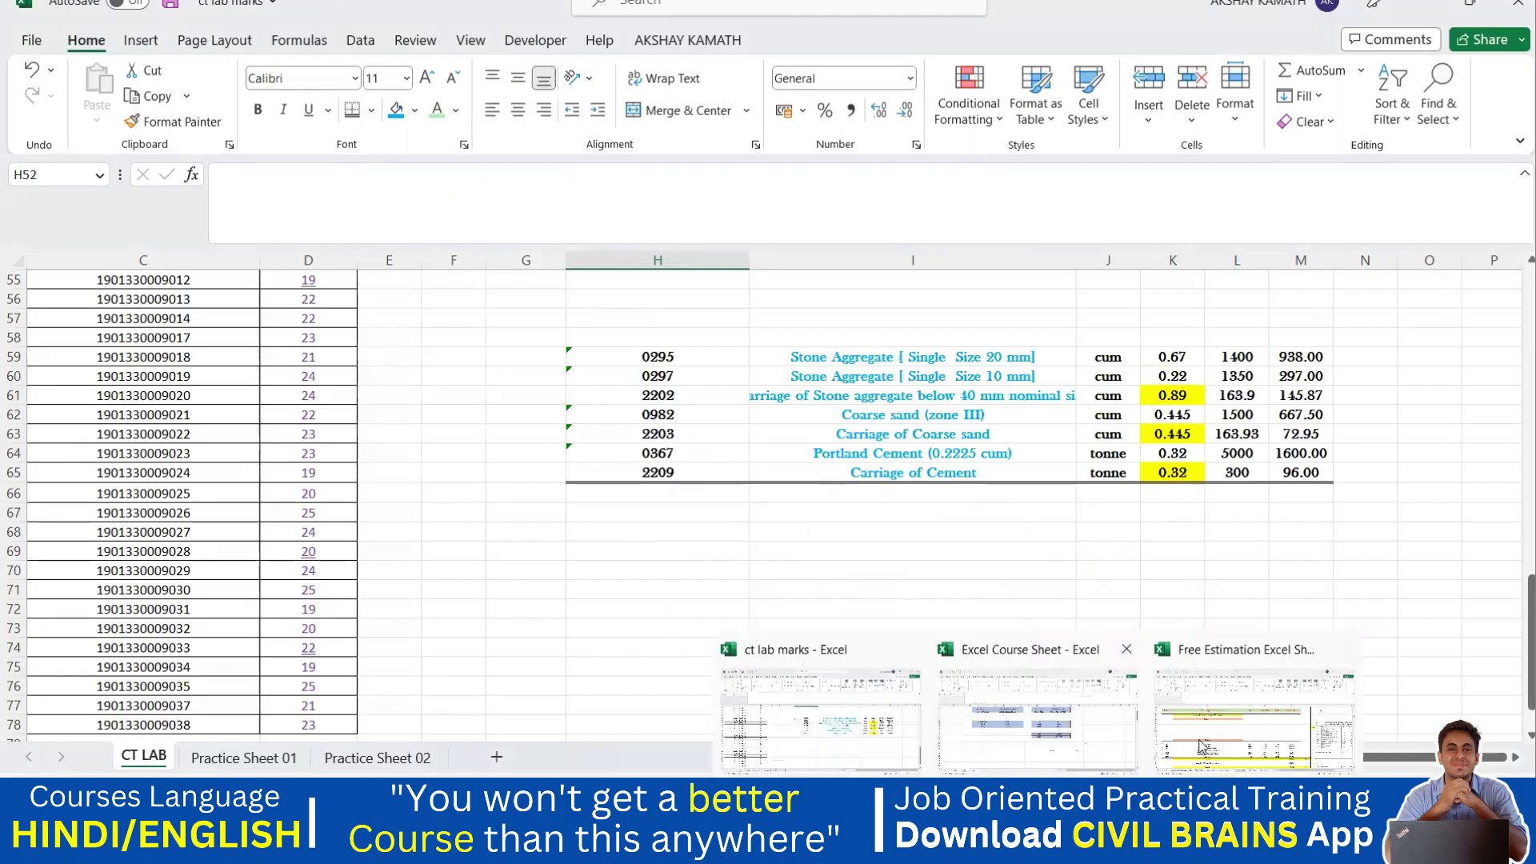
{"action": "left_click", "coordinate": [1200, 745]}
{"action": "scroll", "coordinate": [842, 648], "scroll_direction": "up", "scroll_amount": 6}
{"action": "scroll", "coordinate": [523, 729], "scroll_direction": "up", "scroll_amount": 6}
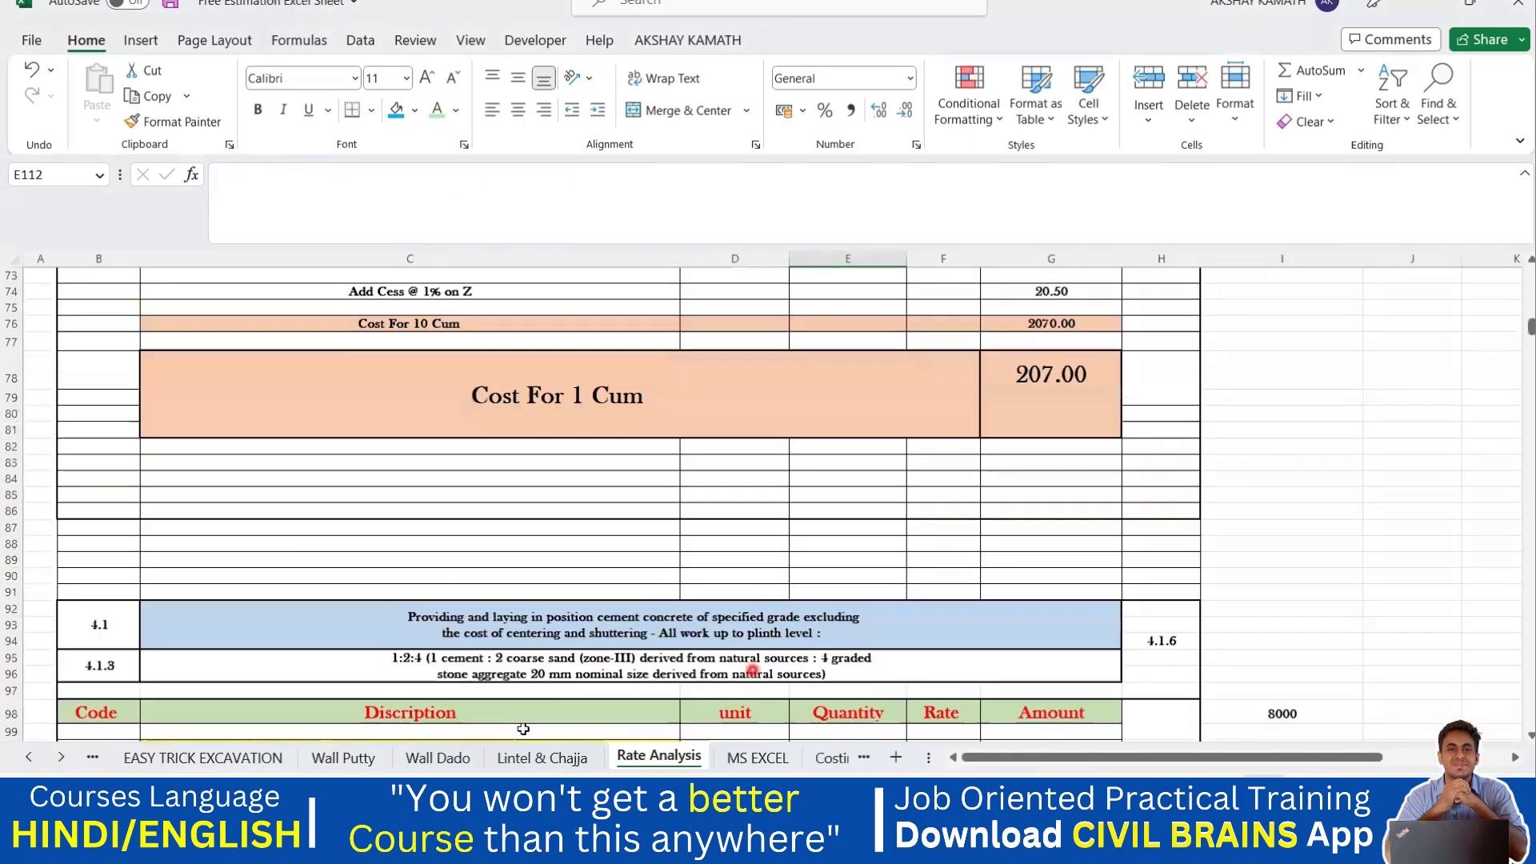
{"action": "left_click", "coordinate": [451, 757]}
{"action": "scroll", "coordinate": [551, 633], "scroll_direction": "up", "scroll_amount": 3}
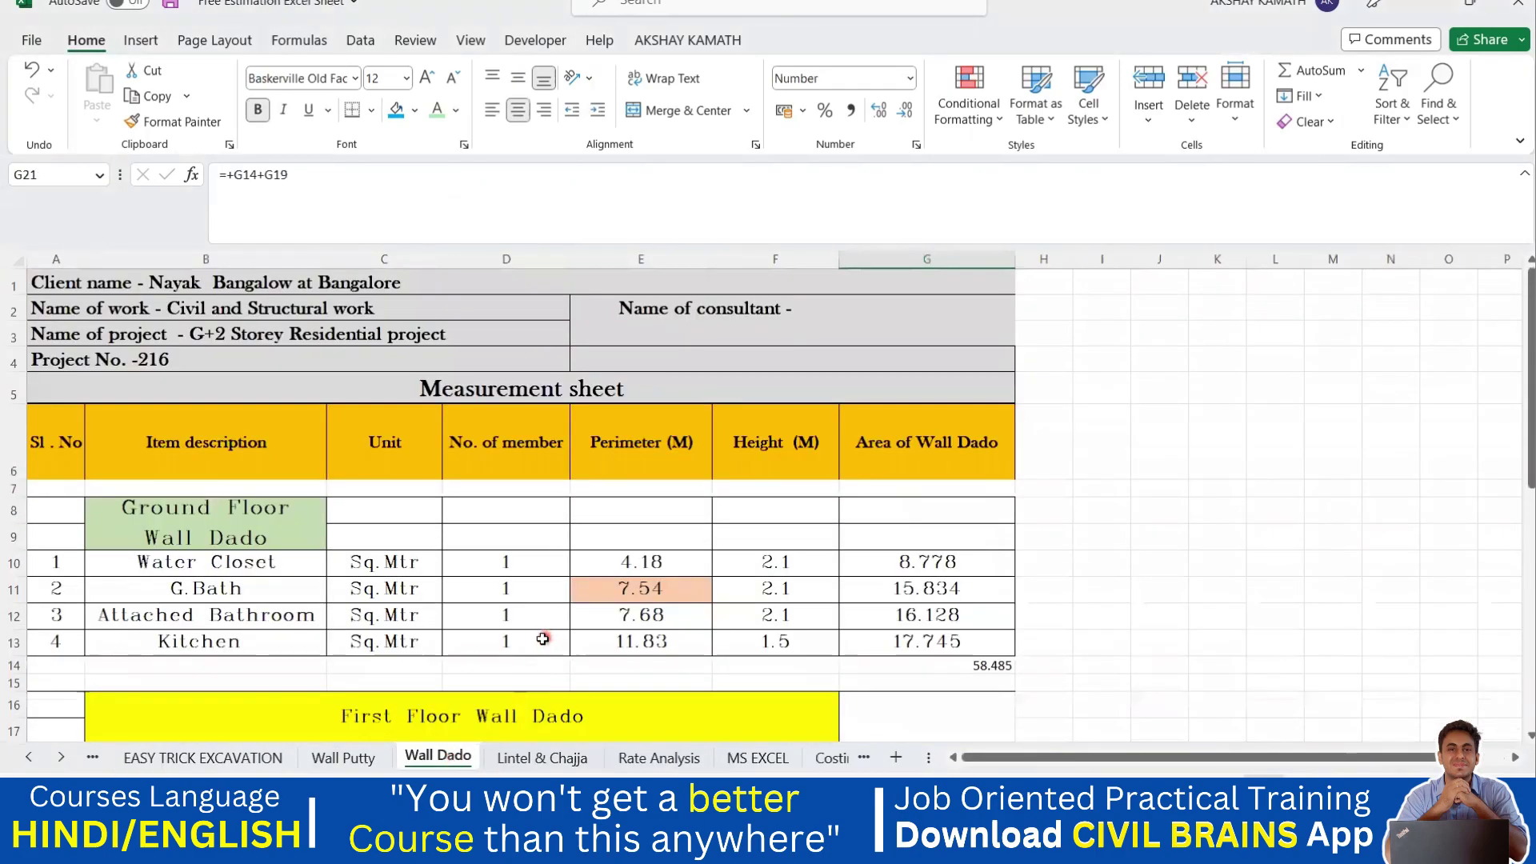
{"action": "scroll", "coordinate": [531, 634], "scroll_direction": "down", "scroll_amount": 1}
{"action": "scroll", "coordinate": [320, 637], "scroll_direction": "up", "scroll_amount": 1}
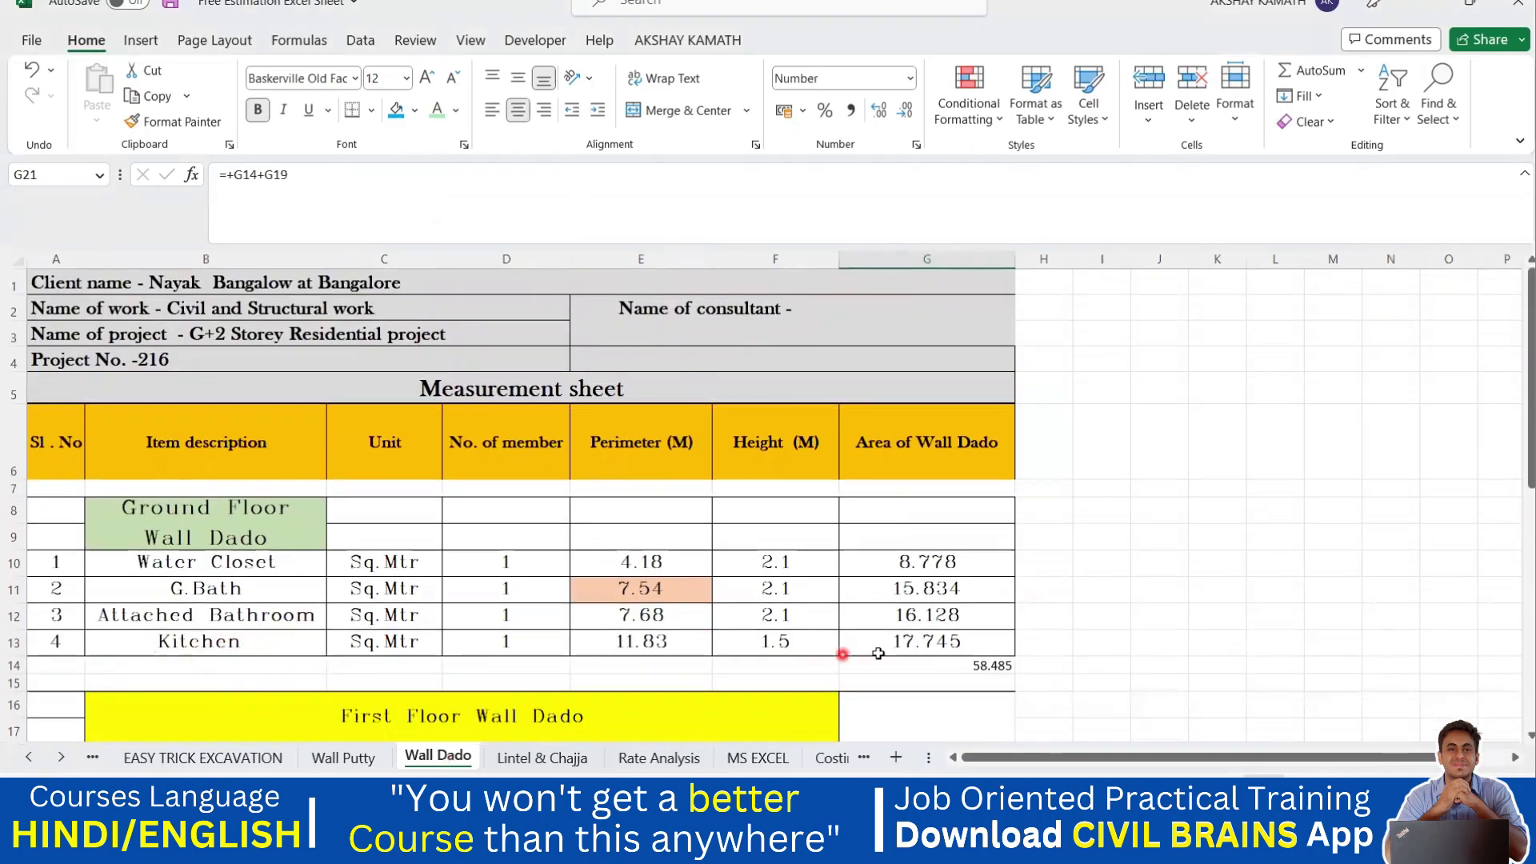
Apply a bottom double border to the Ground Floor Wall Dado rows A8:G13.
{"action": "left_click_drag", "start_coordinate": [64, 508], "coordinate": [950, 638]}
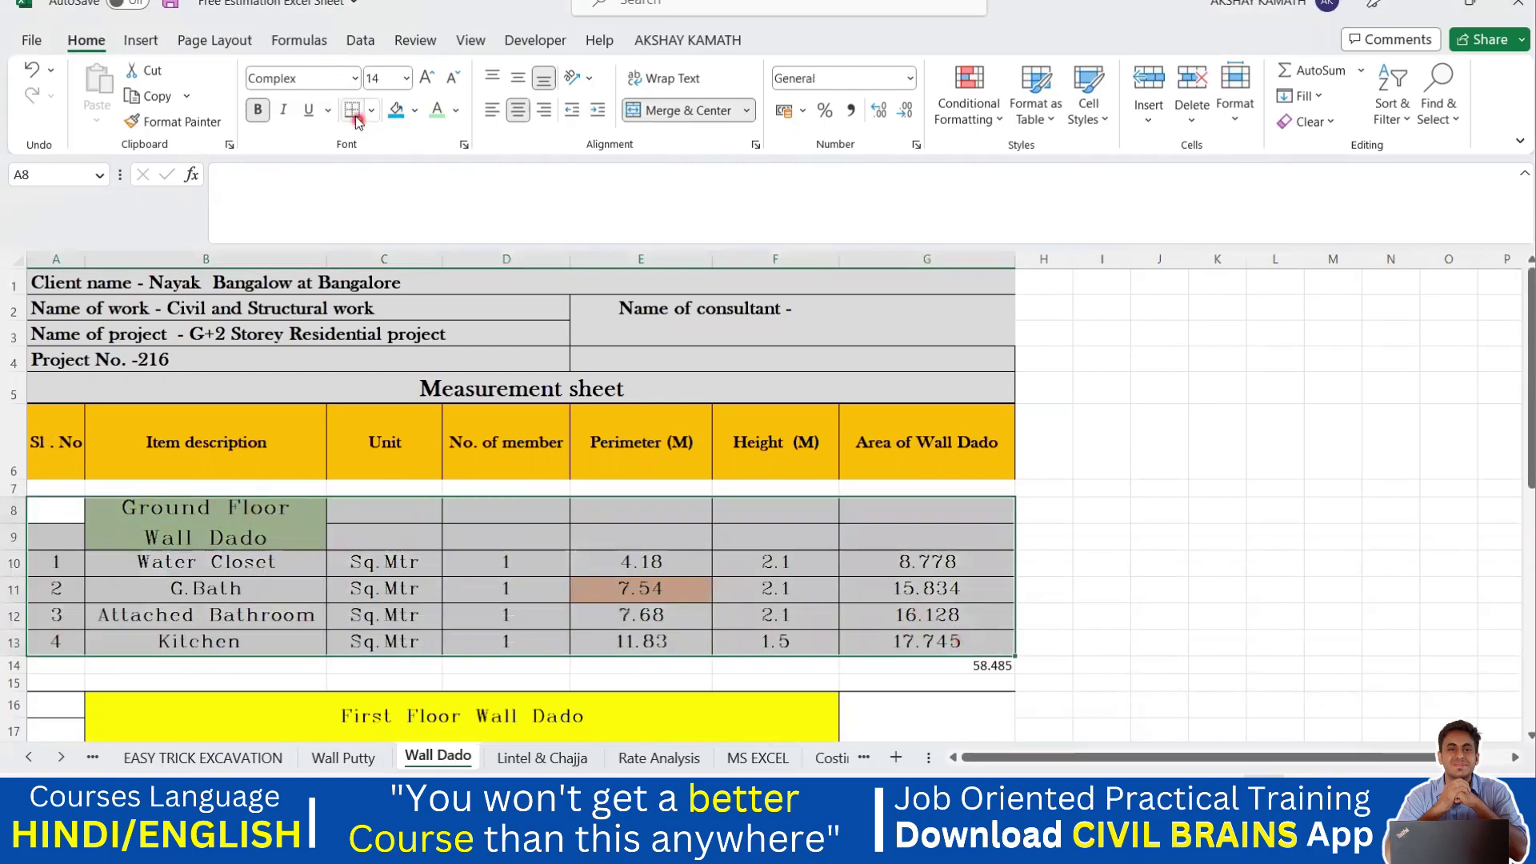
{"action": "left_click", "coordinate": [1230, 544]}
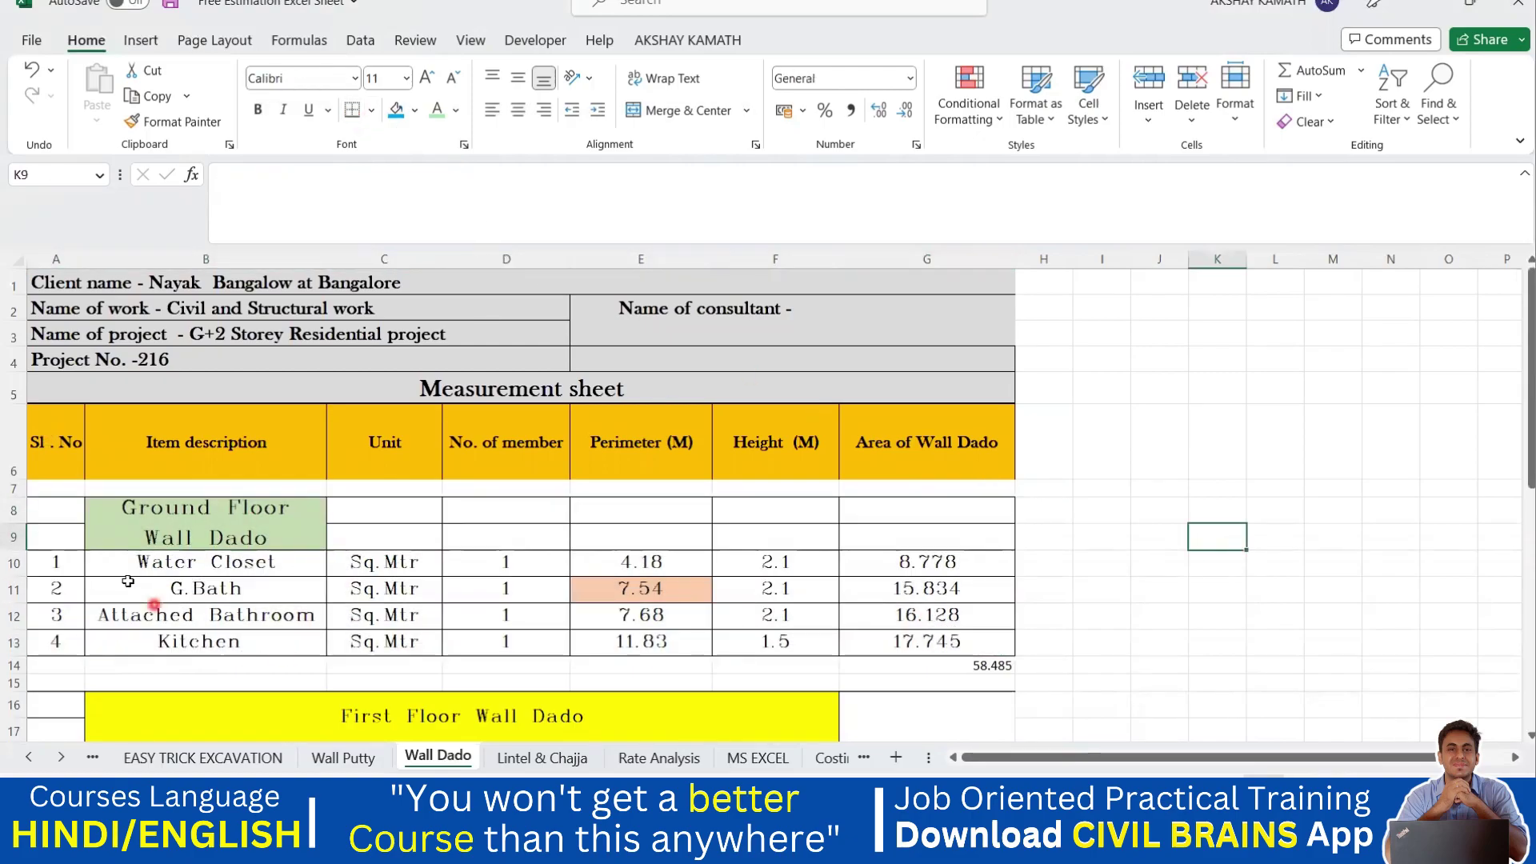
{"action": "left_click_drag", "start_coordinate": [51, 507], "coordinate": [984, 646]}
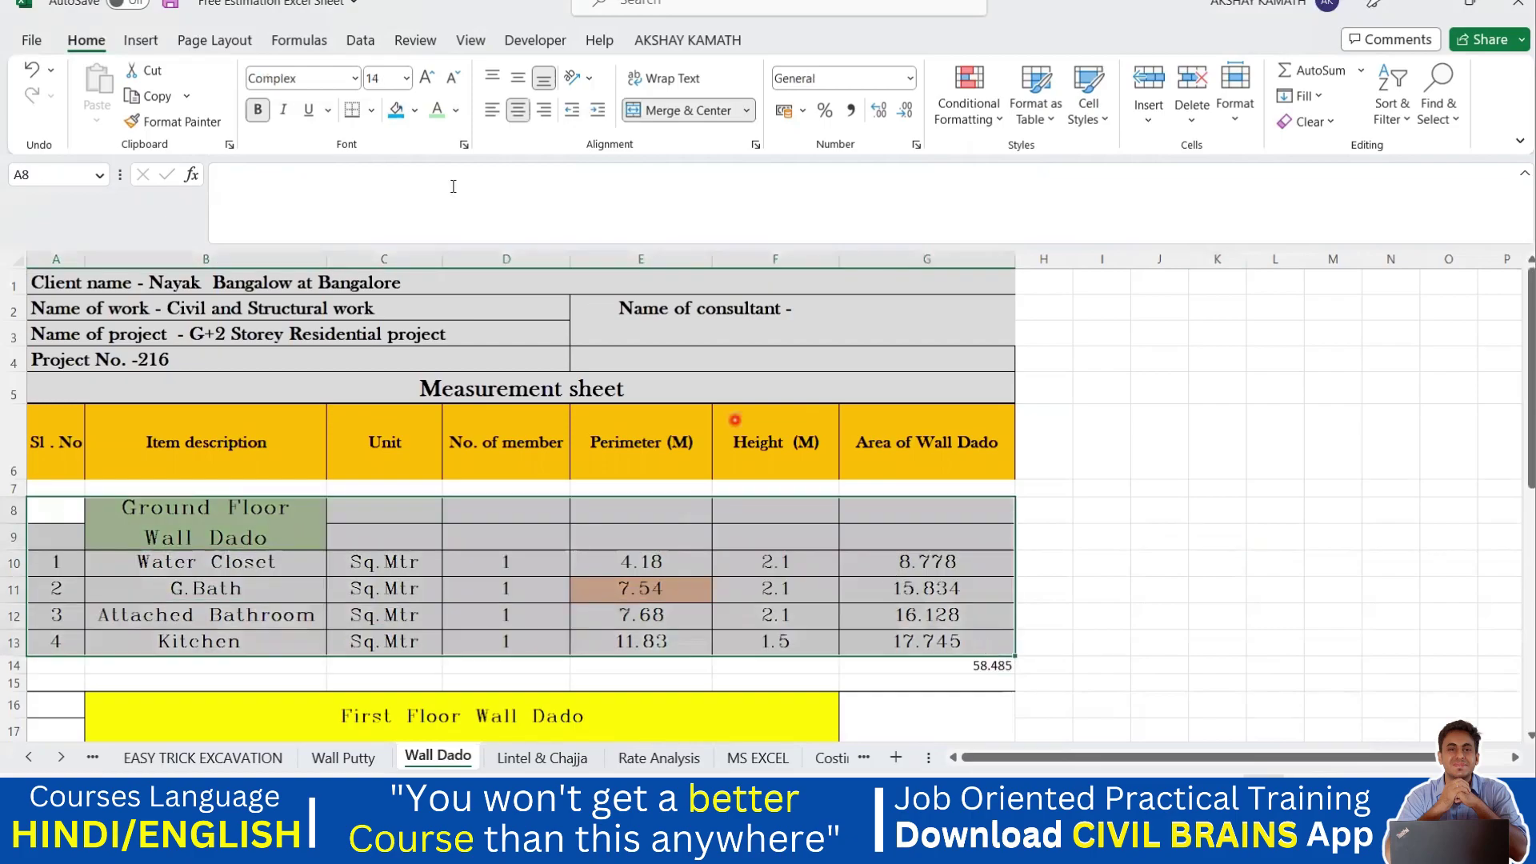
{"action": "left_click", "coordinate": [372, 110]}
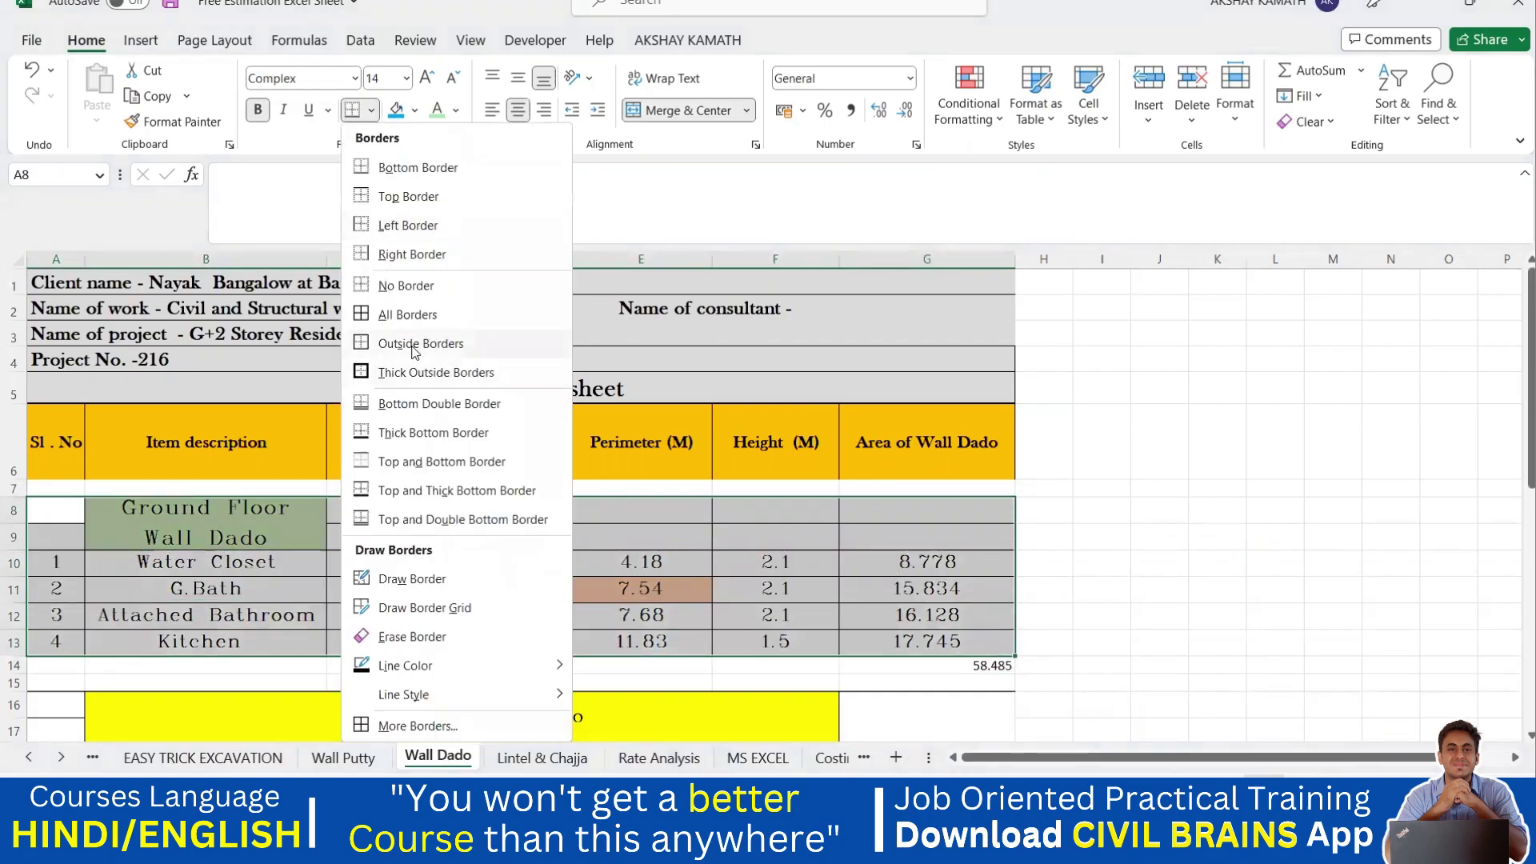
{"action": "left_click", "coordinate": [415, 404]}
{"action": "left_click", "coordinate": [1269, 612]}
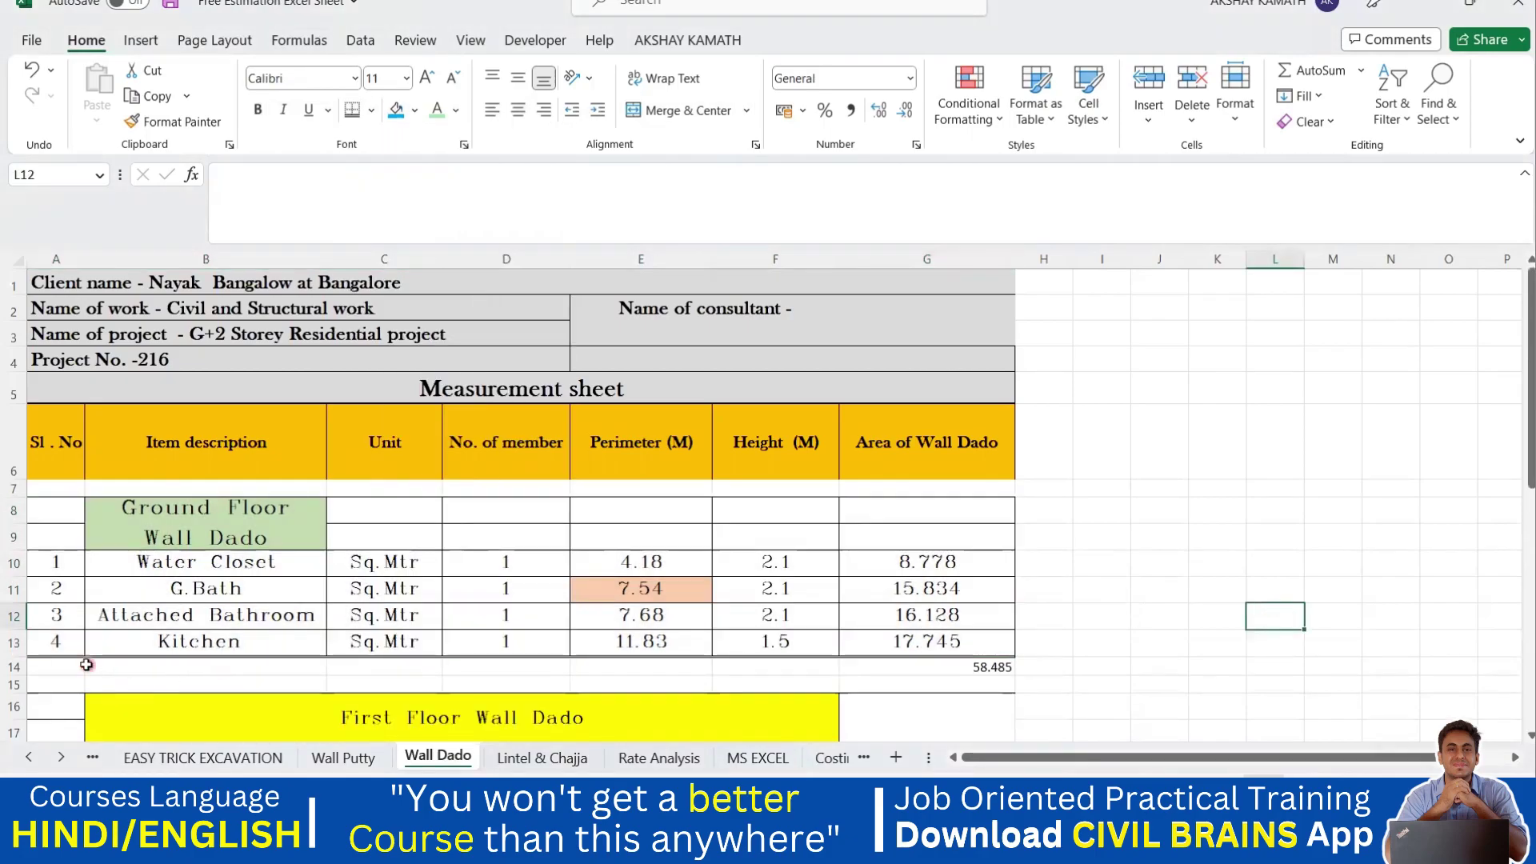
{"action": "scroll", "coordinate": [132, 412], "scroll_direction": "down", "scroll_amount": 2}
{"action": "scroll", "coordinate": [133, 412], "scroll_direction": "up", "scroll_amount": 2}
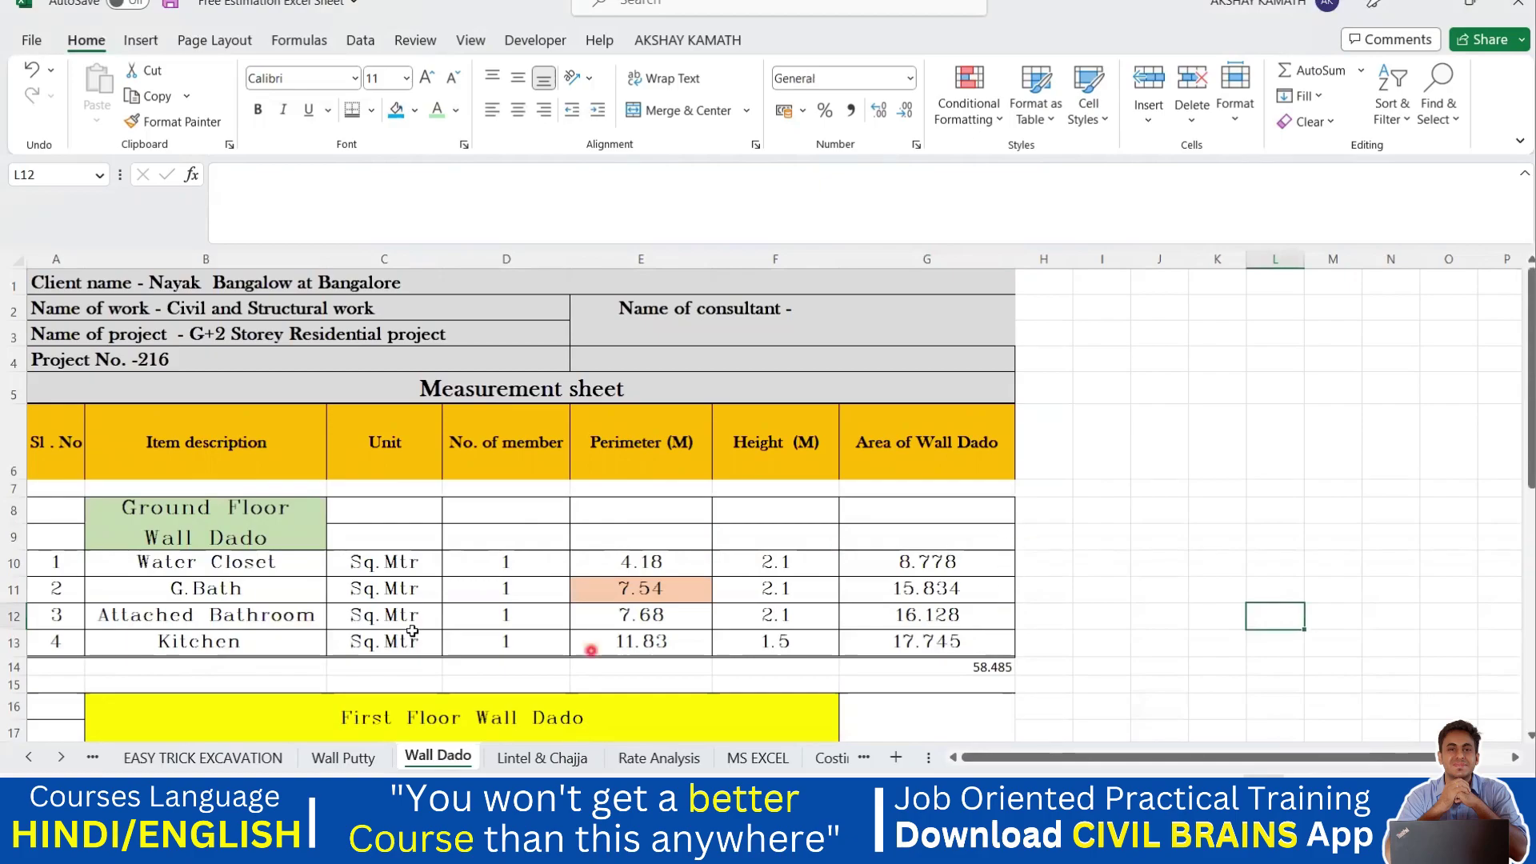
On the Wall Putty worksheet, apply a bottom double border to the first Deductions table B14:J21.
{"action": "scroll", "coordinate": [394, 560], "scroll_direction": "down", "scroll_amount": 3}
{"action": "left_click", "coordinate": [328, 757]}
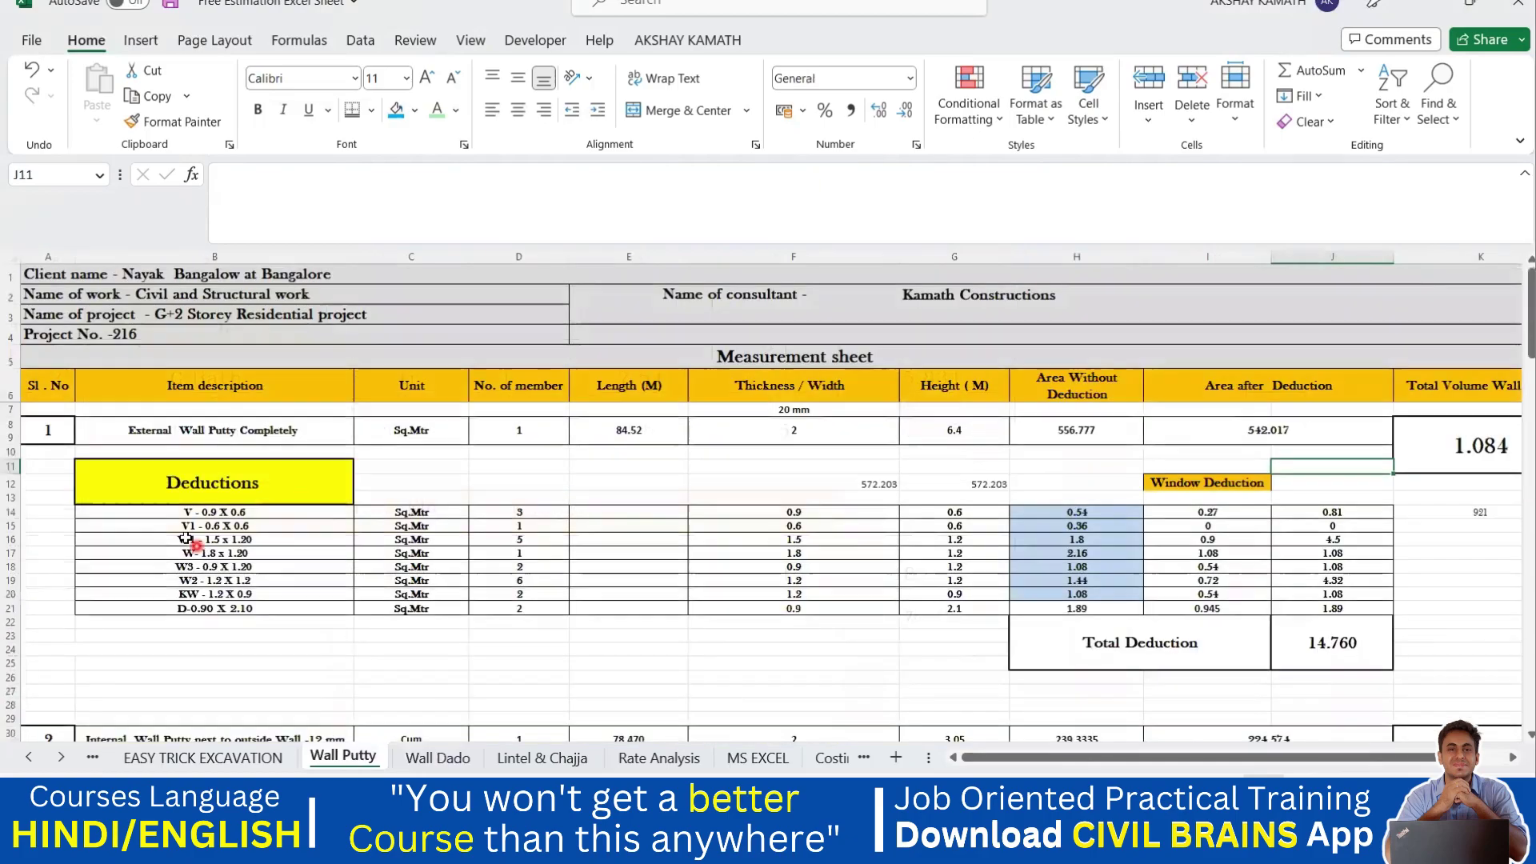
{"action": "left_click_drag", "start_coordinate": [164, 511], "coordinate": [393, 528]}
{"action": "left_click_drag", "start_coordinate": [1130, 591], "coordinate": [1359, 609]}
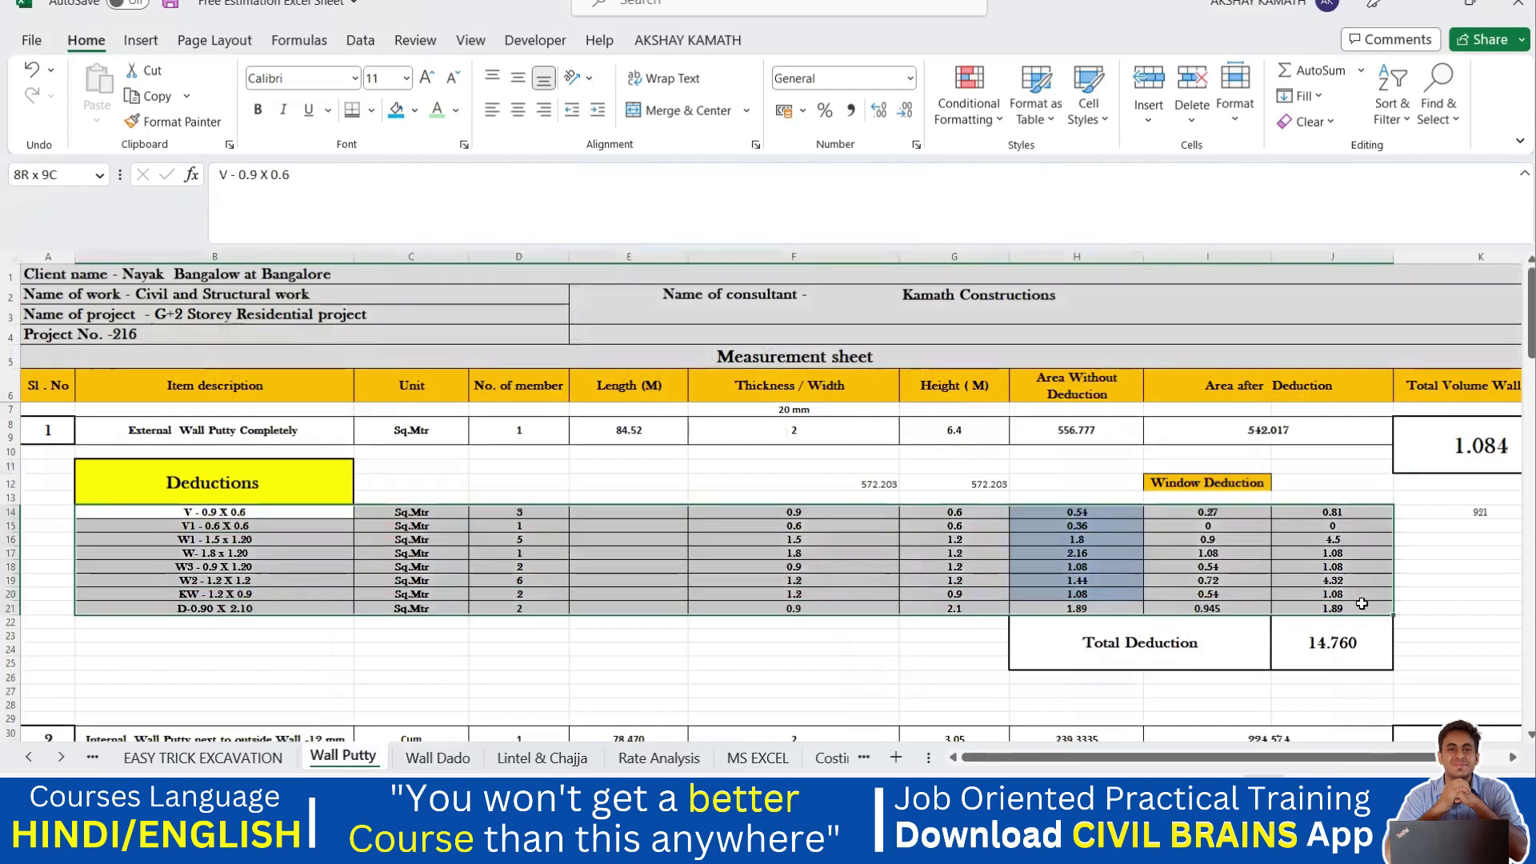
{"action": "left_click", "coordinate": [353, 110]}
{"action": "left_click", "coordinate": [547, 624]}
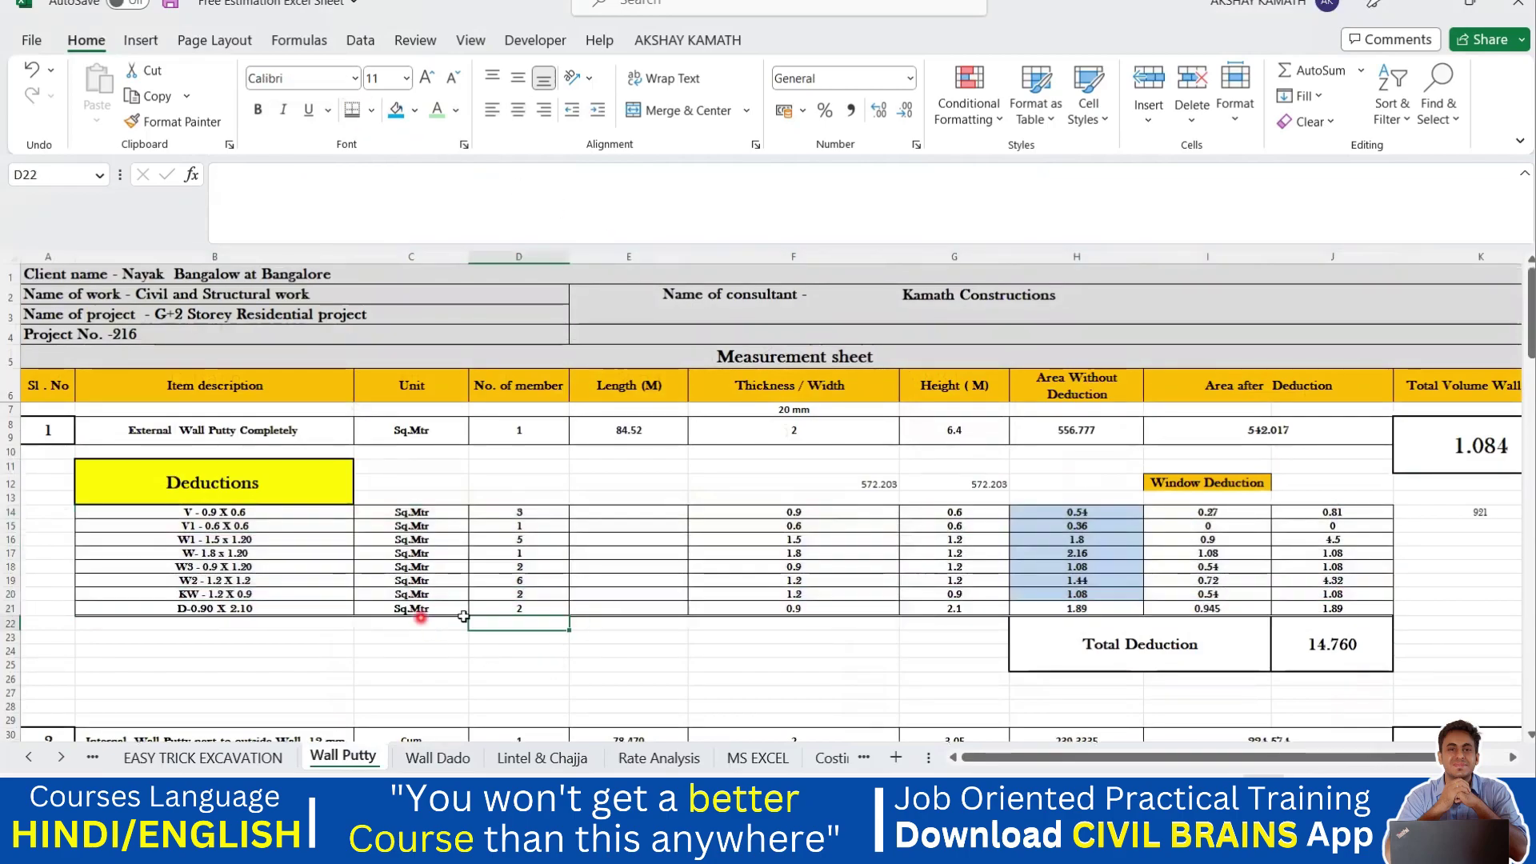
{"action": "left_click", "coordinate": [600, 664]}
{"action": "scroll", "coordinate": [555, 637], "scroll_direction": "down", "scroll_amount": 3}
{"action": "scroll", "coordinate": [563, 621], "scroll_direction": "down", "scroll_amount": 1}
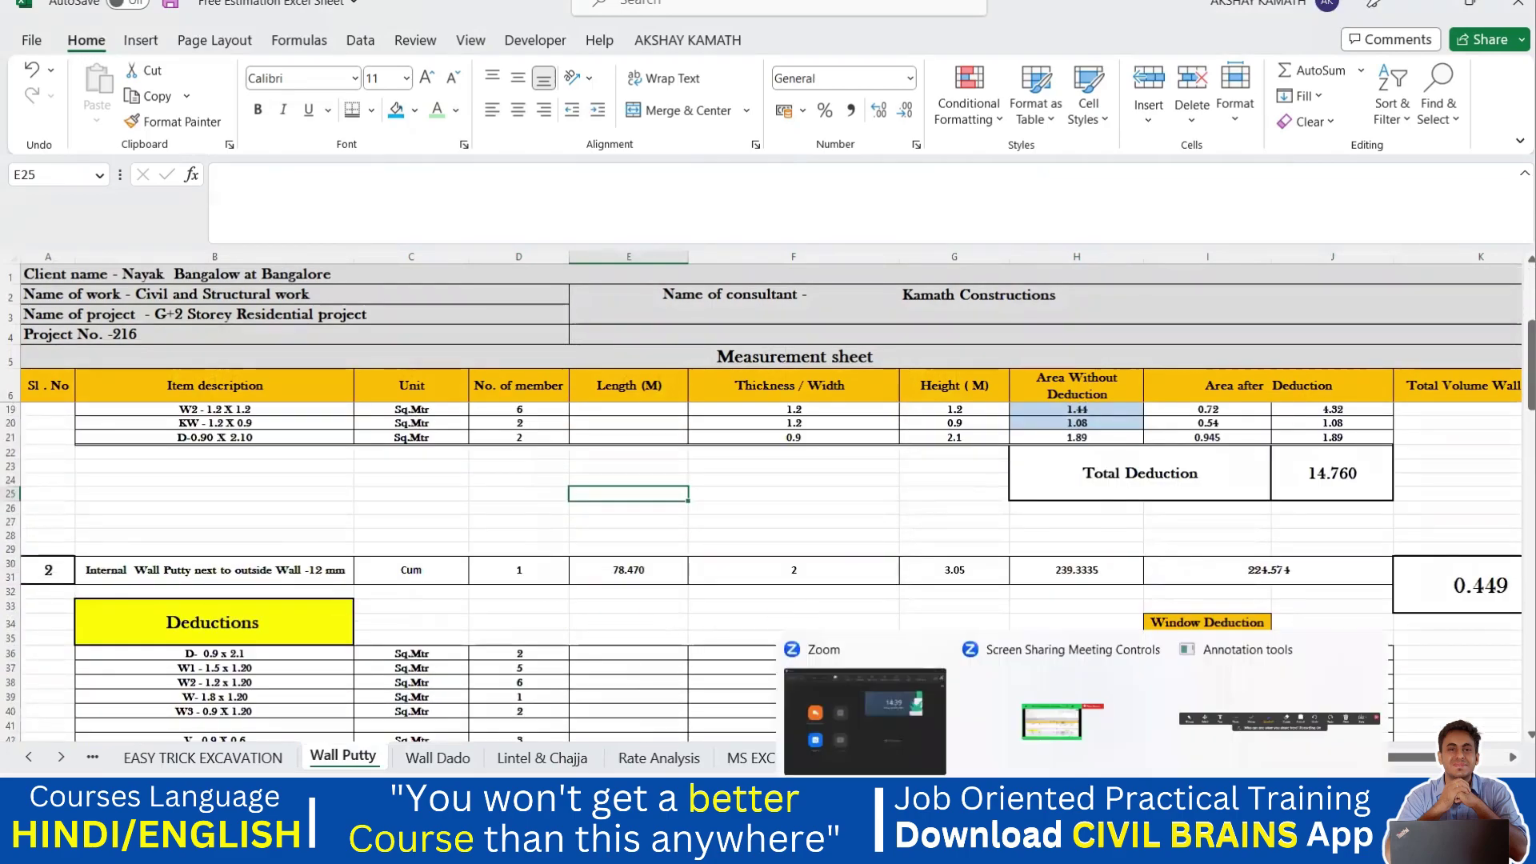
Switch to the ct lab marks workbook.
{"action": "mouse_move", "coordinate": [1048, 844]}
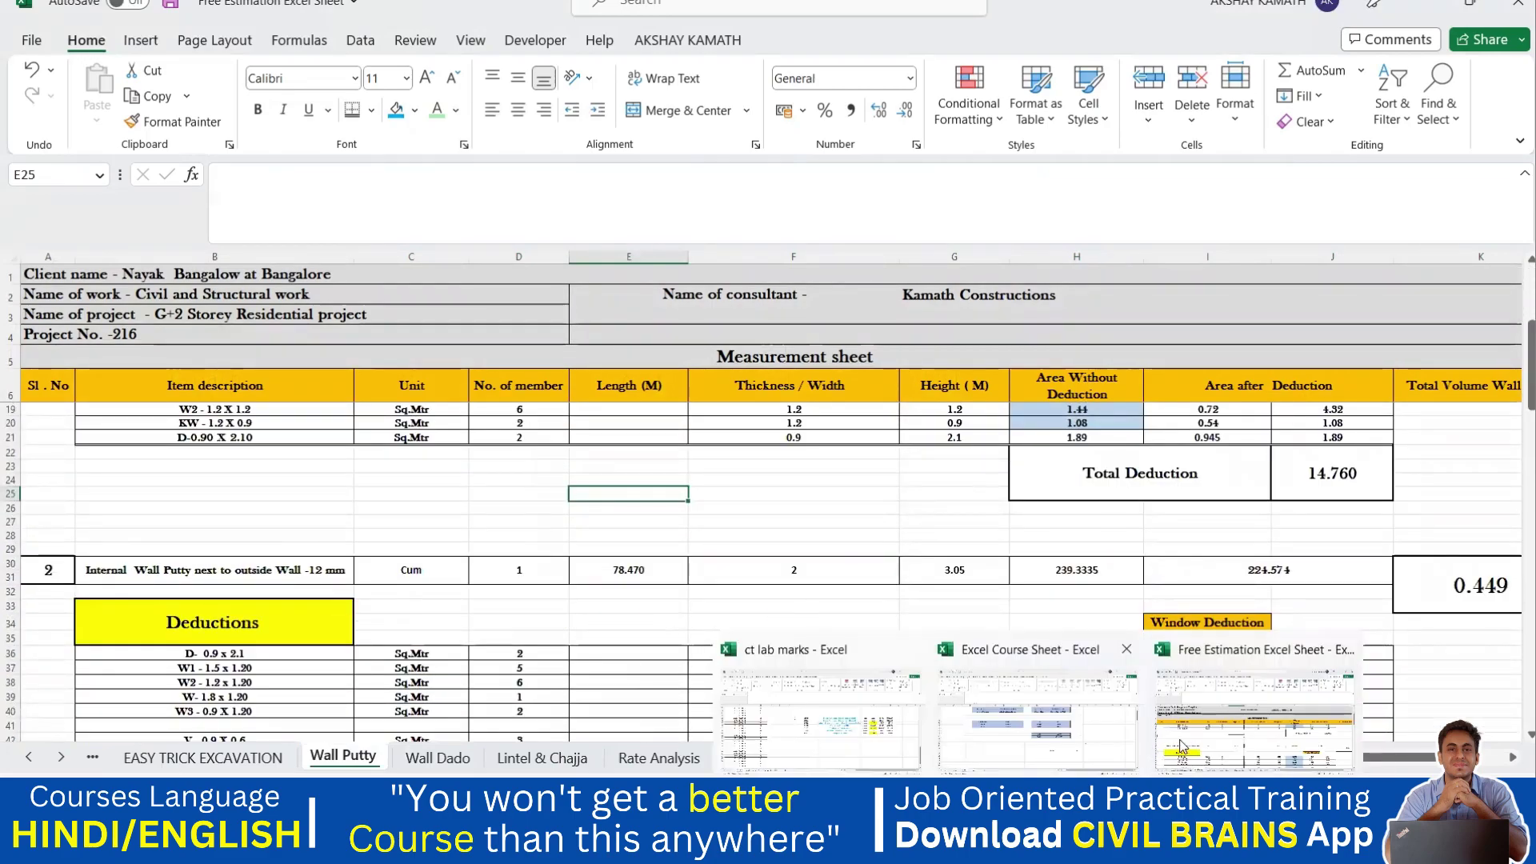
{"action": "left_click", "coordinate": [918, 725]}
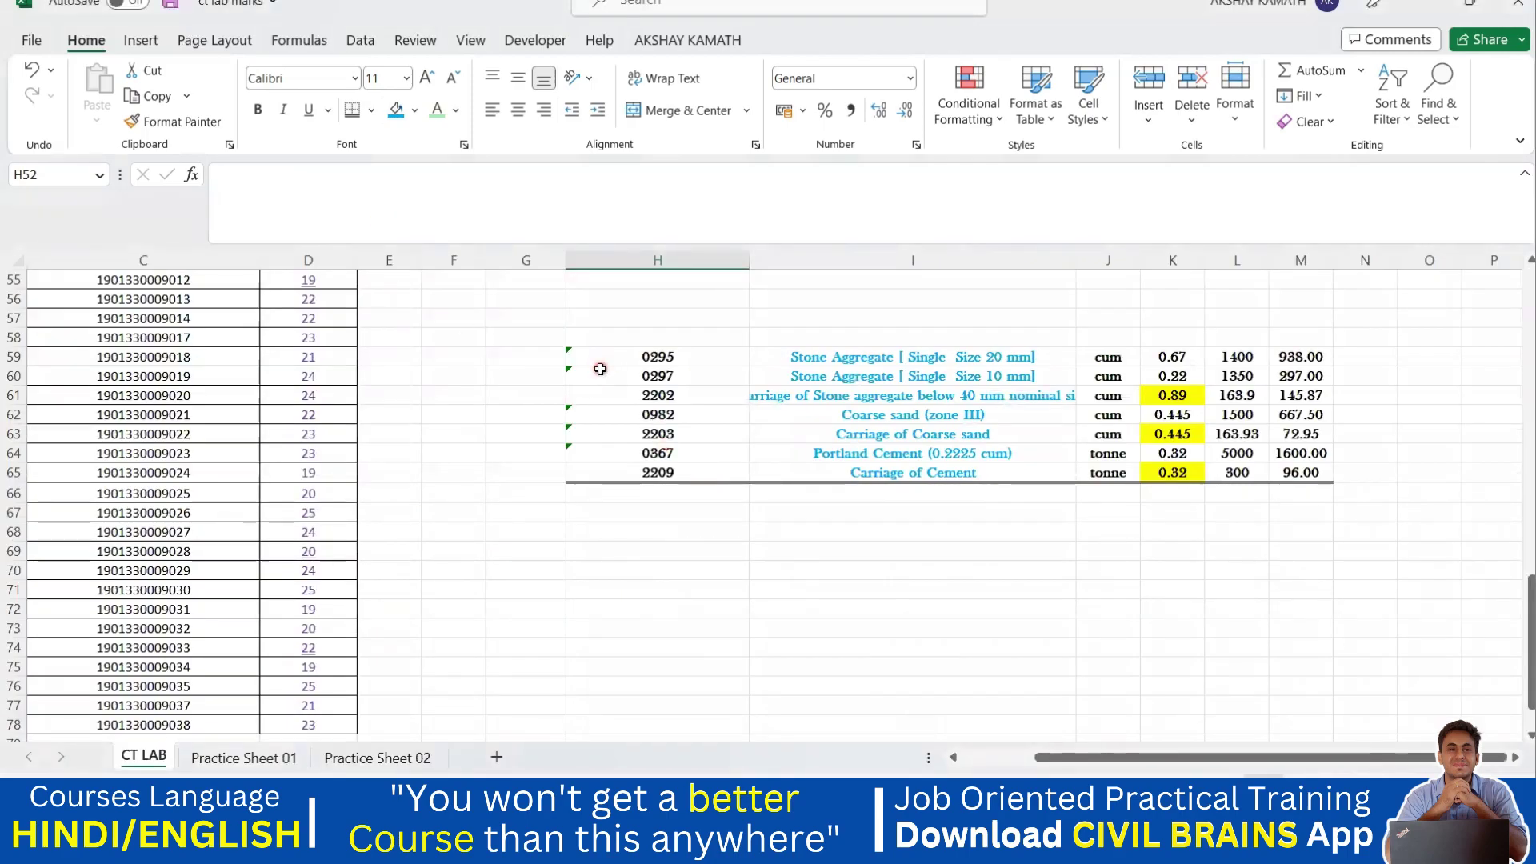
{"action": "key", "text": "alt+Tab"}
{"action": "mouse_move", "coordinate": [1048, 844]}
{"action": "left_click", "coordinate": [841, 684]}
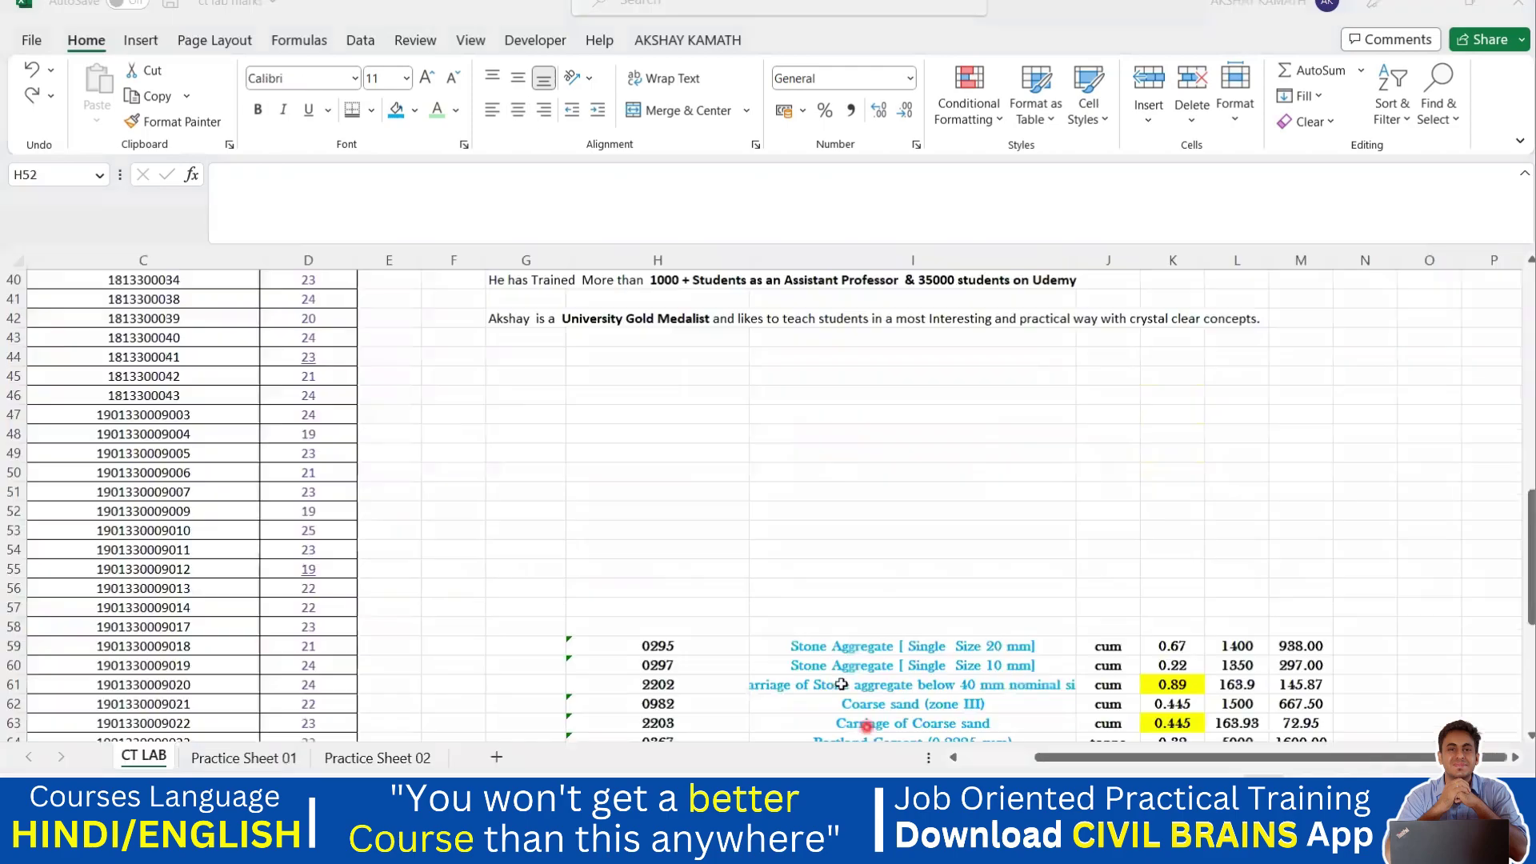
Apply a thick bottom border to the material table H59:M65 on the CT LAB worksheet.
{"action": "scroll", "coordinate": [816, 621], "scroll_direction": "down", "scroll_amount": 2}
{"action": "left_click_drag", "start_coordinate": [600, 528], "coordinate": [1094, 570]}
{"action": "left_click_drag", "start_coordinate": [1253, 618], "coordinate": [1315, 649]}
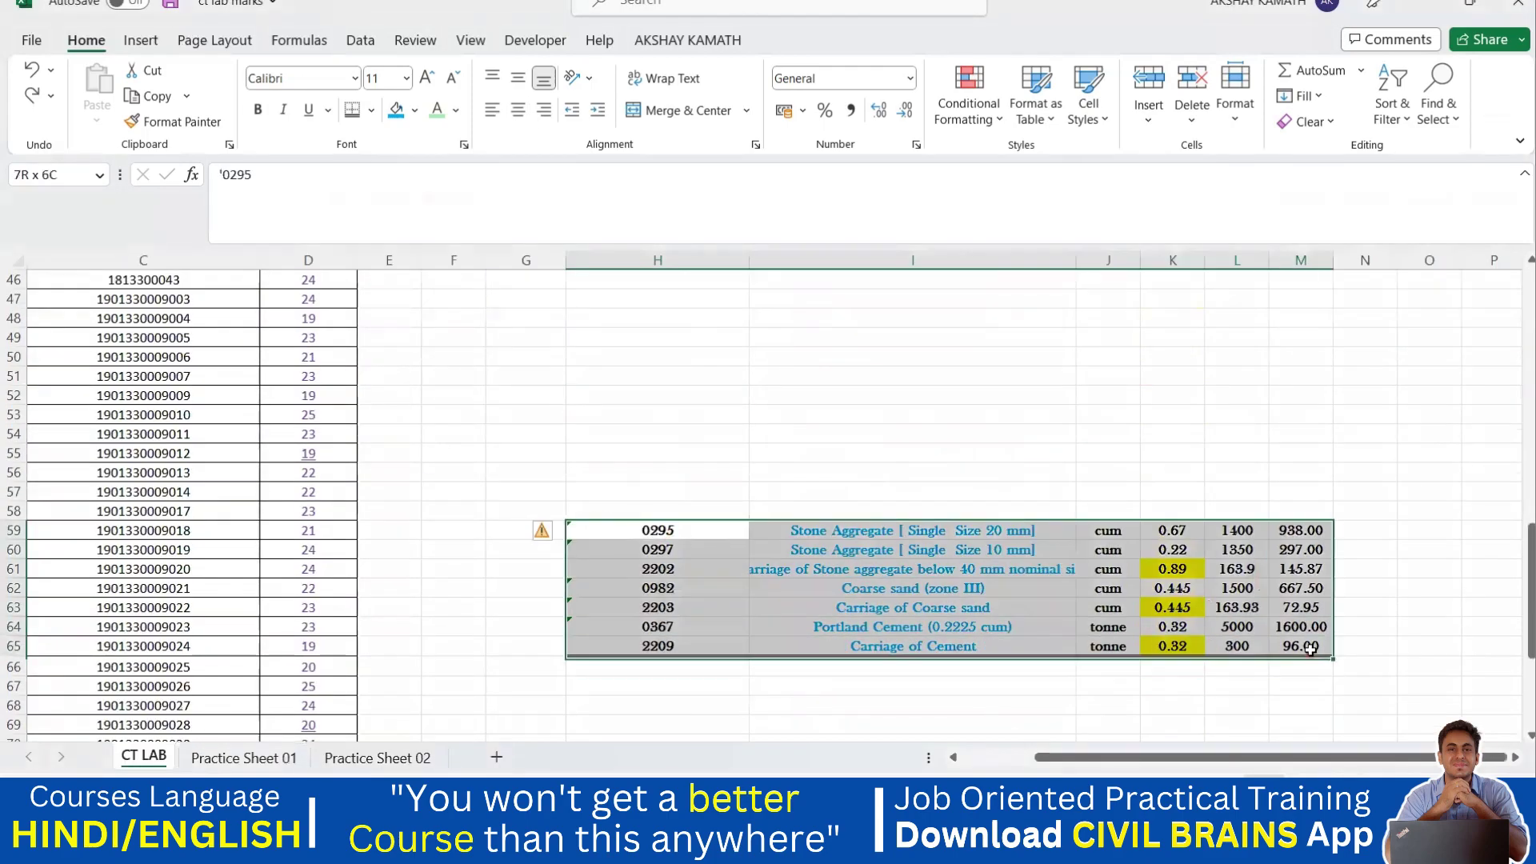
{"action": "left_click", "coordinate": [377, 111]}
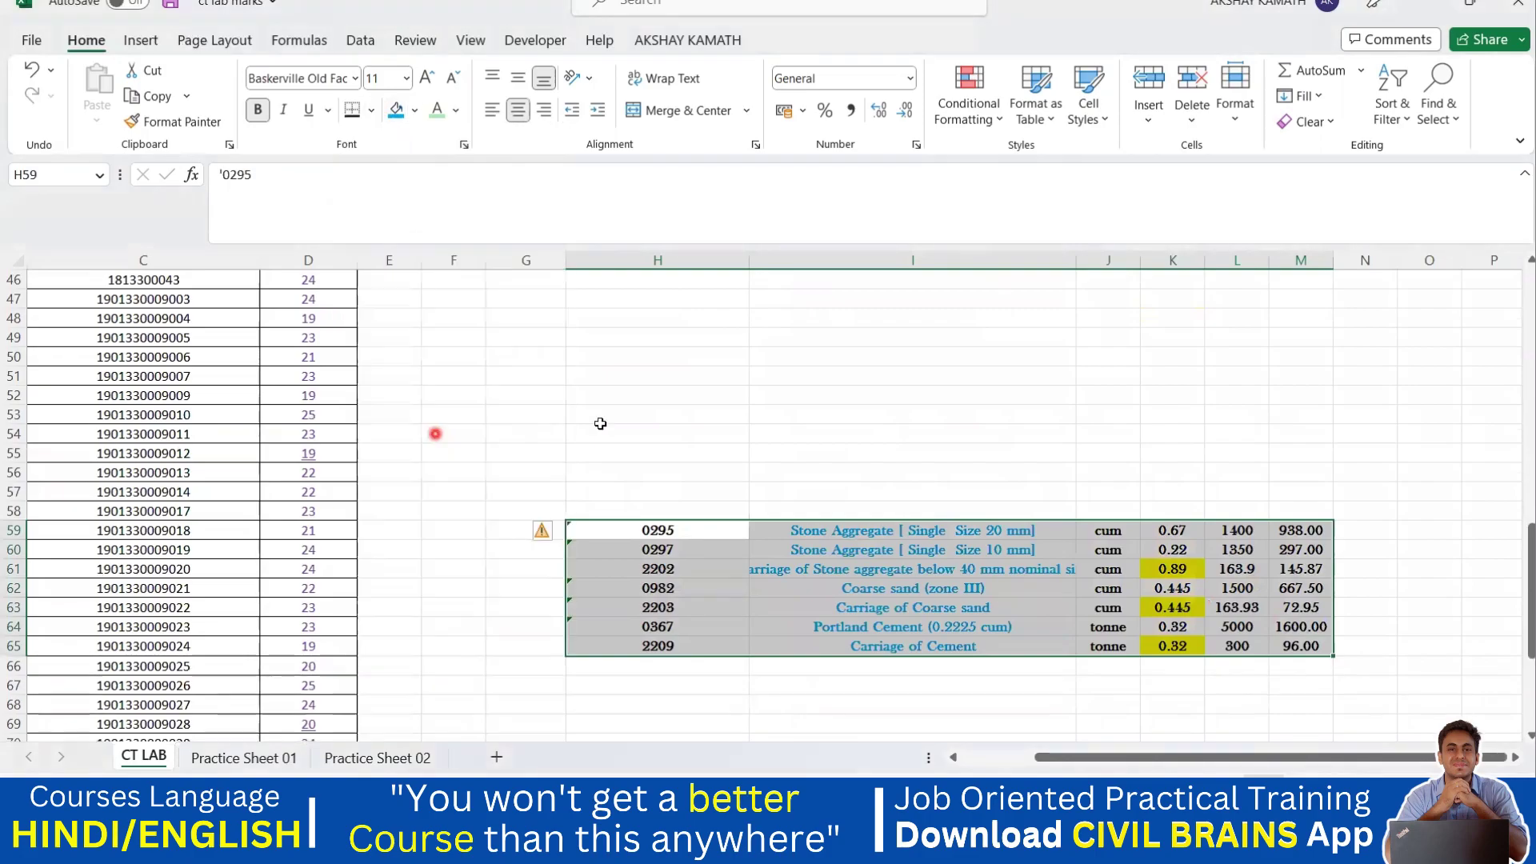
{"action": "left_click", "coordinate": [555, 432]}
{"action": "left_click", "coordinate": [608, 414]}
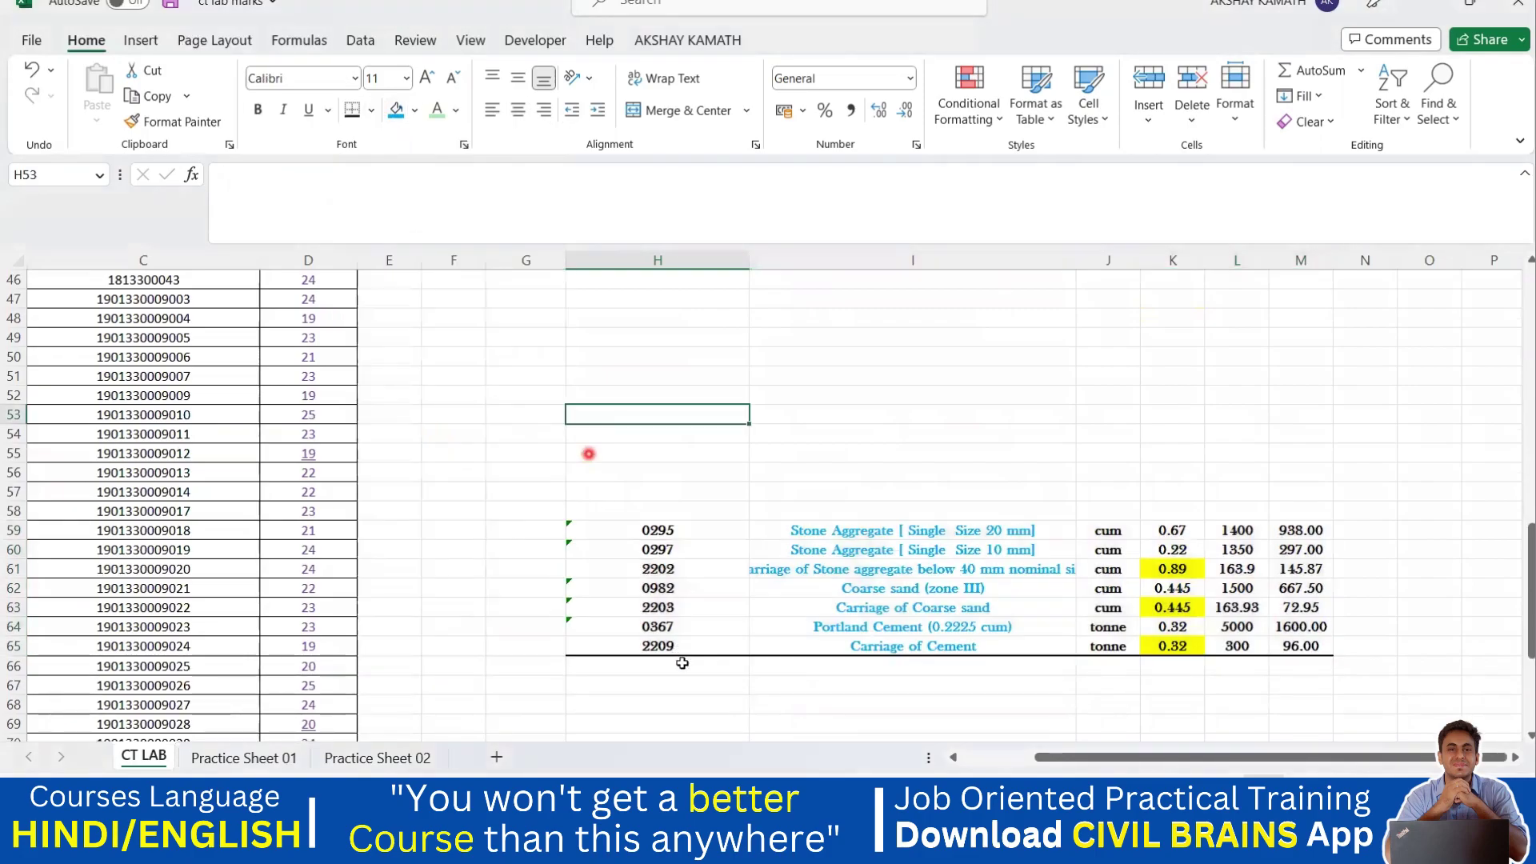
{"action": "left_click", "coordinate": [371, 111]}
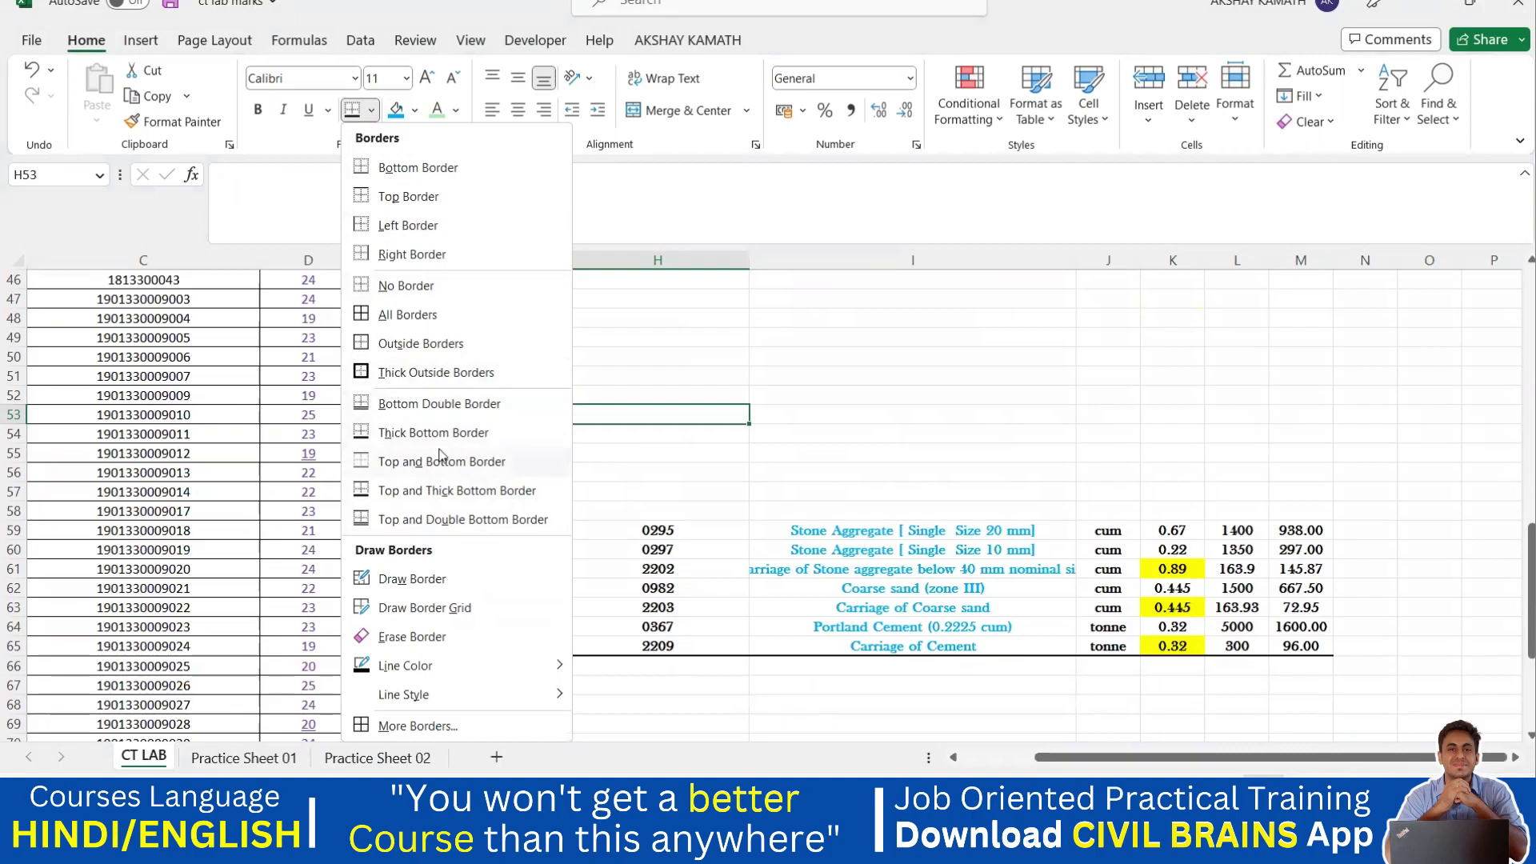
{"action": "left_click", "coordinate": [668, 464]}
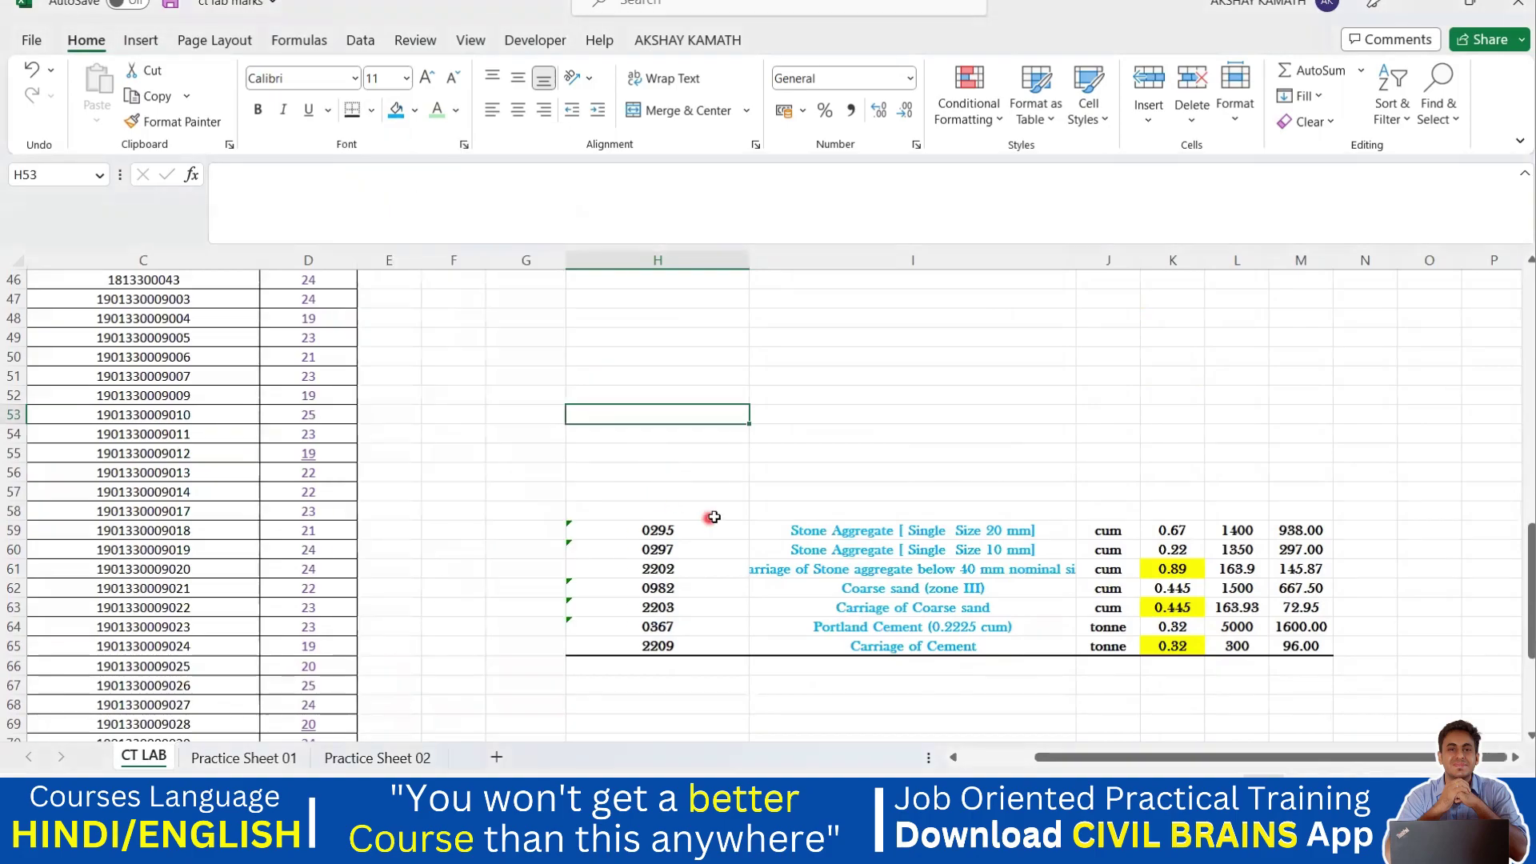
Apply all borders to the empty range C82:I91 below the marks list and undo them.
{"action": "scroll", "coordinate": [671, 496], "scroll_direction": "down", "scroll_amount": 5}
{"action": "left_click_drag", "start_coordinate": [1036, 758], "coordinate": [938, 757]}
{"action": "scroll", "coordinate": [612, 587], "scroll_direction": "up", "scroll_amount": 10}
{"action": "scroll", "coordinate": [658, 524], "scroll_direction": "down", "scroll_amount": 13}
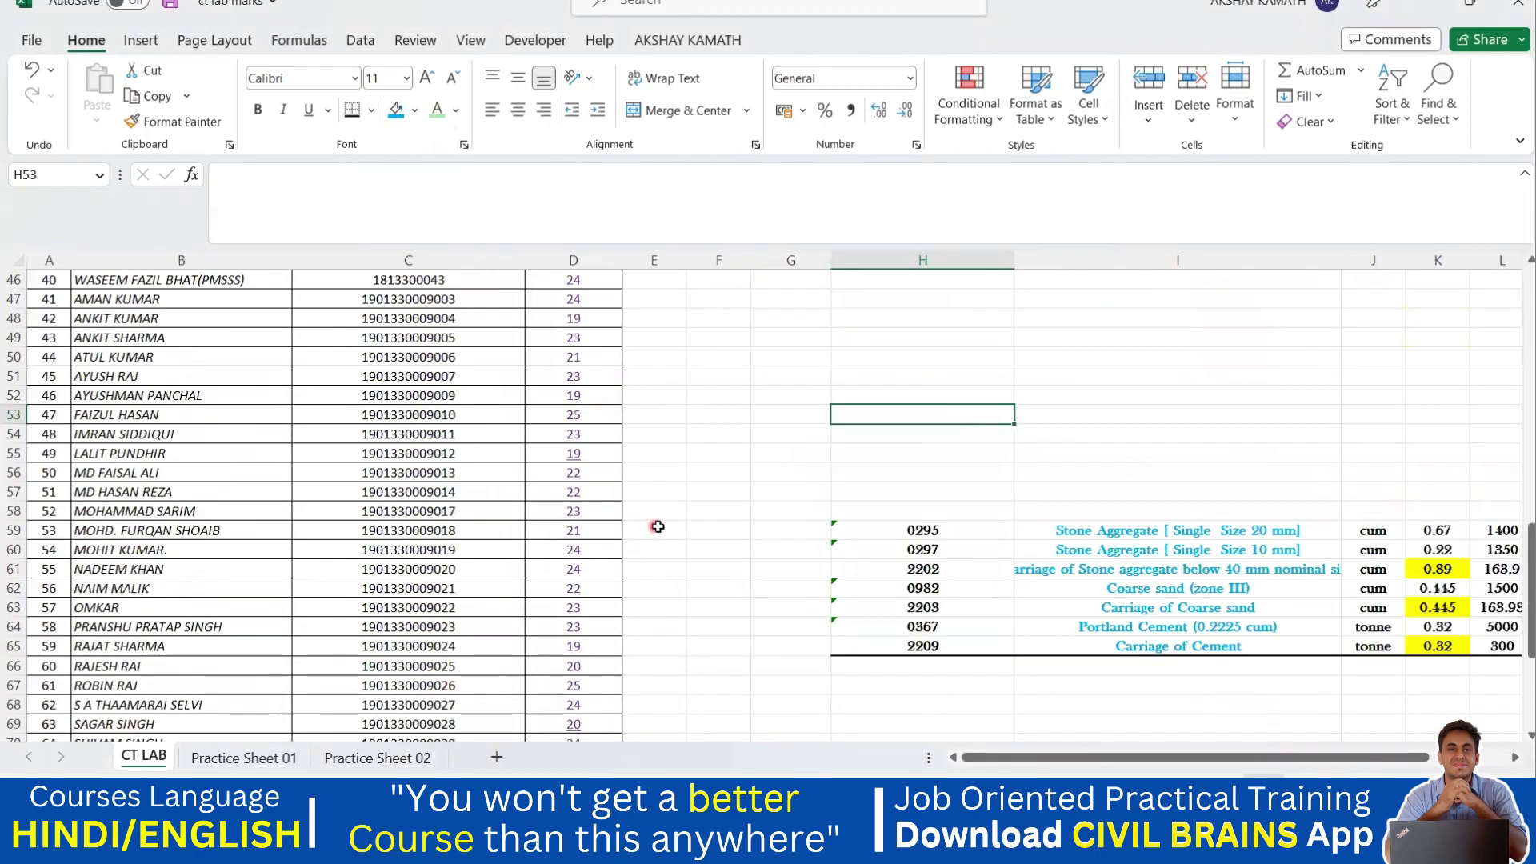
{"action": "left_click_drag", "start_coordinate": [486, 511], "coordinate": [1280, 685]}
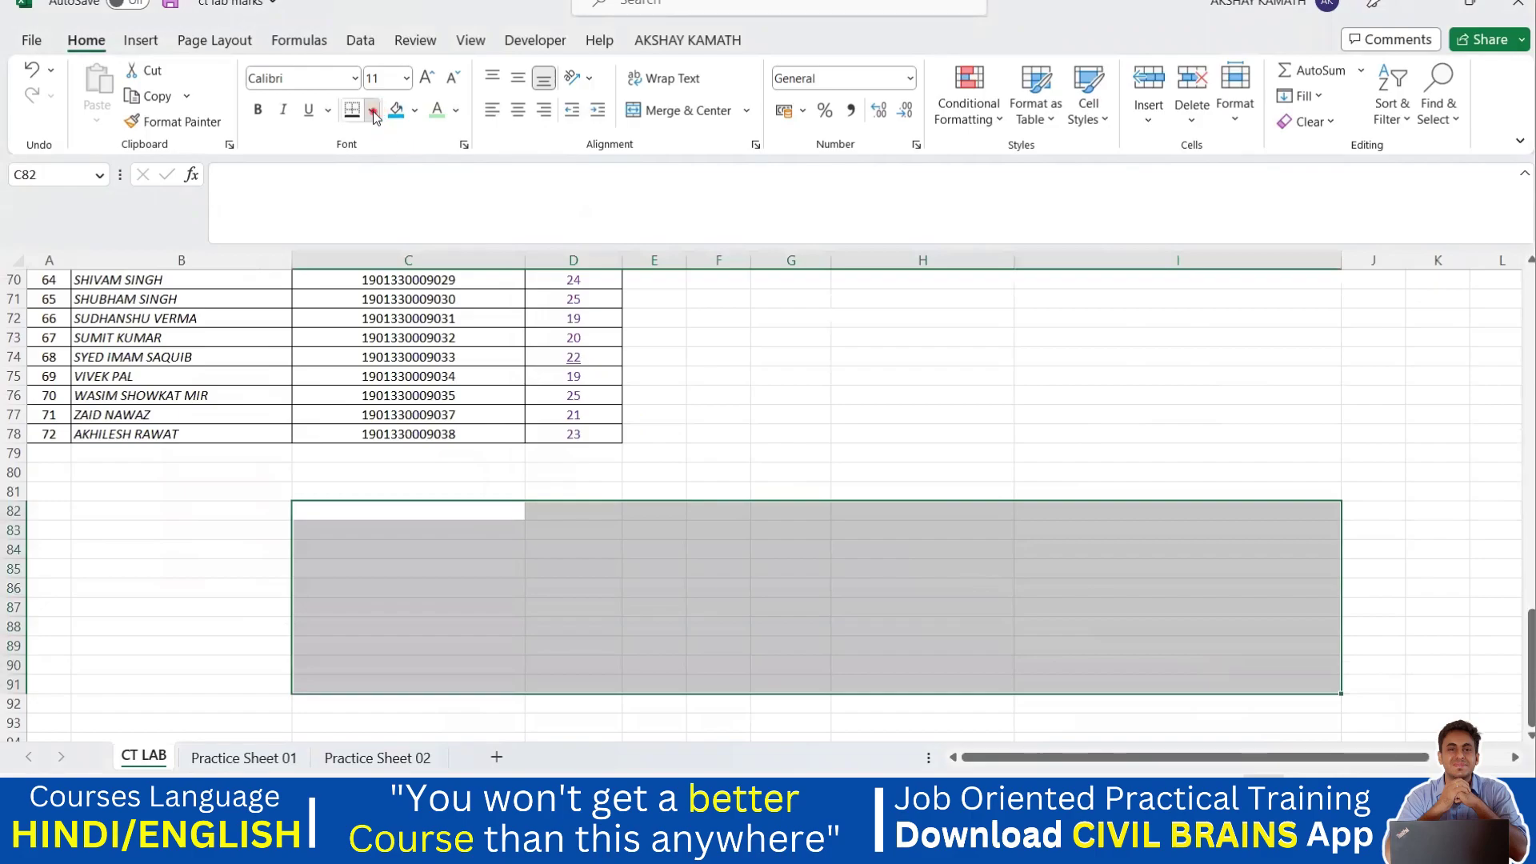
{"action": "left_click", "coordinate": [373, 111]}
{"action": "left_click", "coordinate": [404, 312]}
{"action": "left_click", "coordinate": [702, 608]}
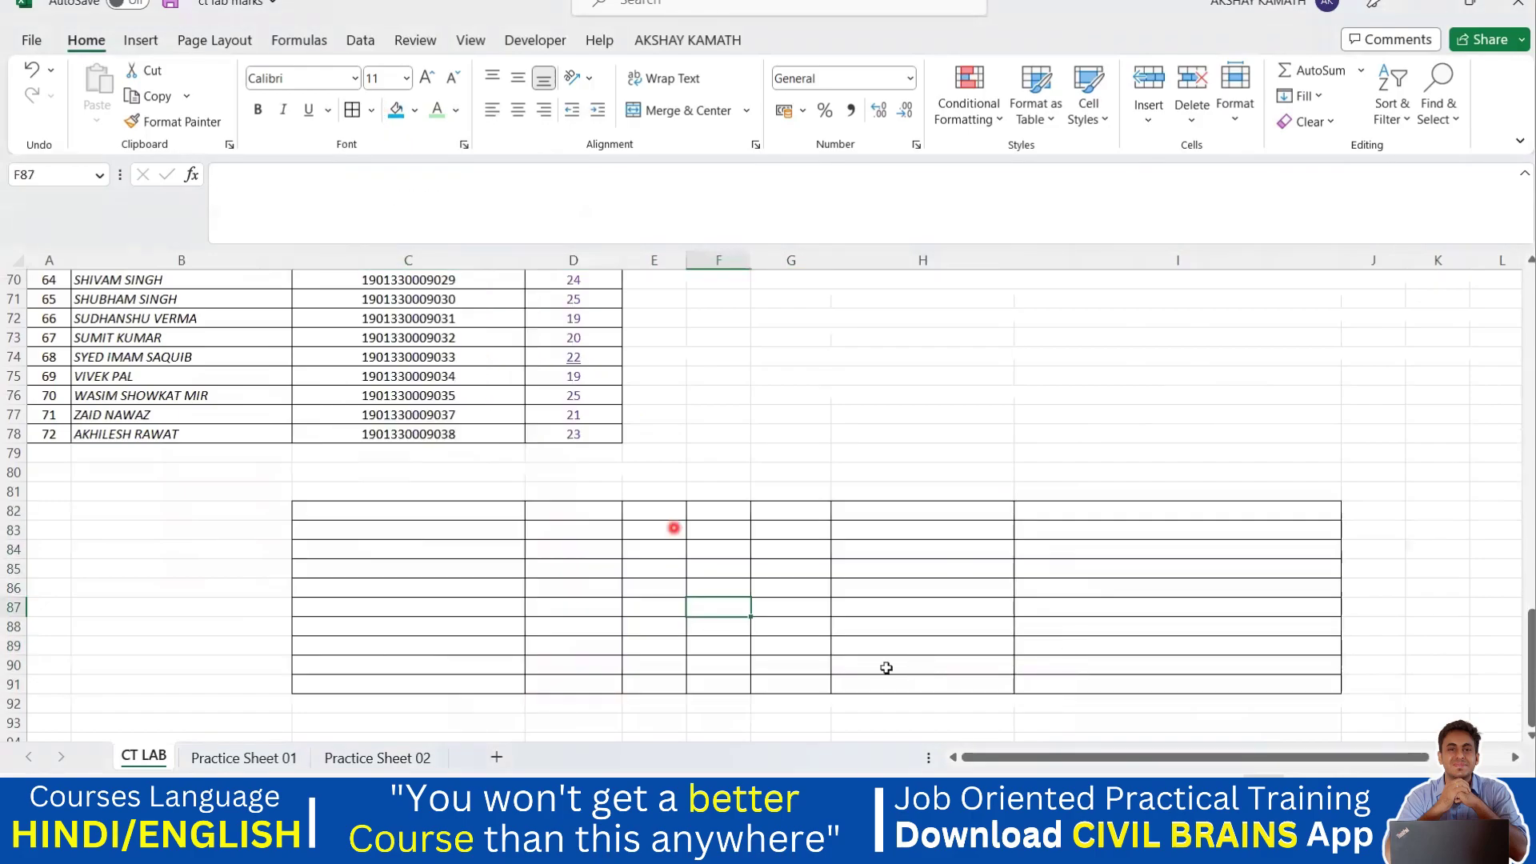
{"action": "key", "text": "ctrl+z"}
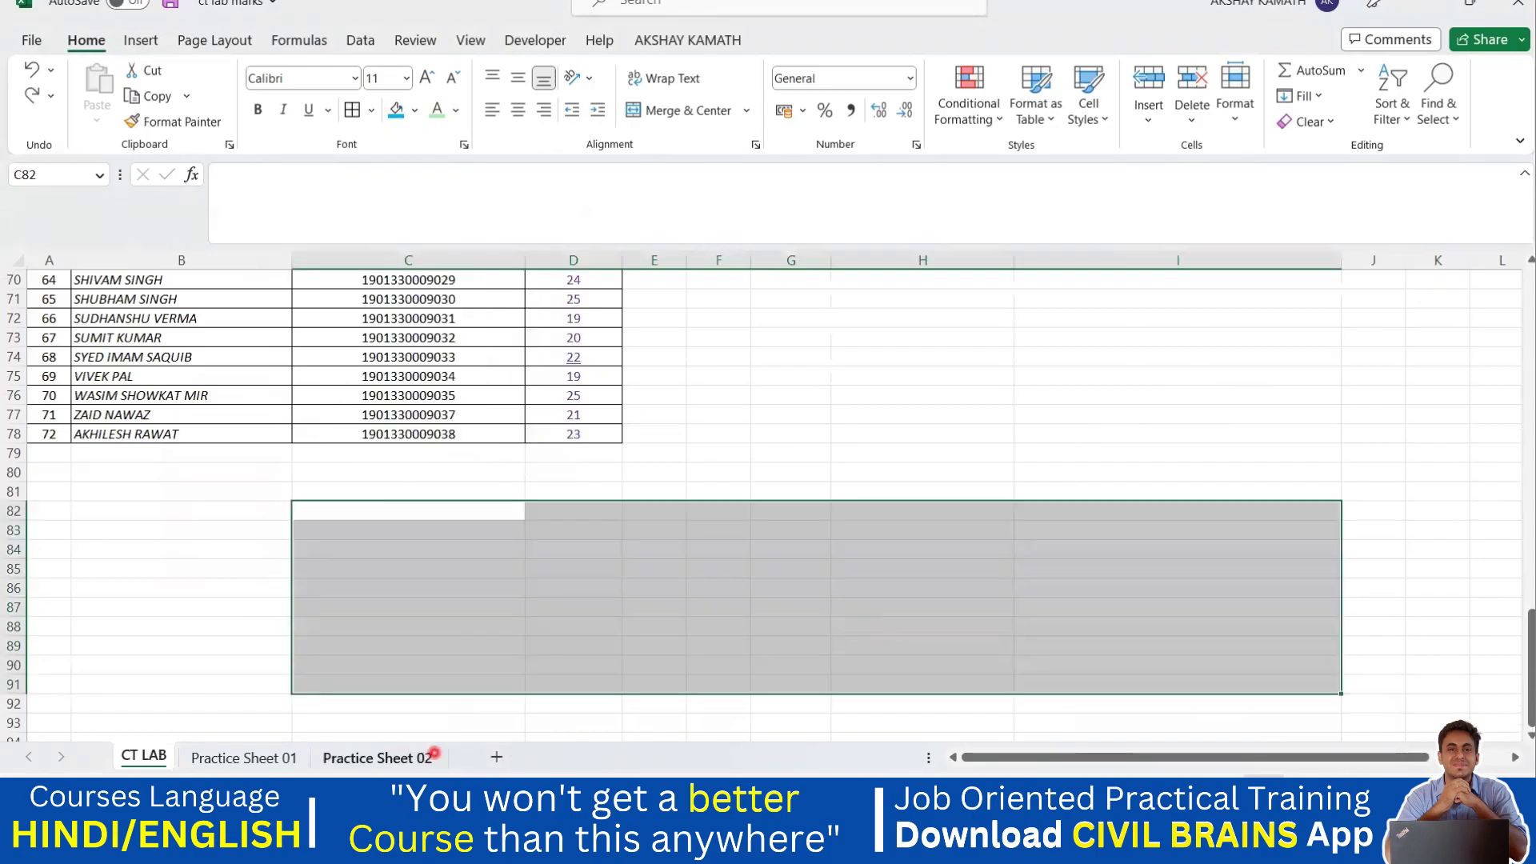
On Practice Sheet 01, use Draw Border to outline the empty range F30:AC45 below the table.
{"action": "left_click", "coordinate": [288, 756]}
{"action": "scroll", "coordinate": [422, 624], "scroll_direction": "down", "scroll_amount": 2}
{"action": "scroll", "coordinate": [424, 620], "scroll_direction": "down", "scroll_amount": 1}
{"action": "left_click", "coordinate": [371, 112]}
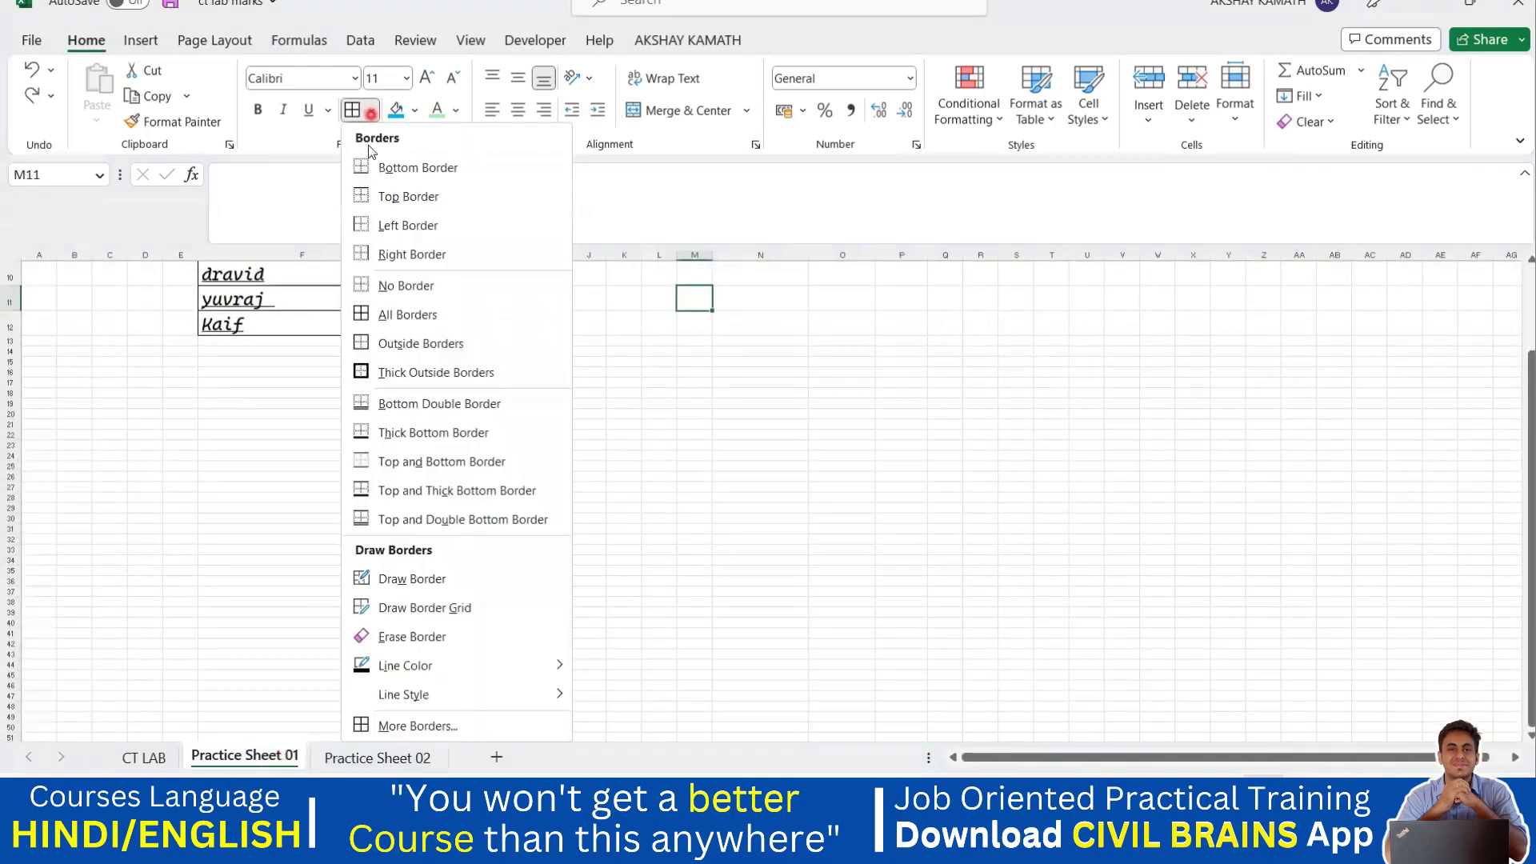
{"action": "left_click", "coordinate": [421, 582]}
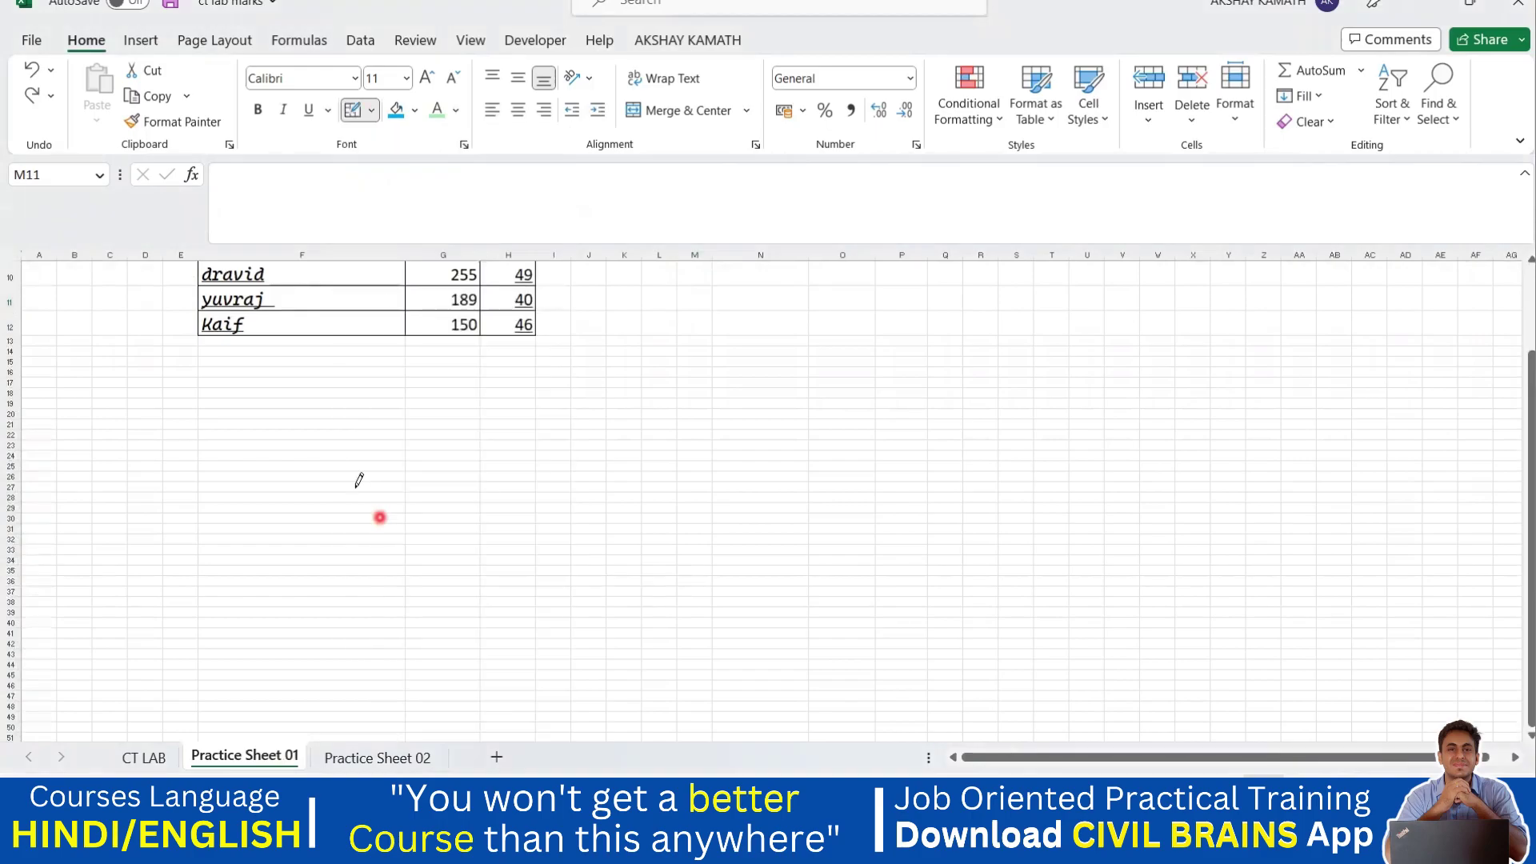
{"action": "mouse_move", "coordinate": [351, 521]}
{"action": "left_mouse_down"}
{"action": "mouse_move", "coordinate": [759, 542]}
{"action": "mouse_move", "coordinate": [934, 516]}
{"action": "mouse_move", "coordinate": [632, 364]}
{"action": "mouse_move", "coordinate": [925, 491]}
{"action": "mouse_move", "coordinate": [1392, 528]}
{"action": "mouse_move", "coordinate": [1379, 660]}
{"action": "left_mouse_up"}
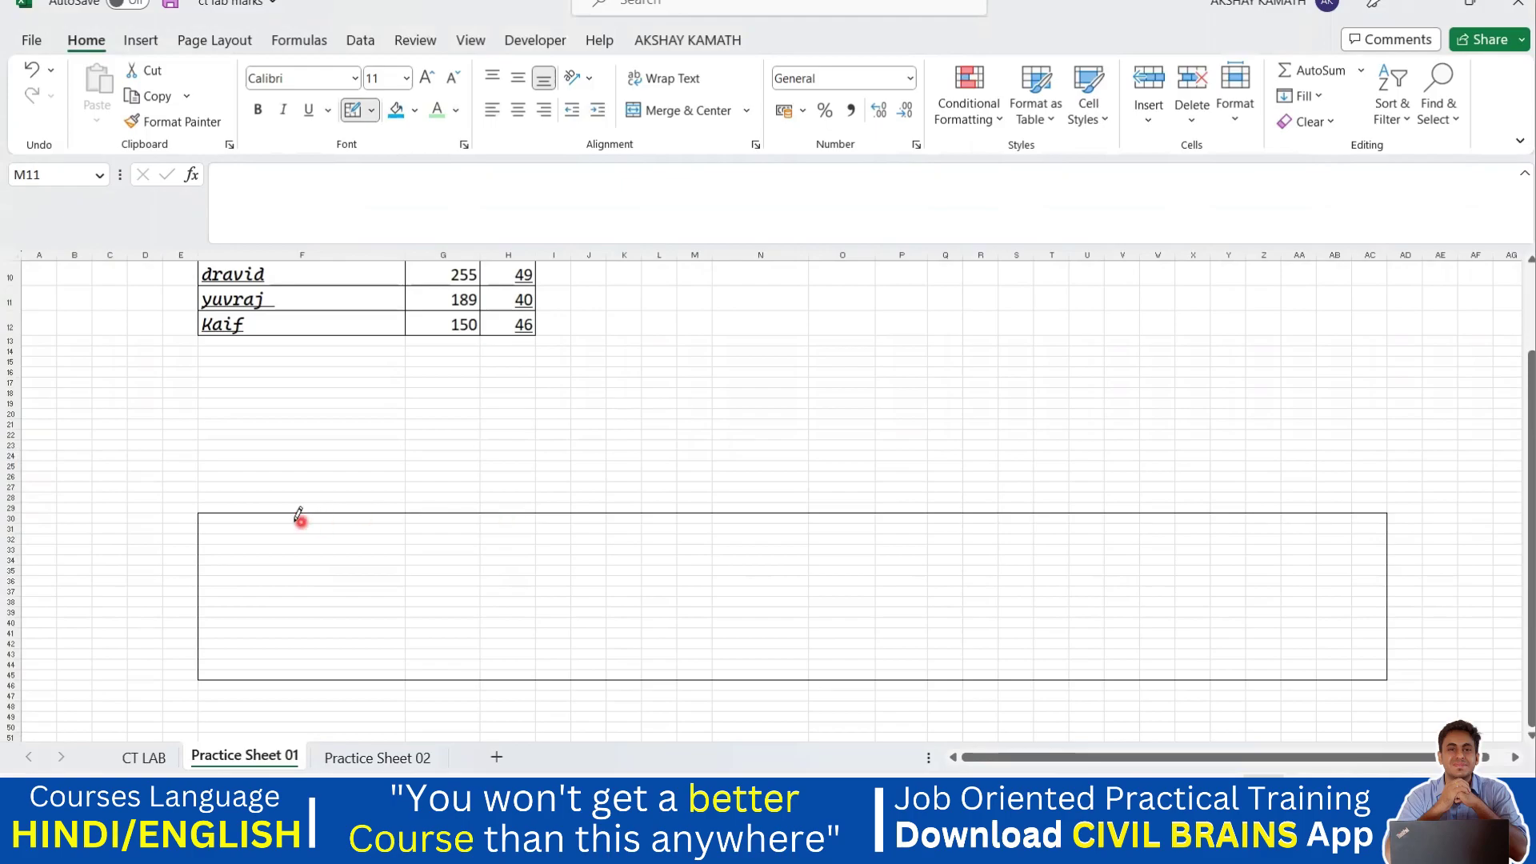
Draw vertical dividing borders through the F30:AC45 box, including a bordered area around N31:Q45.
{"action": "mouse_move", "coordinate": [288, 519]}
{"action": "left_mouse_down"}
{"action": "mouse_move", "coordinate": [282, 652]}
{"action": "mouse_move", "coordinate": [197, 671]}
{"action": "left_mouse_up"}
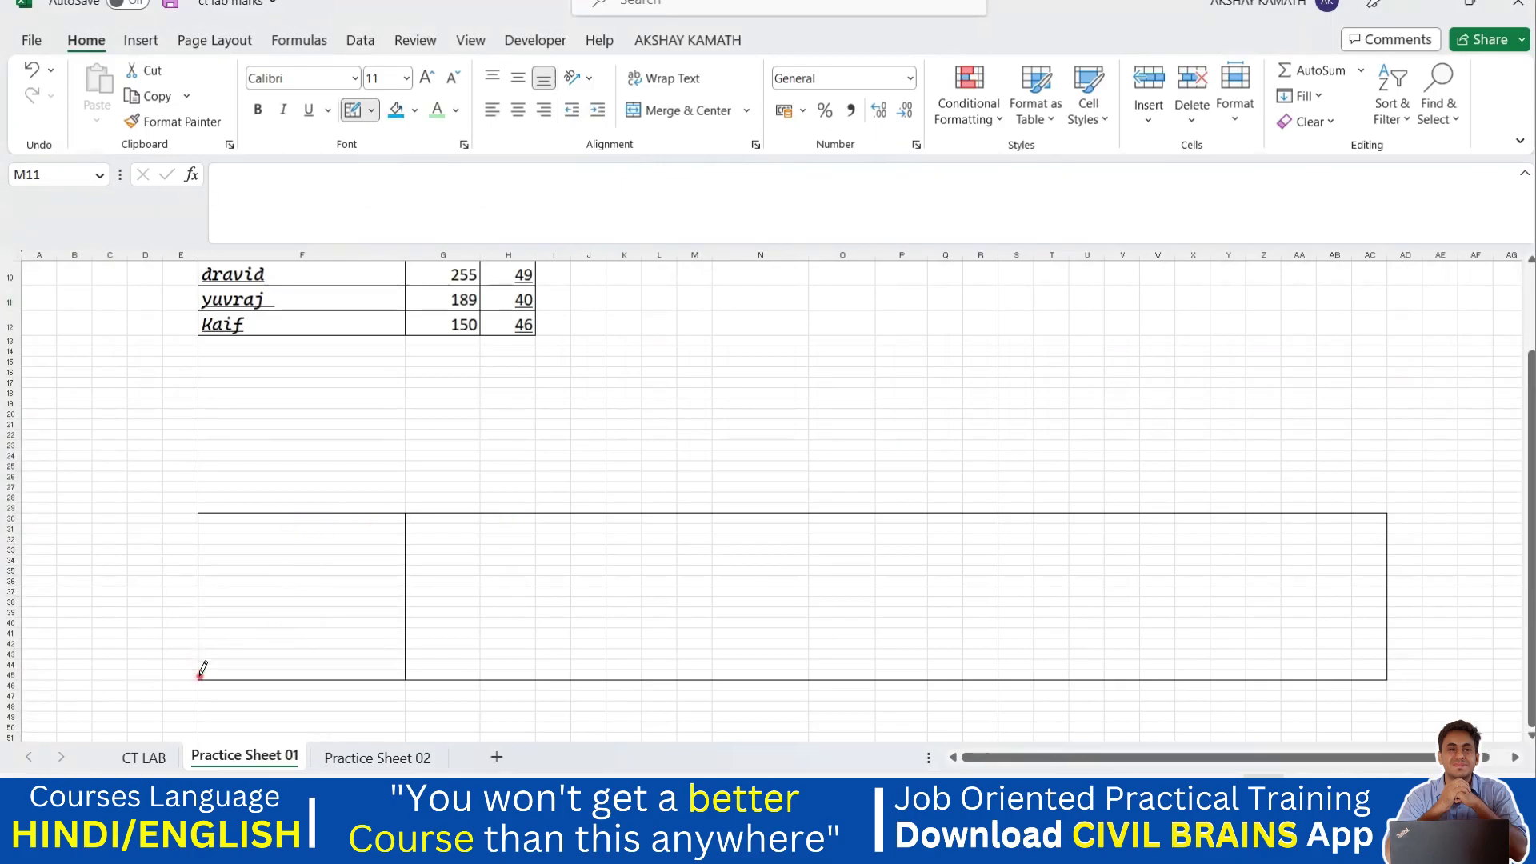
{"action": "left_click_drag", "start_coordinate": [633, 516], "coordinate": [618, 673]}
{"action": "left_click_drag", "start_coordinate": [691, 522], "coordinate": [691, 667]}
{"action": "mouse_move", "coordinate": [798, 605]}
{"action": "left_mouse_down"}
{"action": "mouse_move", "coordinate": [832, 646]}
{"action": "mouse_move", "coordinate": [942, 658]}
{"action": "mouse_move", "coordinate": [963, 679]}
{"action": "left_mouse_up"}
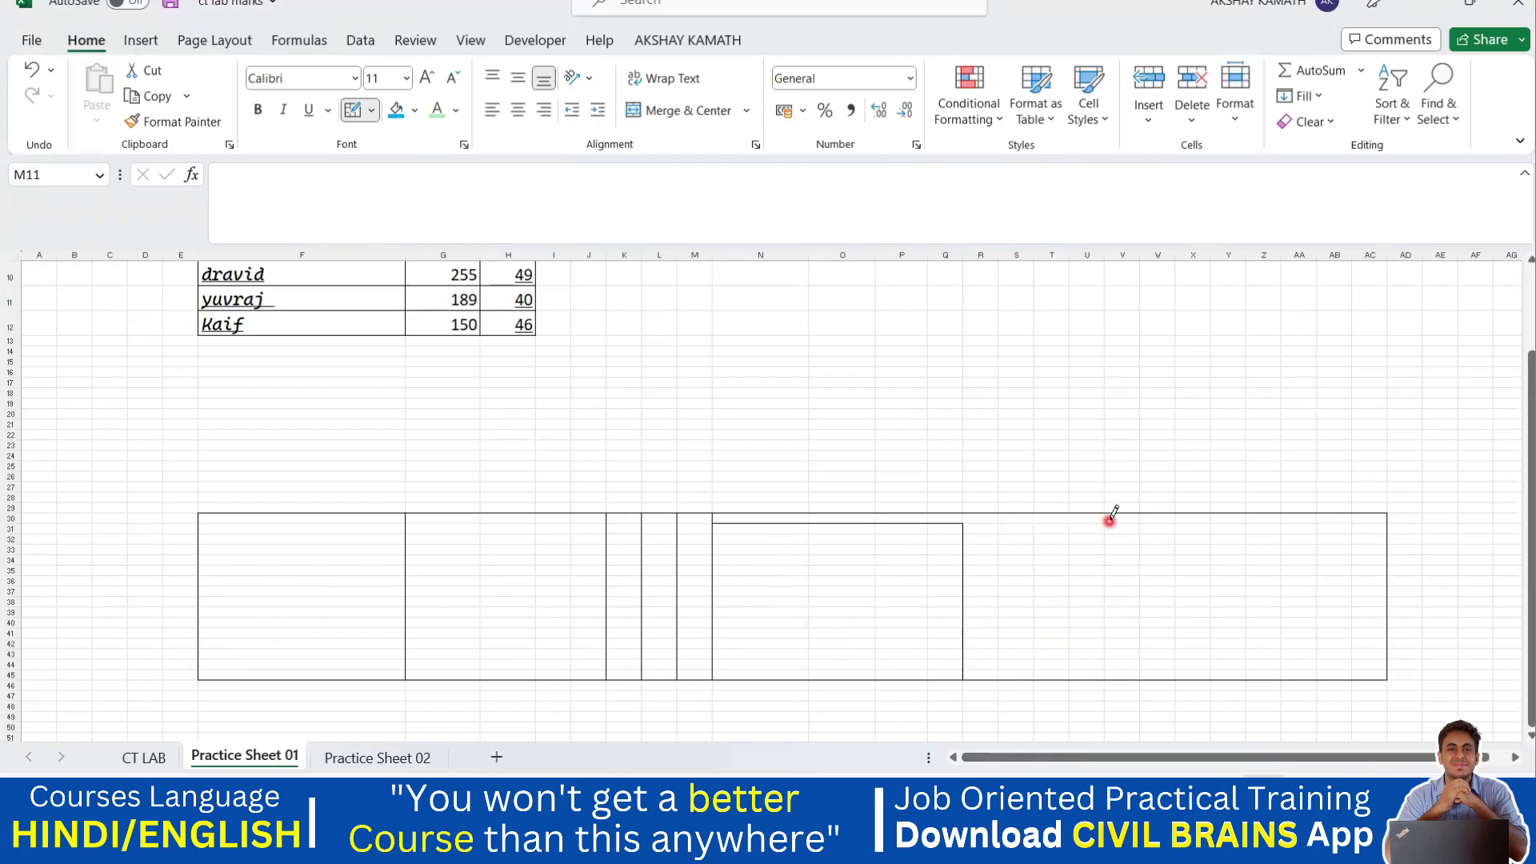
{"action": "mouse_move", "coordinate": [1076, 513]}
{"action": "left_mouse_down"}
{"action": "mouse_move", "coordinate": [1134, 582]}
{"action": "mouse_move", "coordinate": [1141, 664]}
{"action": "left_mouse_up"}
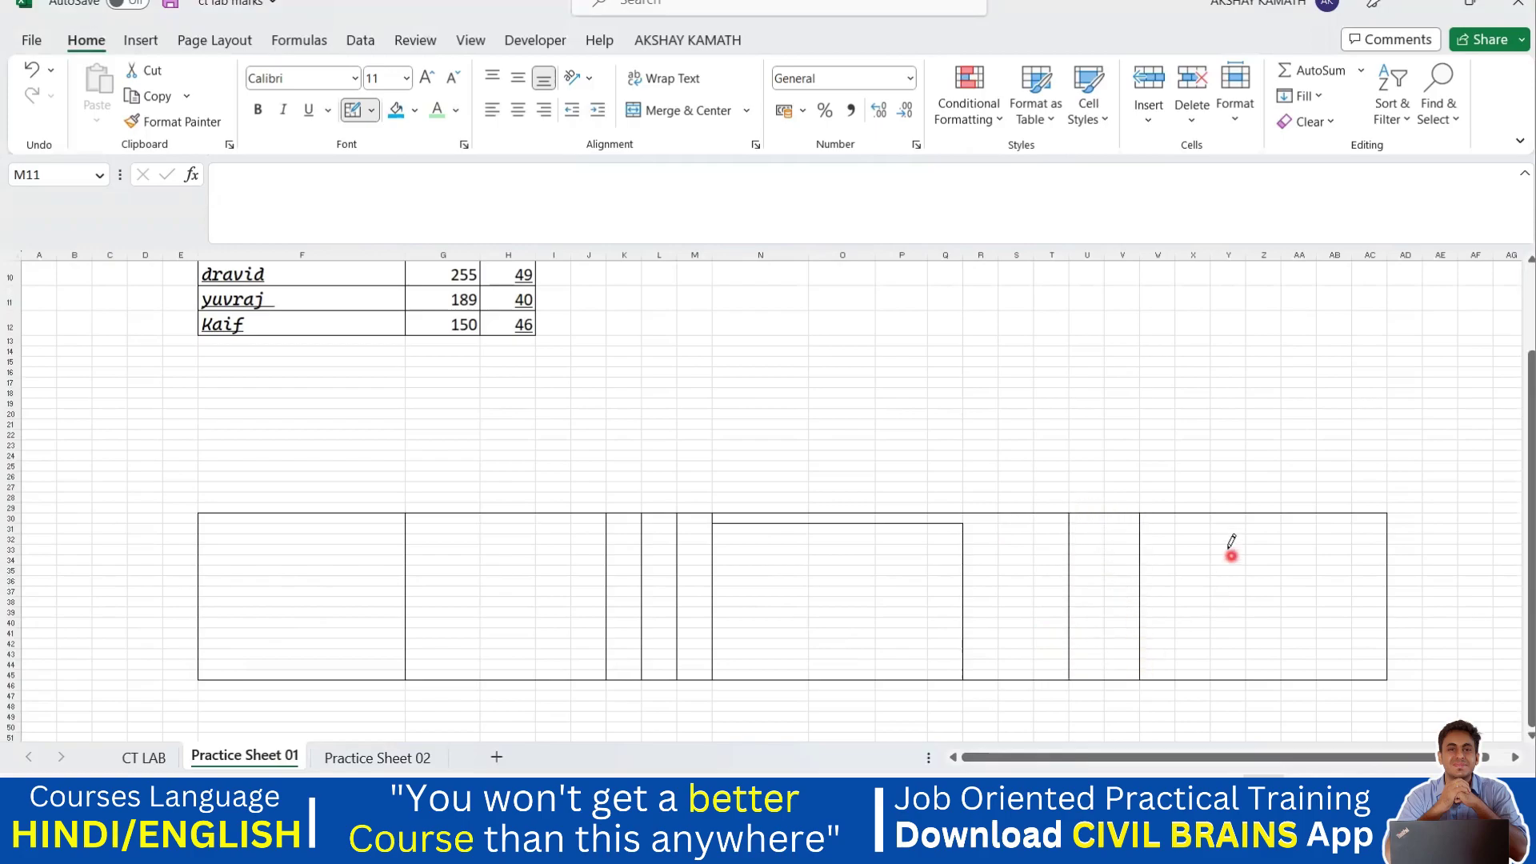
Draw horizontal dividing borders across columns W:AC, F, G:J and N:Q inside the box, plus a short border stroke at Q24.
{"action": "left_click_drag", "start_coordinate": [1176, 531], "coordinate": [1374, 592]}
{"action": "left_click", "coordinate": [302, 584]}
{"action": "left_click", "coordinate": [408, 539]}
{"action": "mouse_move", "coordinate": [407, 531]}
{"action": "left_mouse_down"}
{"action": "mouse_move", "coordinate": [590, 538]}
{"action": "mouse_move", "coordinate": [606, 554]}
{"action": "left_mouse_up"}
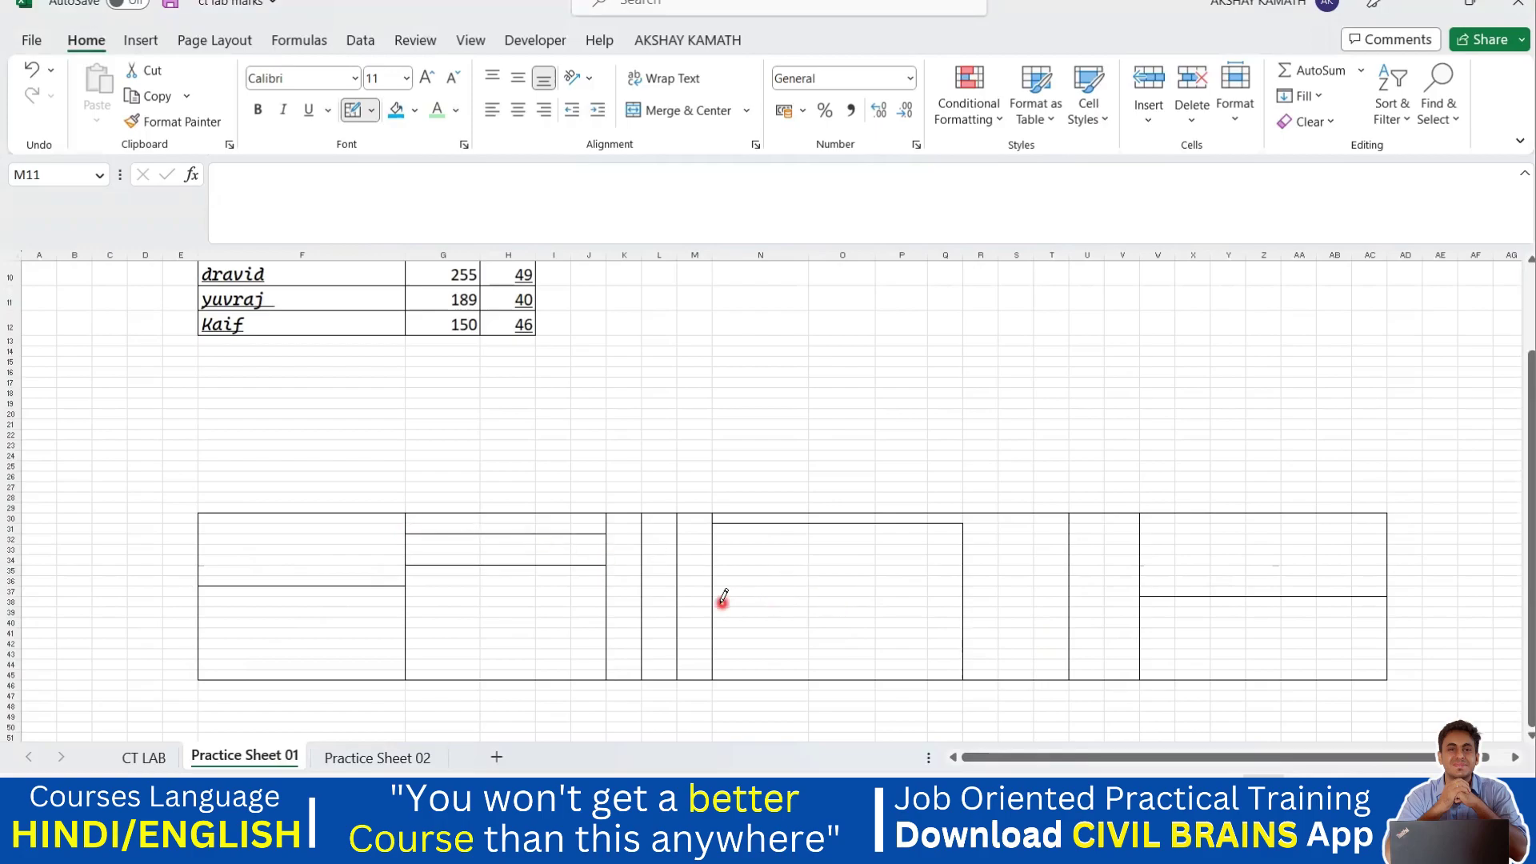
{"action": "left_click_drag", "start_coordinate": [840, 616], "coordinate": [953, 633]}
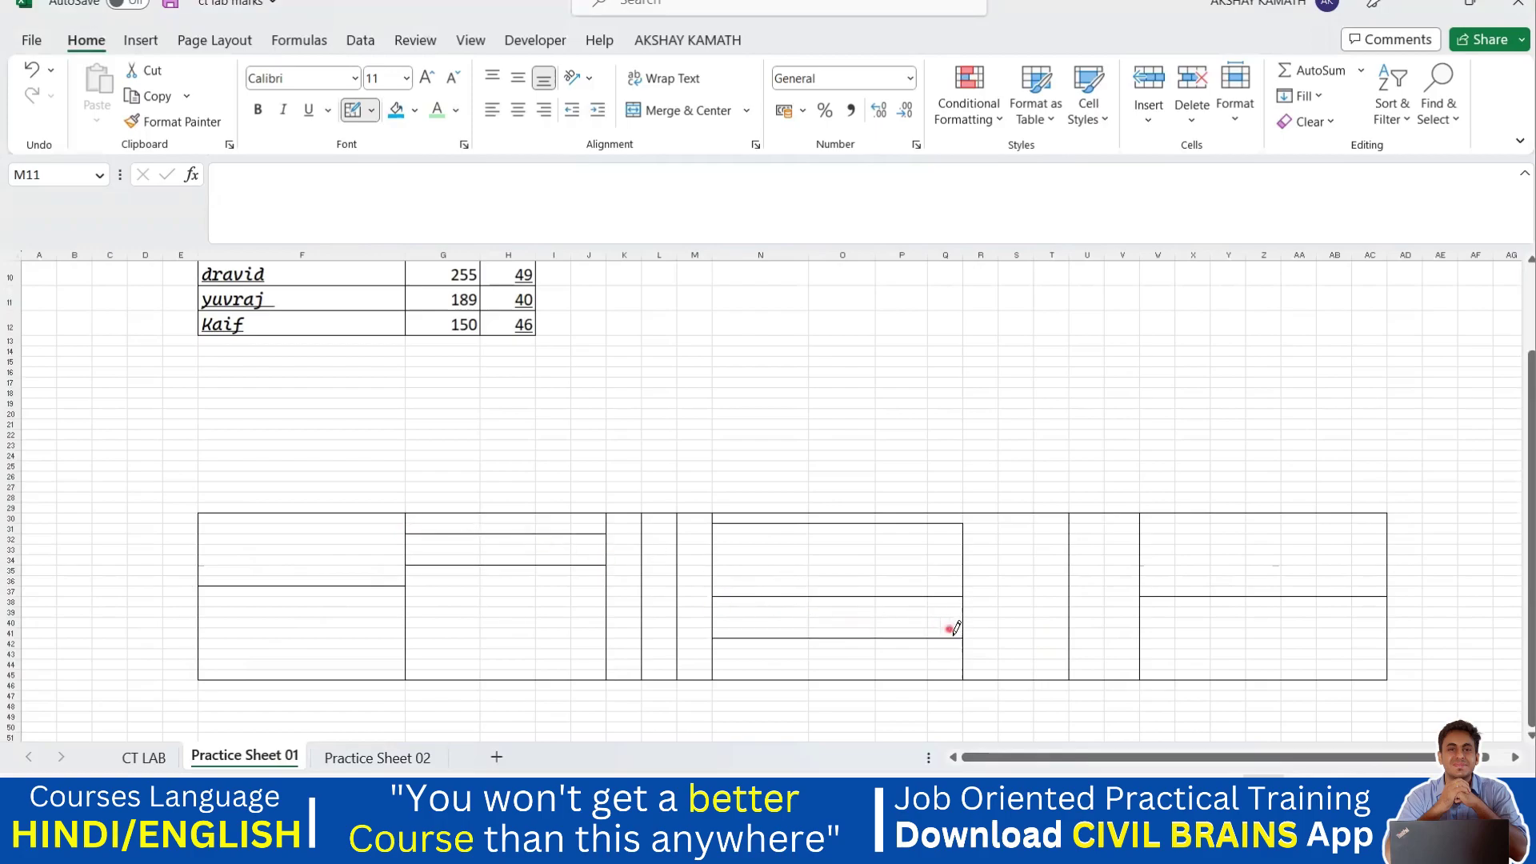
{"action": "left_click", "coordinate": [963, 451]}
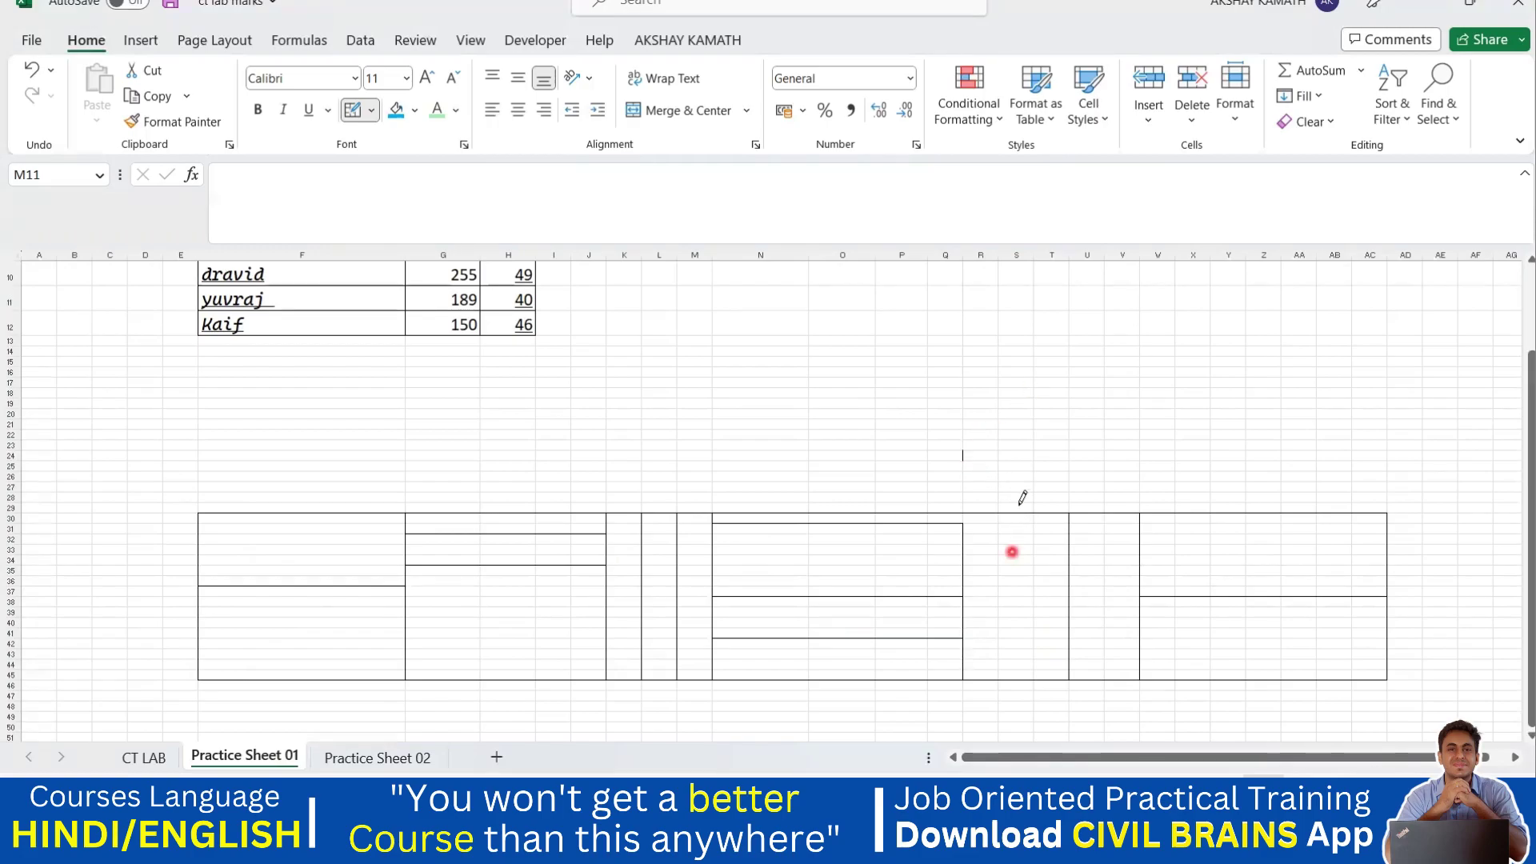
Use Draw Border Grid to draw gridded borders over J15:L20 and N53:P55.
{"action": "left_click", "coordinate": [372, 111]}
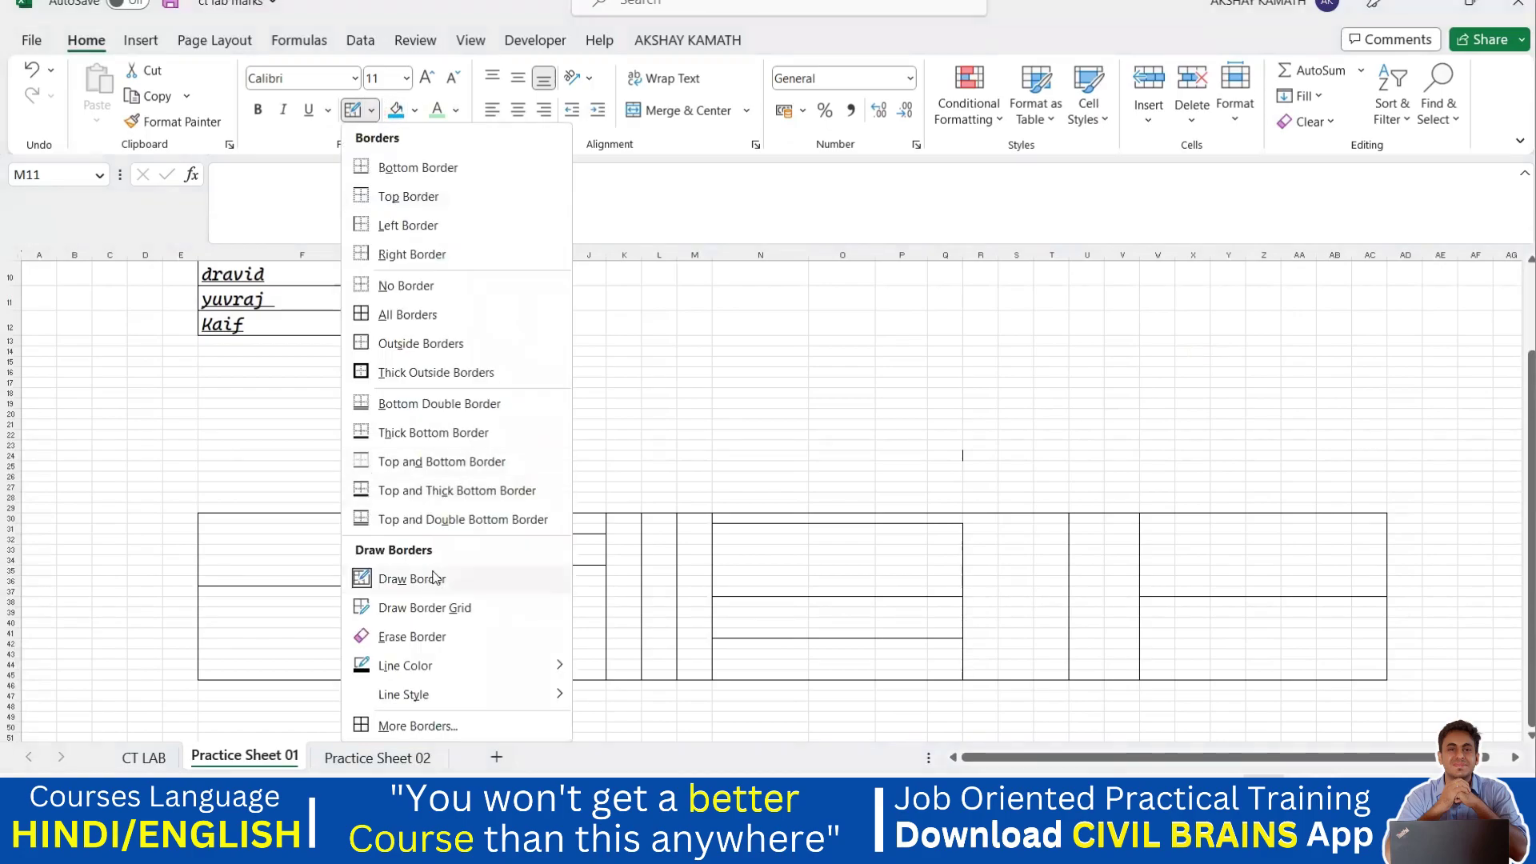
{"action": "left_click", "coordinate": [408, 608]}
{"action": "left_click_drag", "start_coordinate": [568, 419], "coordinate": [643, 362]}
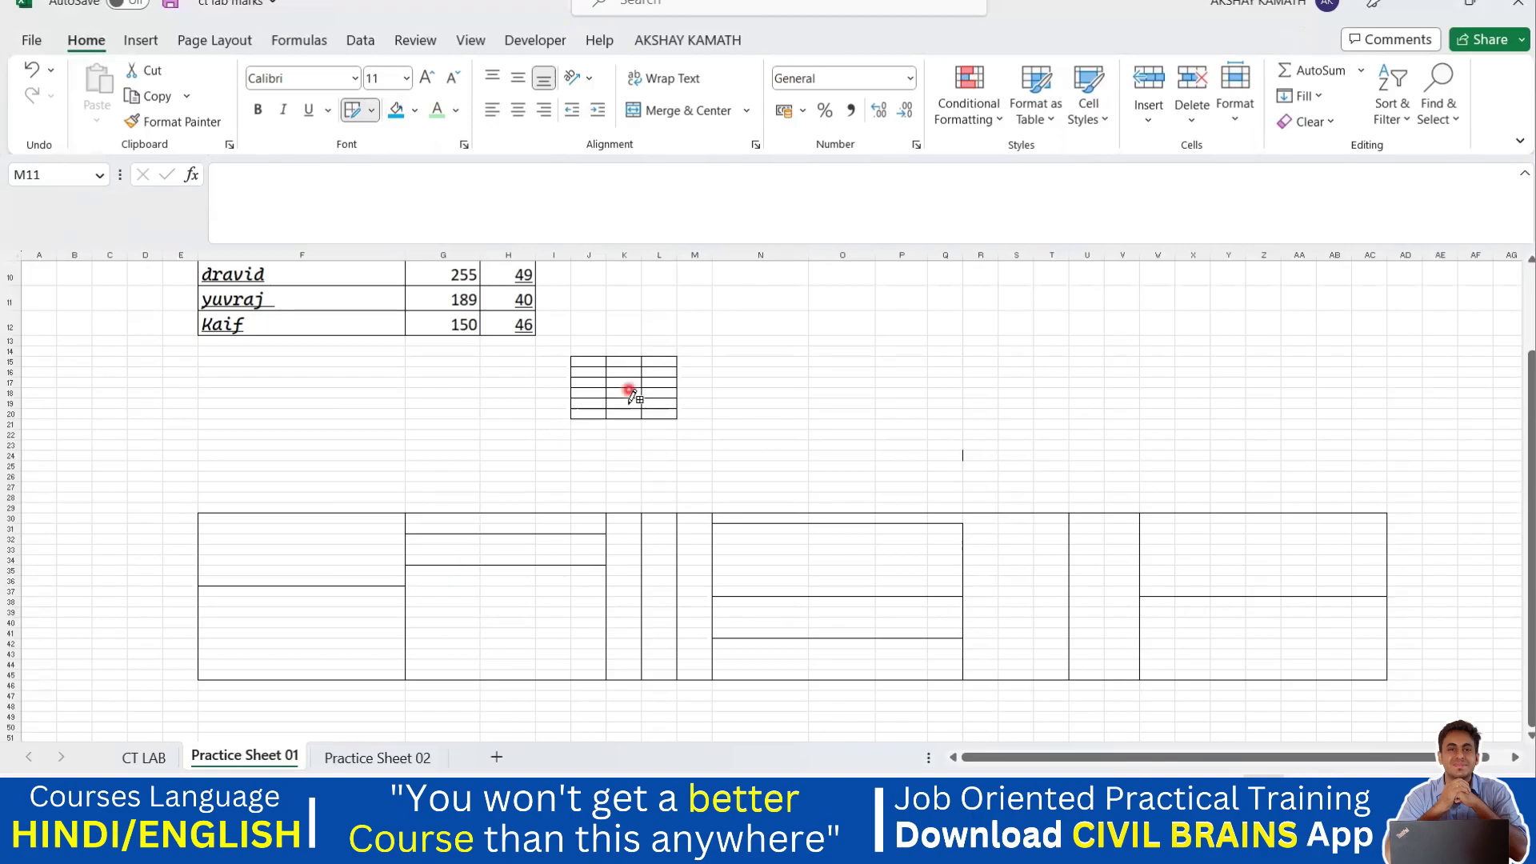
{"action": "scroll", "coordinate": [631, 432], "scroll_direction": "down", "scroll_amount": 6}
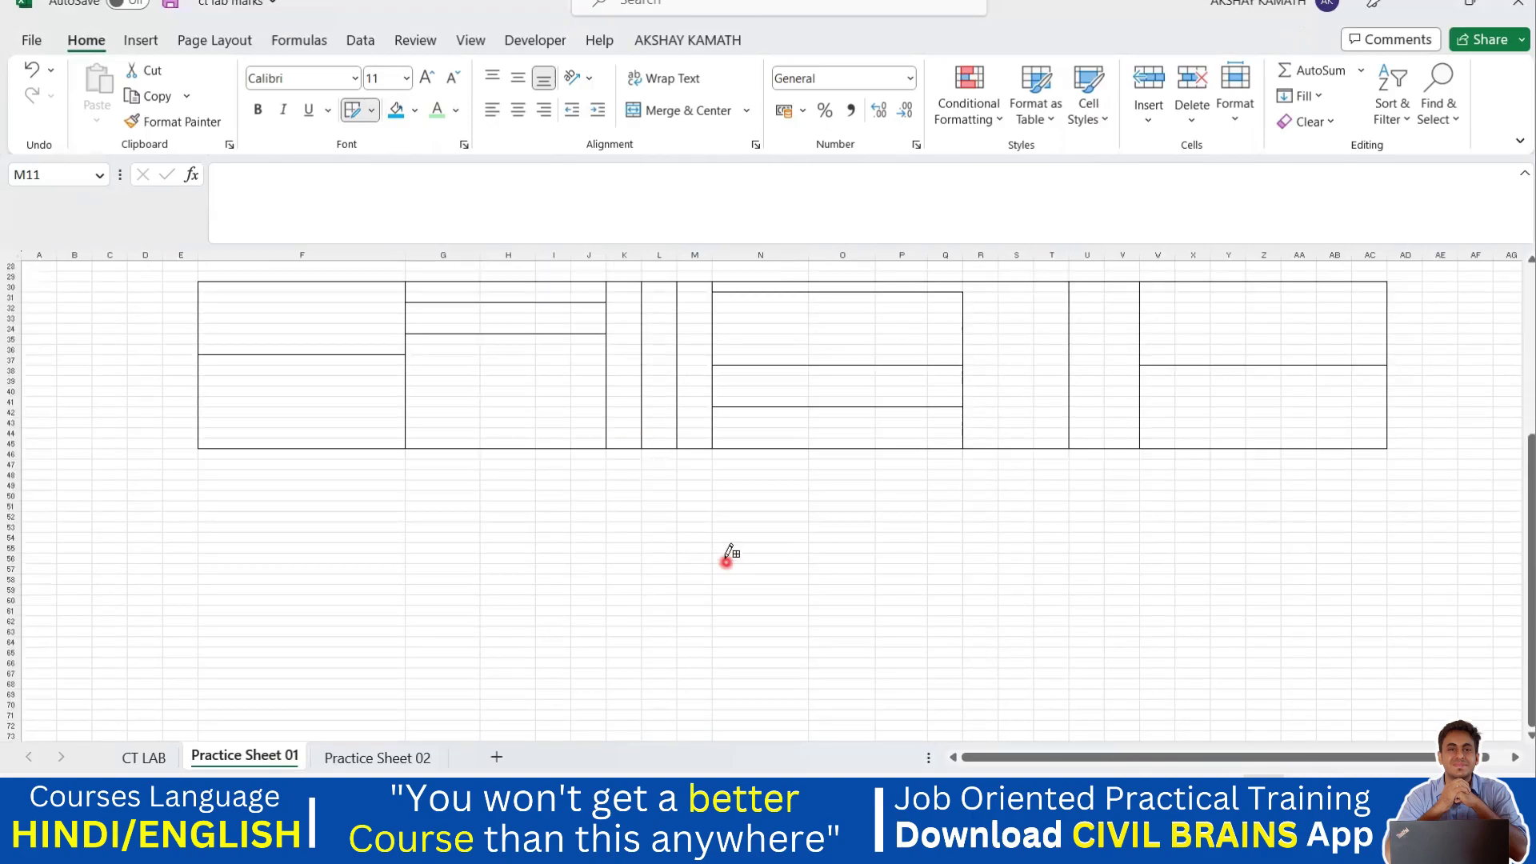
{"action": "left_click_drag", "start_coordinate": [760, 528], "coordinate": [889, 551]}
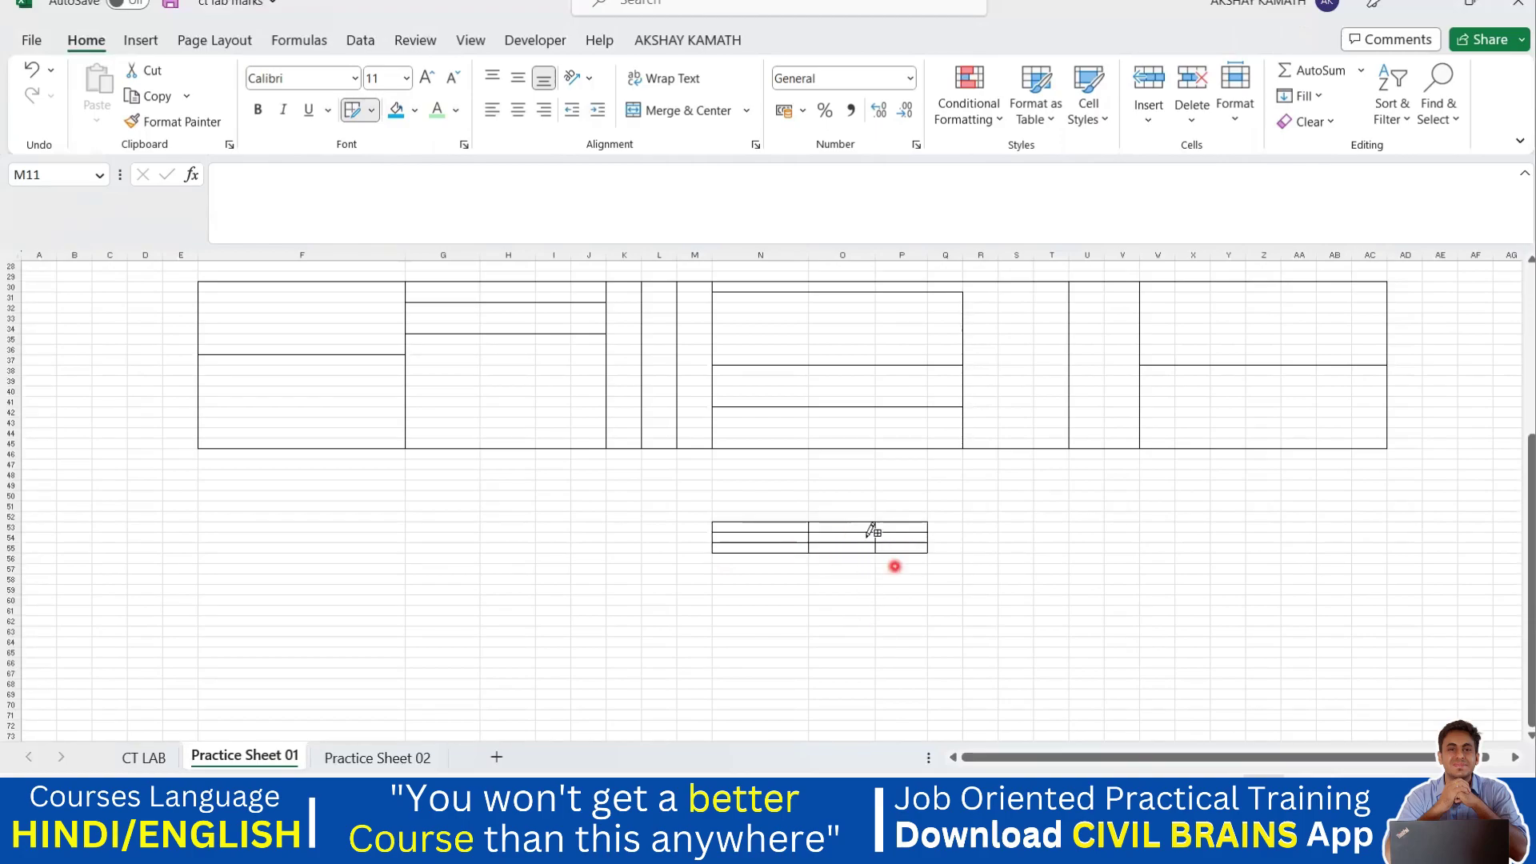
Draw a border grid over D52:L69 and apply All Borders to the empty range O62:X70.
{"action": "mouse_move", "coordinate": [130, 513]}
{"action": "left_mouse_down"}
{"action": "mouse_move", "coordinate": [198, 573]}
{"action": "mouse_move", "coordinate": [667, 676]}
{"action": "mouse_move", "coordinate": [616, 636]}
{"action": "mouse_move", "coordinate": [636, 705]}
{"action": "mouse_move", "coordinate": [668, 692]}
{"action": "left_mouse_up"}
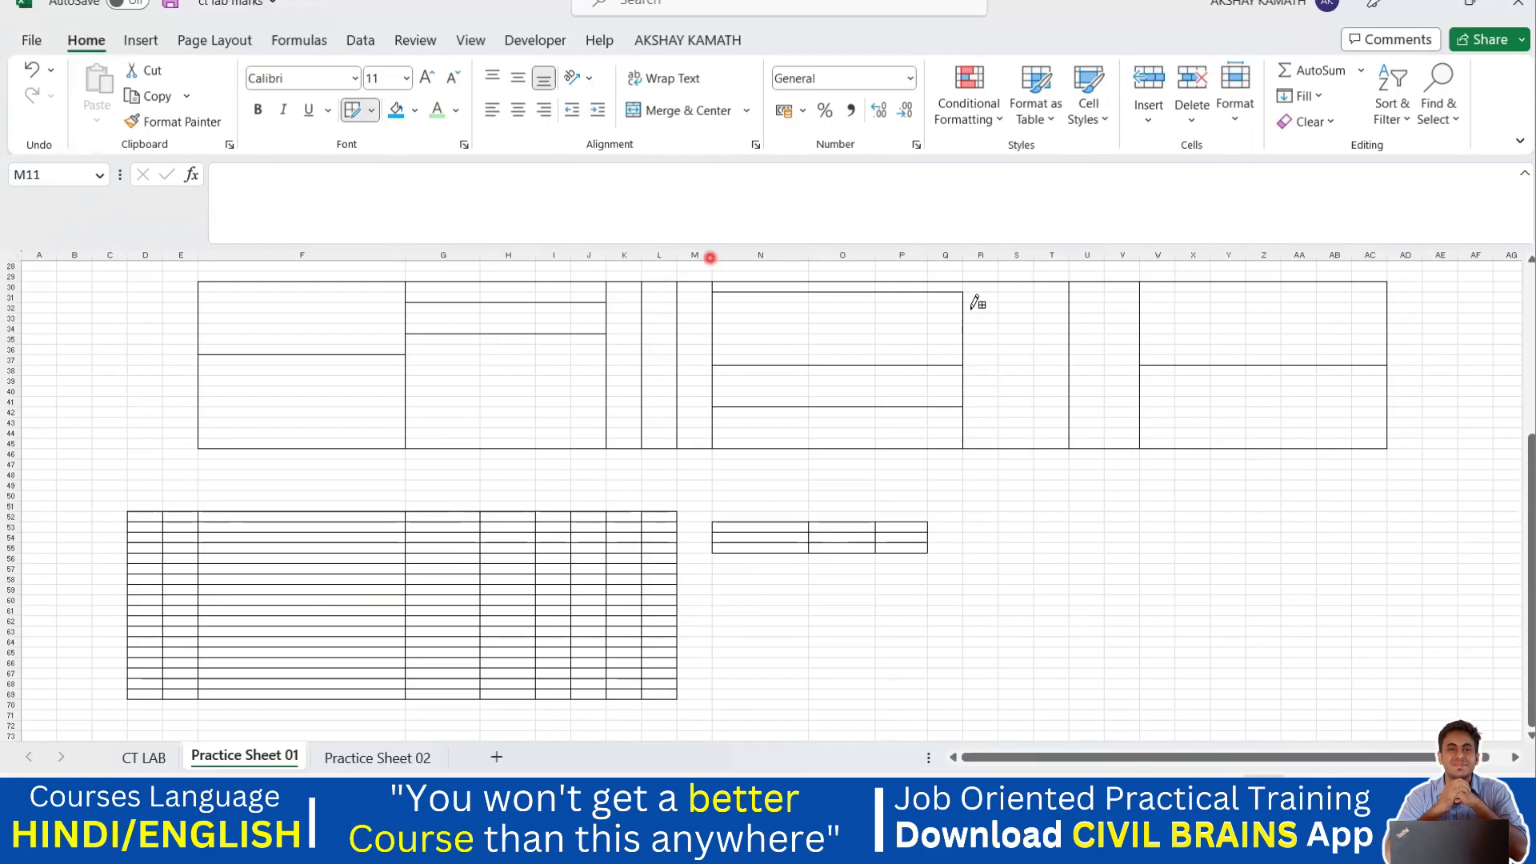
{"action": "left_click", "coordinate": [374, 111]}
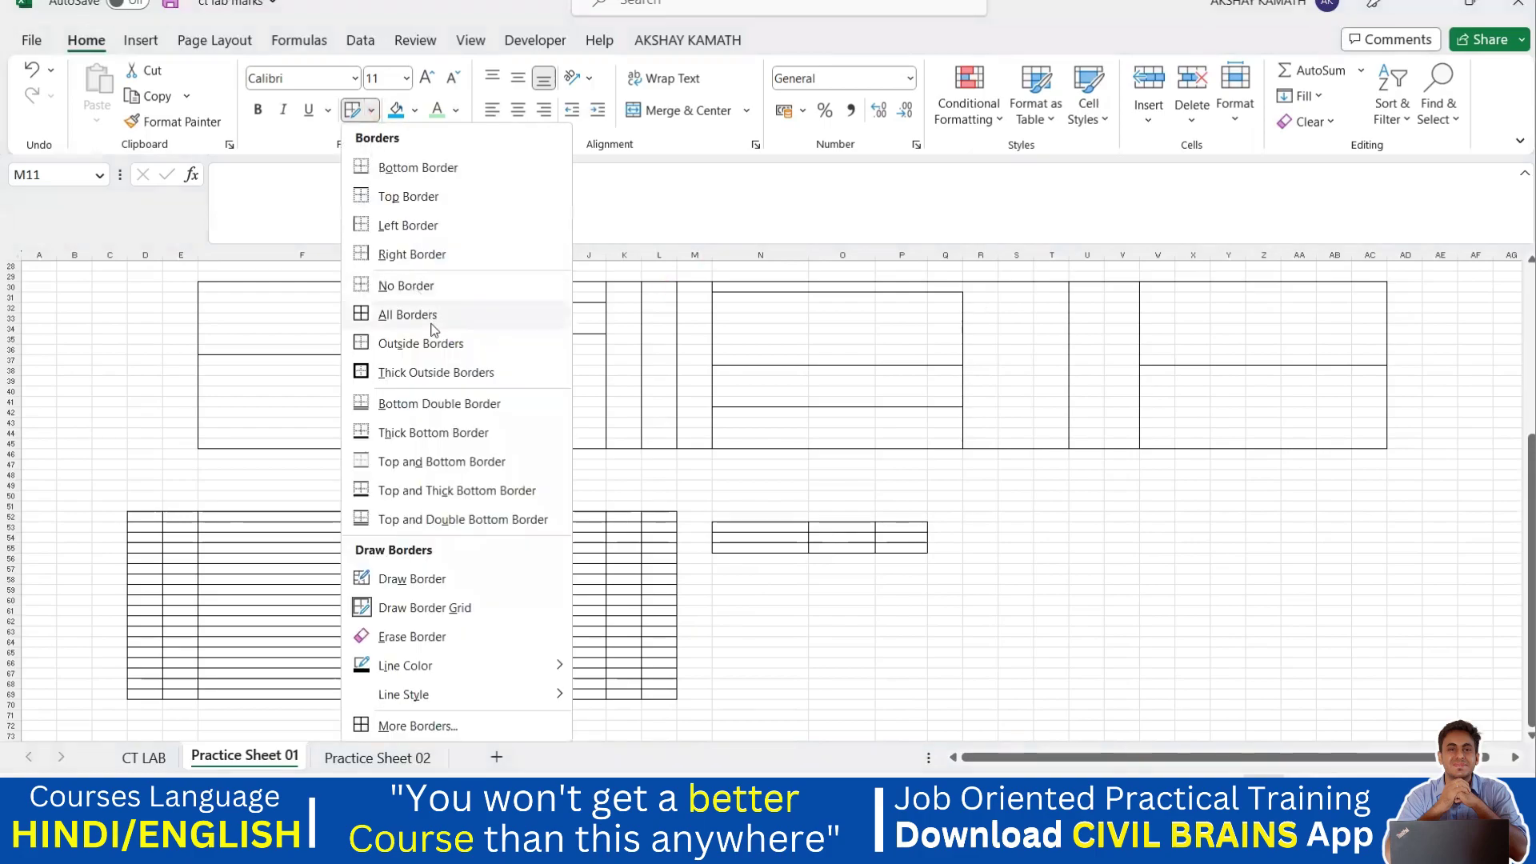
{"action": "scroll", "coordinate": [959, 592], "scroll_direction": "up", "scroll_amount": 9}
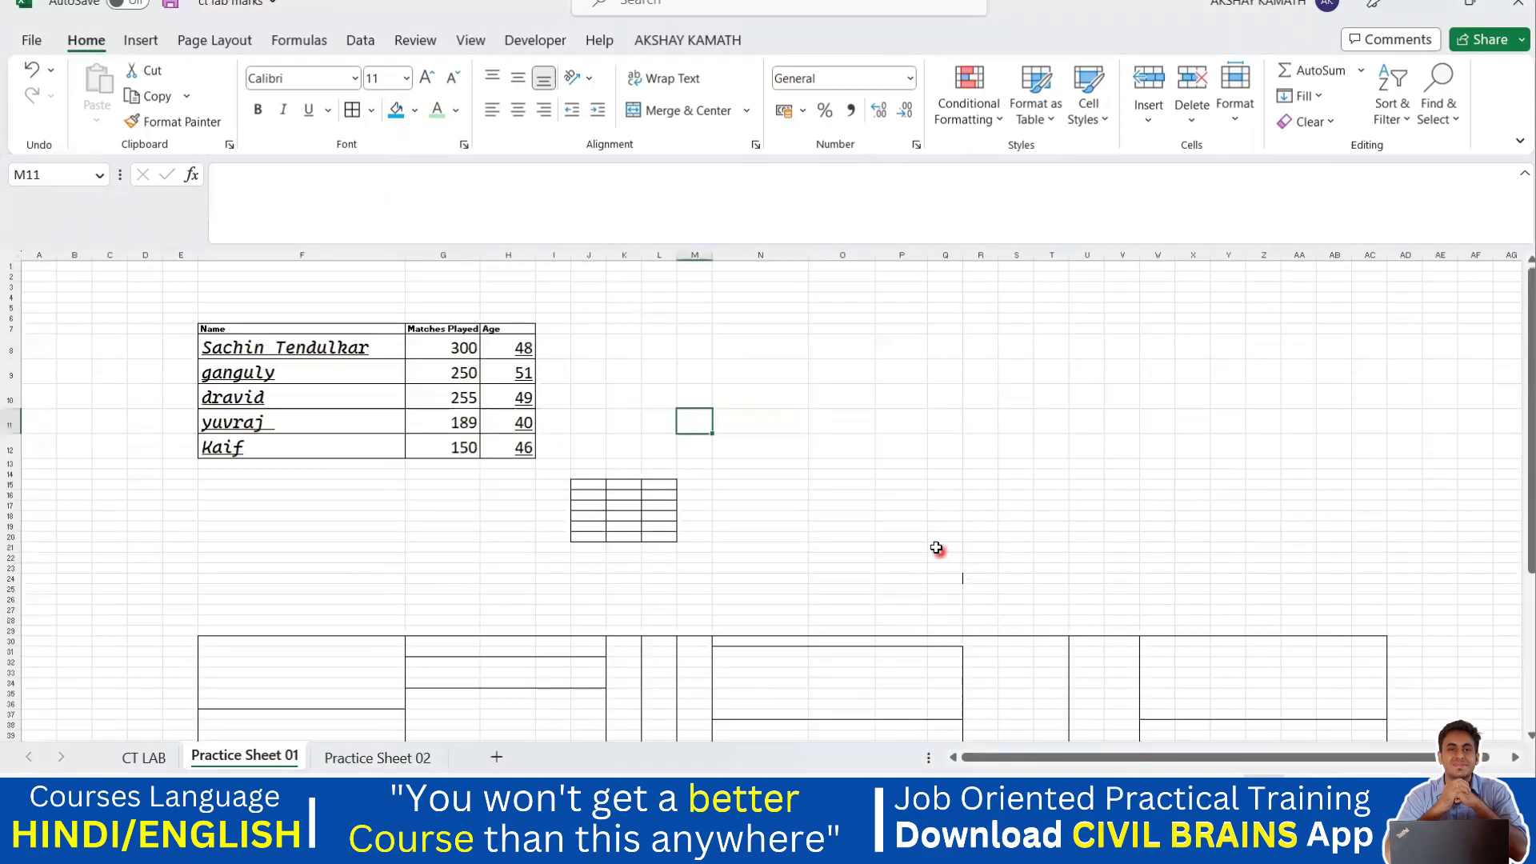
{"action": "scroll", "coordinate": [930, 552], "scroll_direction": "down", "scroll_amount": 8}
{"action": "scroll", "coordinate": [800, 591], "scroll_direction": "down", "scroll_amount": 1}
{"action": "left_click_drag", "start_coordinate": [844, 620], "coordinate": [1195, 704]}
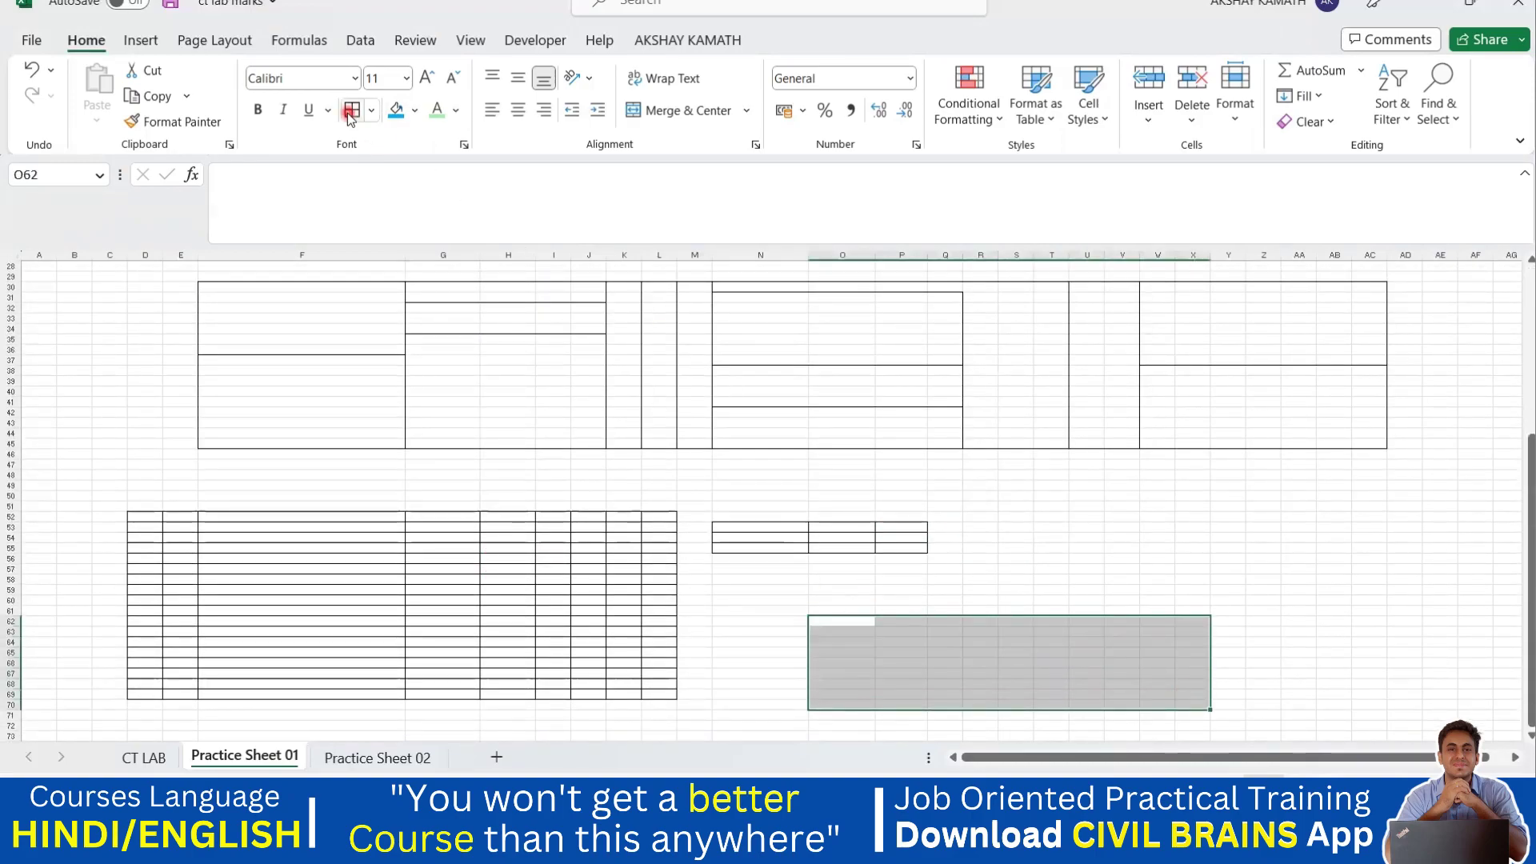
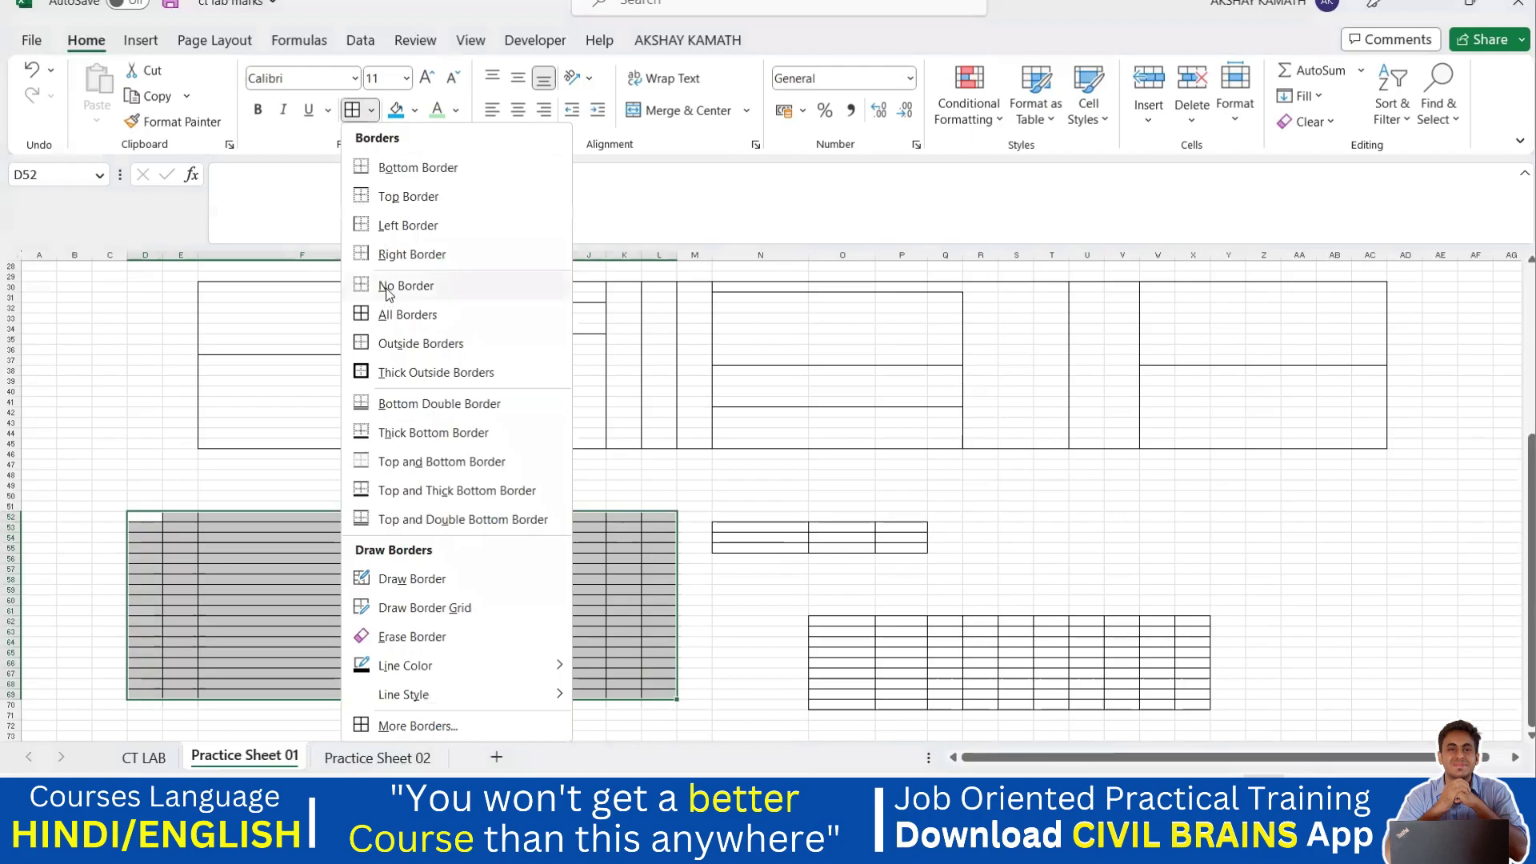
Try clearing the D52:L69 grid with No Border, and undo the removal.
{"action": "left_click", "coordinate": [384, 285]}
{"action": "left_click", "coordinate": [799, 579]}
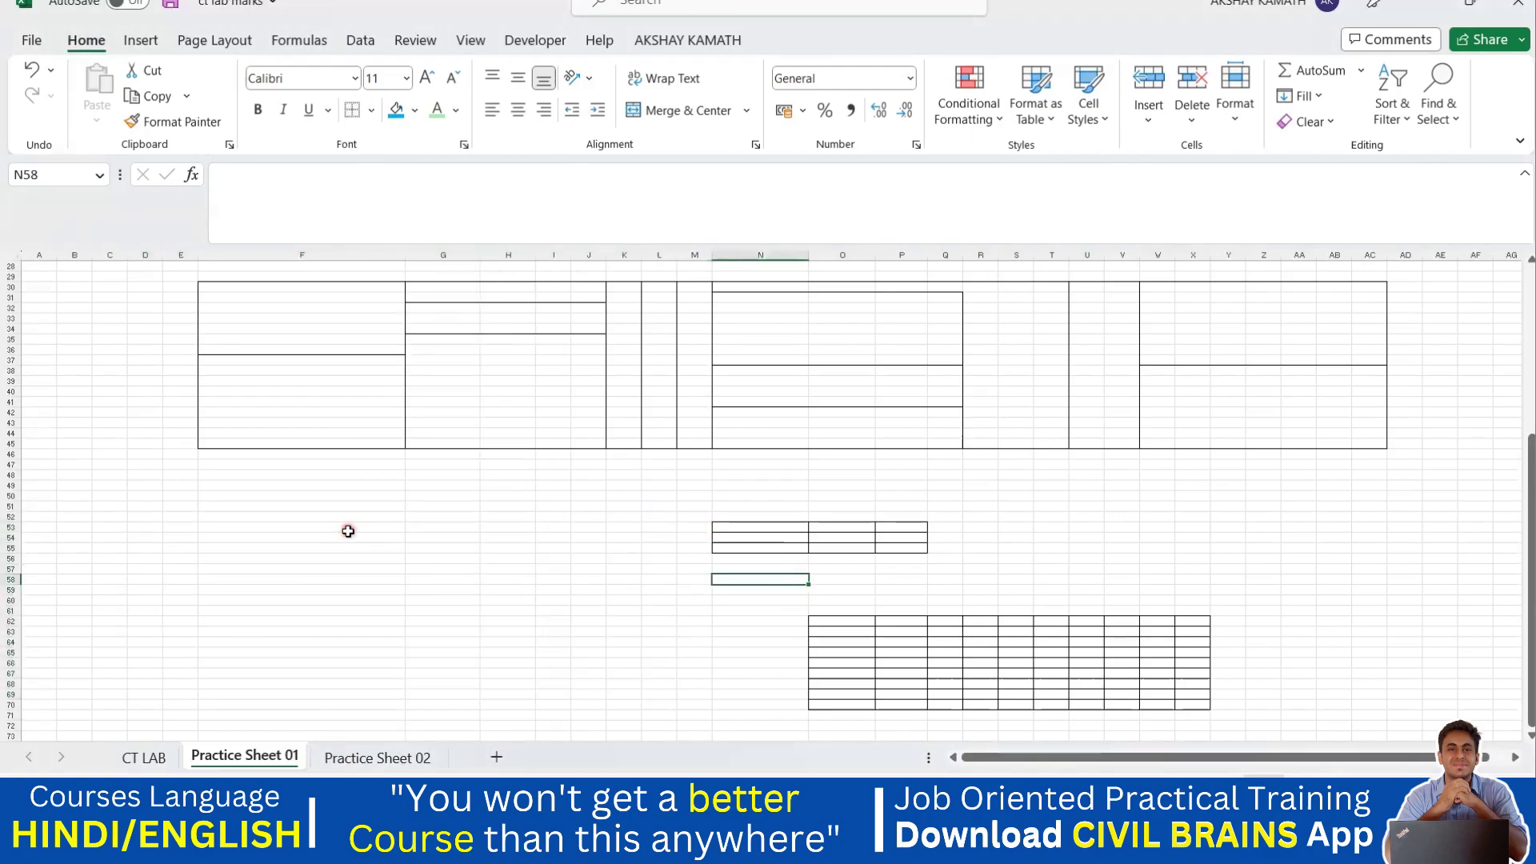
{"action": "key", "text": "ctrl+z"}
{"action": "left_click", "coordinate": [716, 632]}
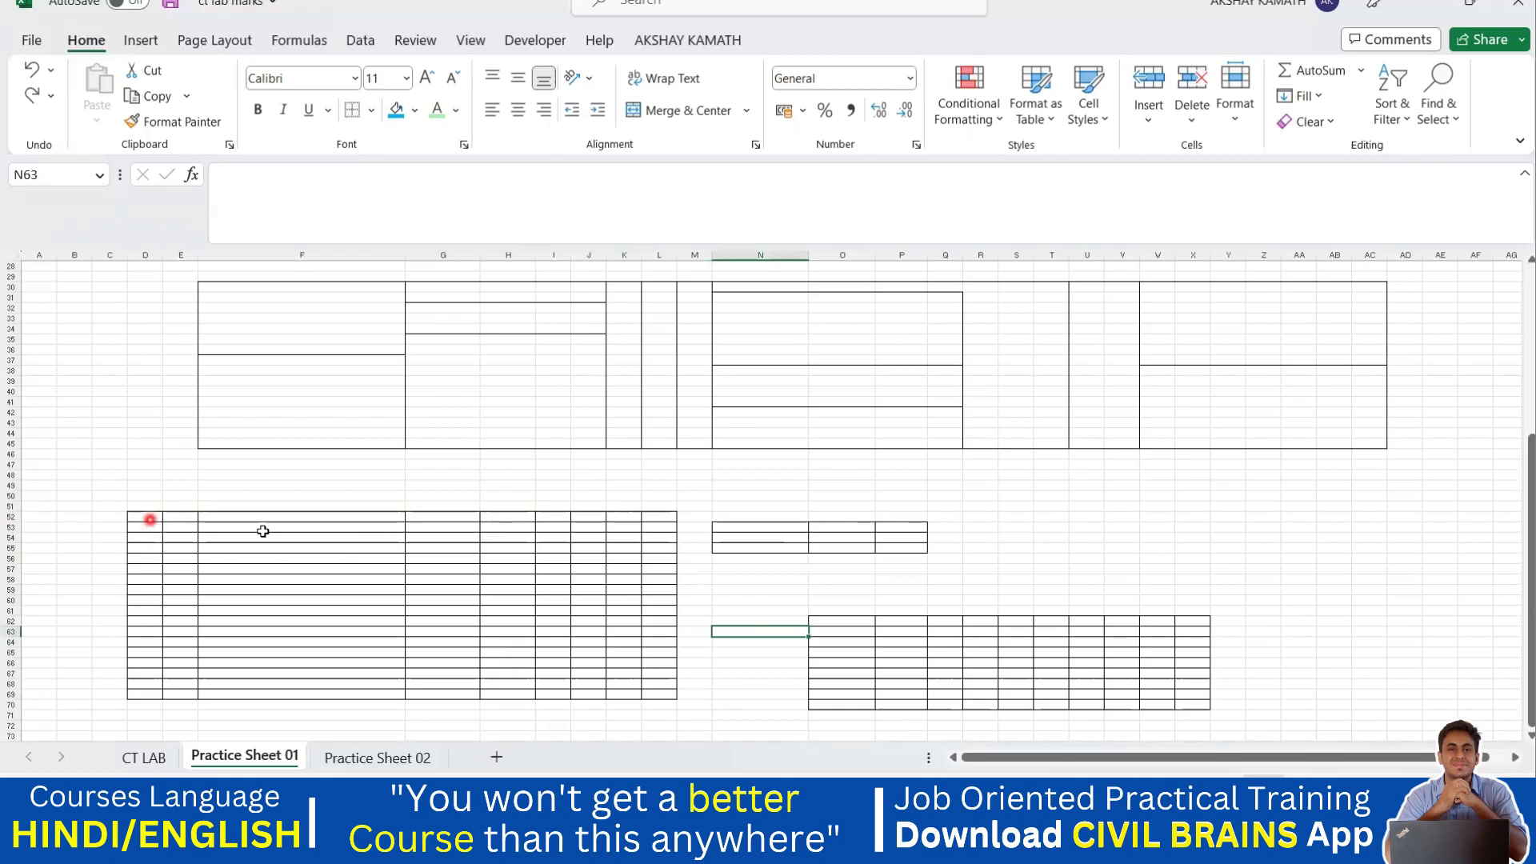
Use Erase Border to wipe out the gridlines over G54:K66 inside the D52:L69 grid.
{"action": "left_click_drag", "start_coordinate": [150, 520], "coordinate": [652, 692]}
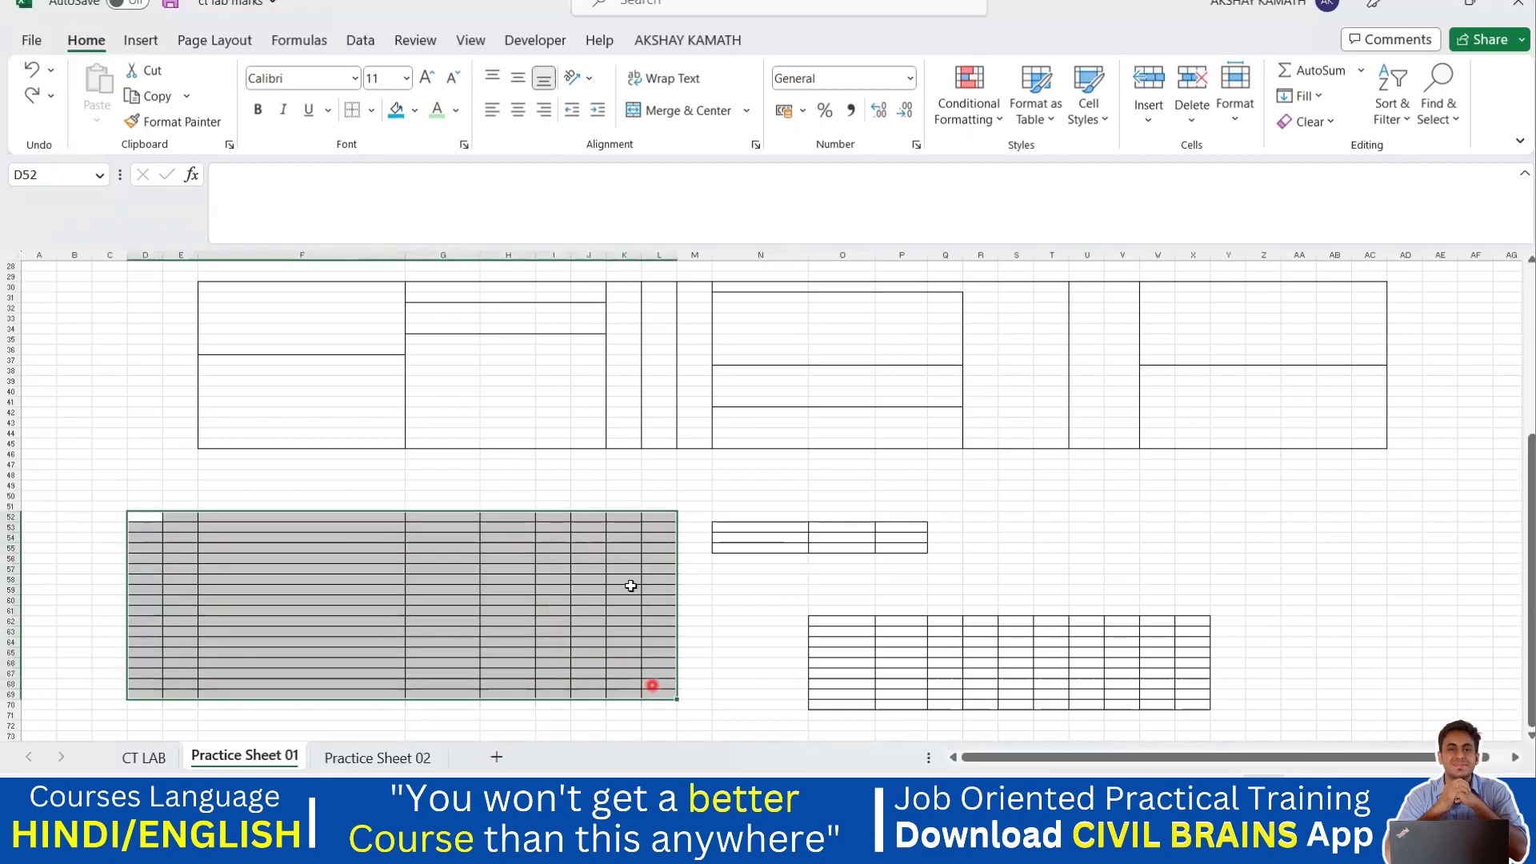
{"action": "left_click", "coordinate": [371, 110]}
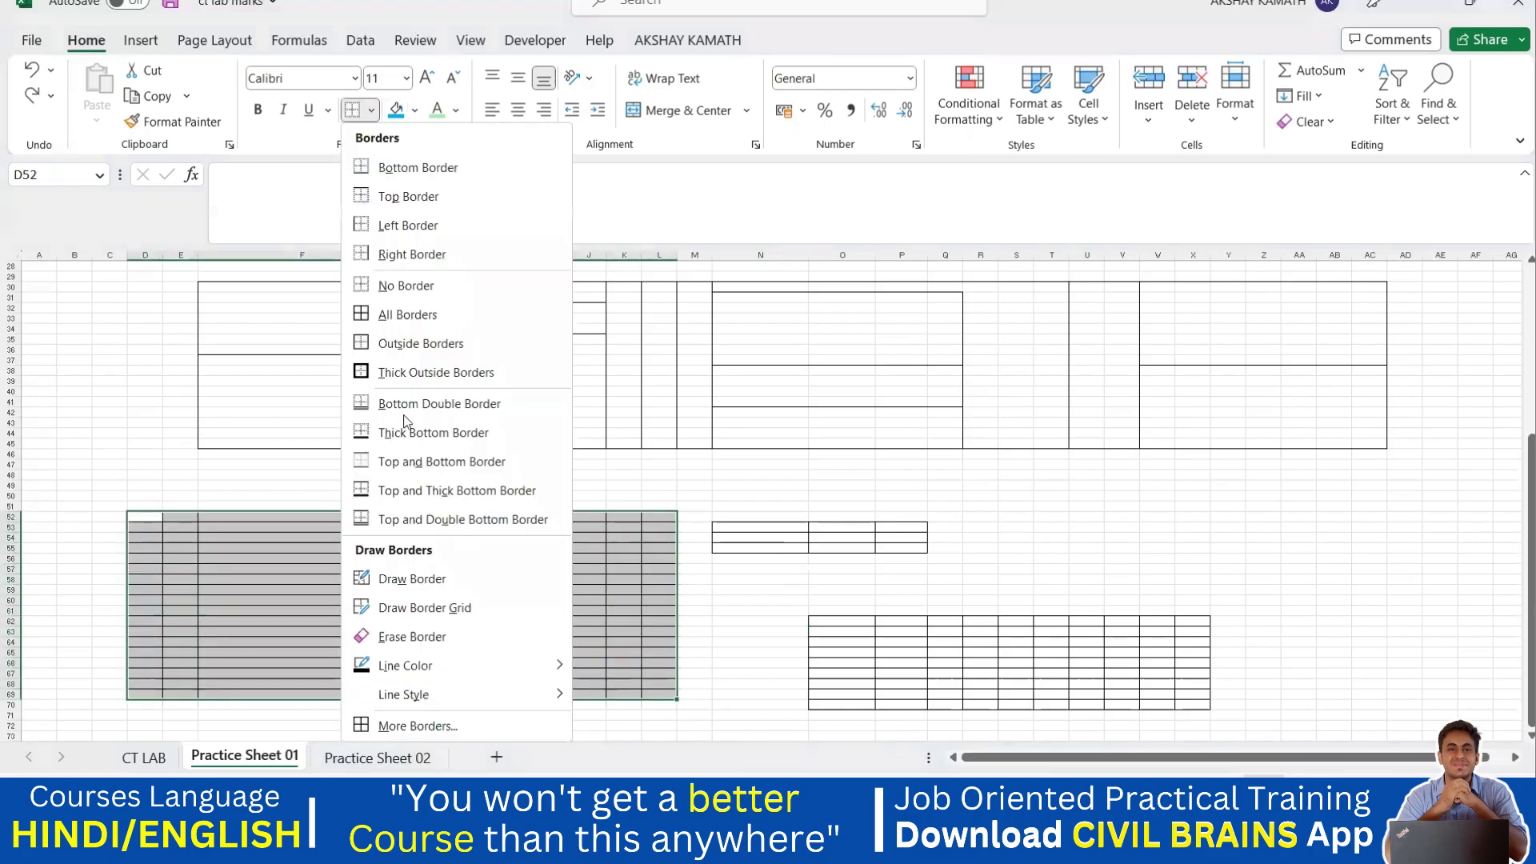
{"action": "left_click", "coordinate": [429, 638]}
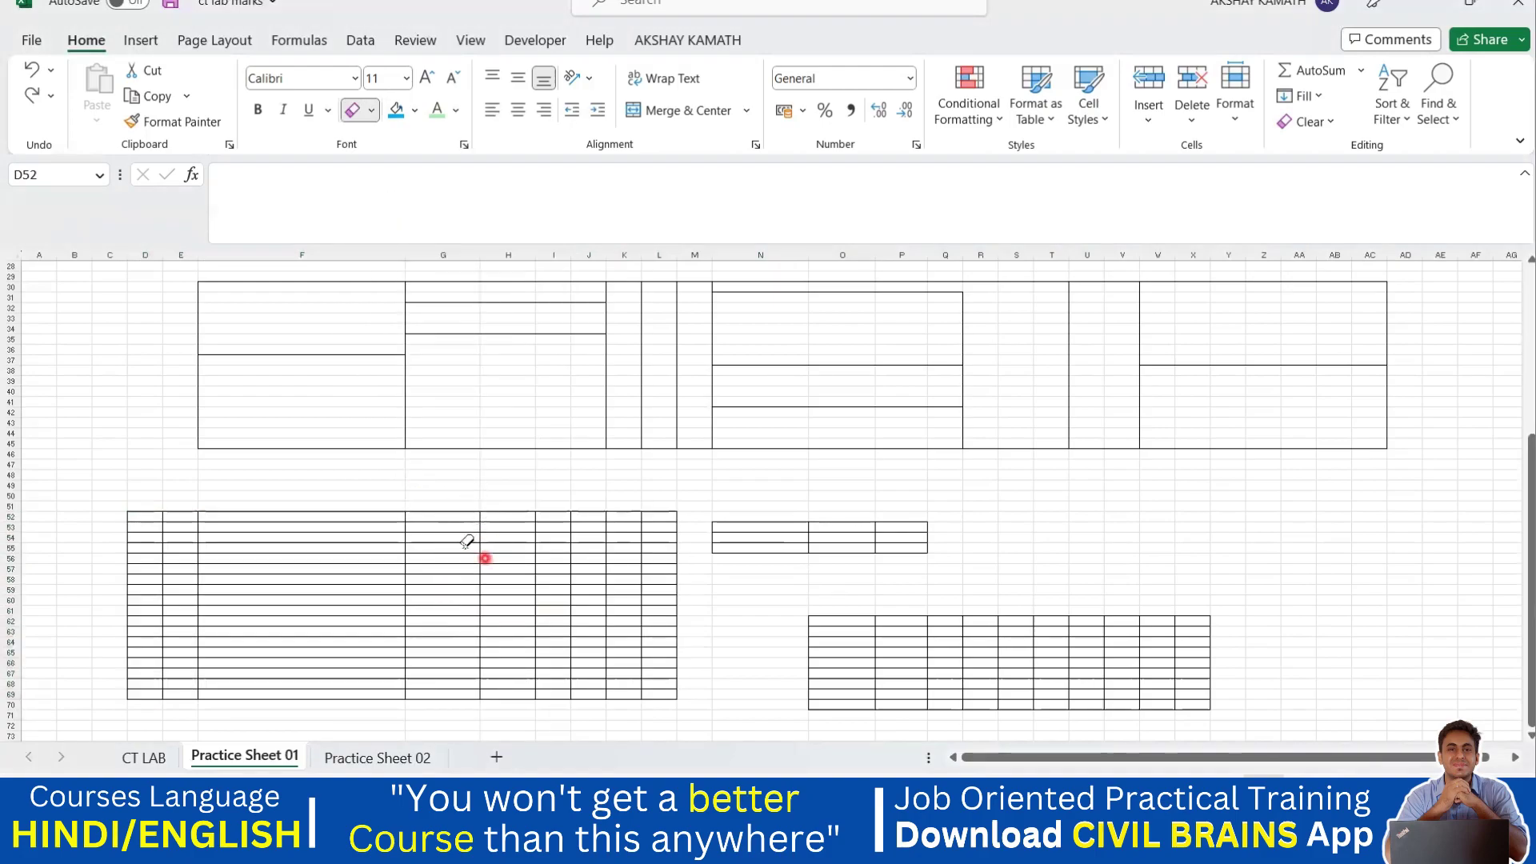
{"action": "mouse_move", "coordinate": [450, 531]}
{"action": "left_mouse_down"}
{"action": "mouse_move", "coordinate": [432, 651]}
{"action": "mouse_move", "coordinate": [432, 586]}
{"action": "mouse_move", "coordinate": [502, 556]}
{"action": "mouse_move", "coordinate": [520, 624]}
{"action": "mouse_move", "coordinate": [624, 651]}
{"action": "left_mouse_up"}
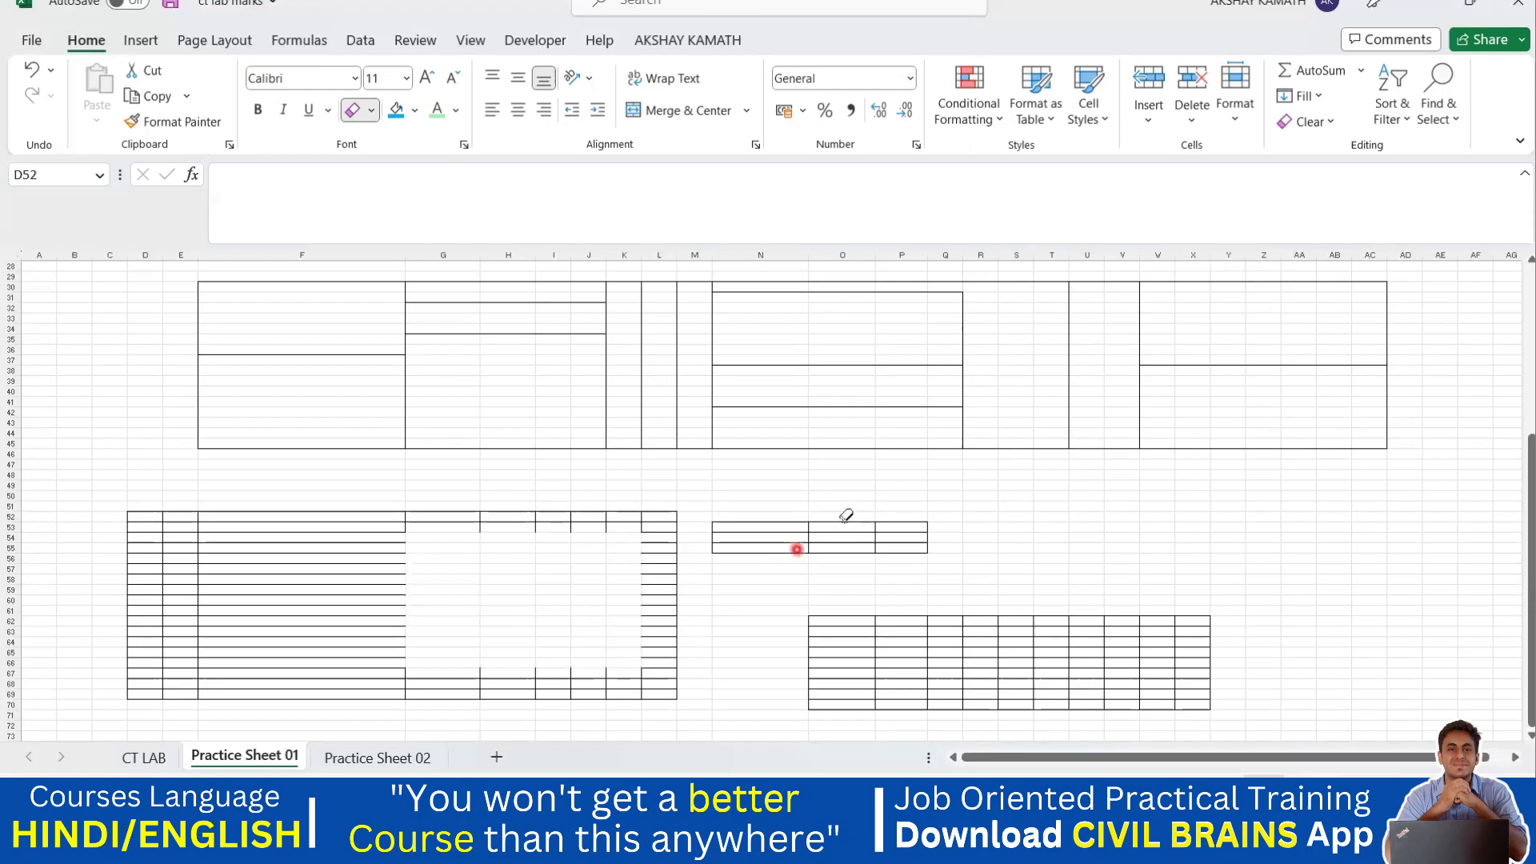
{"action": "left_click", "coordinate": [1030, 634]}
{"action": "key", "text": "Escape"}
{"action": "left_click", "coordinate": [675, 600]}
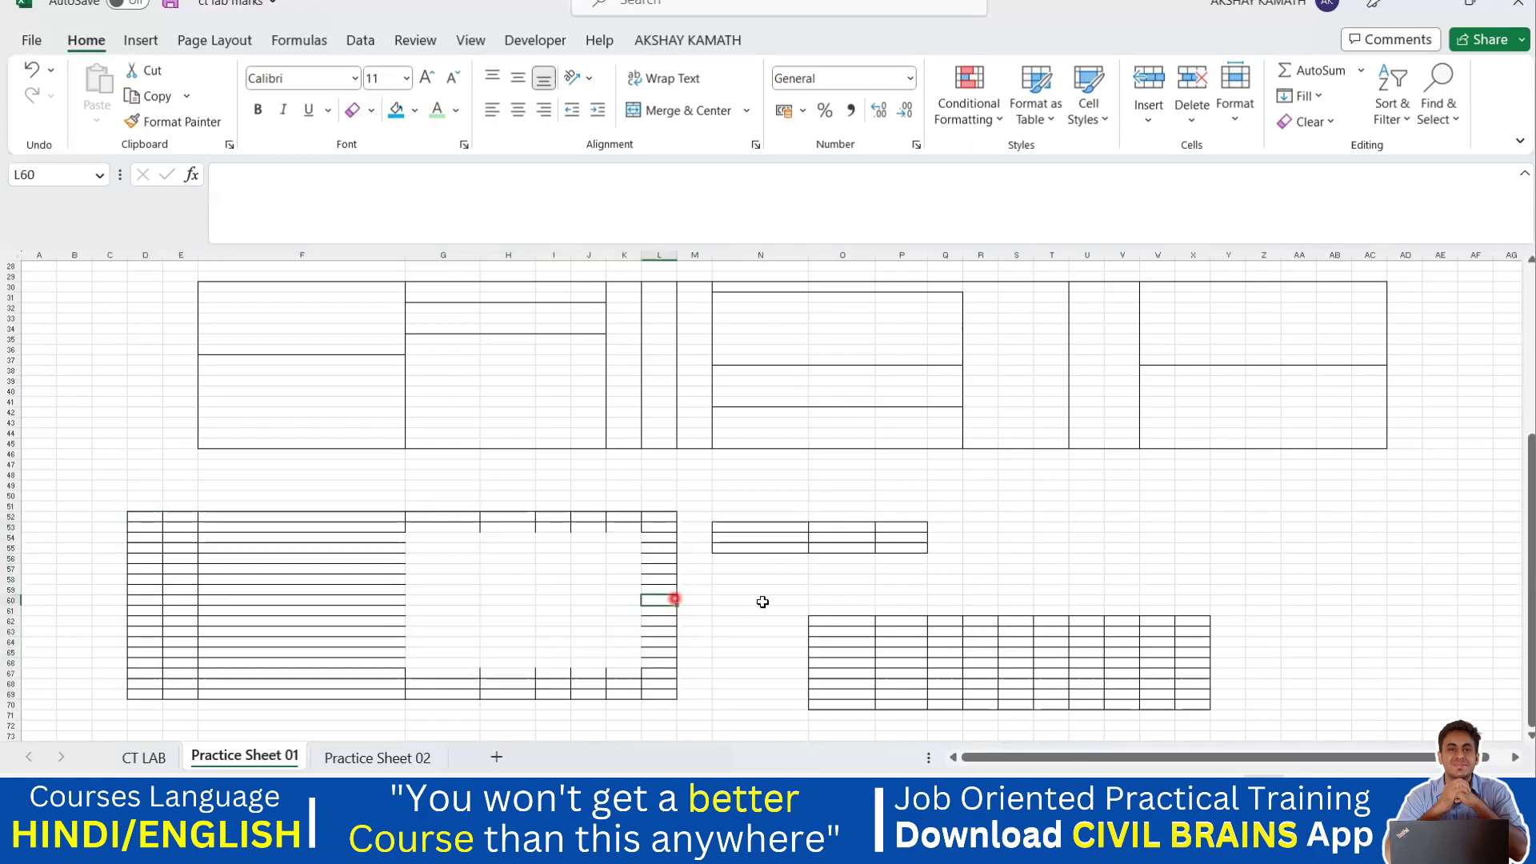
{"action": "left_click", "coordinate": [748, 672]}
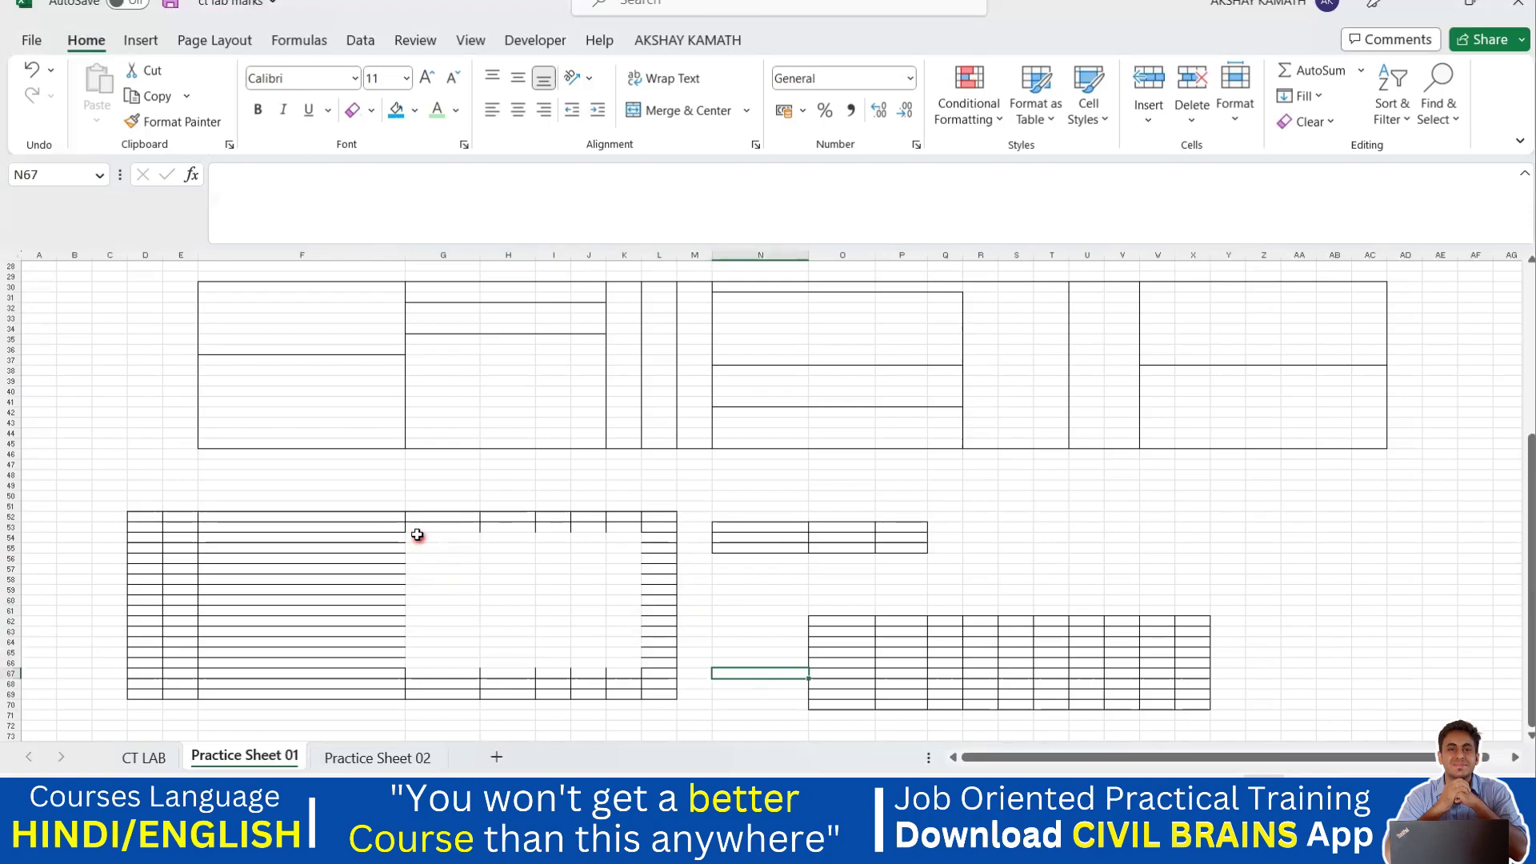
Apply Thick Outside Borders around G54:K67 inside the large grid.
{"action": "left_click_drag", "start_coordinate": [415, 528], "coordinate": [575, 591]}
{"action": "left_click_drag", "start_coordinate": [439, 551], "coordinate": [606, 670]}
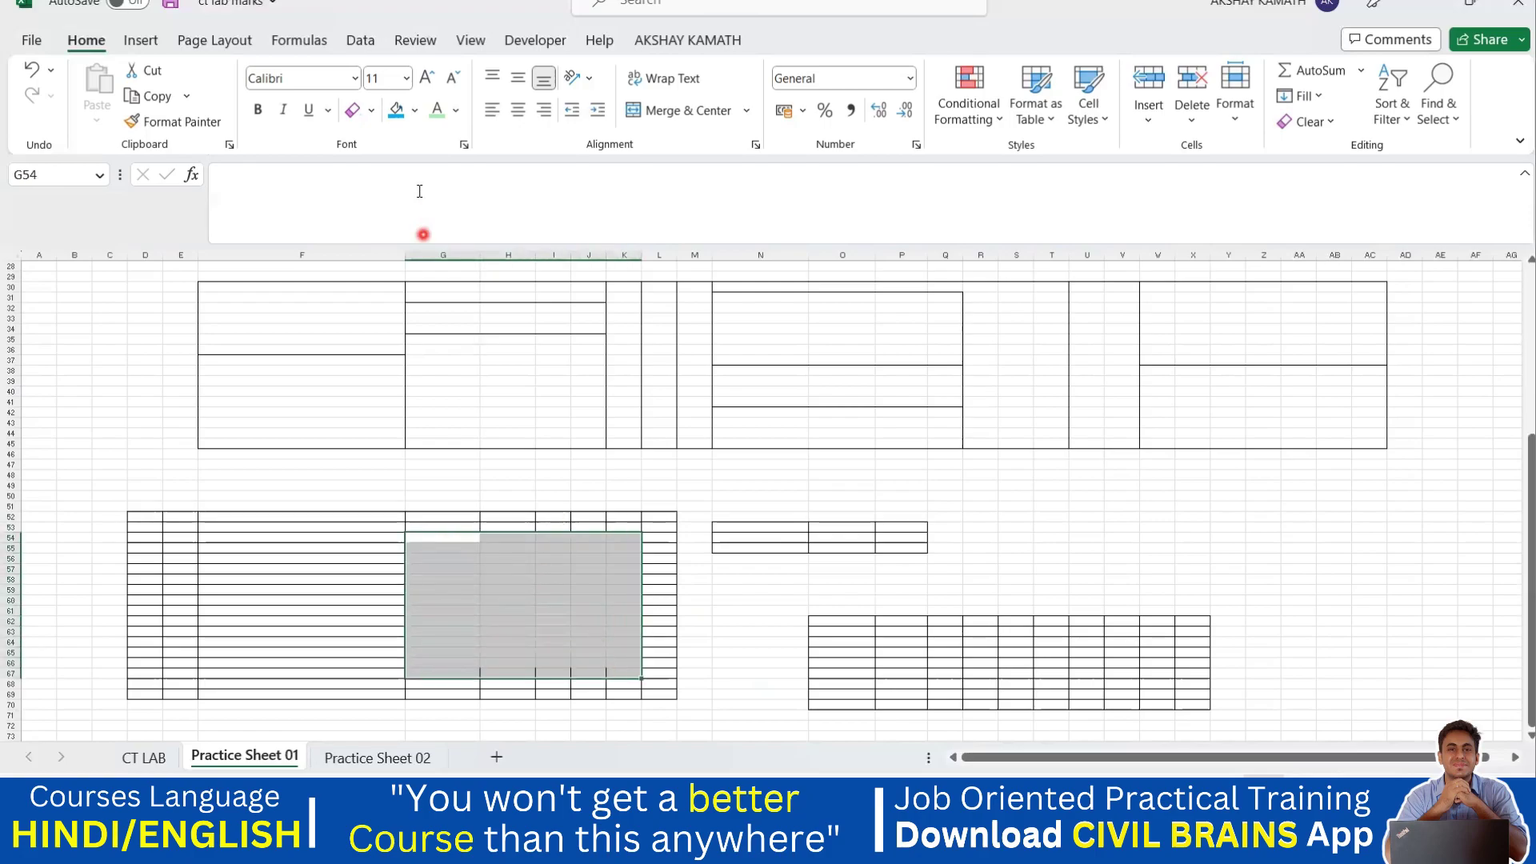
{"action": "left_click", "coordinate": [369, 111]}
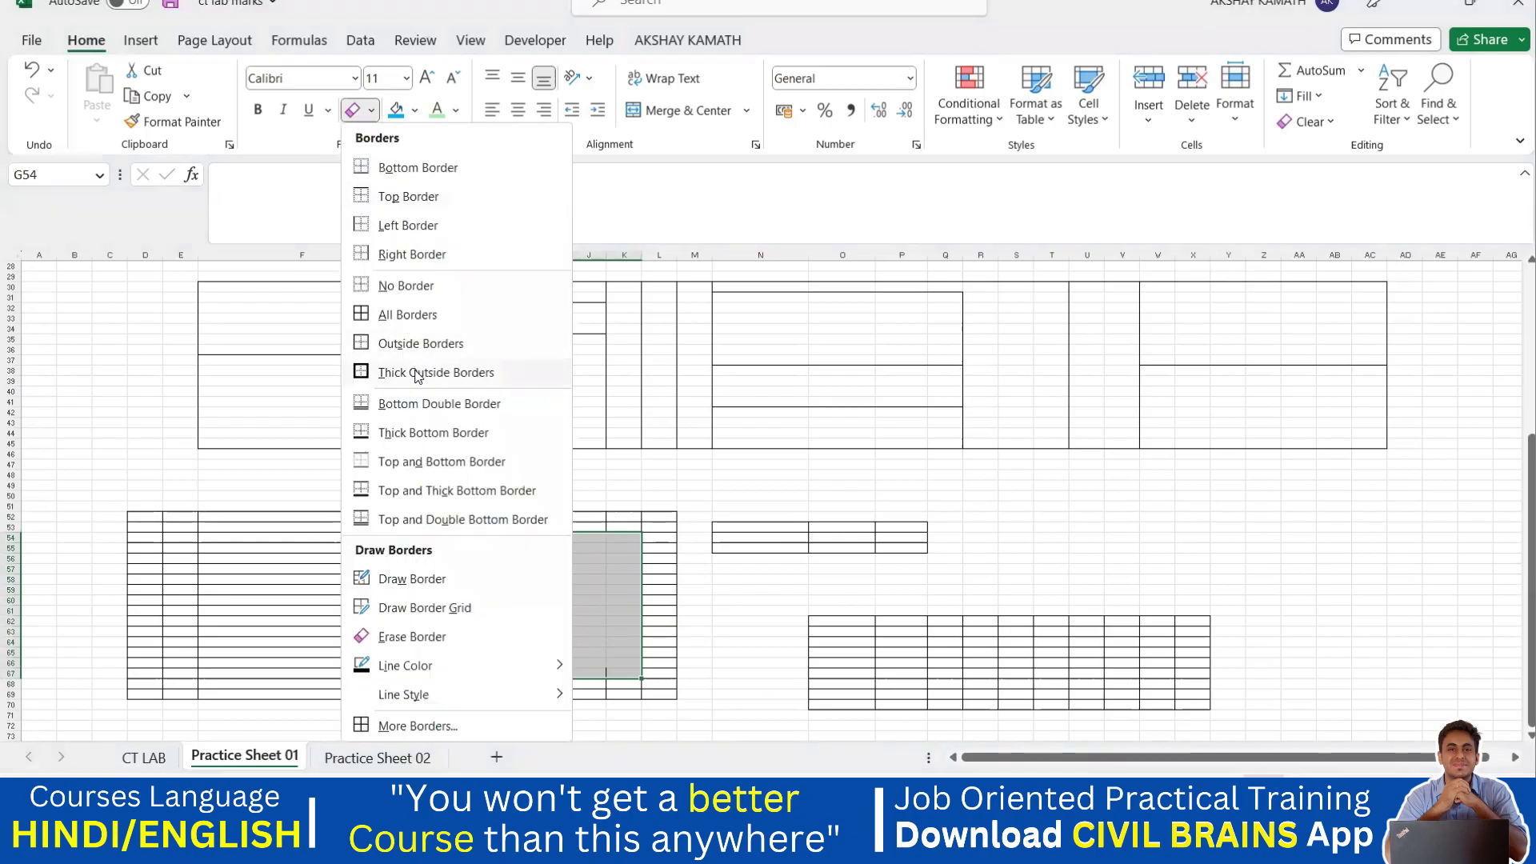
{"action": "left_click", "coordinate": [417, 376]}
{"action": "left_click", "coordinate": [775, 641]}
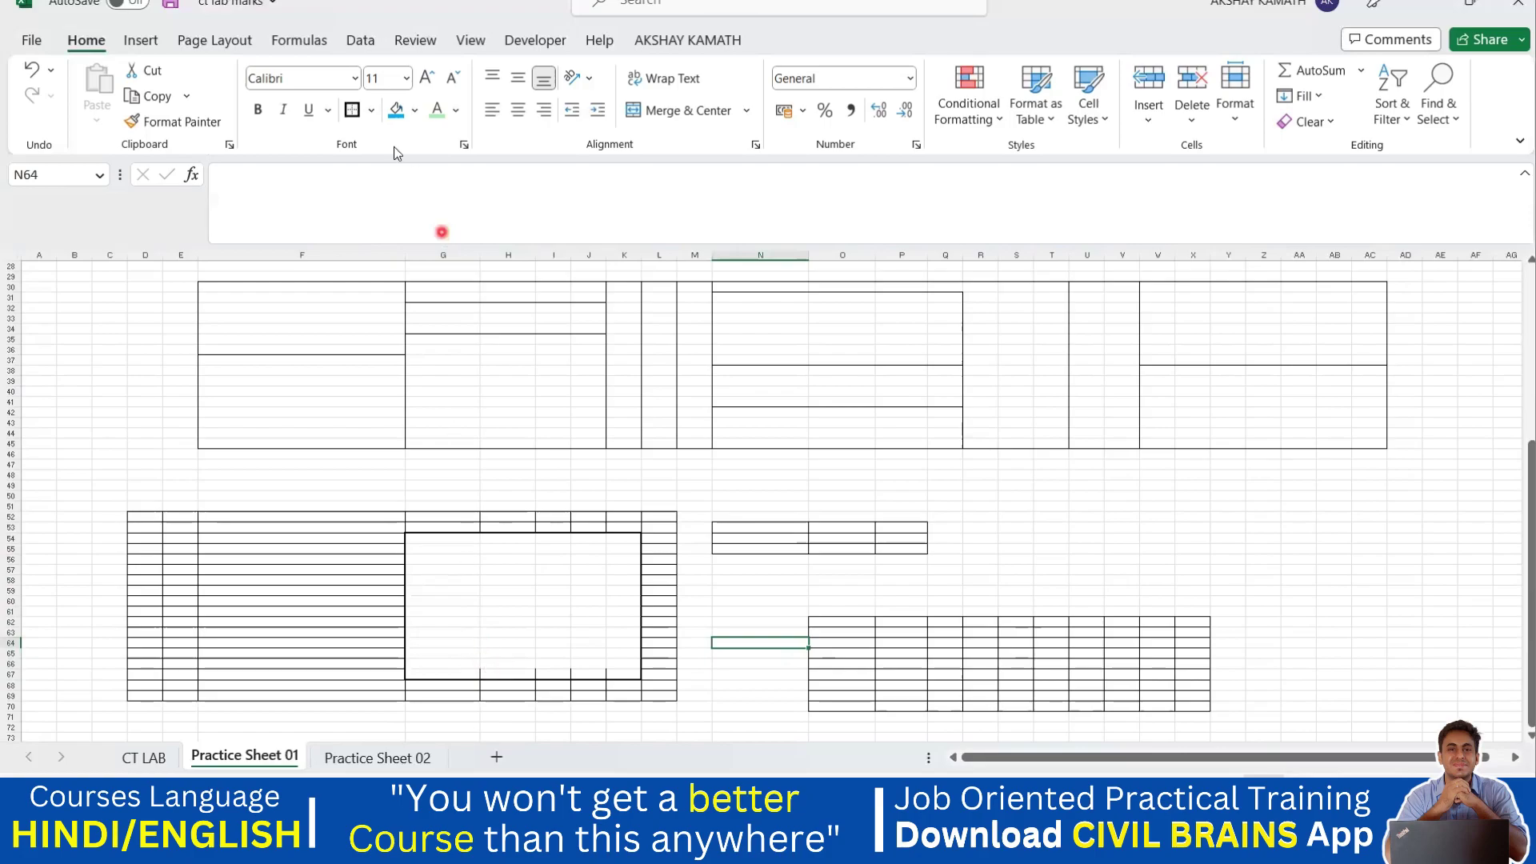
Use Erase Border to remove the leftover vertical segments in row 67 and the borders across G63:K65.
{"action": "left_click", "coordinate": [374, 109]}
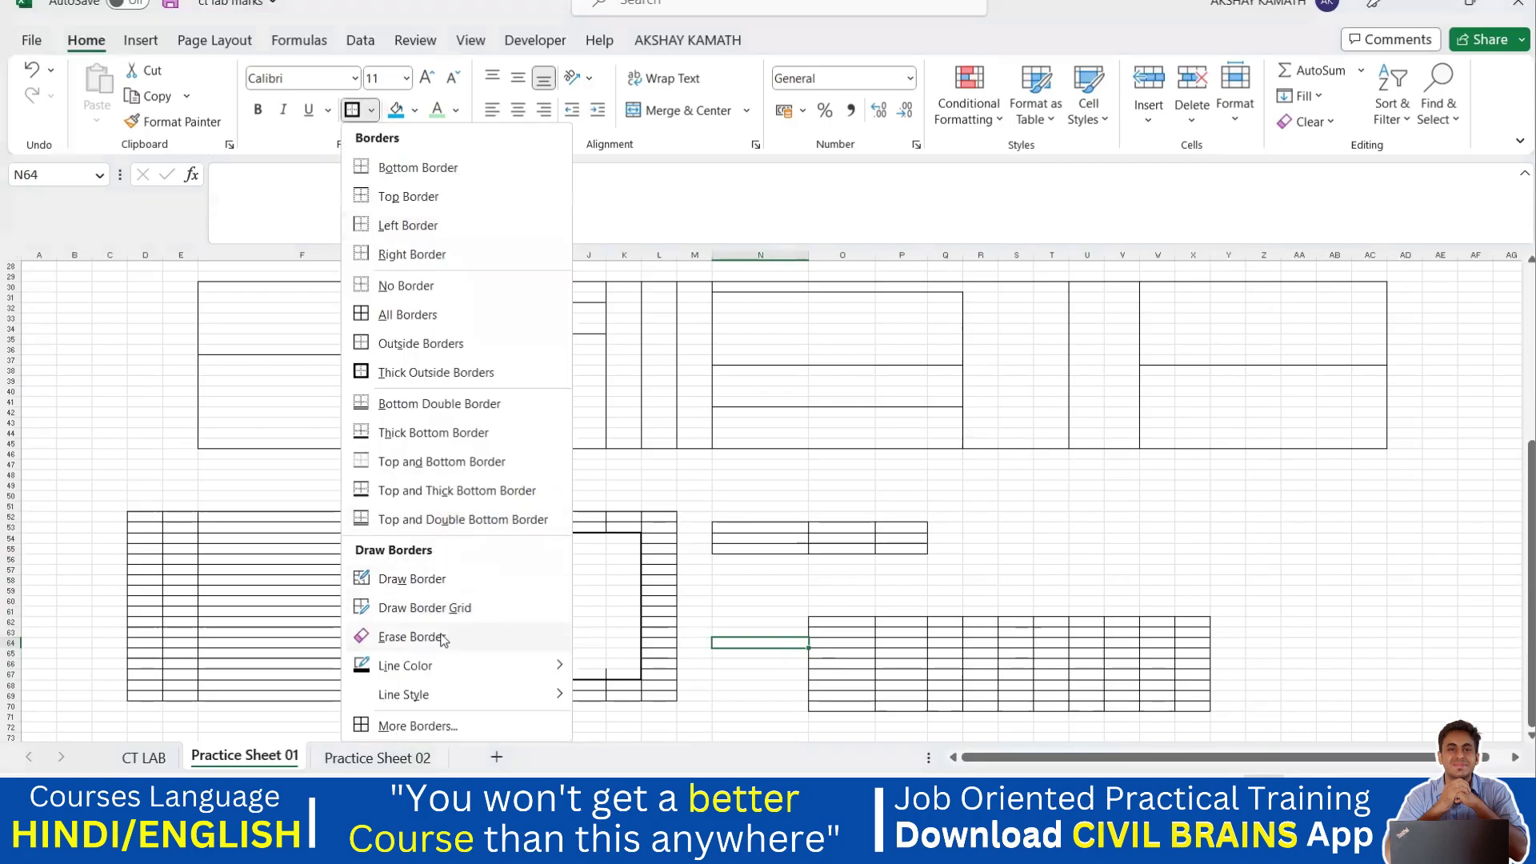
{"action": "left_click", "coordinate": [440, 634]}
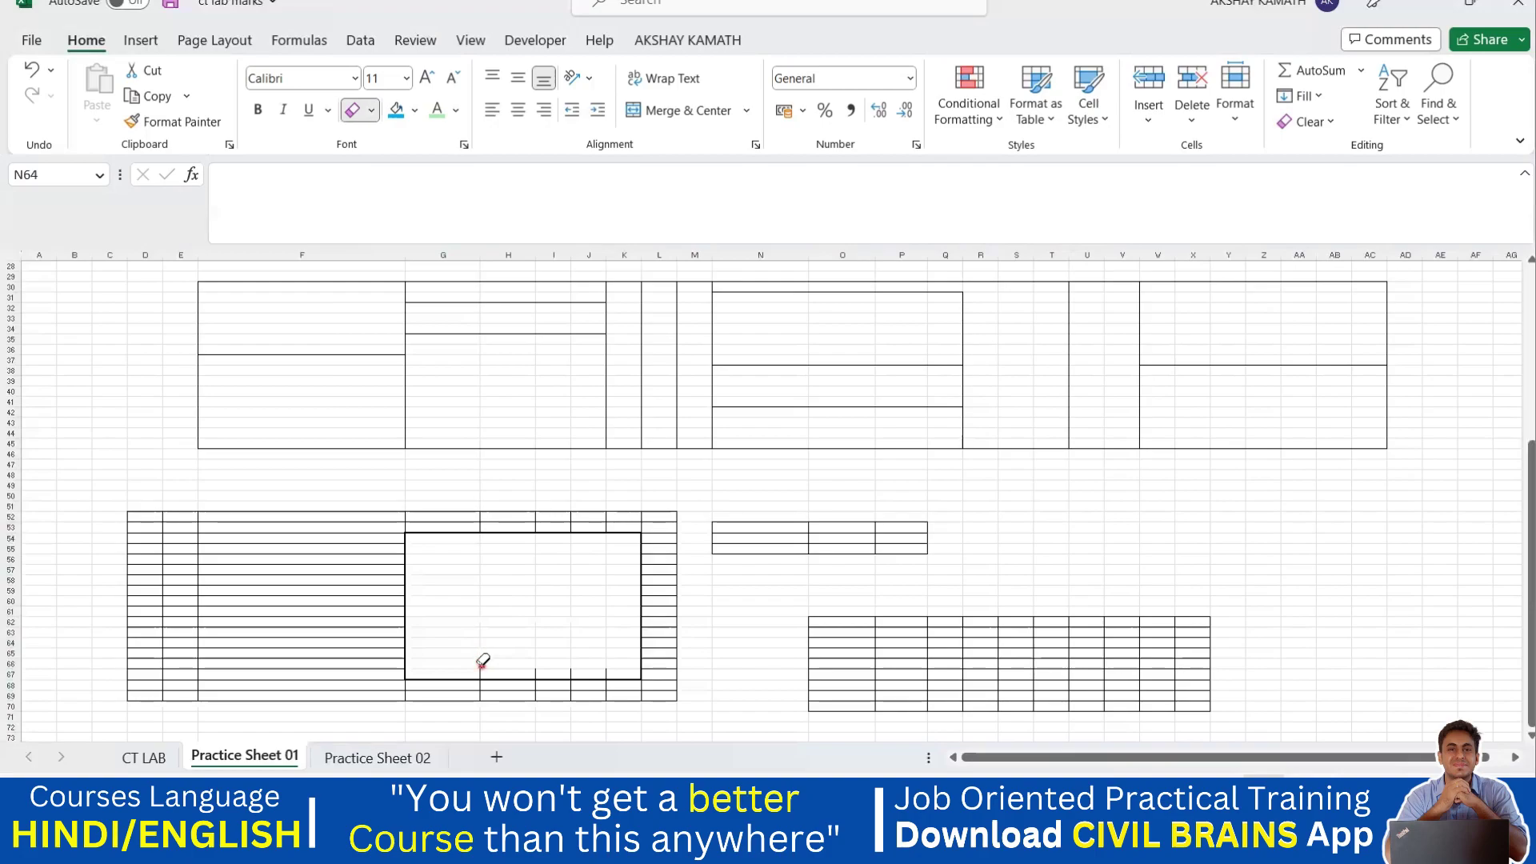
{"action": "mouse_move", "coordinate": [477, 666]}
{"action": "left_mouse_down"}
{"action": "mouse_move", "coordinate": [518, 656]}
{"action": "mouse_move", "coordinate": [583, 672]}
{"action": "mouse_move", "coordinate": [620, 631]}
{"action": "mouse_move", "coordinate": [568, 671]}
{"action": "mouse_move", "coordinate": [480, 682]}
{"action": "mouse_move", "coordinate": [514, 672]}
{"action": "mouse_move", "coordinate": [481, 666]}
{"action": "left_mouse_up"}
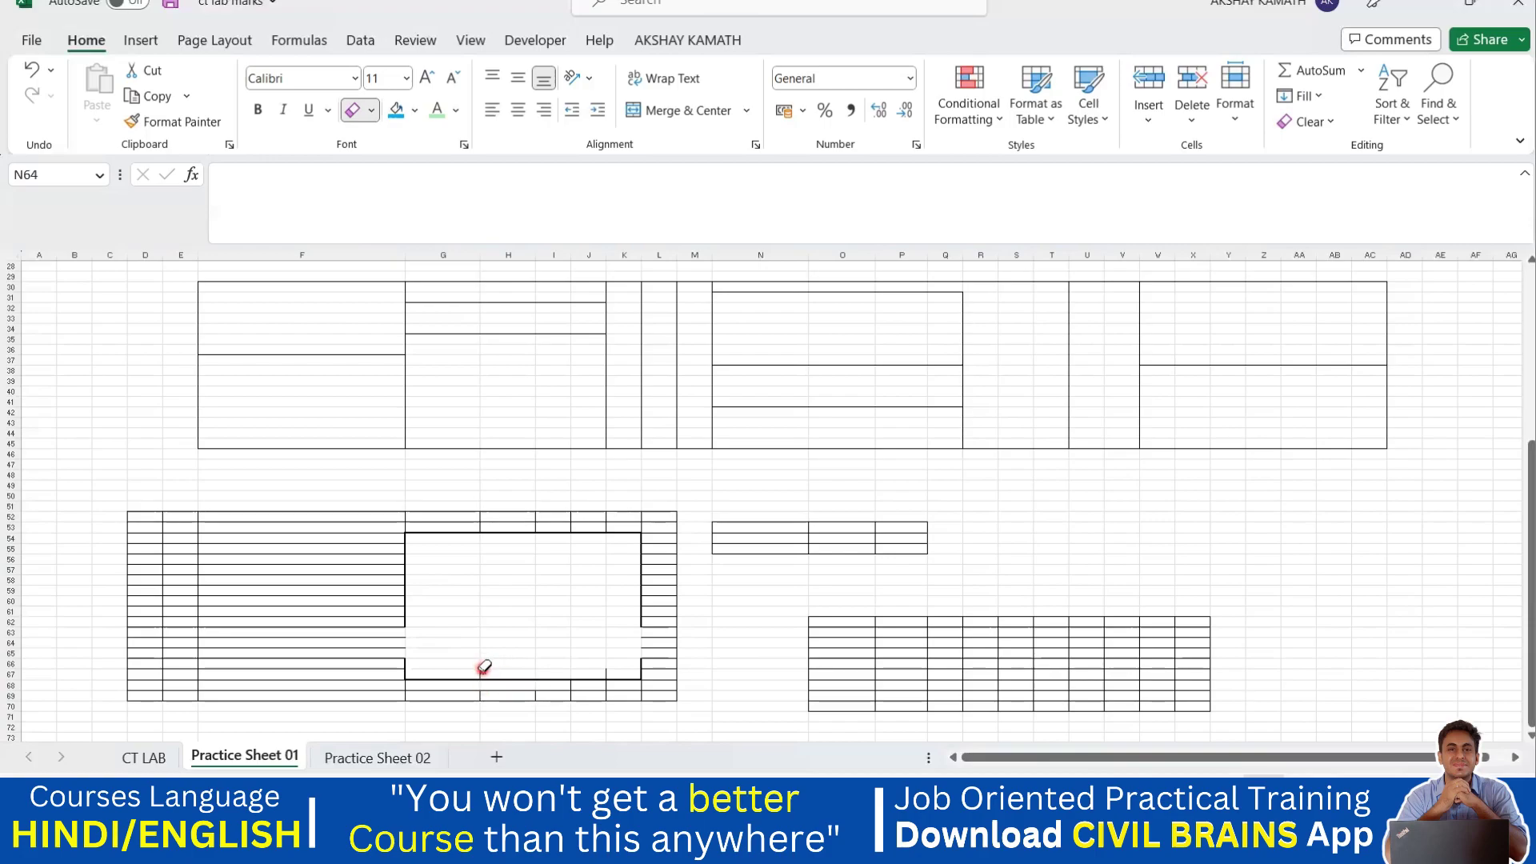
{"action": "mouse_move", "coordinate": [582, 679]}
{"action": "left_mouse_down"}
{"action": "mouse_move", "coordinate": [599, 661]}
{"action": "mouse_move", "coordinate": [904, 656]}
{"action": "mouse_move", "coordinate": [811, 690]}
{"action": "mouse_move", "coordinate": [744, 637]}
{"action": "left_mouse_up"}
{"action": "key", "text": "Escape"}
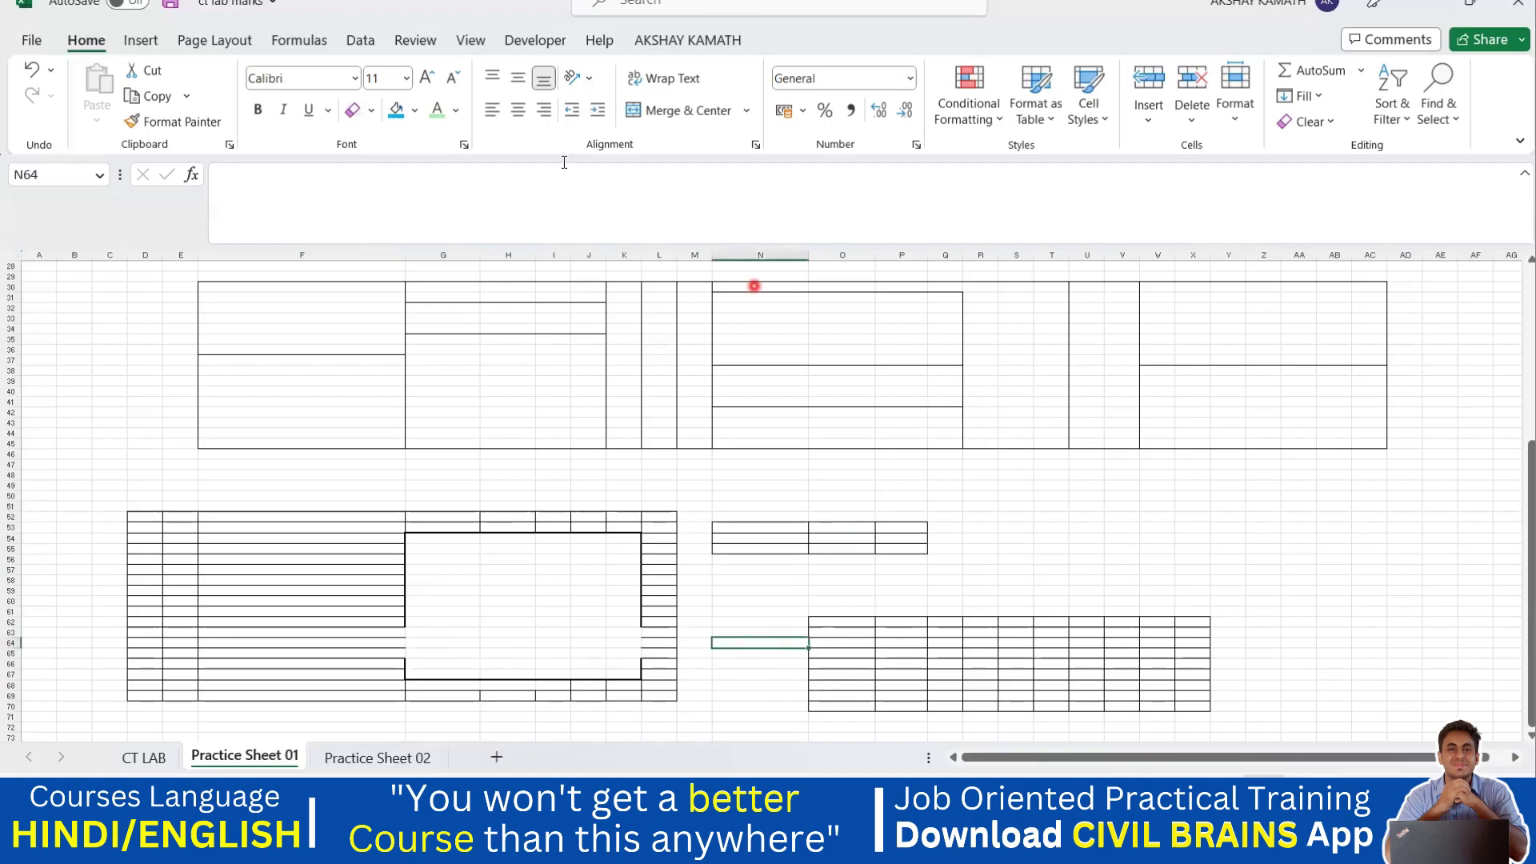
{"action": "left_click", "coordinate": [373, 112]}
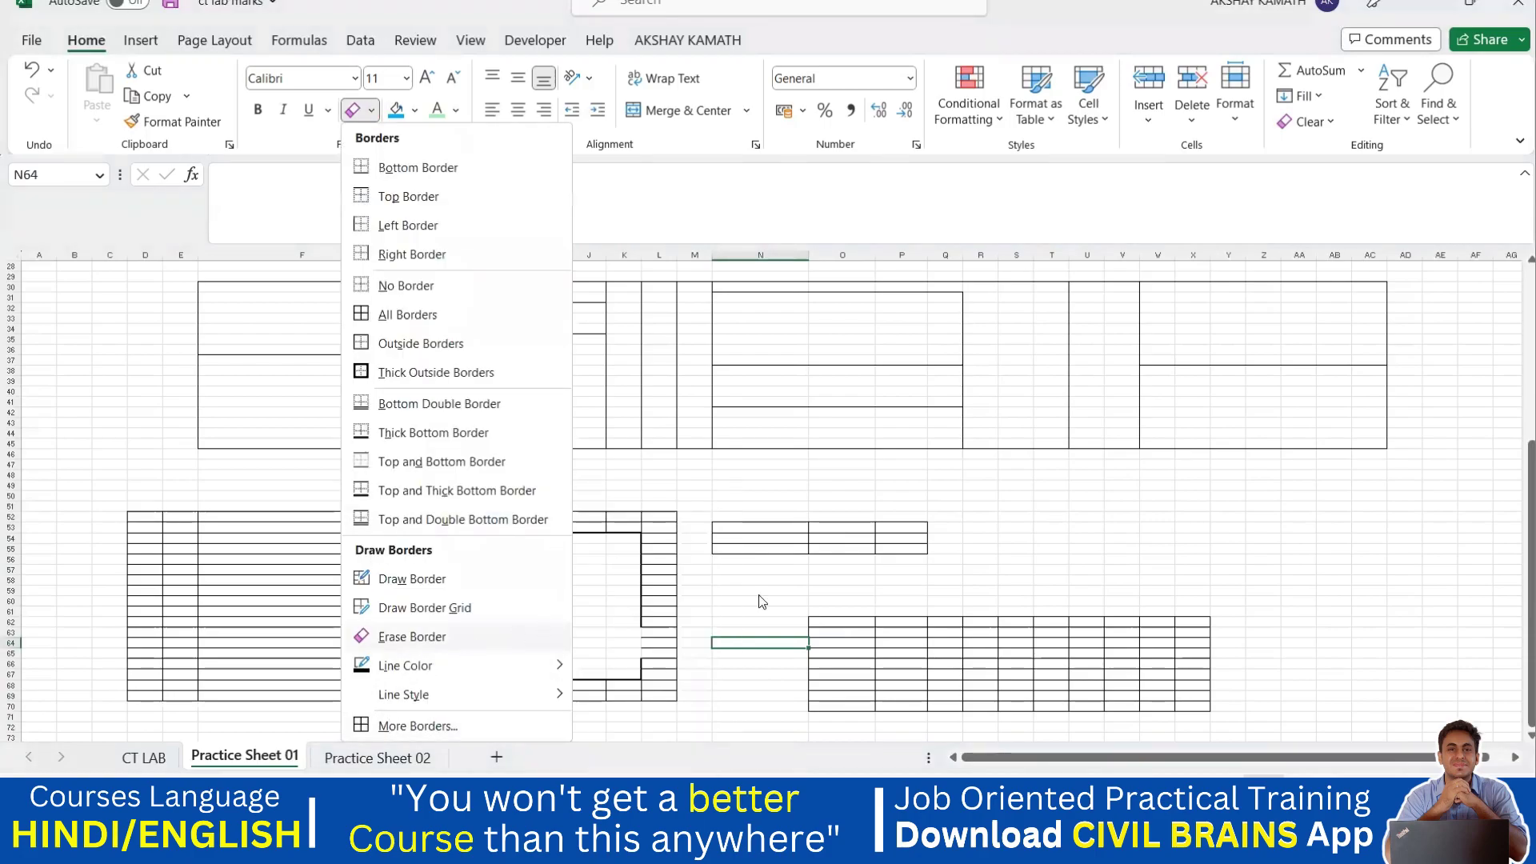
{"action": "left_click", "coordinate": [796, 587]}
{"action": "scroll", "coordinate": [823, 617], "scroll_direction": "down", "scroll_amount": 2}
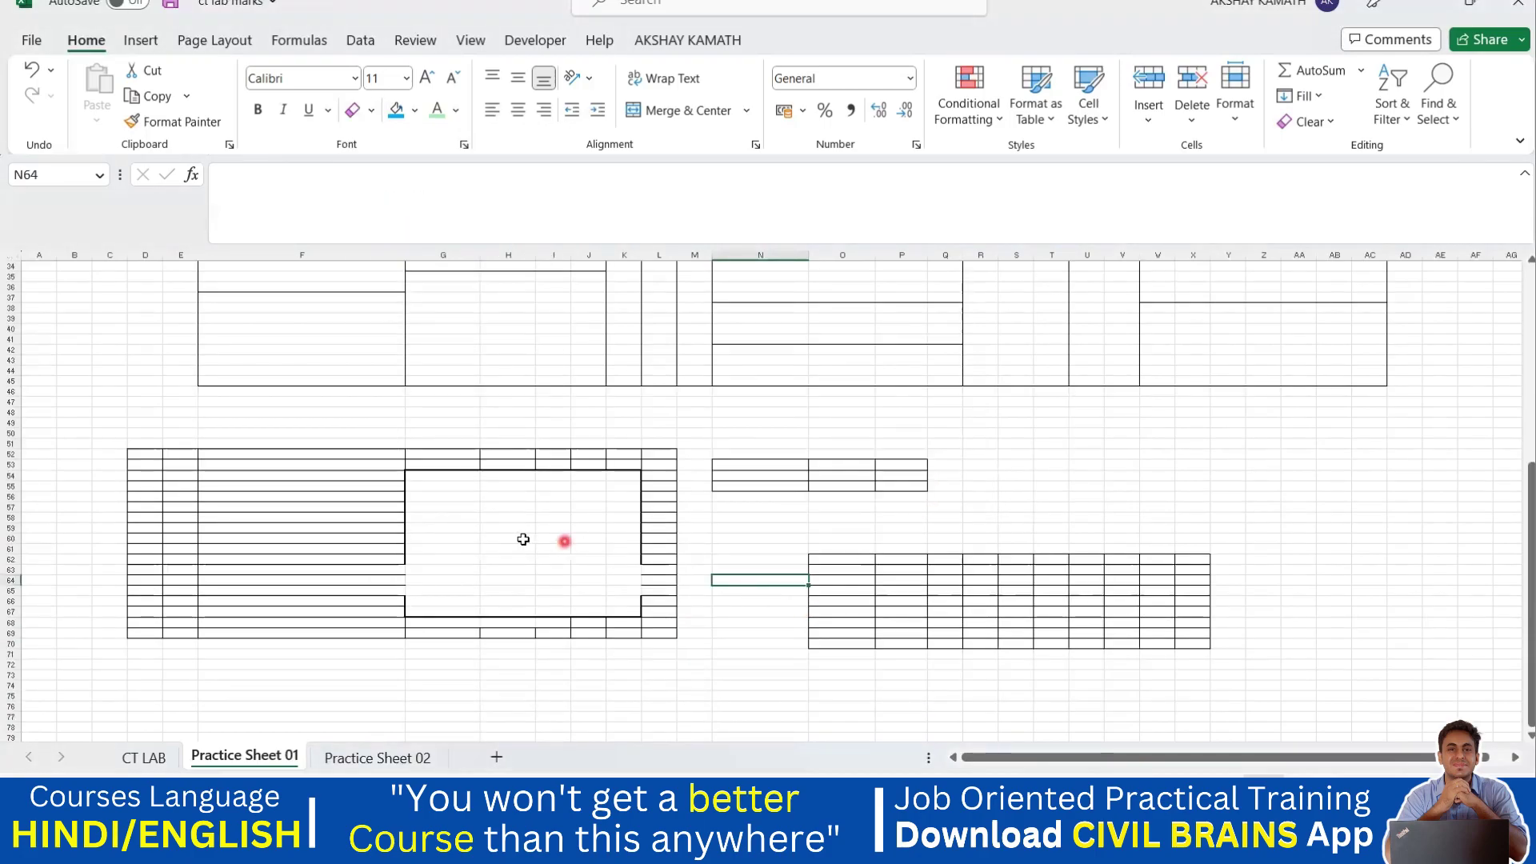
{"action": "scroll", "coordinate": [970, 648], "scroll_direction": "up", "scroll_amount": 2}
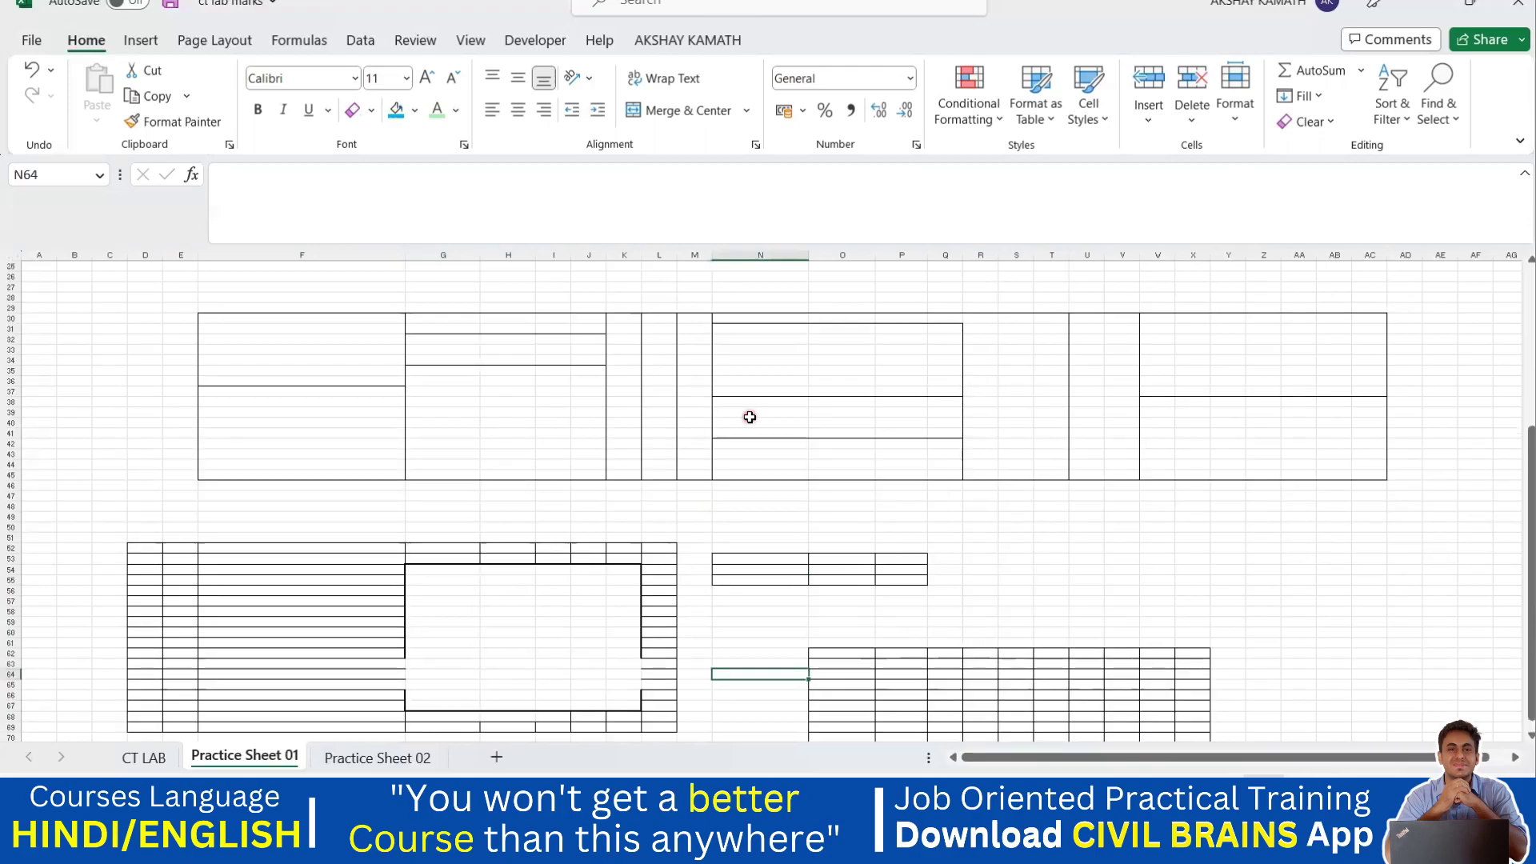
Set the border line color to standard red and draw border grids over F89:P107 and U84:V87.
{"action": "scroll", "coordinate": [747, 416], "scroll_direction": "down", "scroll_amount": 2}
{"action": "scroll", "coordinate": [732, 485], "scroll_direction": "down", "scroll_amount": 7}
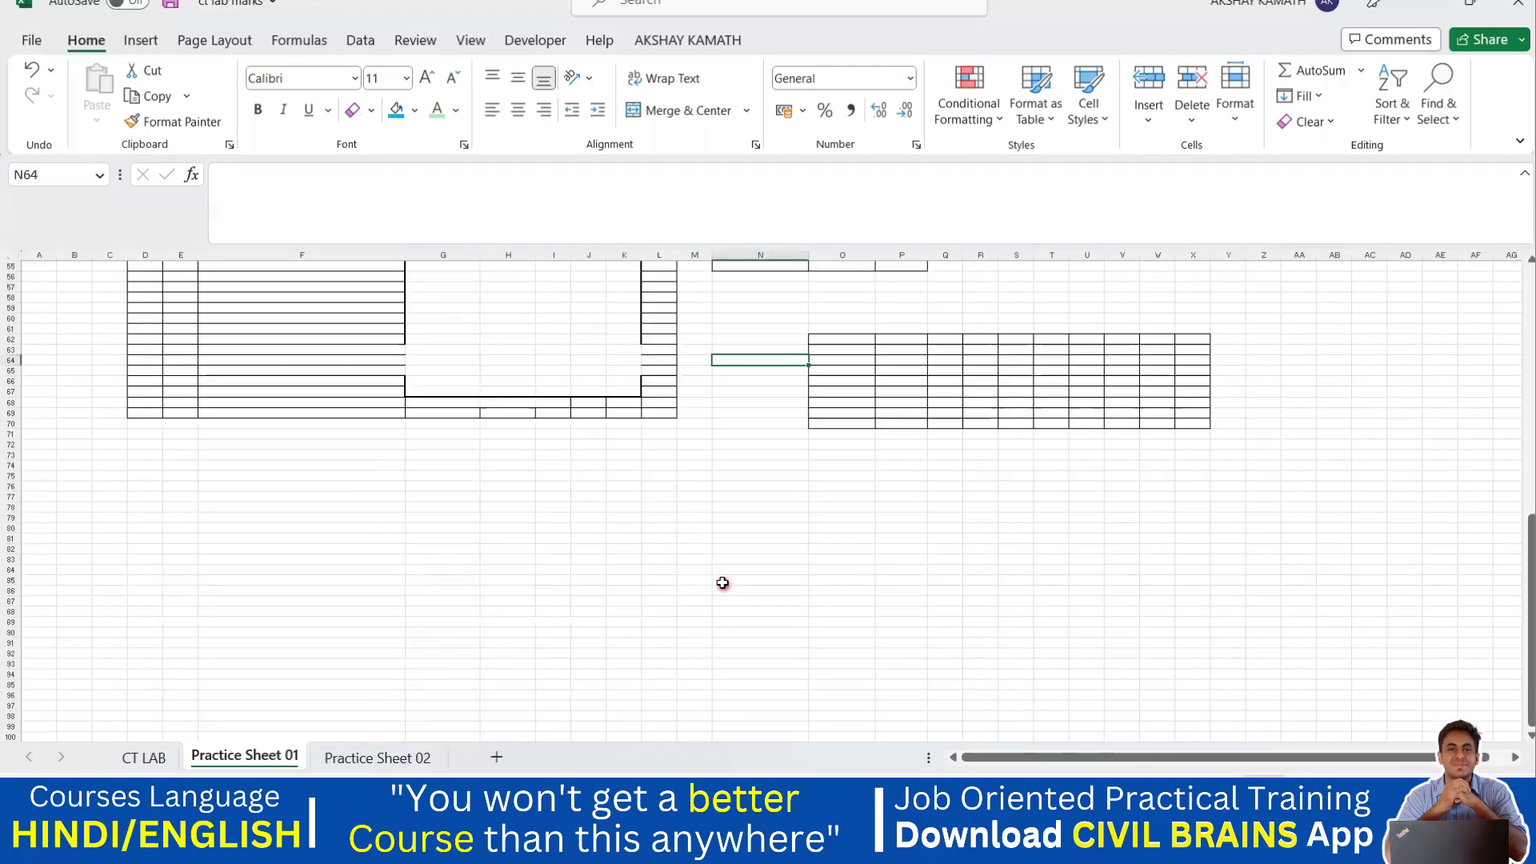
{"action": "scroll", "coordinate": [680, 563], "scroll_direction": "down", "scroll_amount": 2}
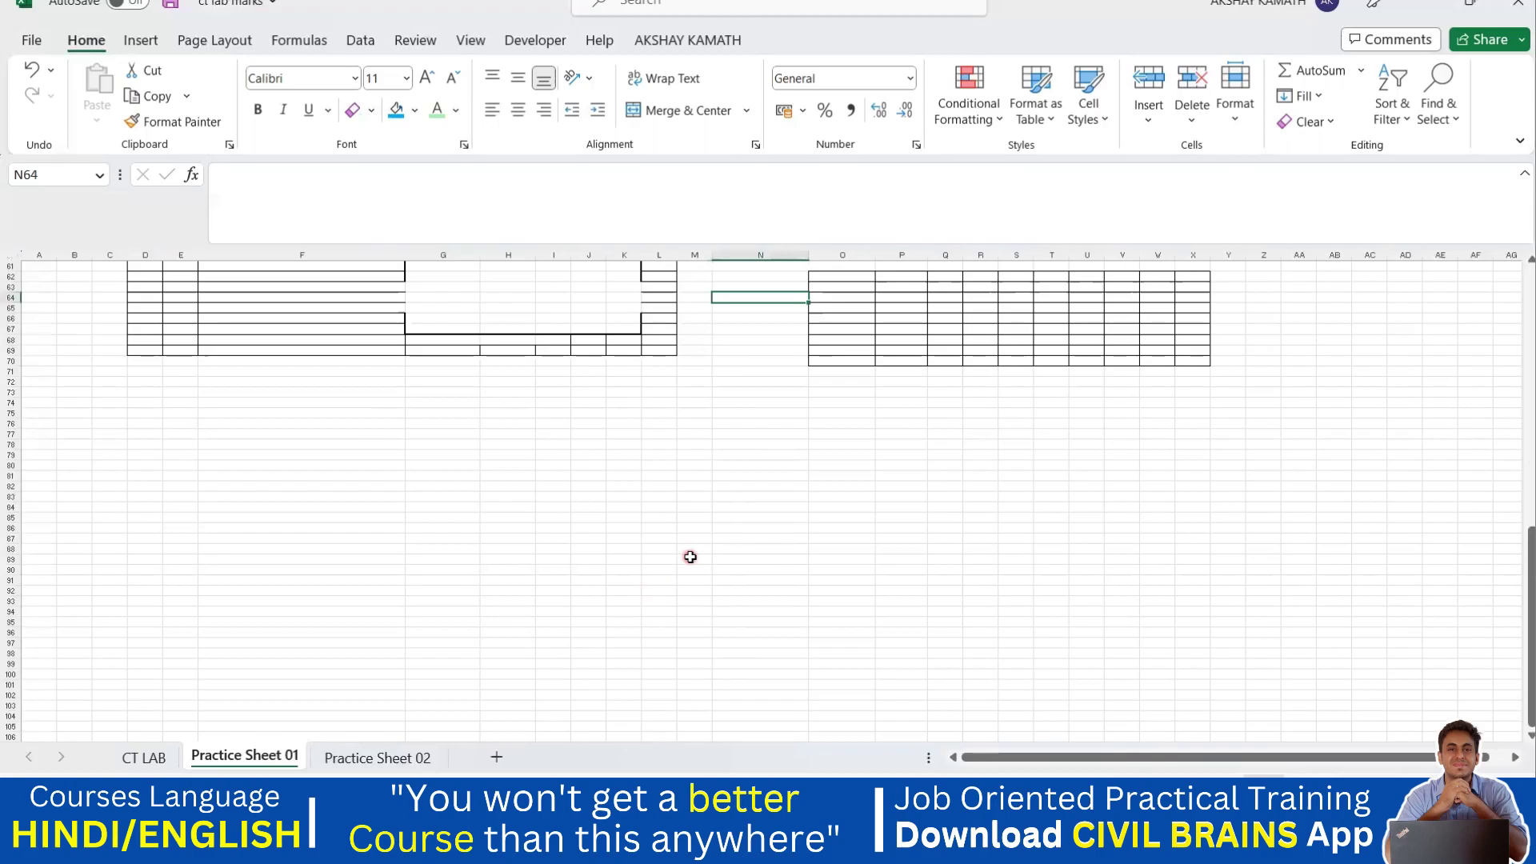
{"action": "scroll", "coordinate": [668, 554], "scroll_direction": "down", "scroll_amount": 2}
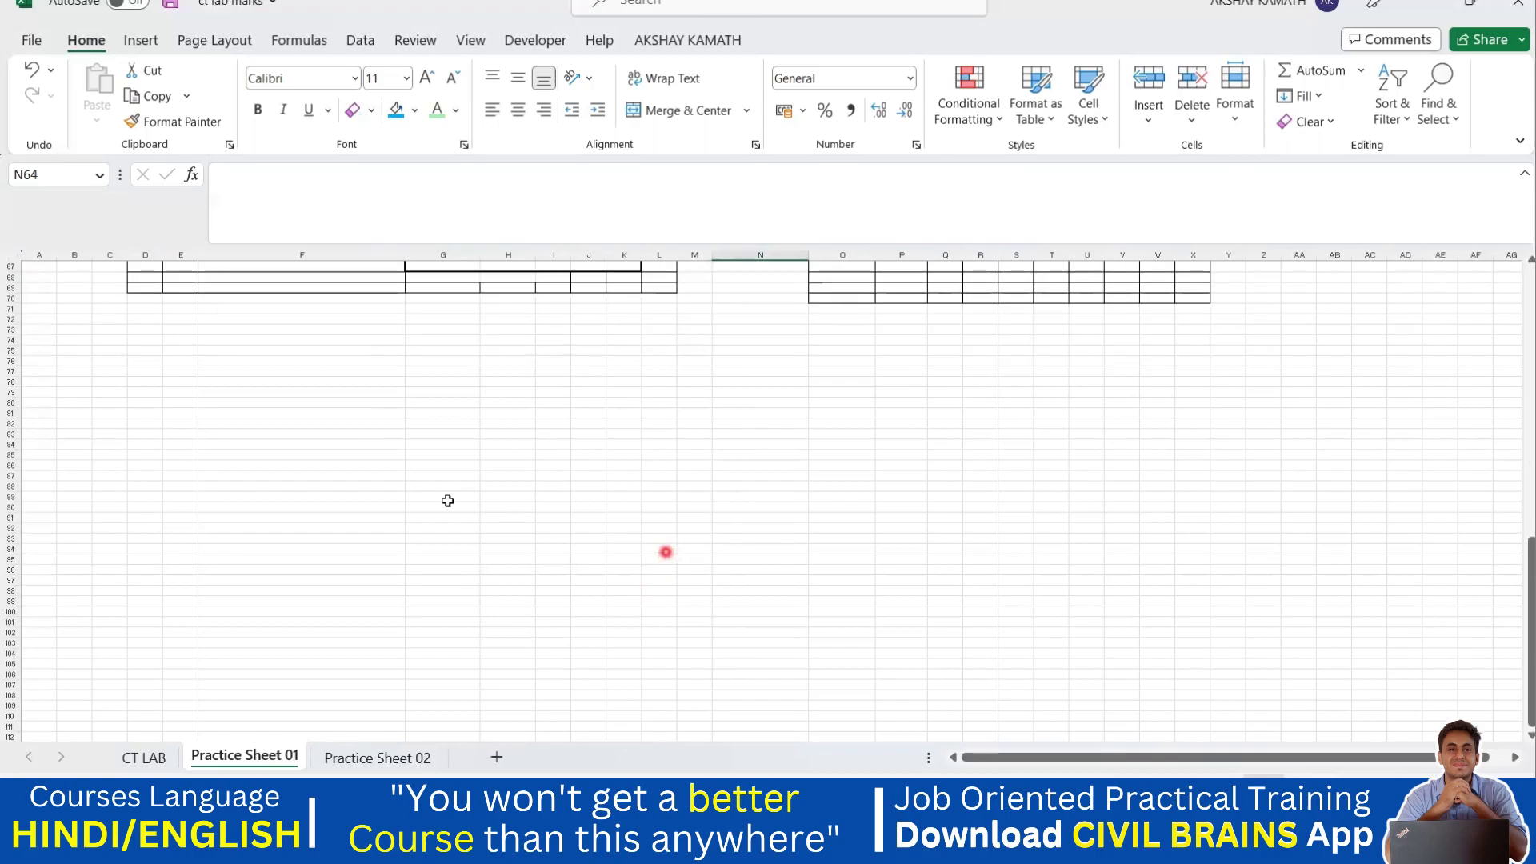
{"action": "left_click", "coordinate": [372, 112]}
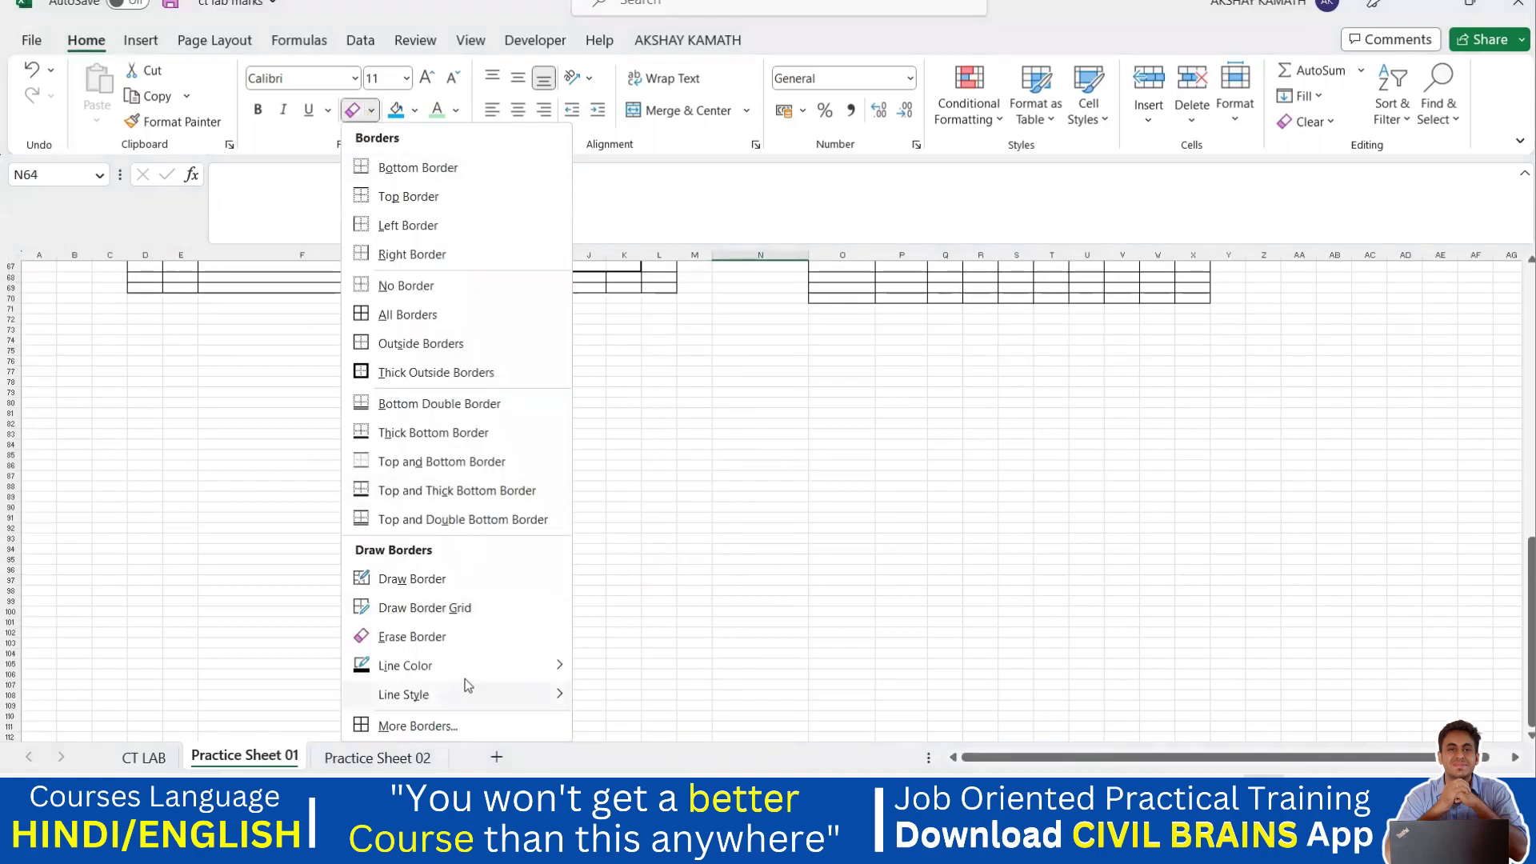
{"action": "mouse_move", "coordinate": [468, 669]}
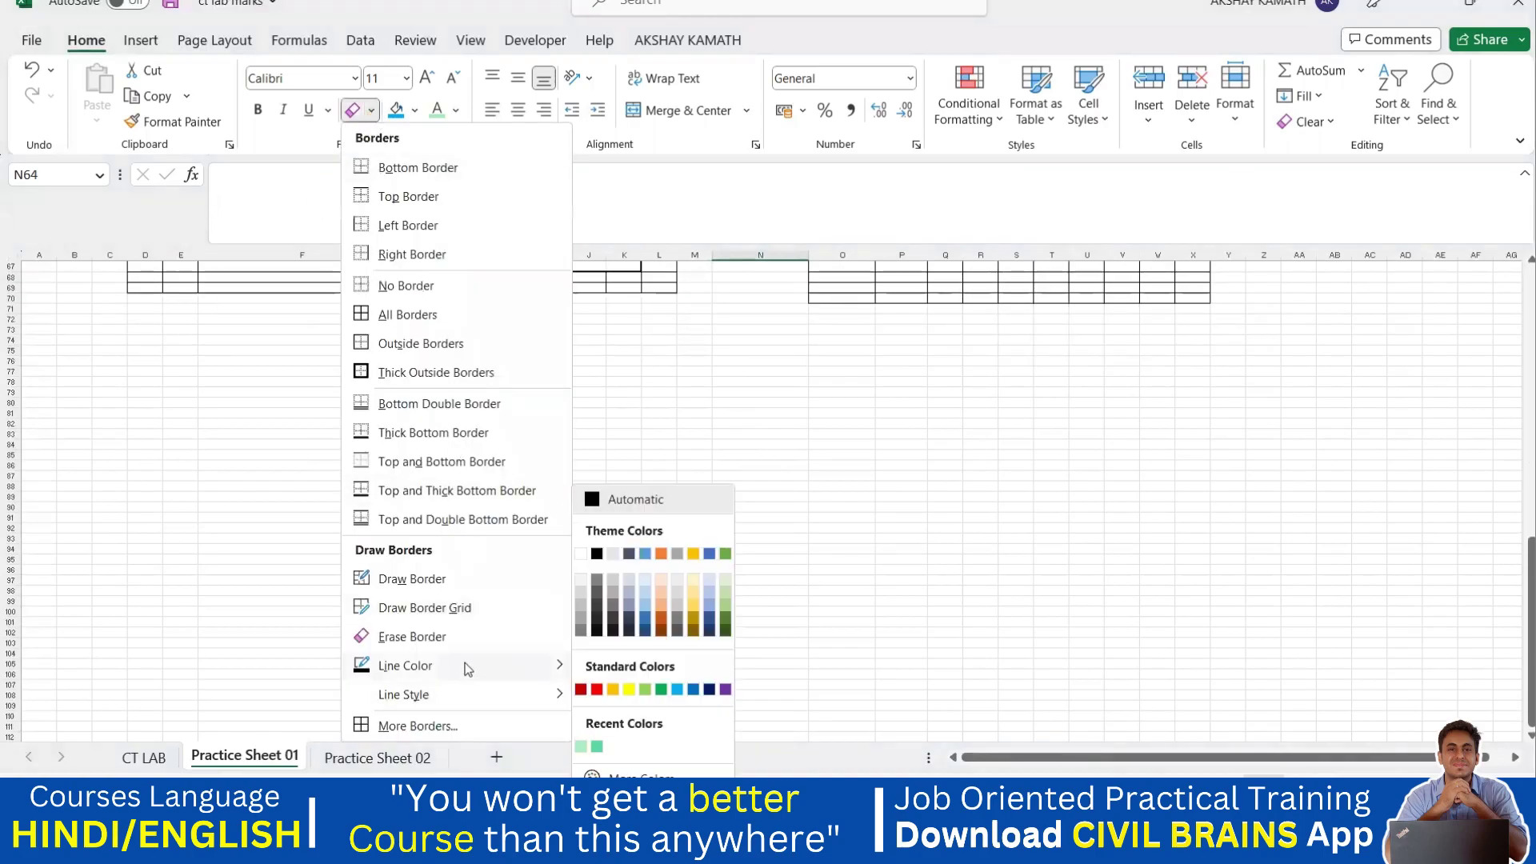
{"action": "left_click", "coordinate": [596, 689]}
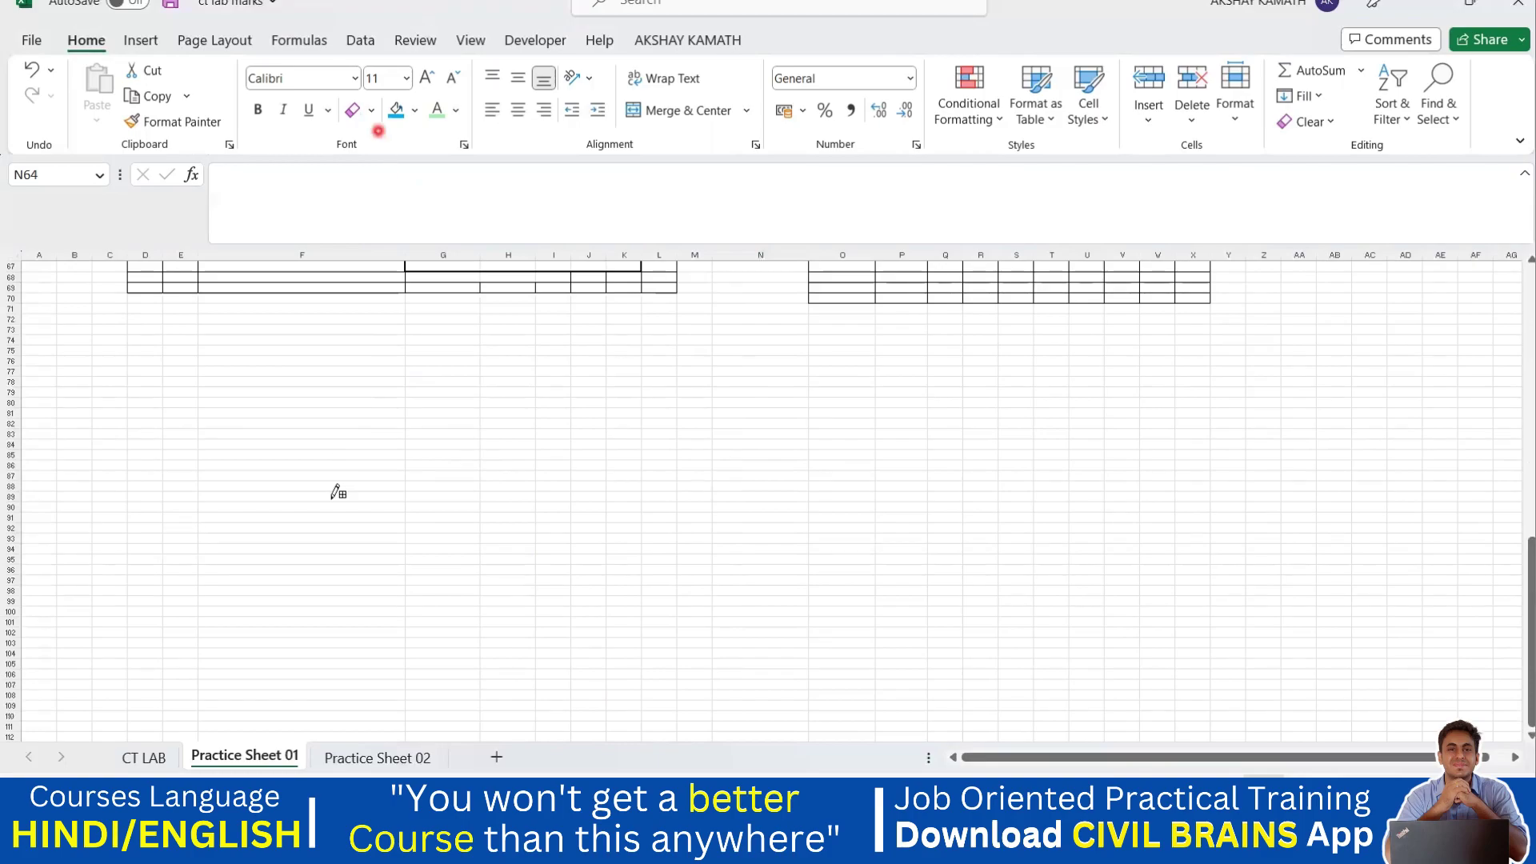
{"action": "mouse_move", "coordinate": [336, 492]}
{"action": "left_mouse_down"}
{"action": "mouse_move", "coordinate": [865, 490]}
{"action": "mouse_move", "coordinate": [908, 675]}
{"action": "left_mouse_up"}
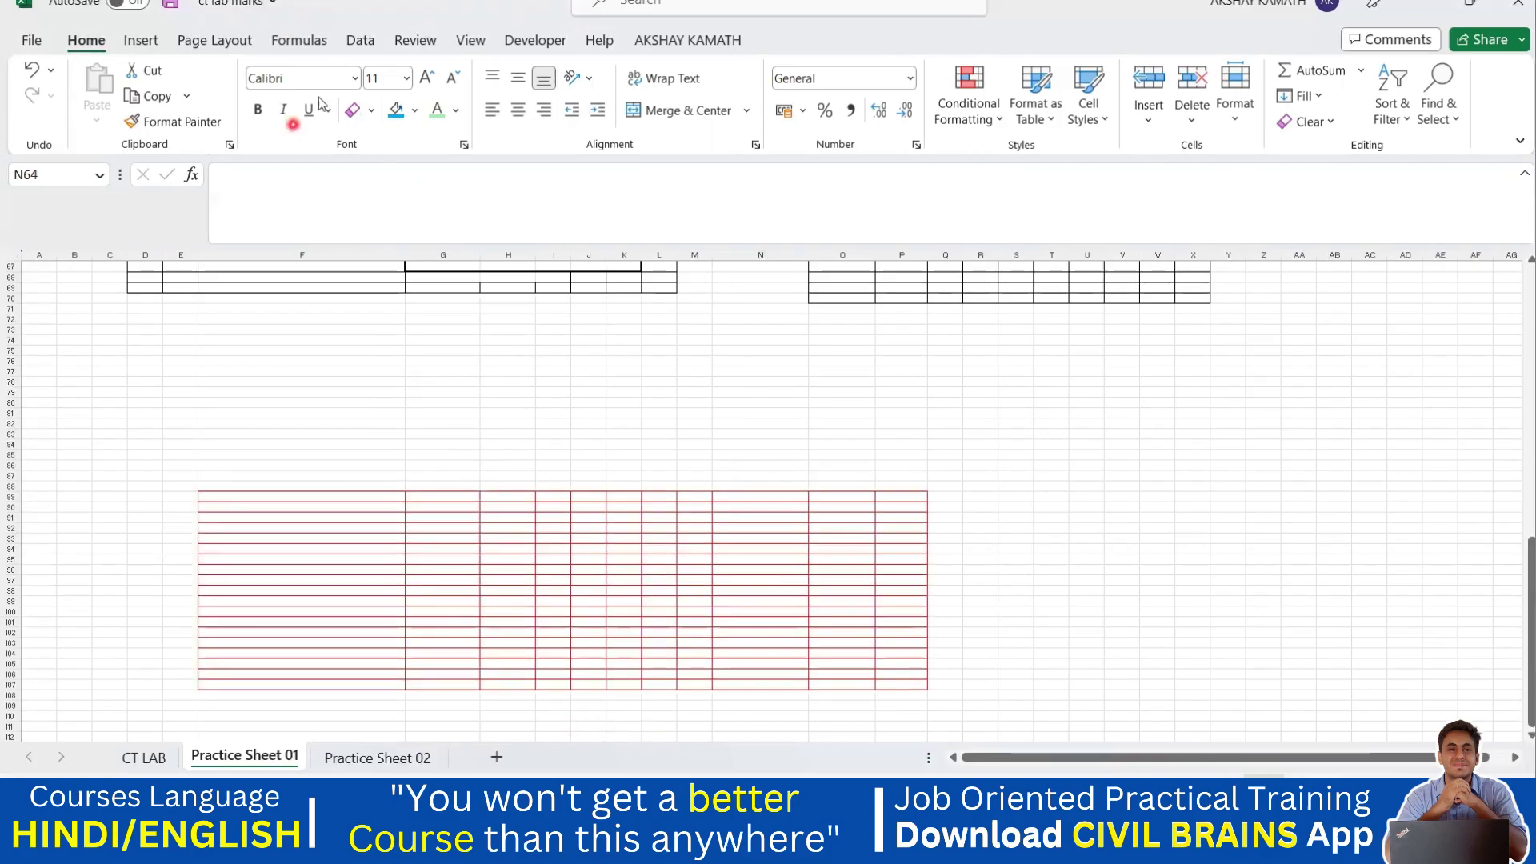
{"action": "left_click_drag", "start_coordinate": [1090, 443], "coordinate": [1107, 472]}
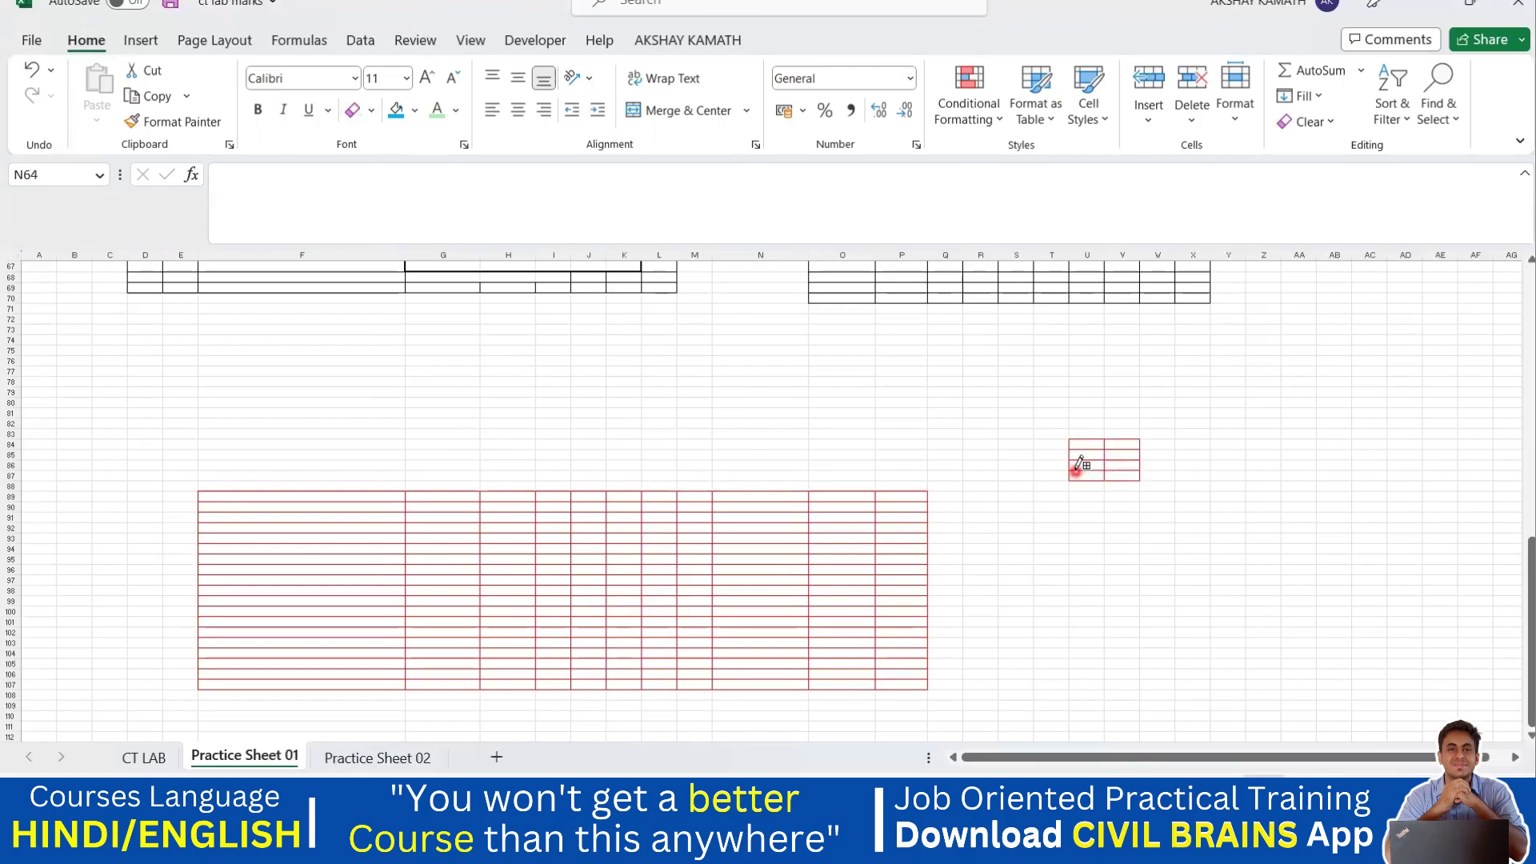
Leave border drawing and apply All Borders in the current red line color to S94:AD108.
{"action": "key", "text": "Escape"}
{"action": "left_click_drag", "start_coordinate": [1014, 548], "coordinate": [1417, 696]}
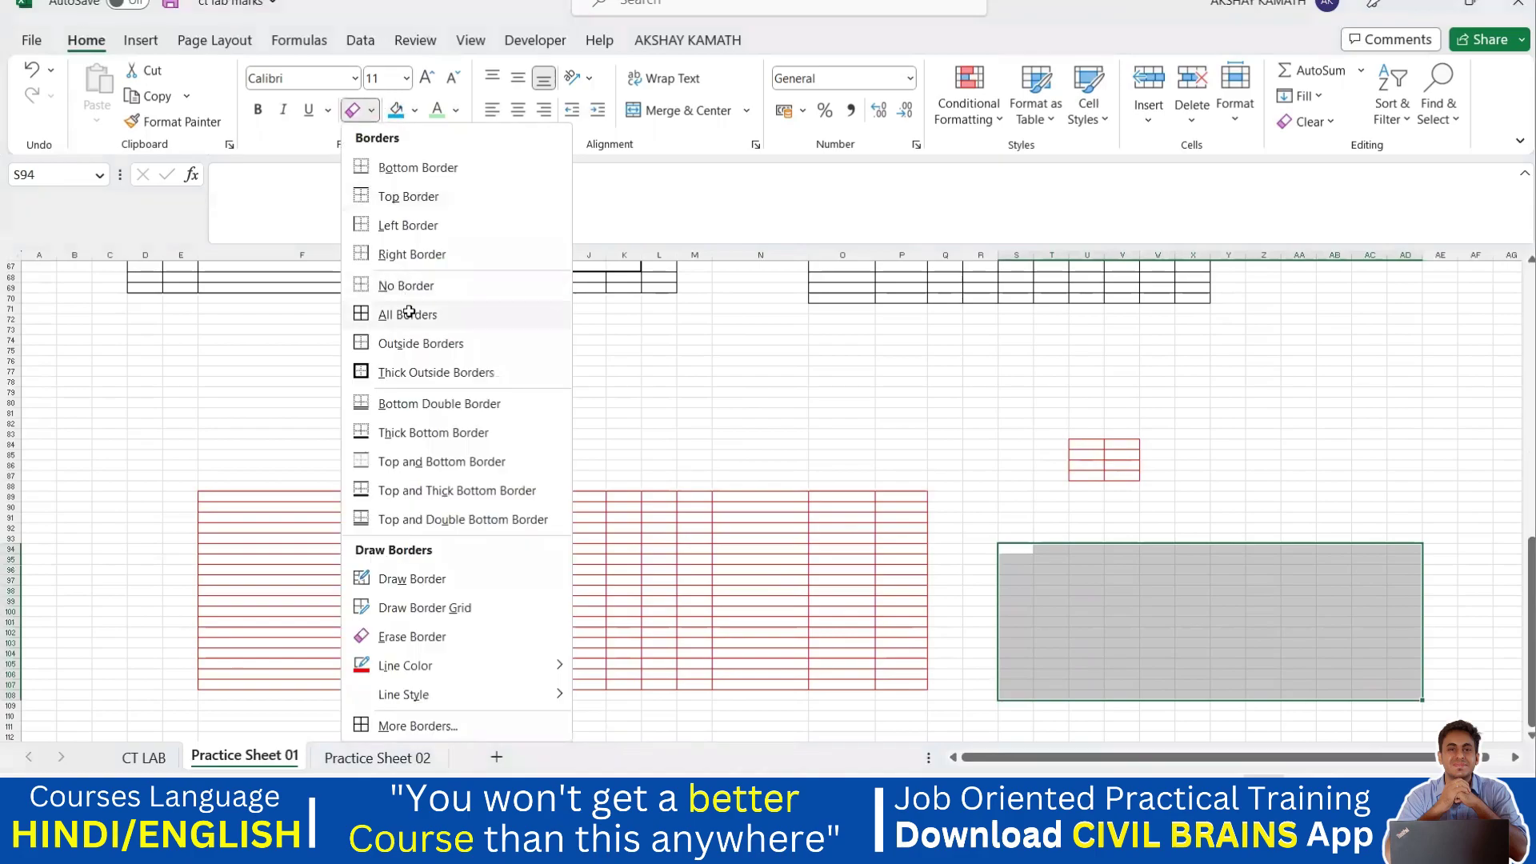
{"action": "left_click", "coordinate": [409, 314]}
{"action": "left_click", "coordinate": [1268, 550]}
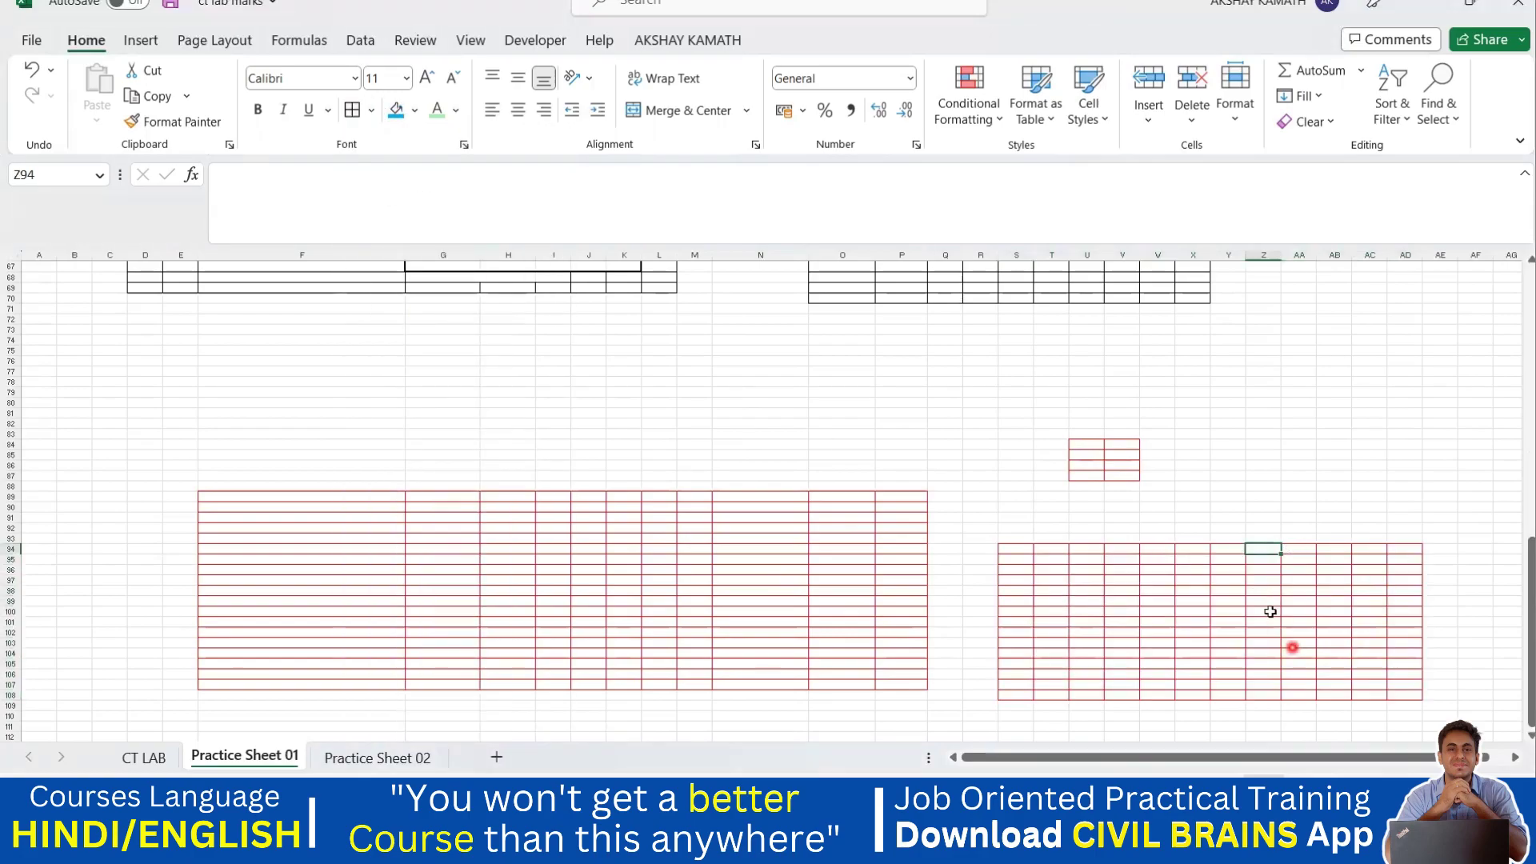
Switch to Practice Sheet 02, sweep over some blank cells, and select L15.
{"action": "scroll", "coordinate": [1270, 611], "scroll_direction": "down", "scroll_amount": 7}
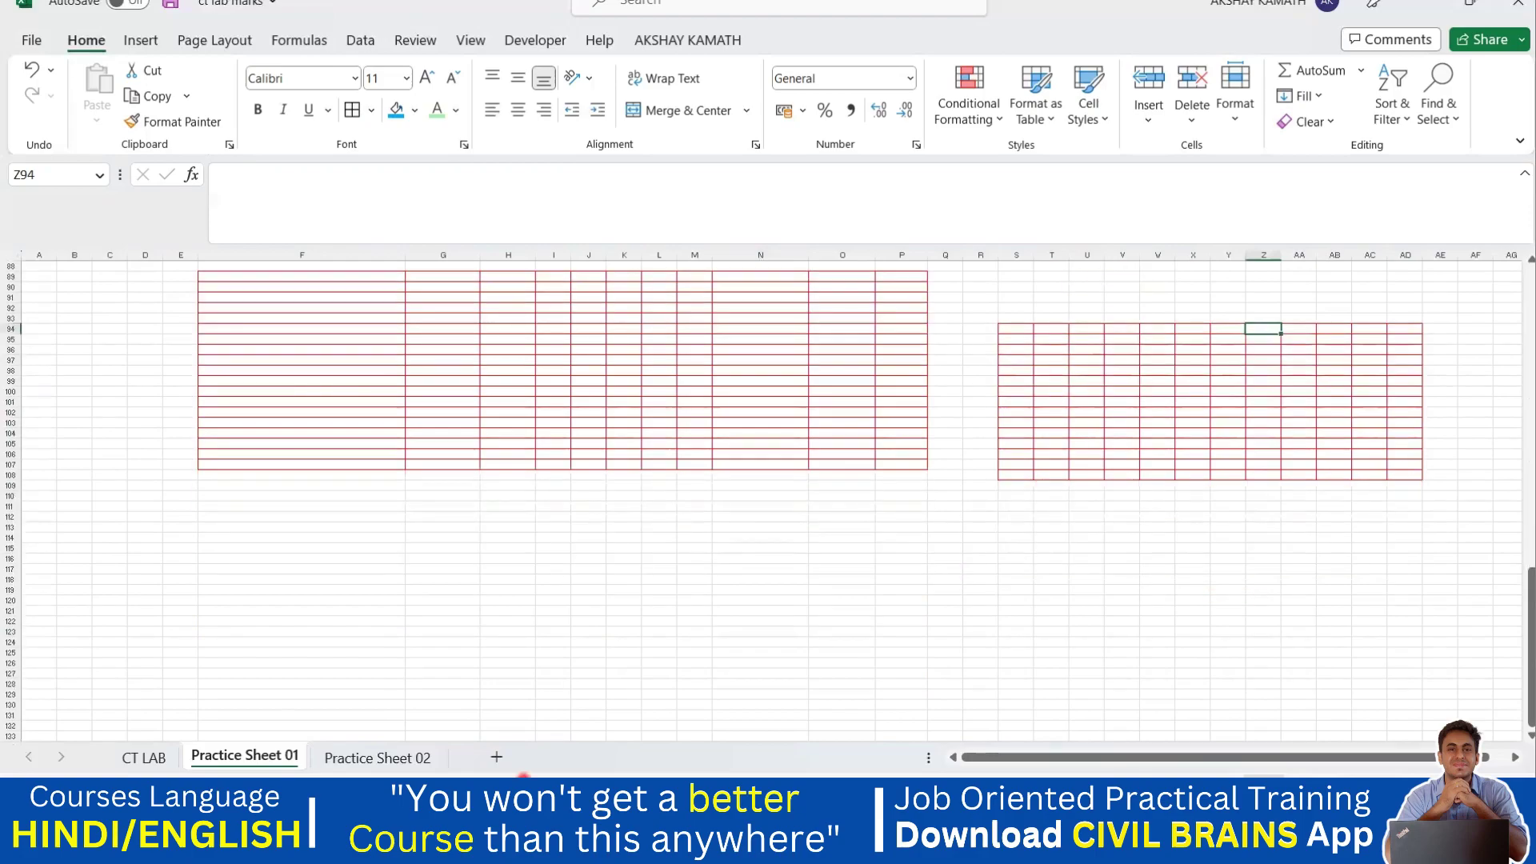
{"action": "left_click", "coordinate": [376, 757]}
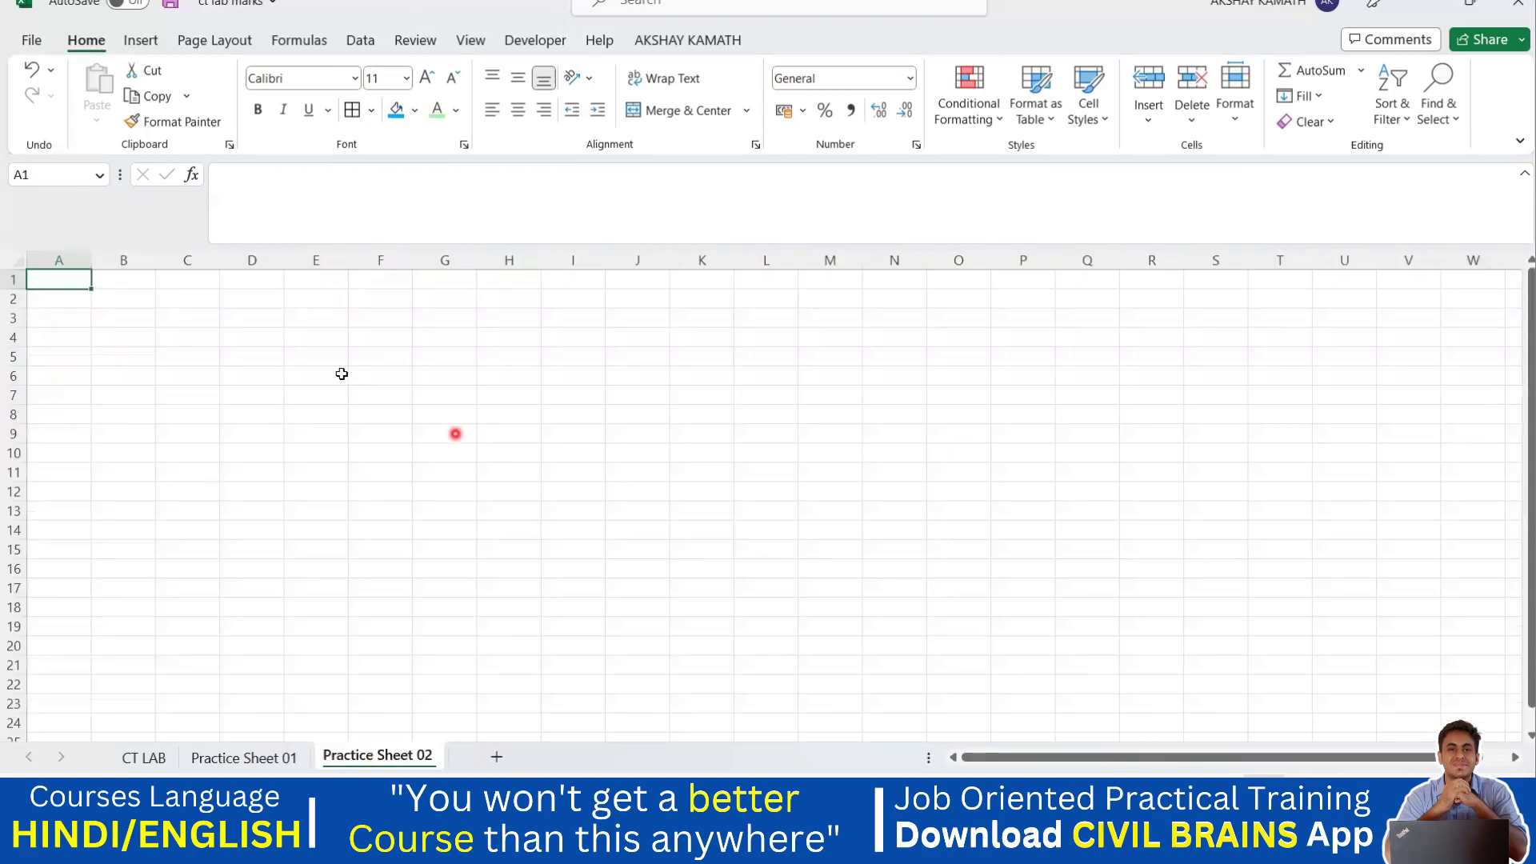
{"action": "left_click_drag", "start_coordinate": [207, 306], "coordinate": [501, 666]}
{"action": "left_click_drag", "start_coordinate": [573, 472], "coordinate": [733, 559]}
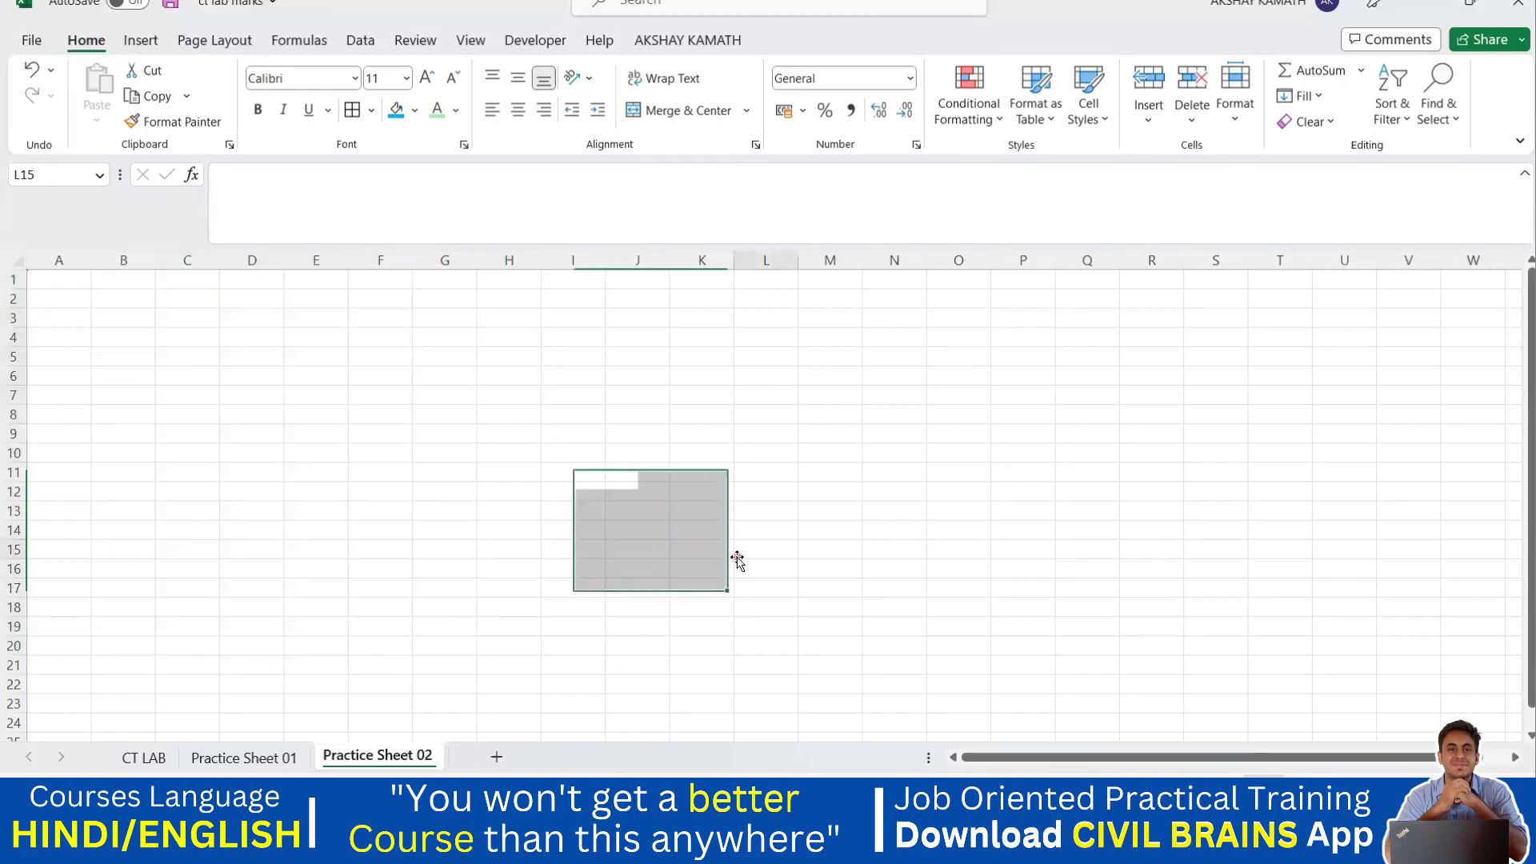
{"action": "left_click", "coordinate": [765, 550]}
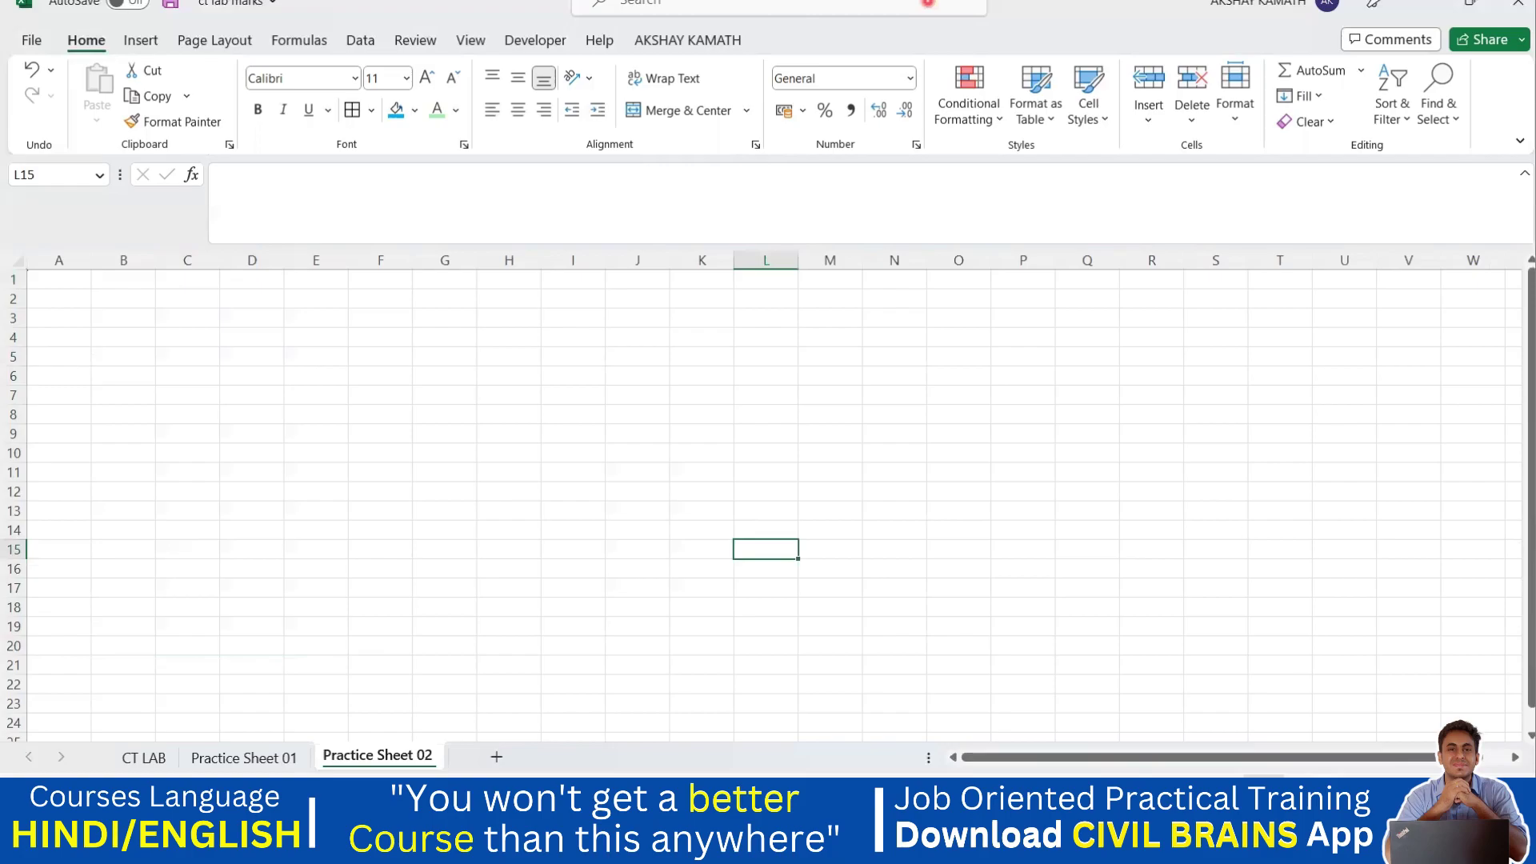
{"action": "left_click", "coordinate": [927, 2]}
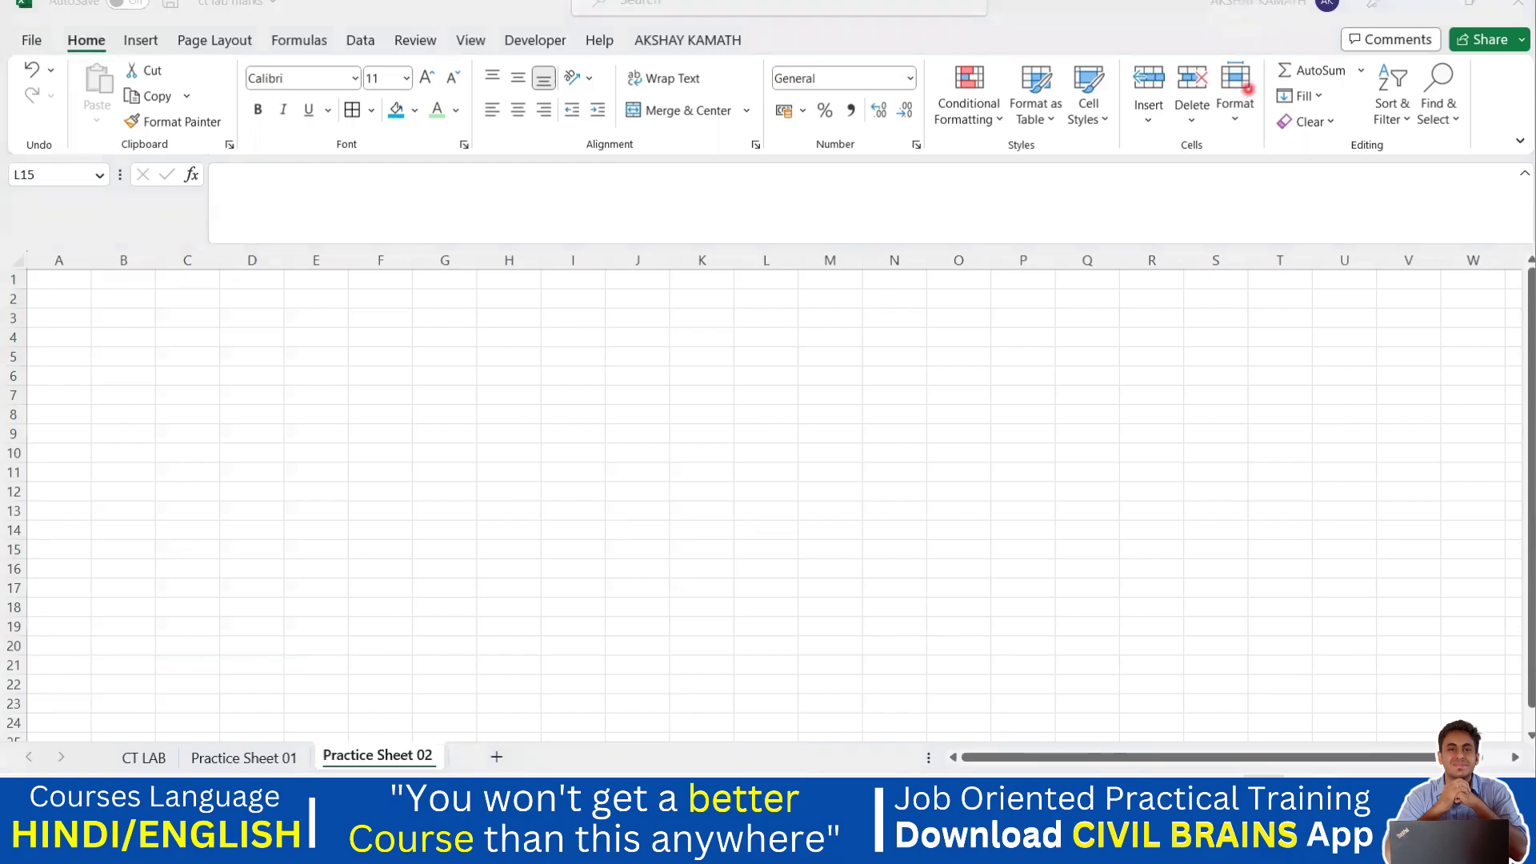